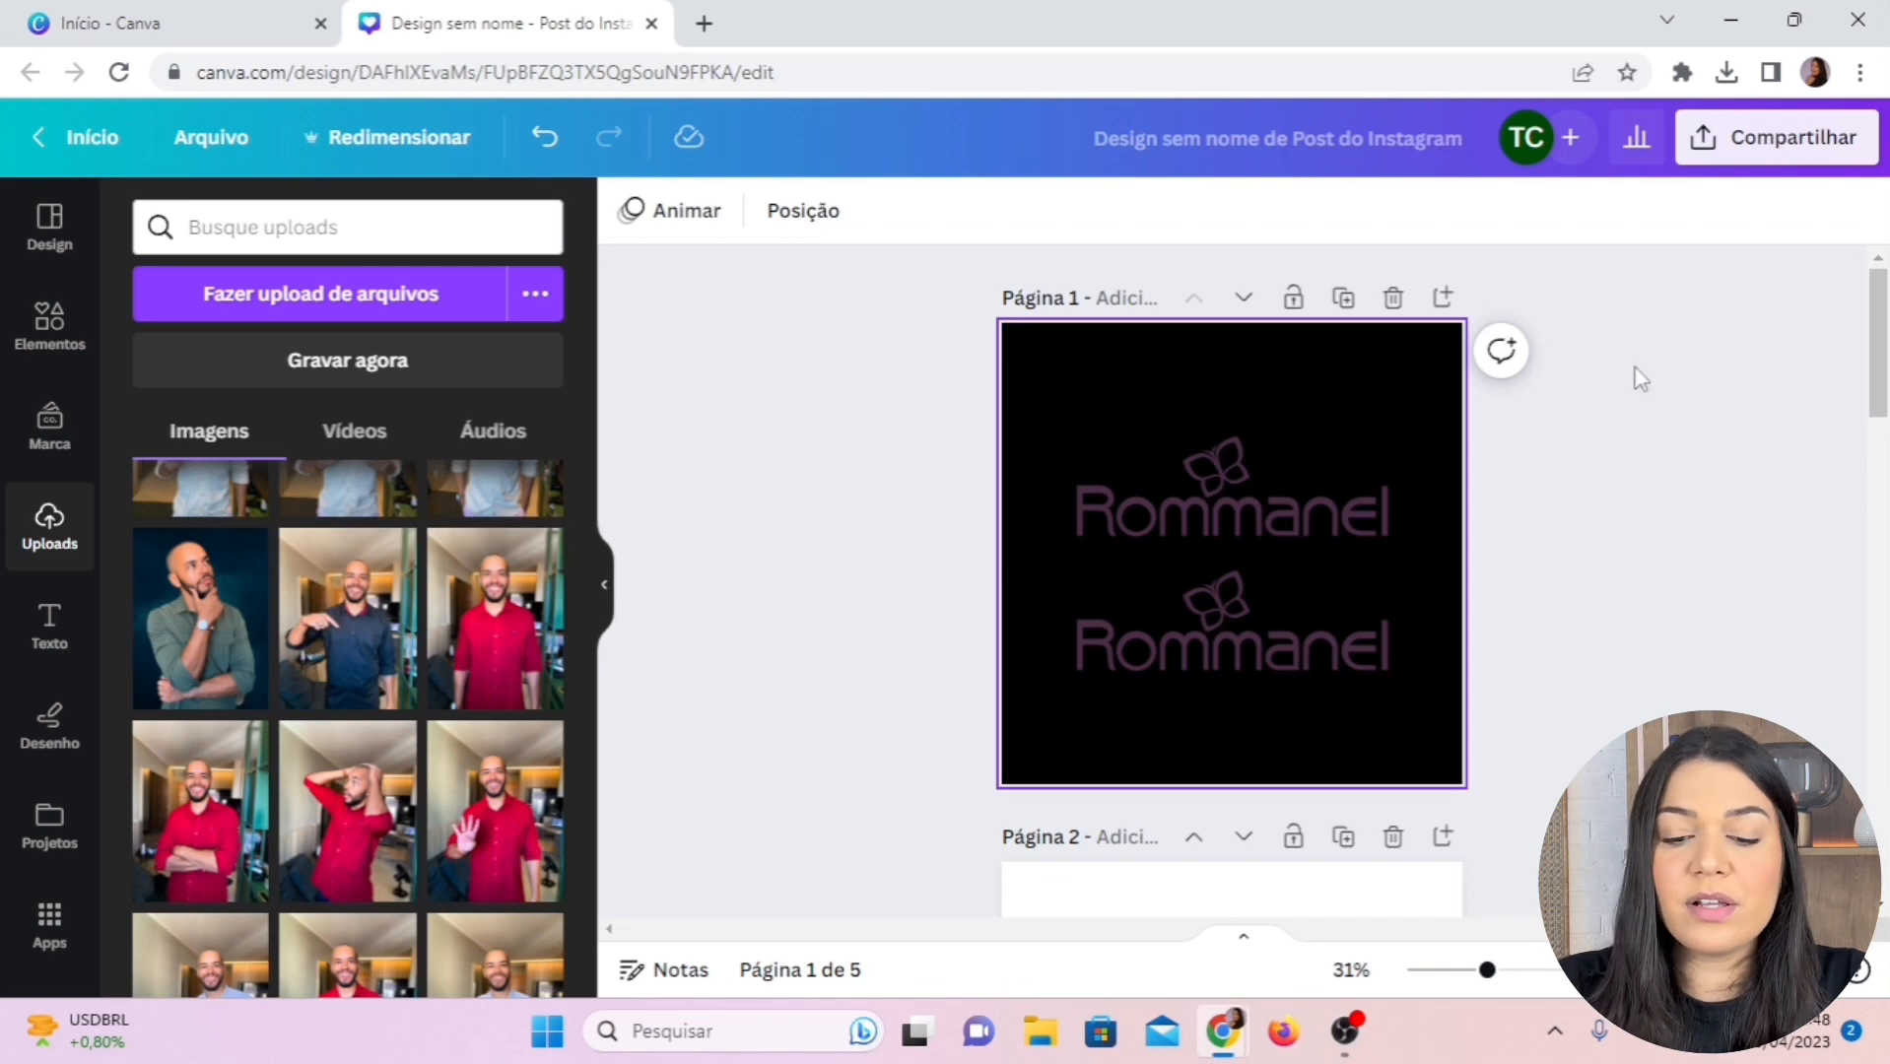
Open the Duotone effect presets for the lower Rommanel logo on page 1
click(1275, 653)
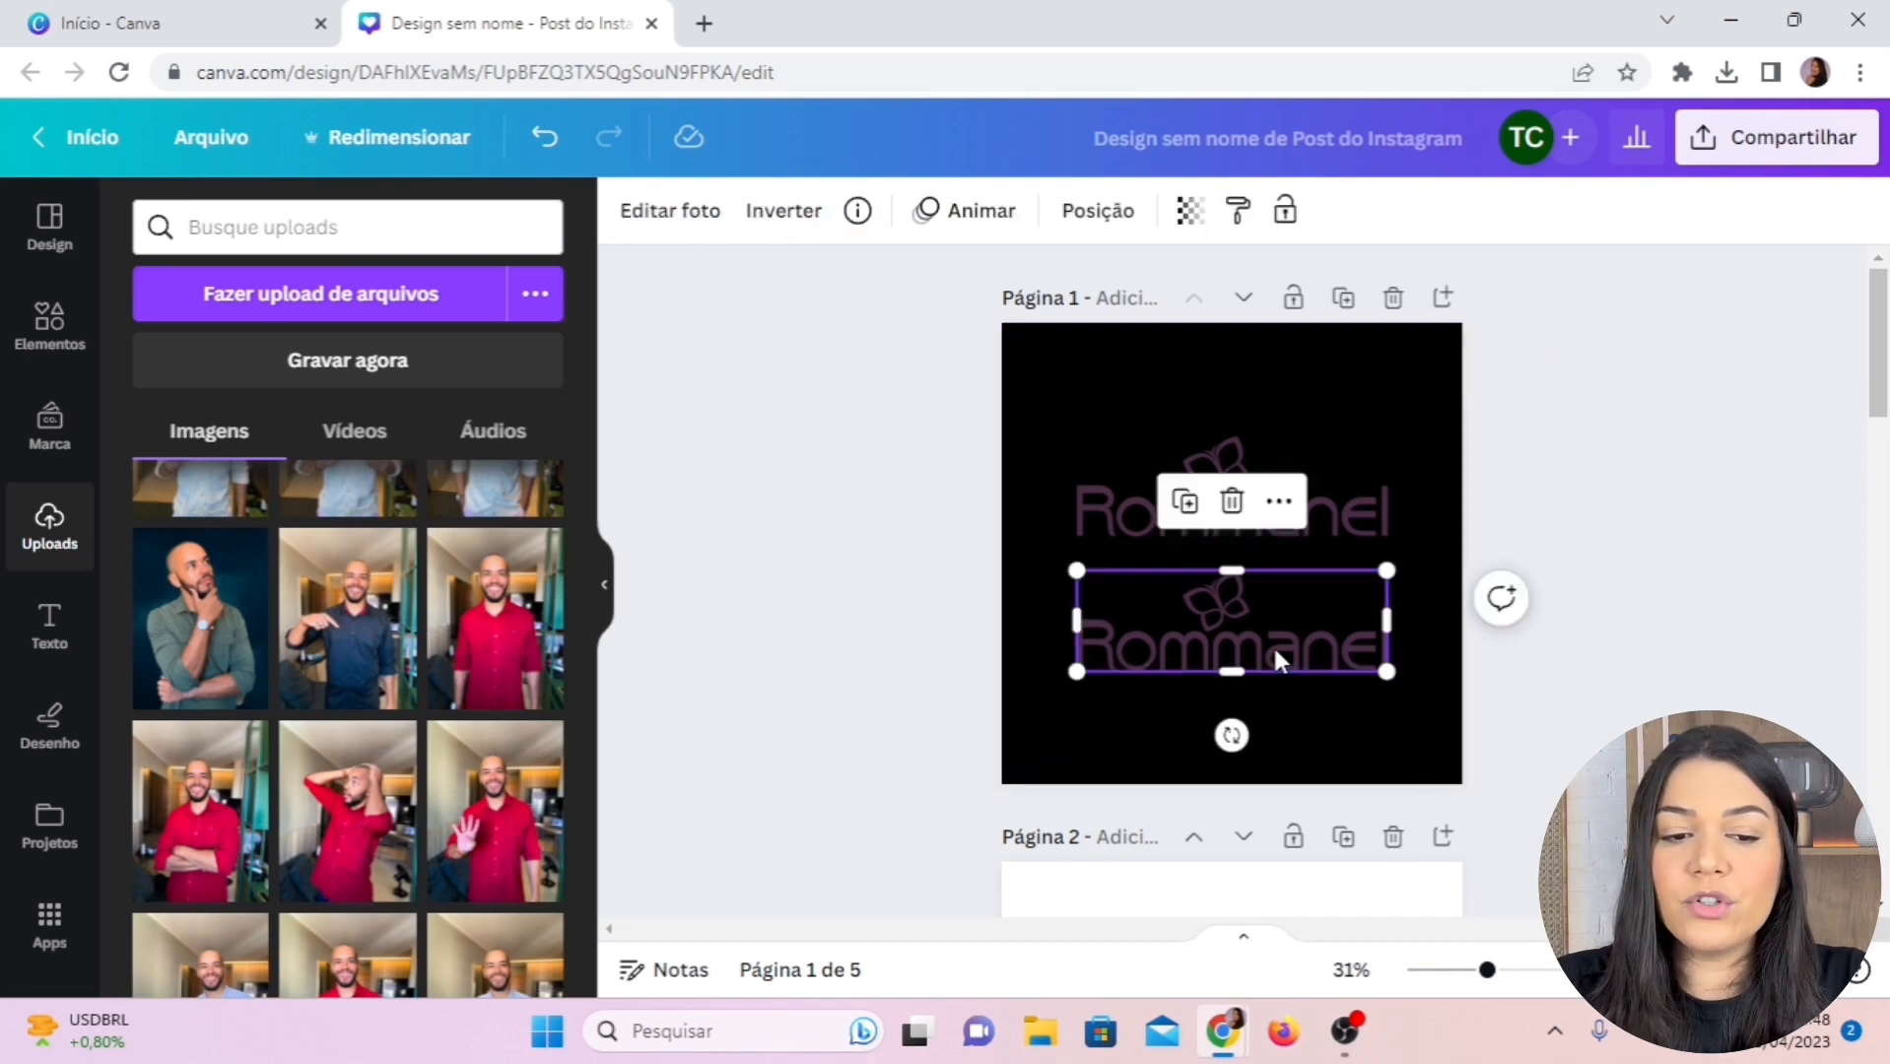
click(667, 225)
scroll(168, 486, down, 4)
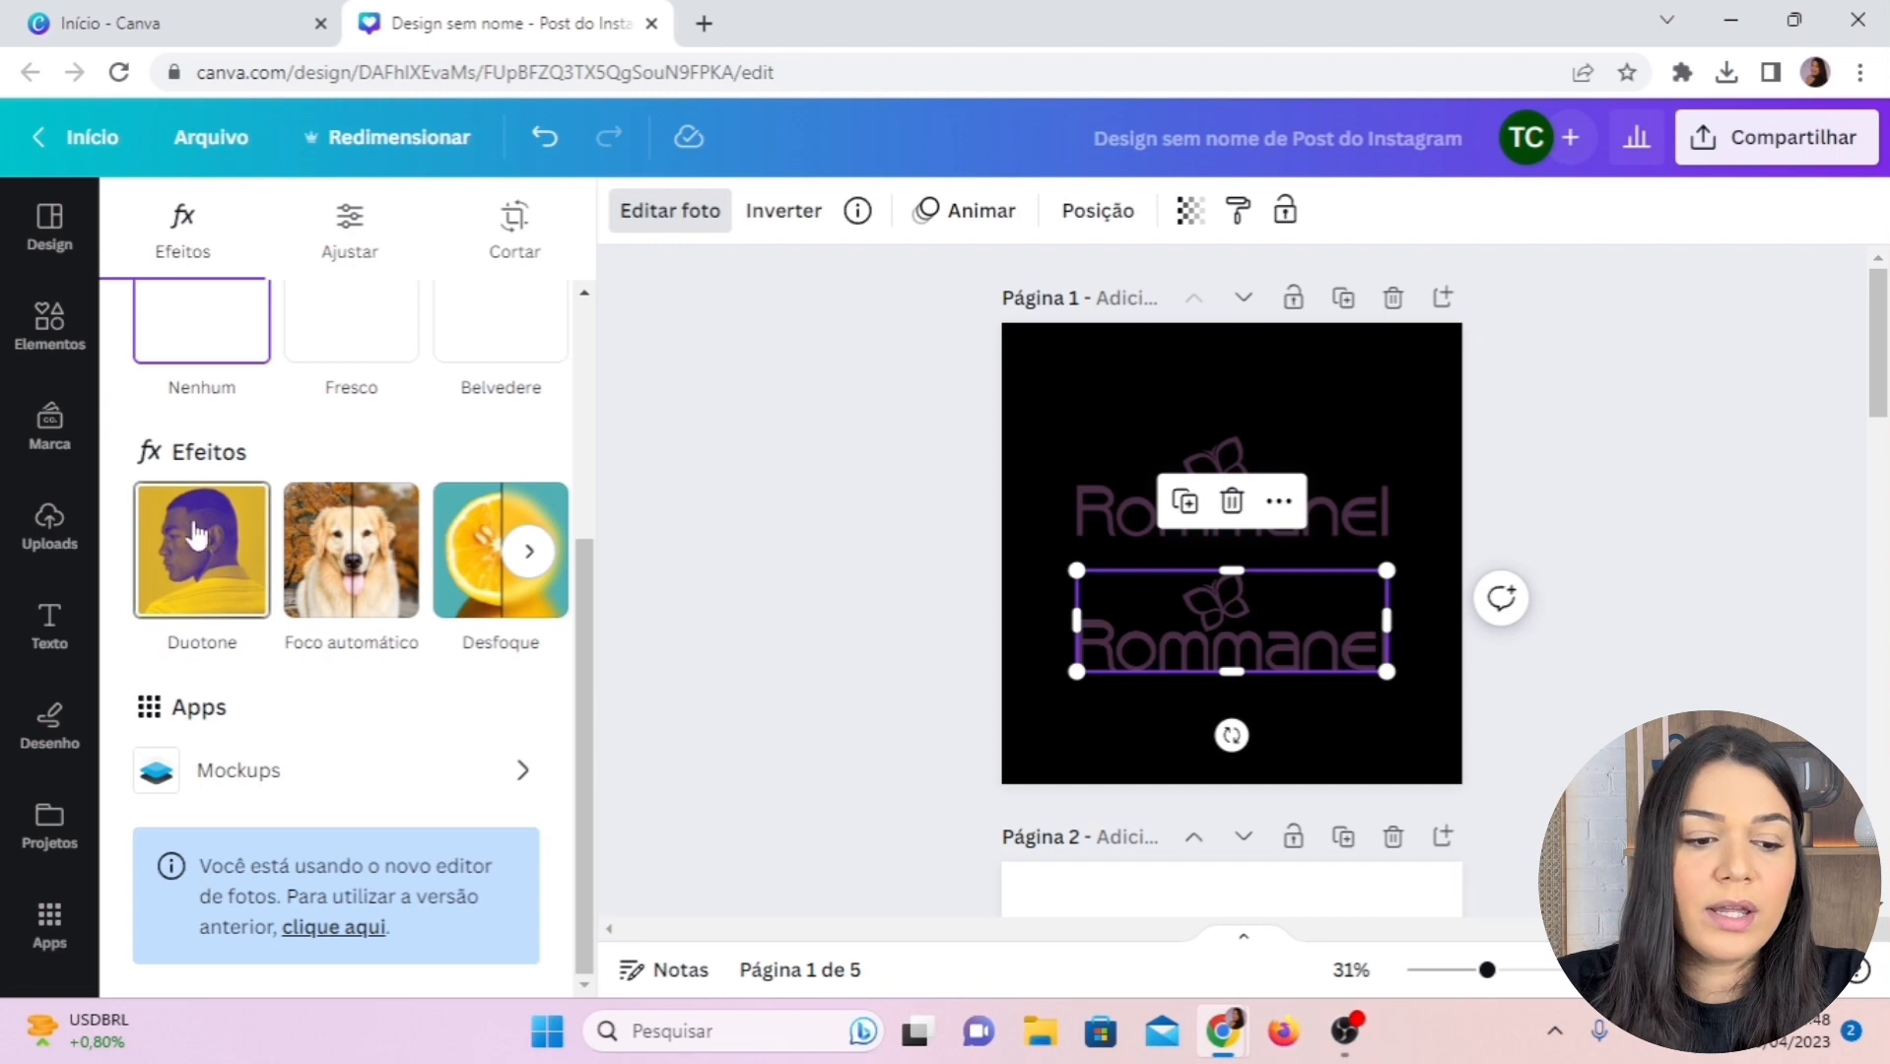
click(178, 555)
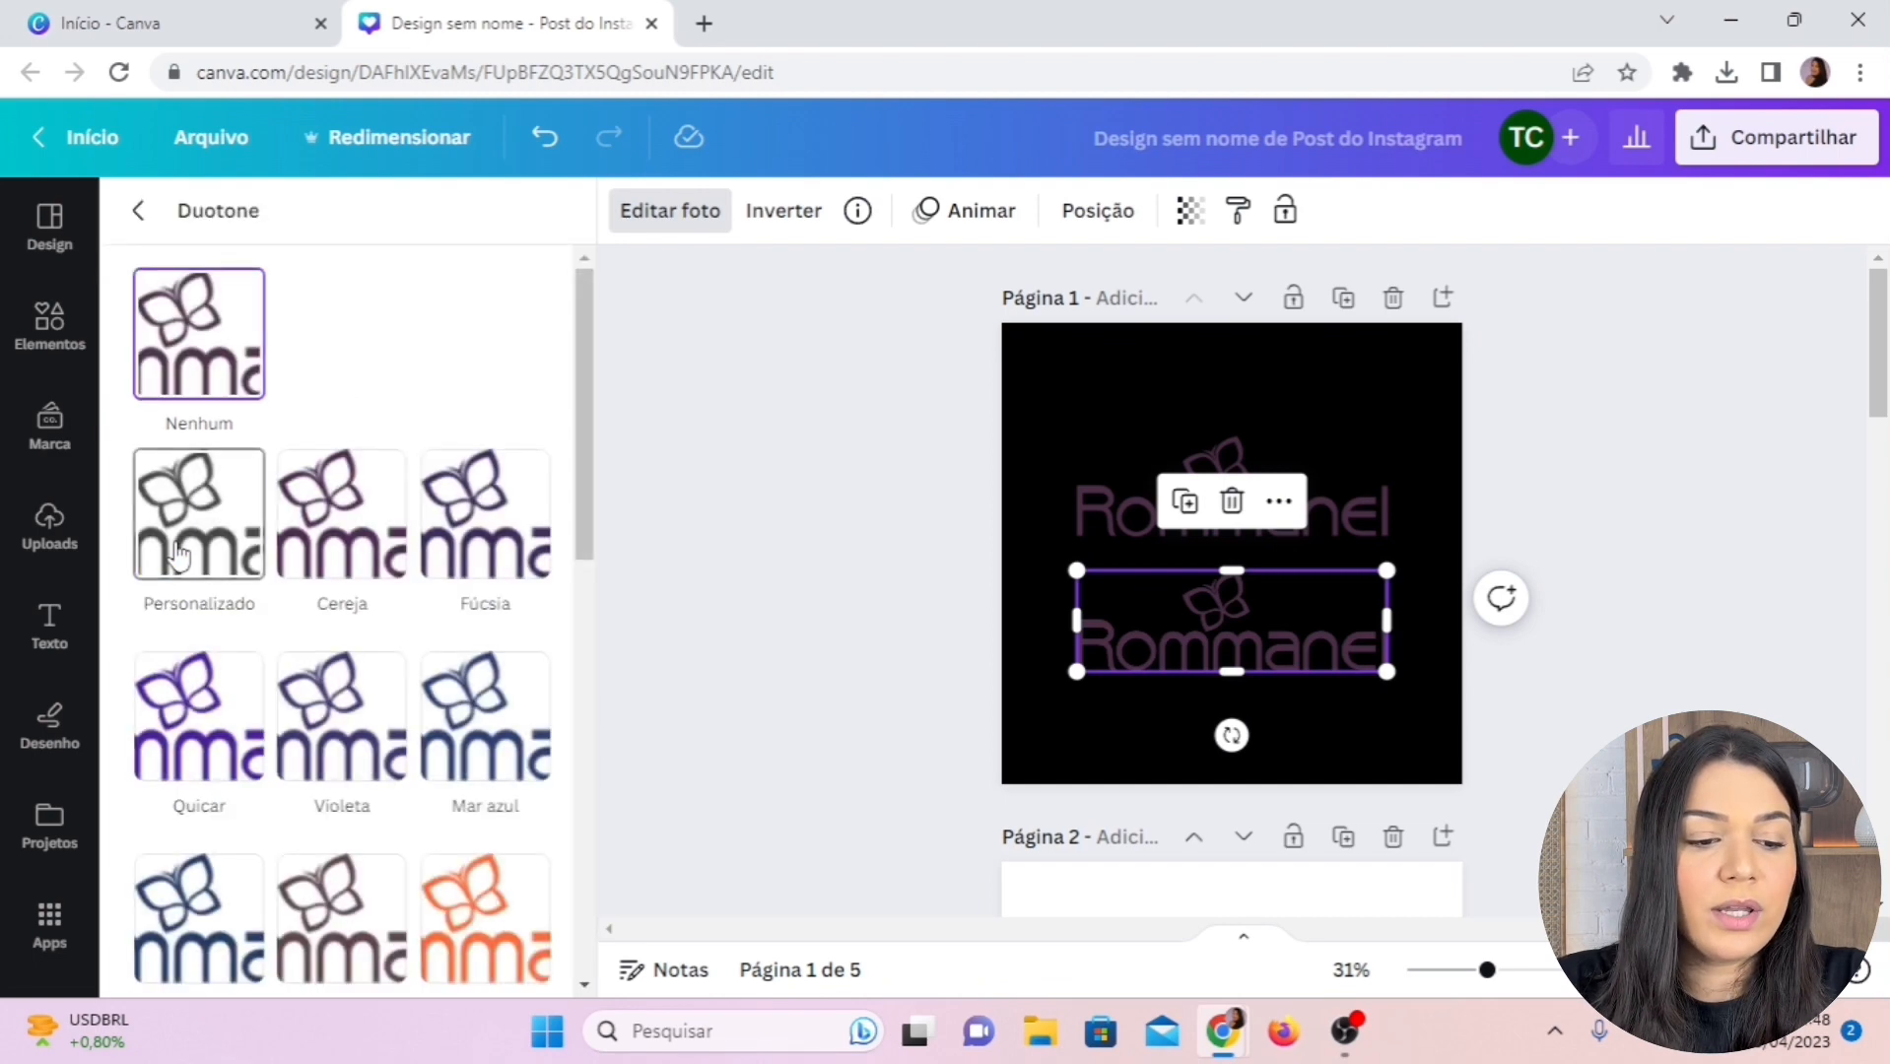
scroll(490, 451, down, 4)
scroll(426, 655, down, 4)
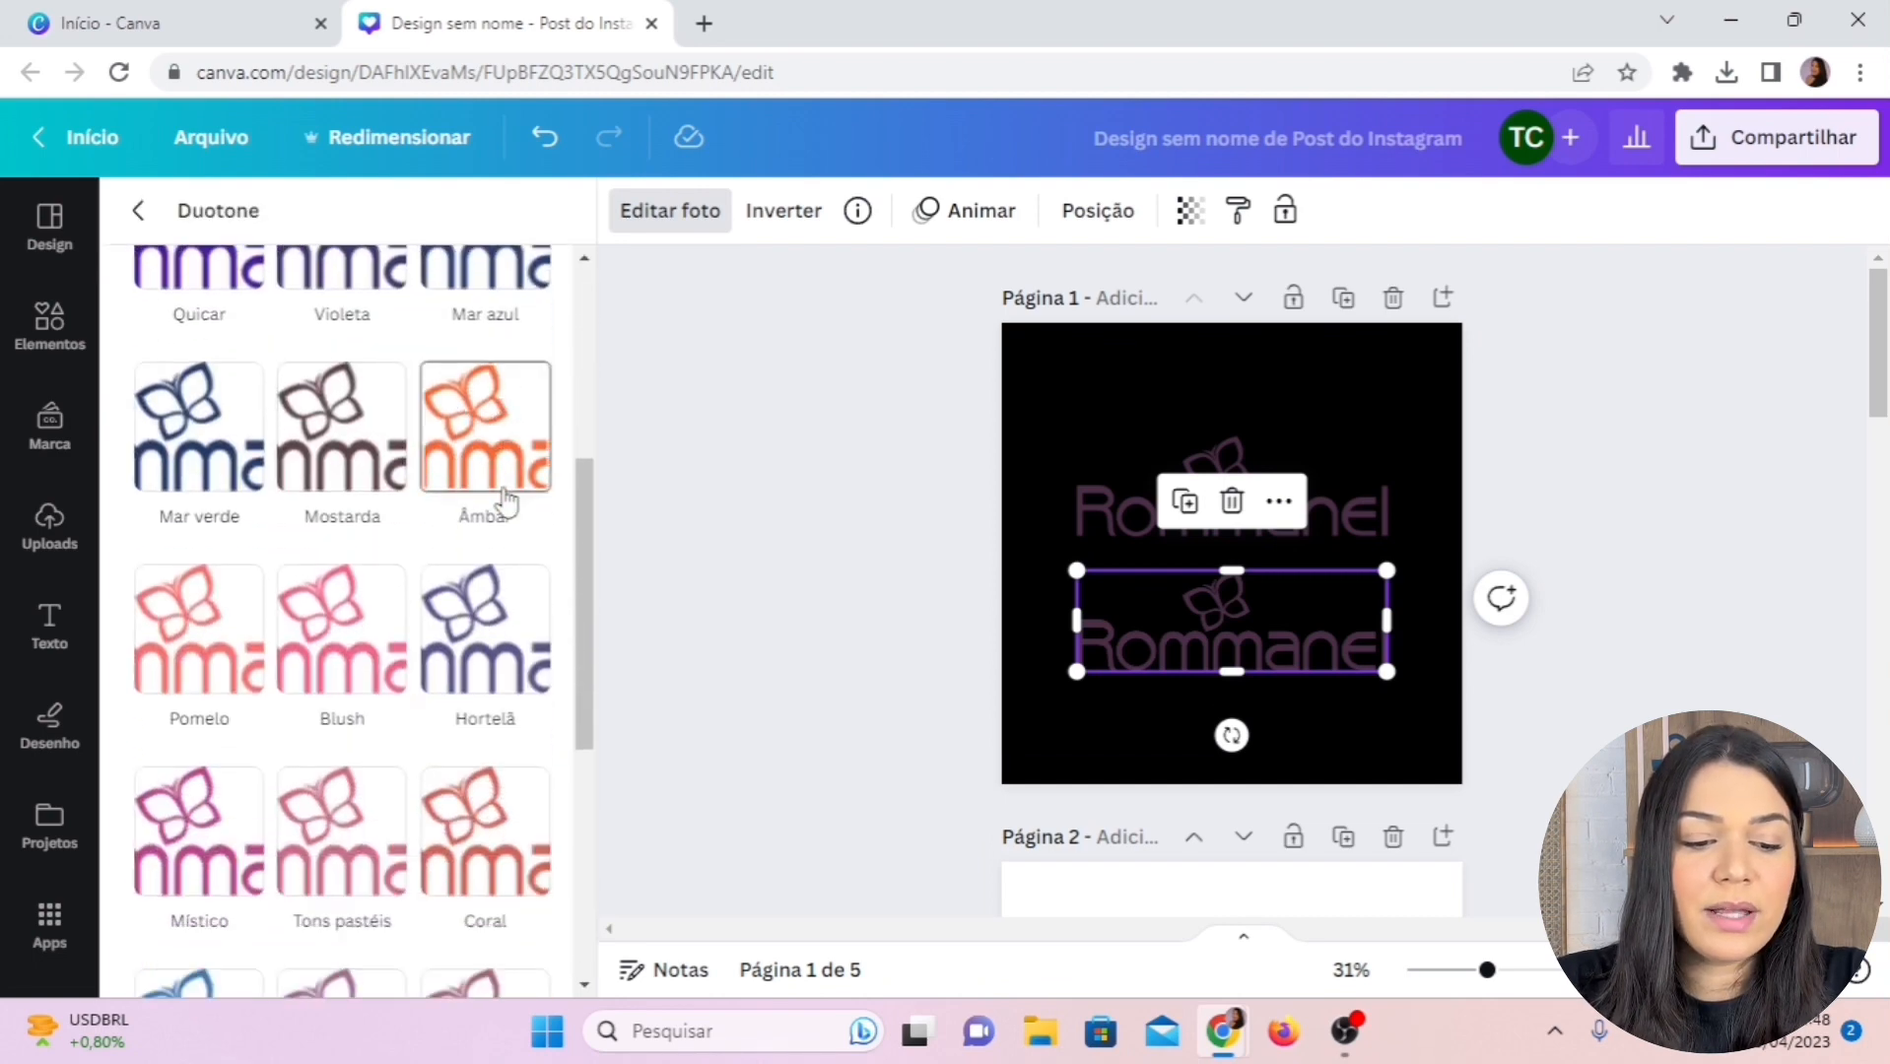
Try the Blush, Coral, Lavanda and Murta duotone presets on the lower Rommanel logo
click(319, 330)
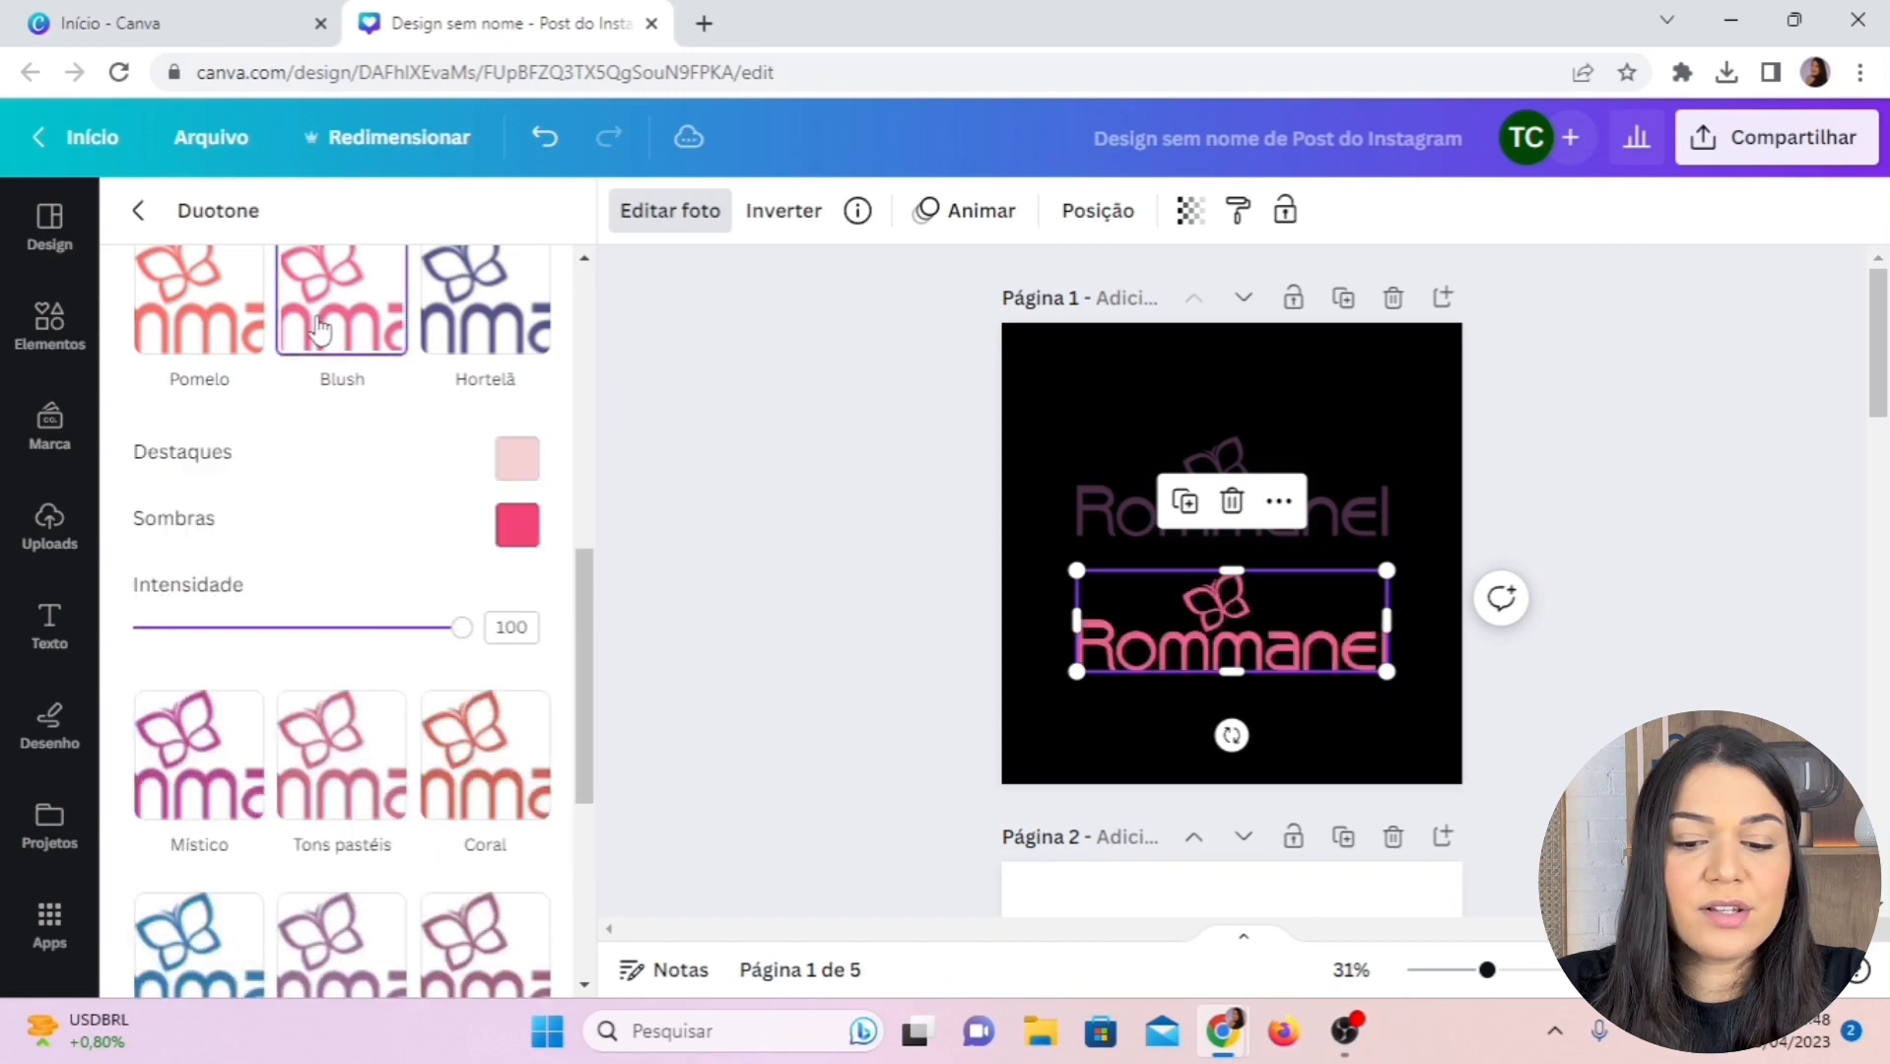
click(487, 741)
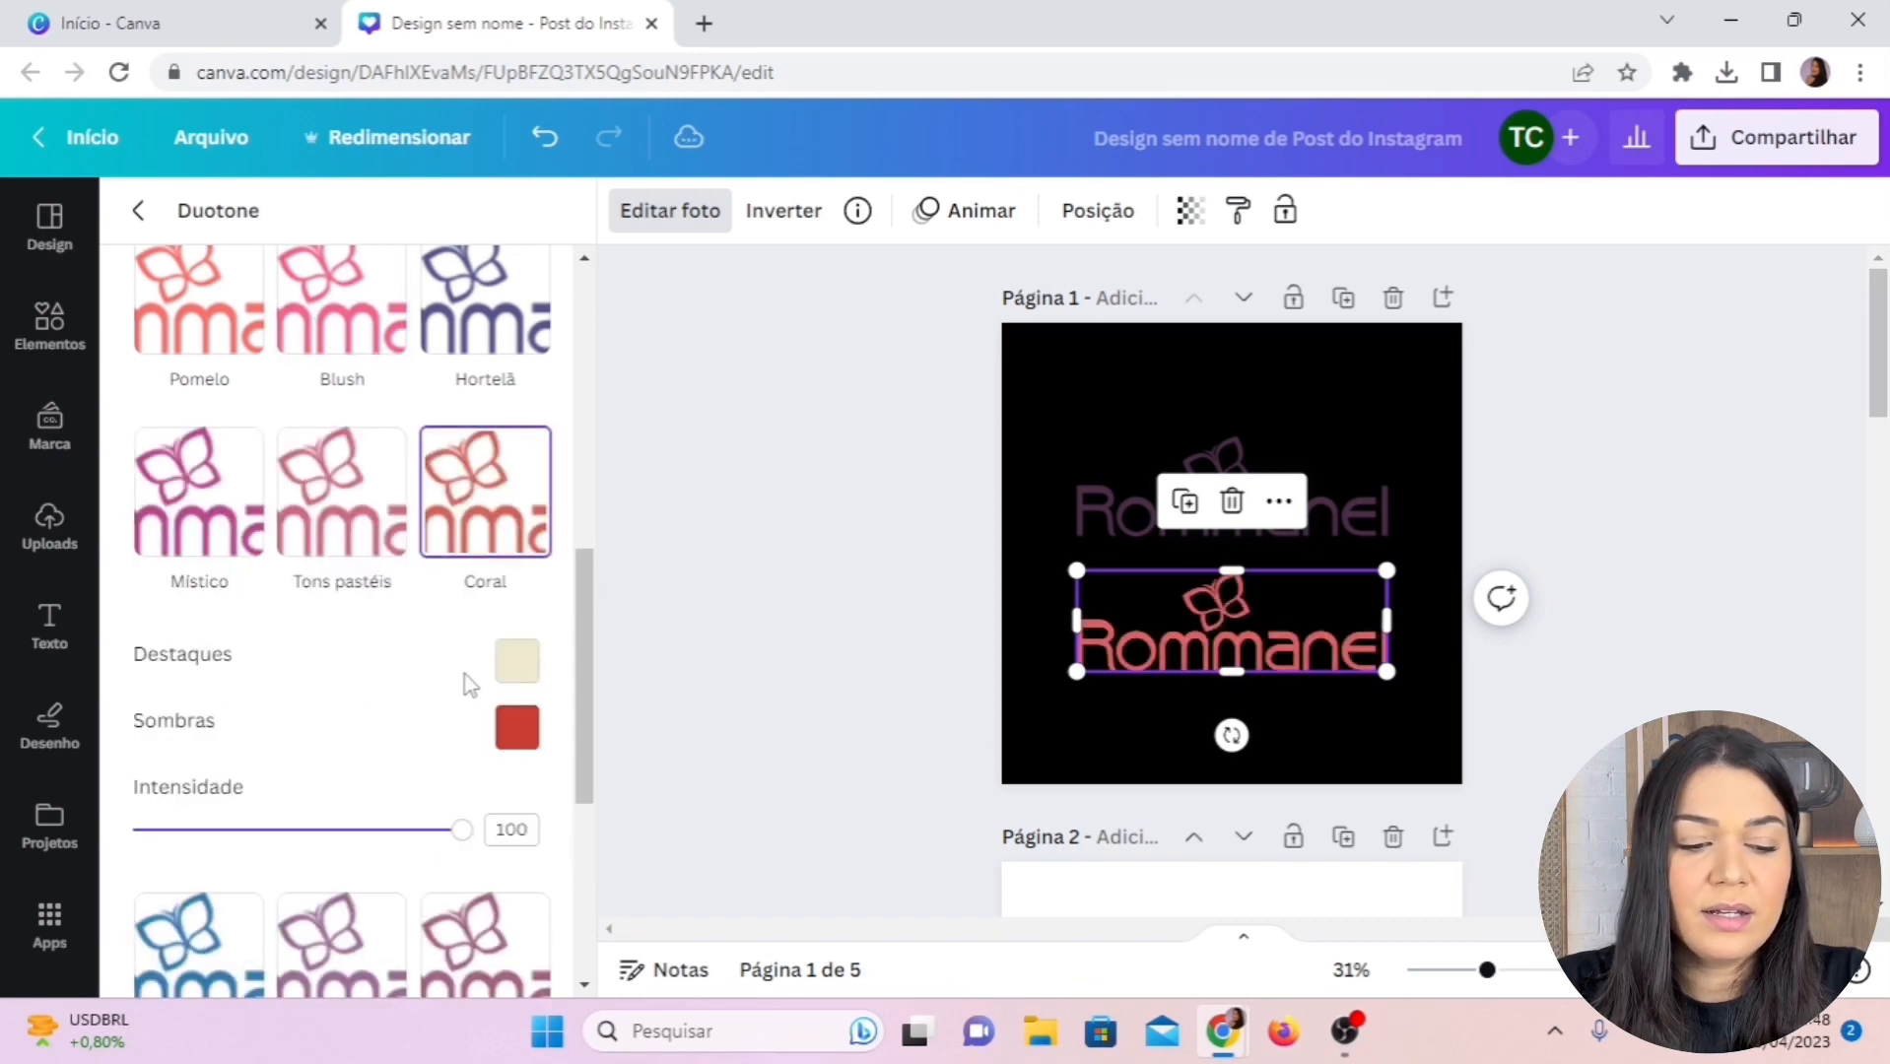
scroll(469, 685, down, 4)
click(200, 571)
scroll(207, 788, down, 2)
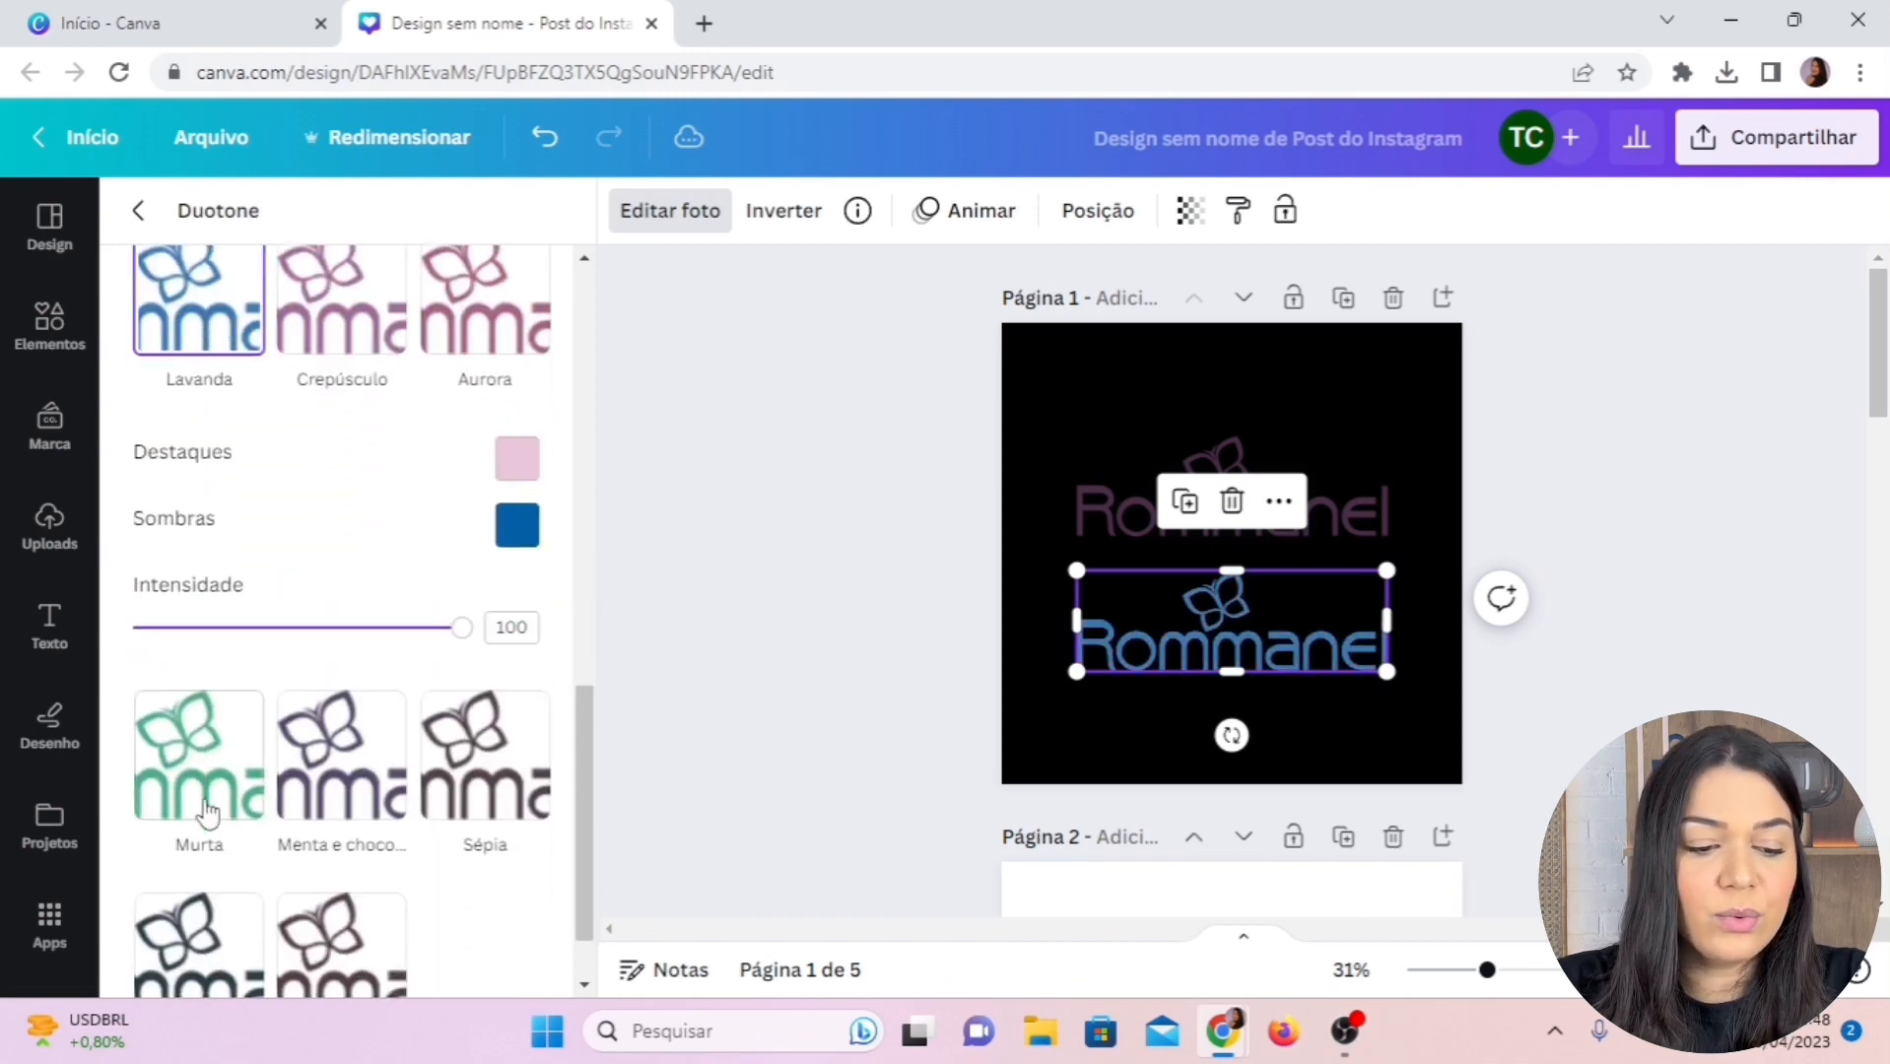
click(207, 810)
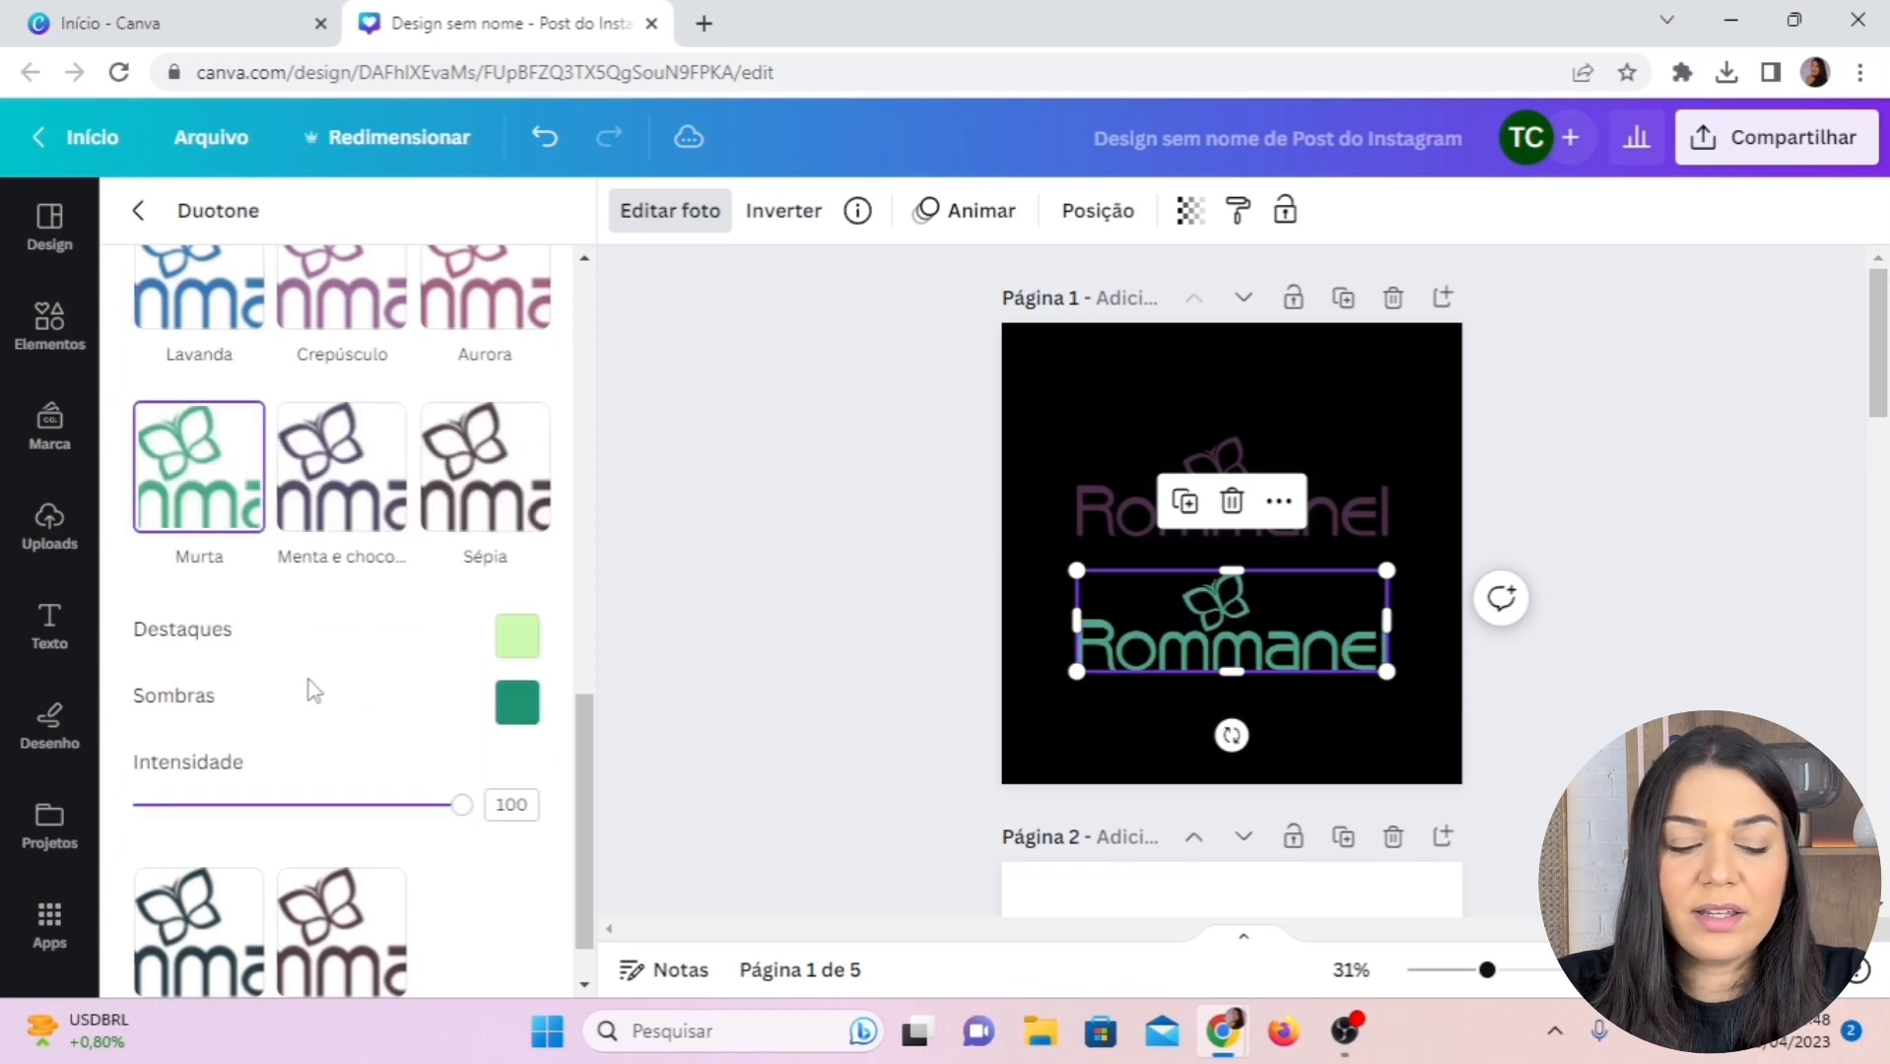
scroll(389, 717, down, 1)
Apply the Pomelo duotone preset to the lower Rommanel logo and bring up its color settings
scroll(421, 726, up, 10)
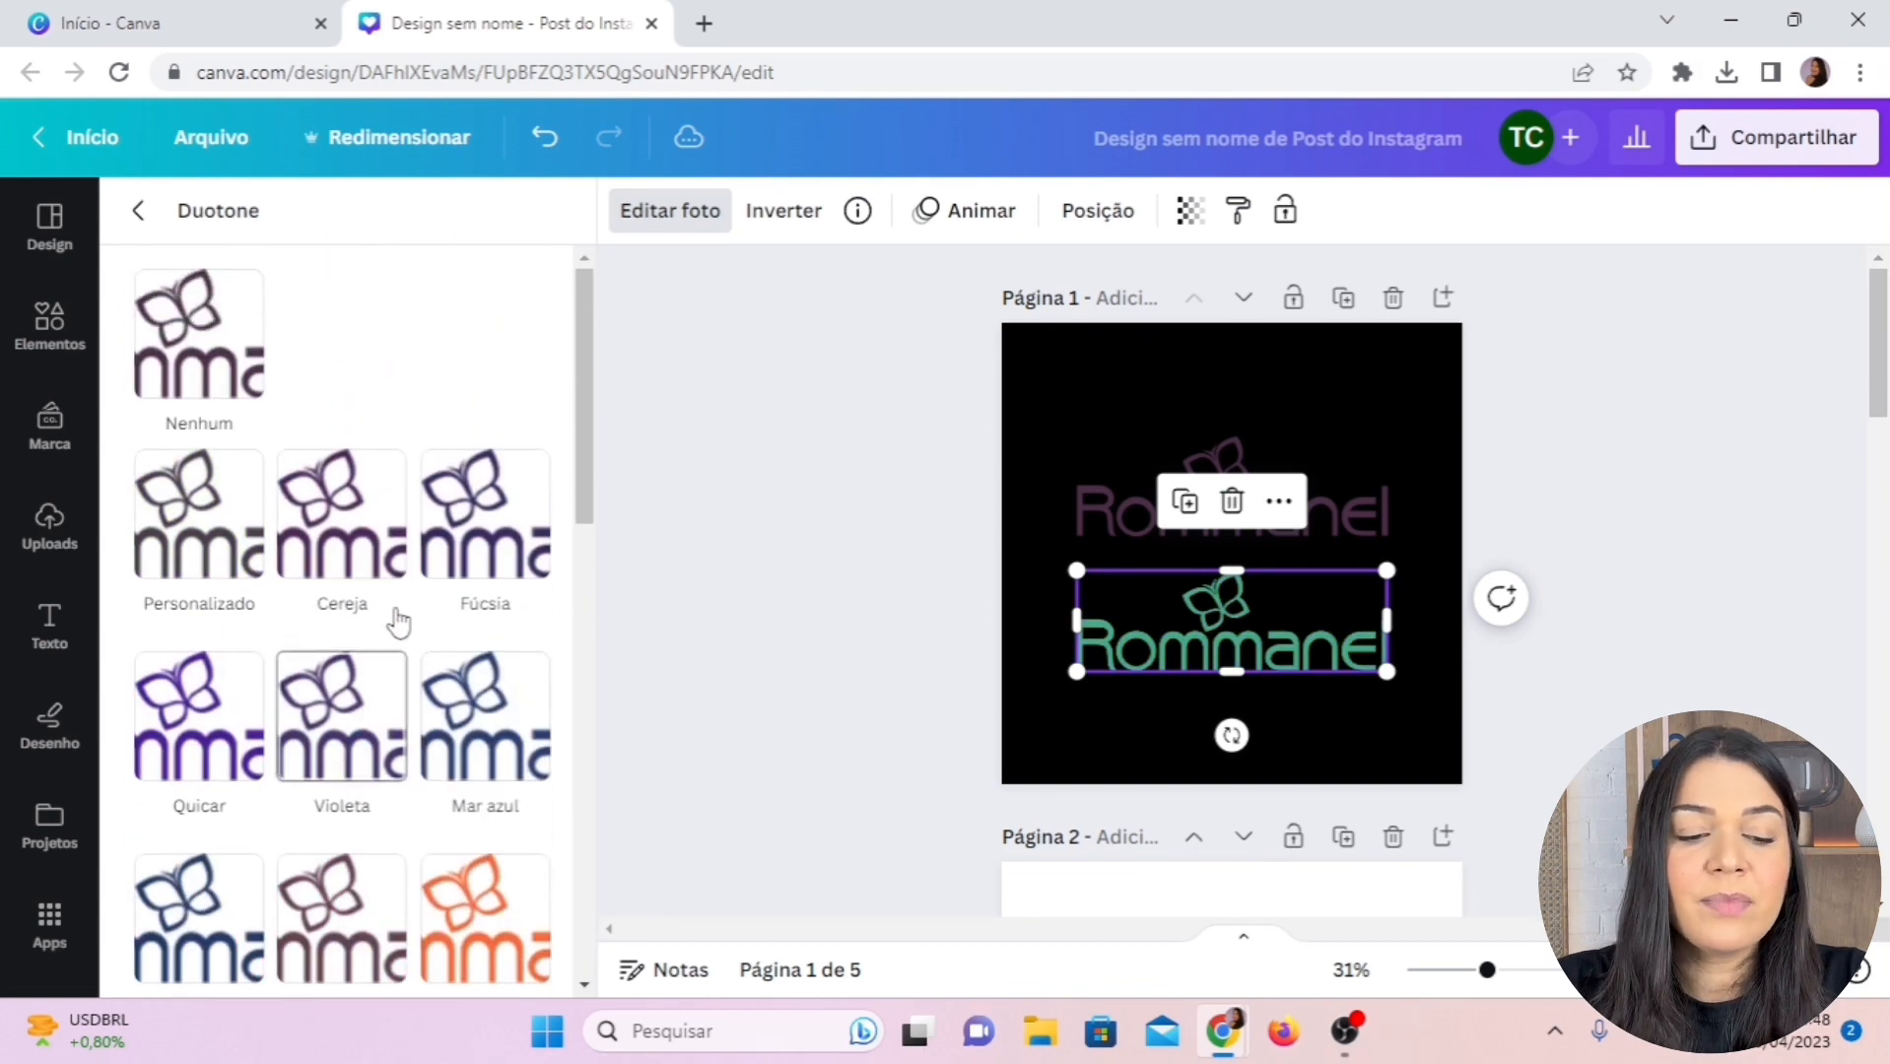
scroll(373, 759, down, 3)
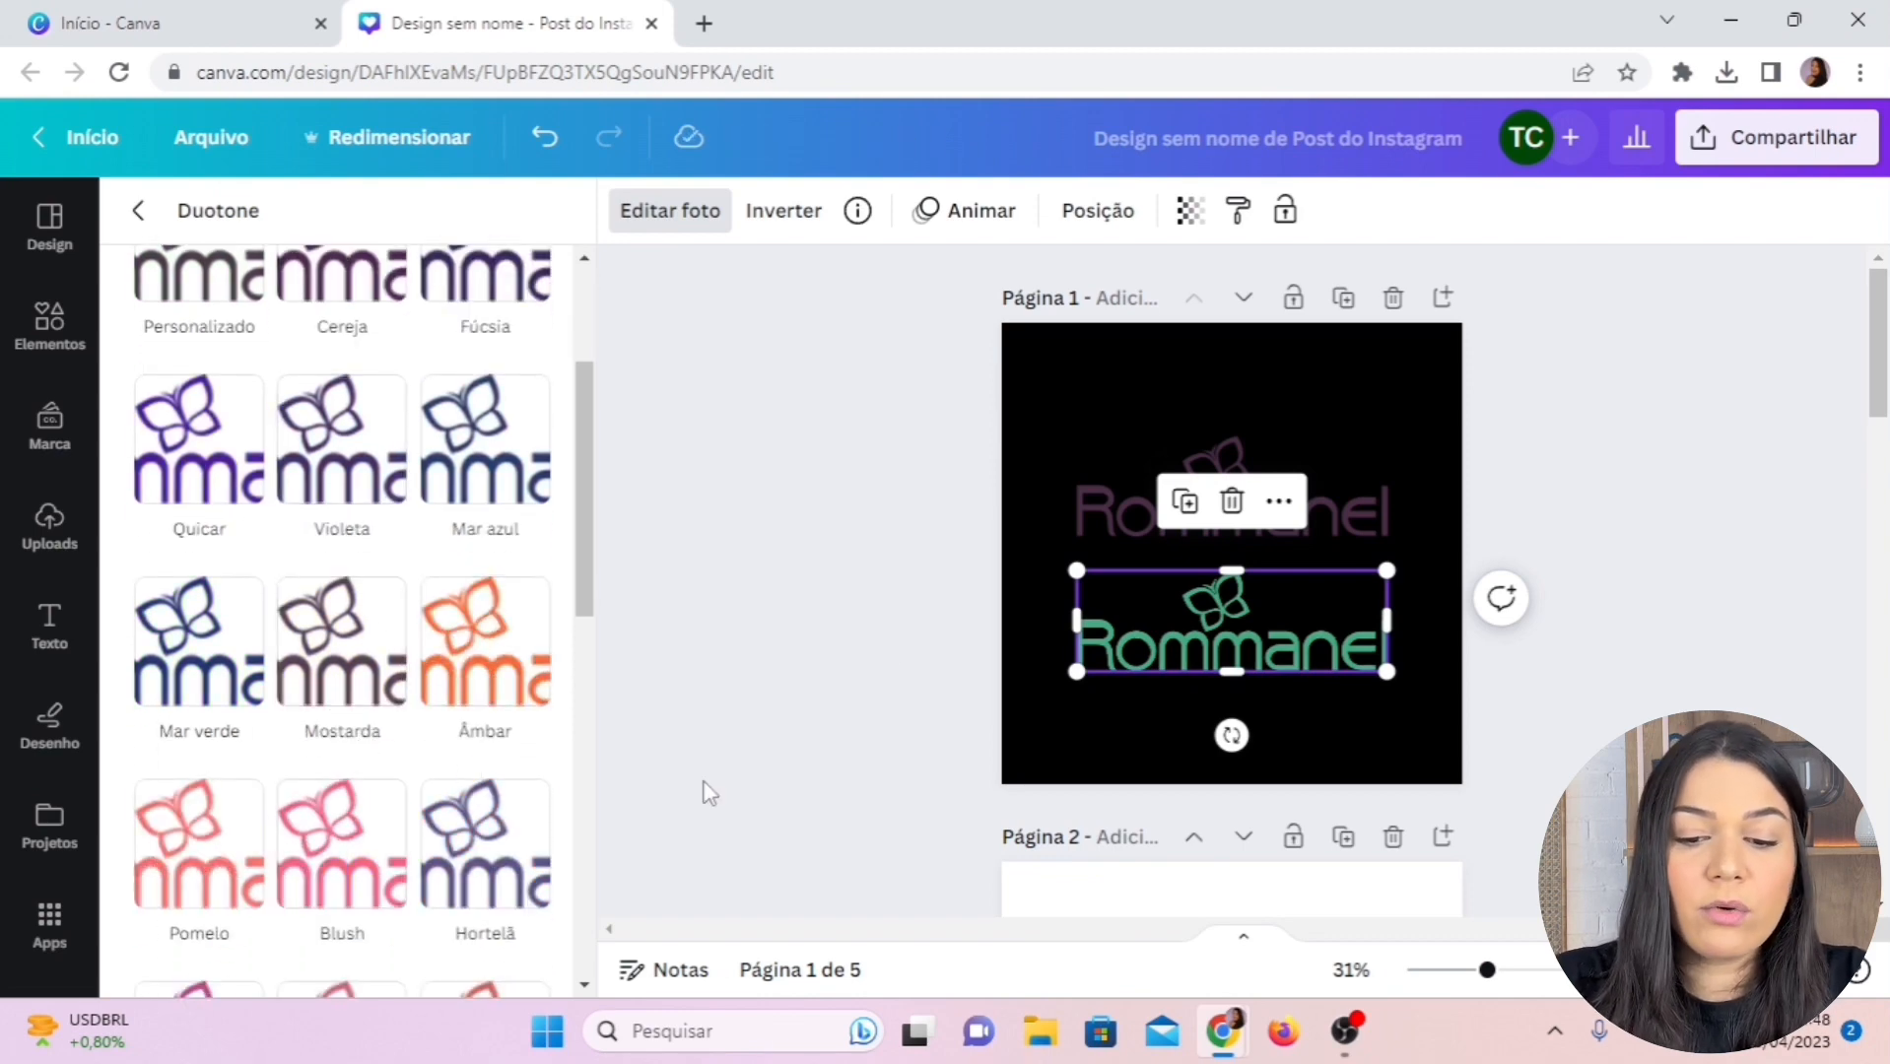
scroll(385, 666, down, 2)
click(221, 739)
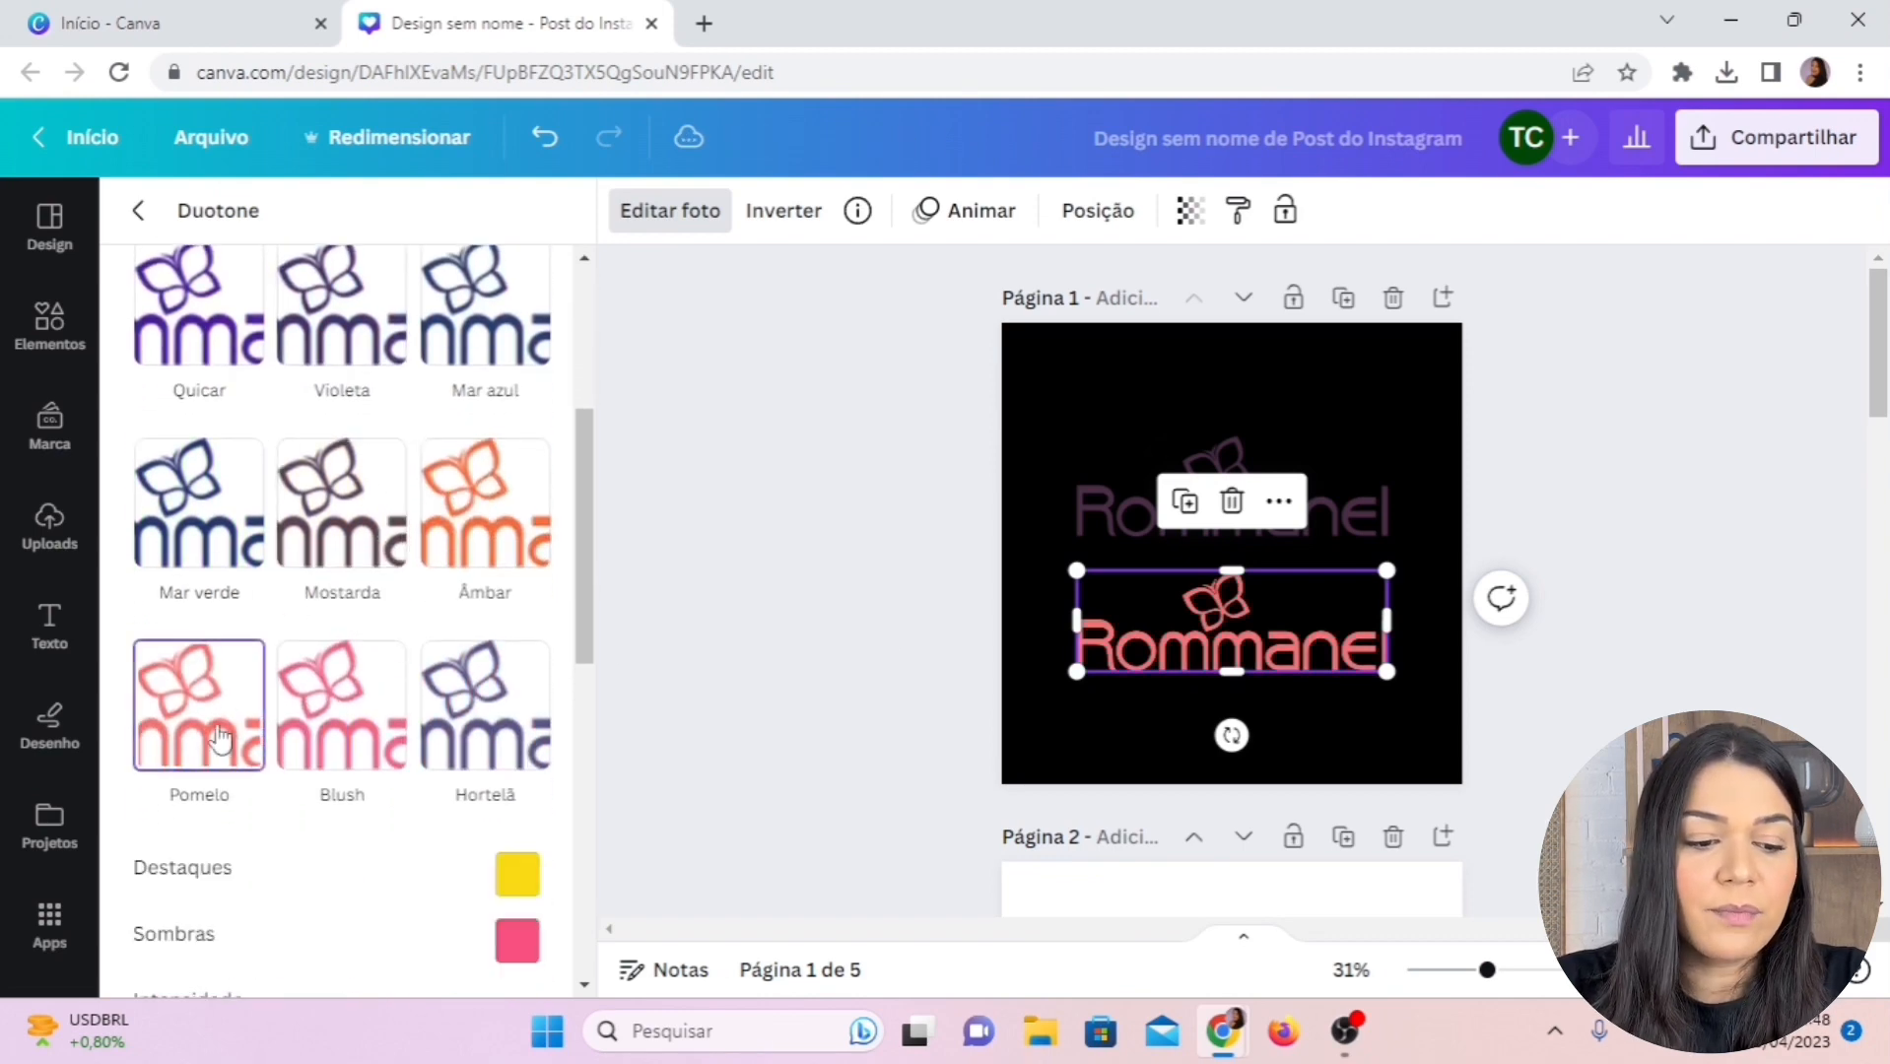
scroll(214, 705, down, 2)
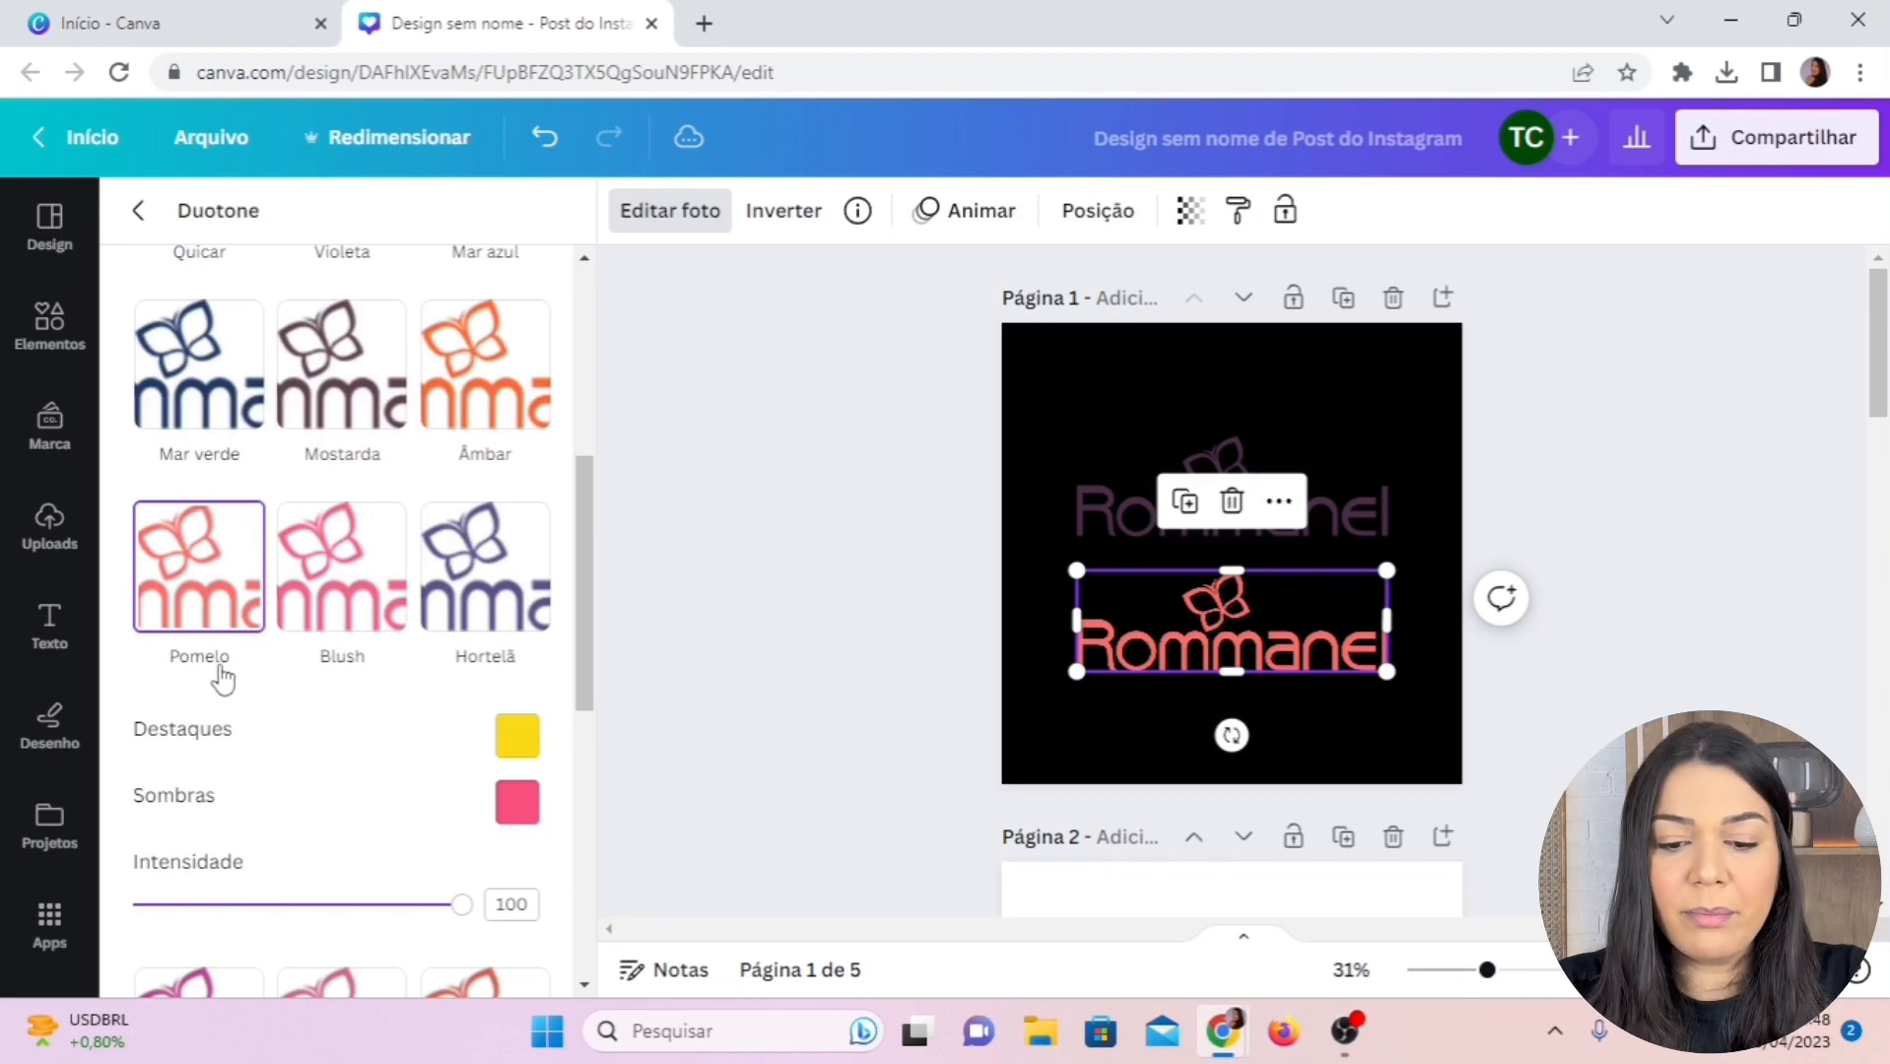
scroll(258, 621, down, 2)
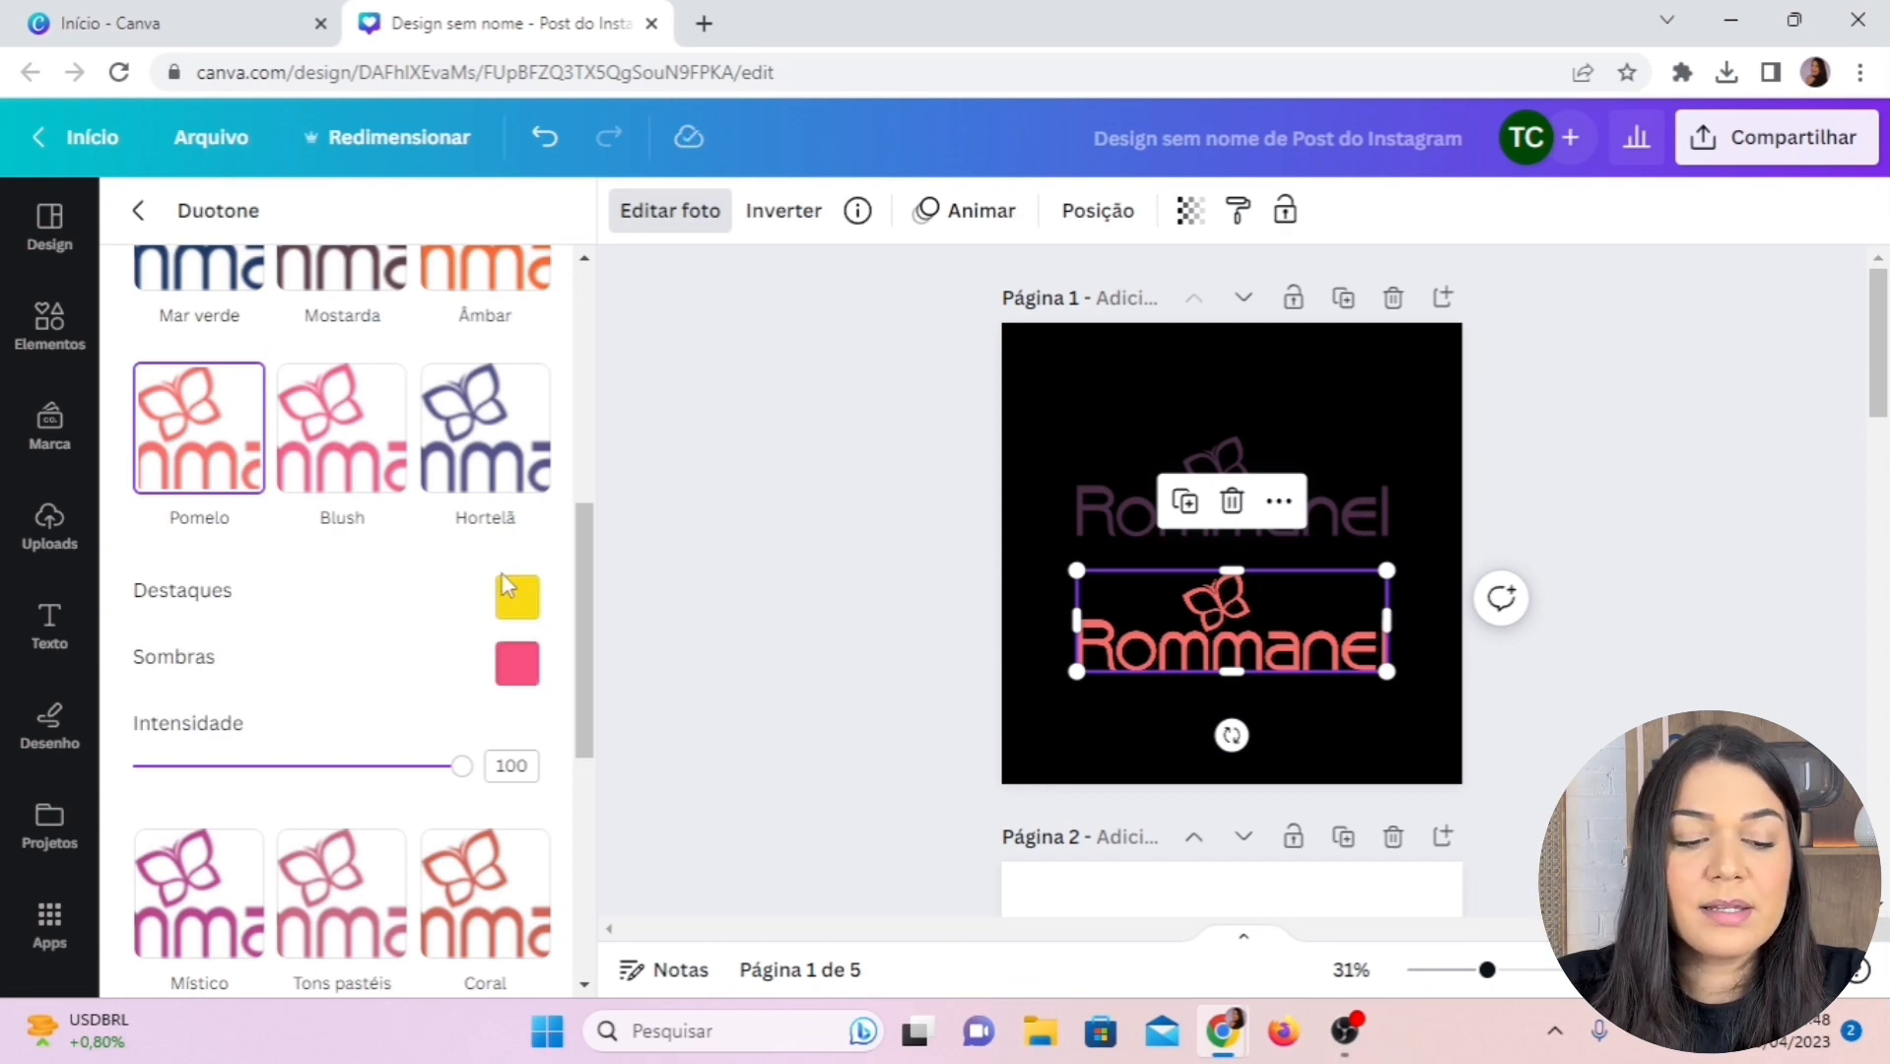
Set the highlights color of the logo's Pomelo duotone to white, #FFFFFF
click(515, 599)
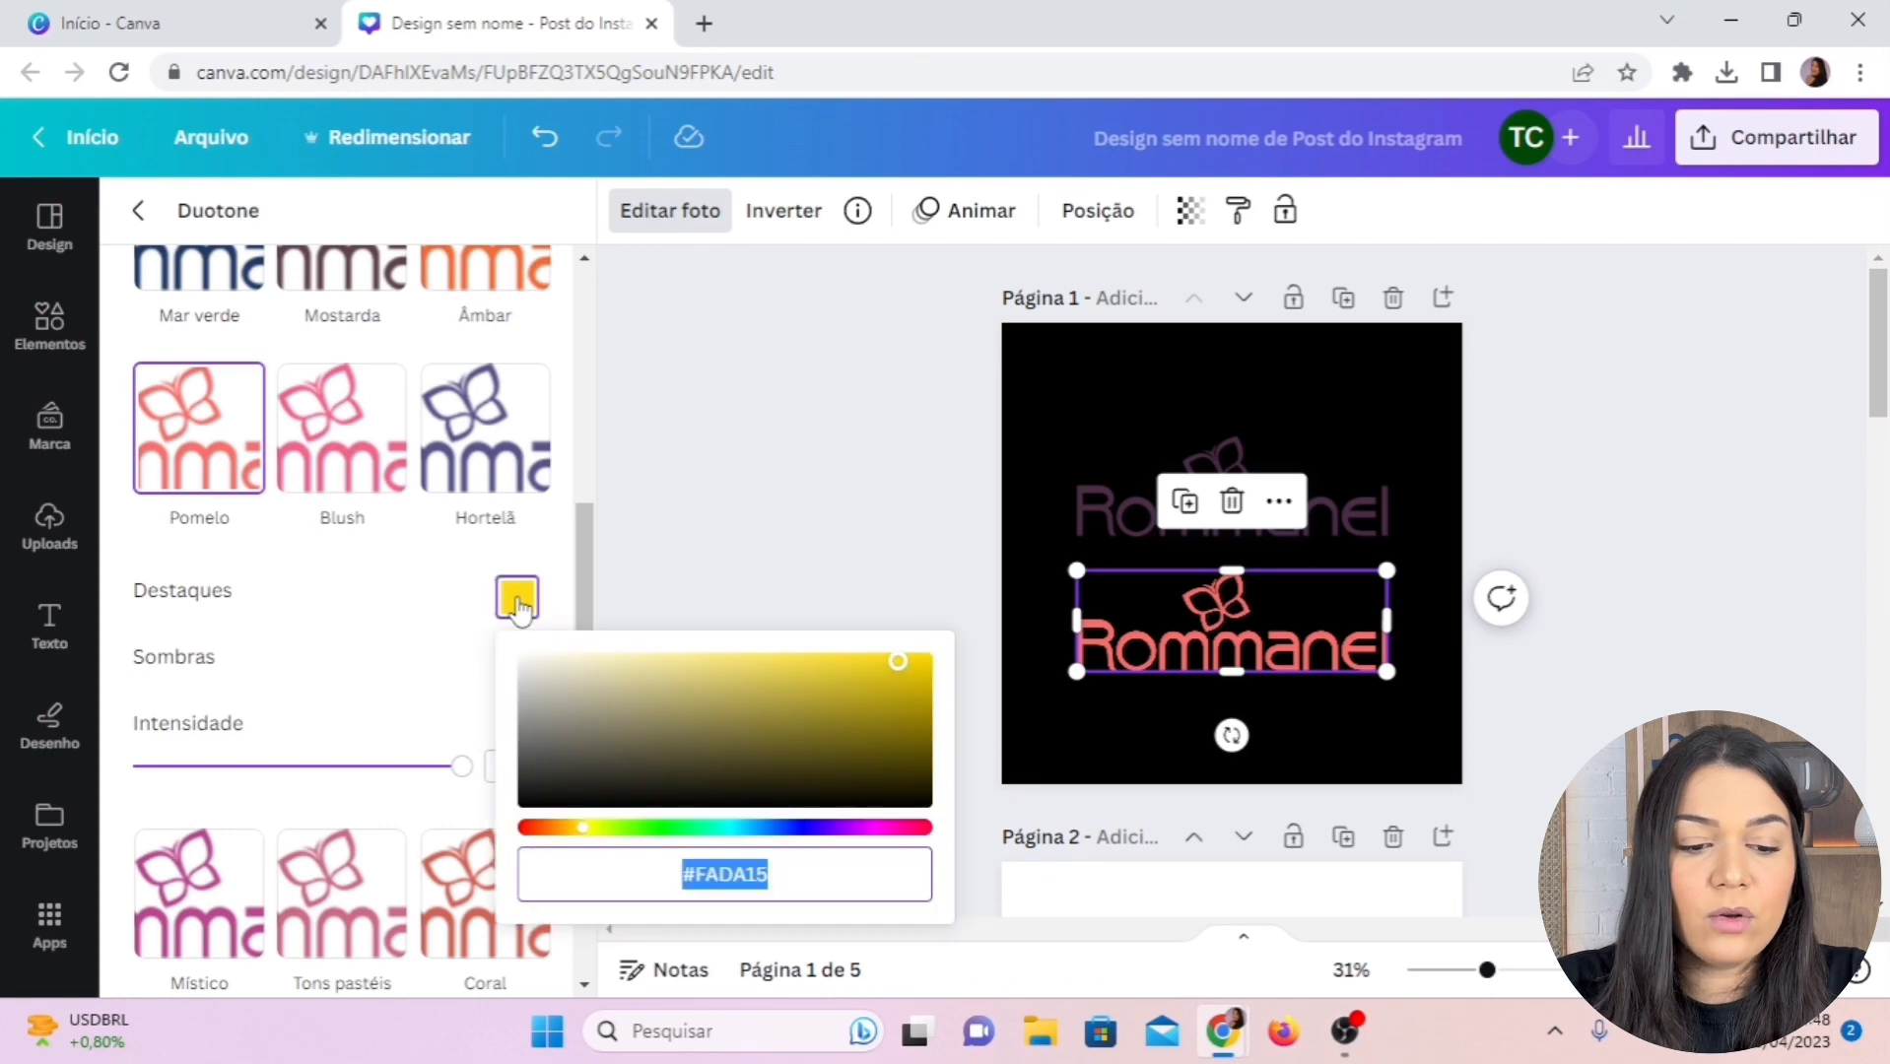
click(873, 670)
drag(873, 671, 526, 662)
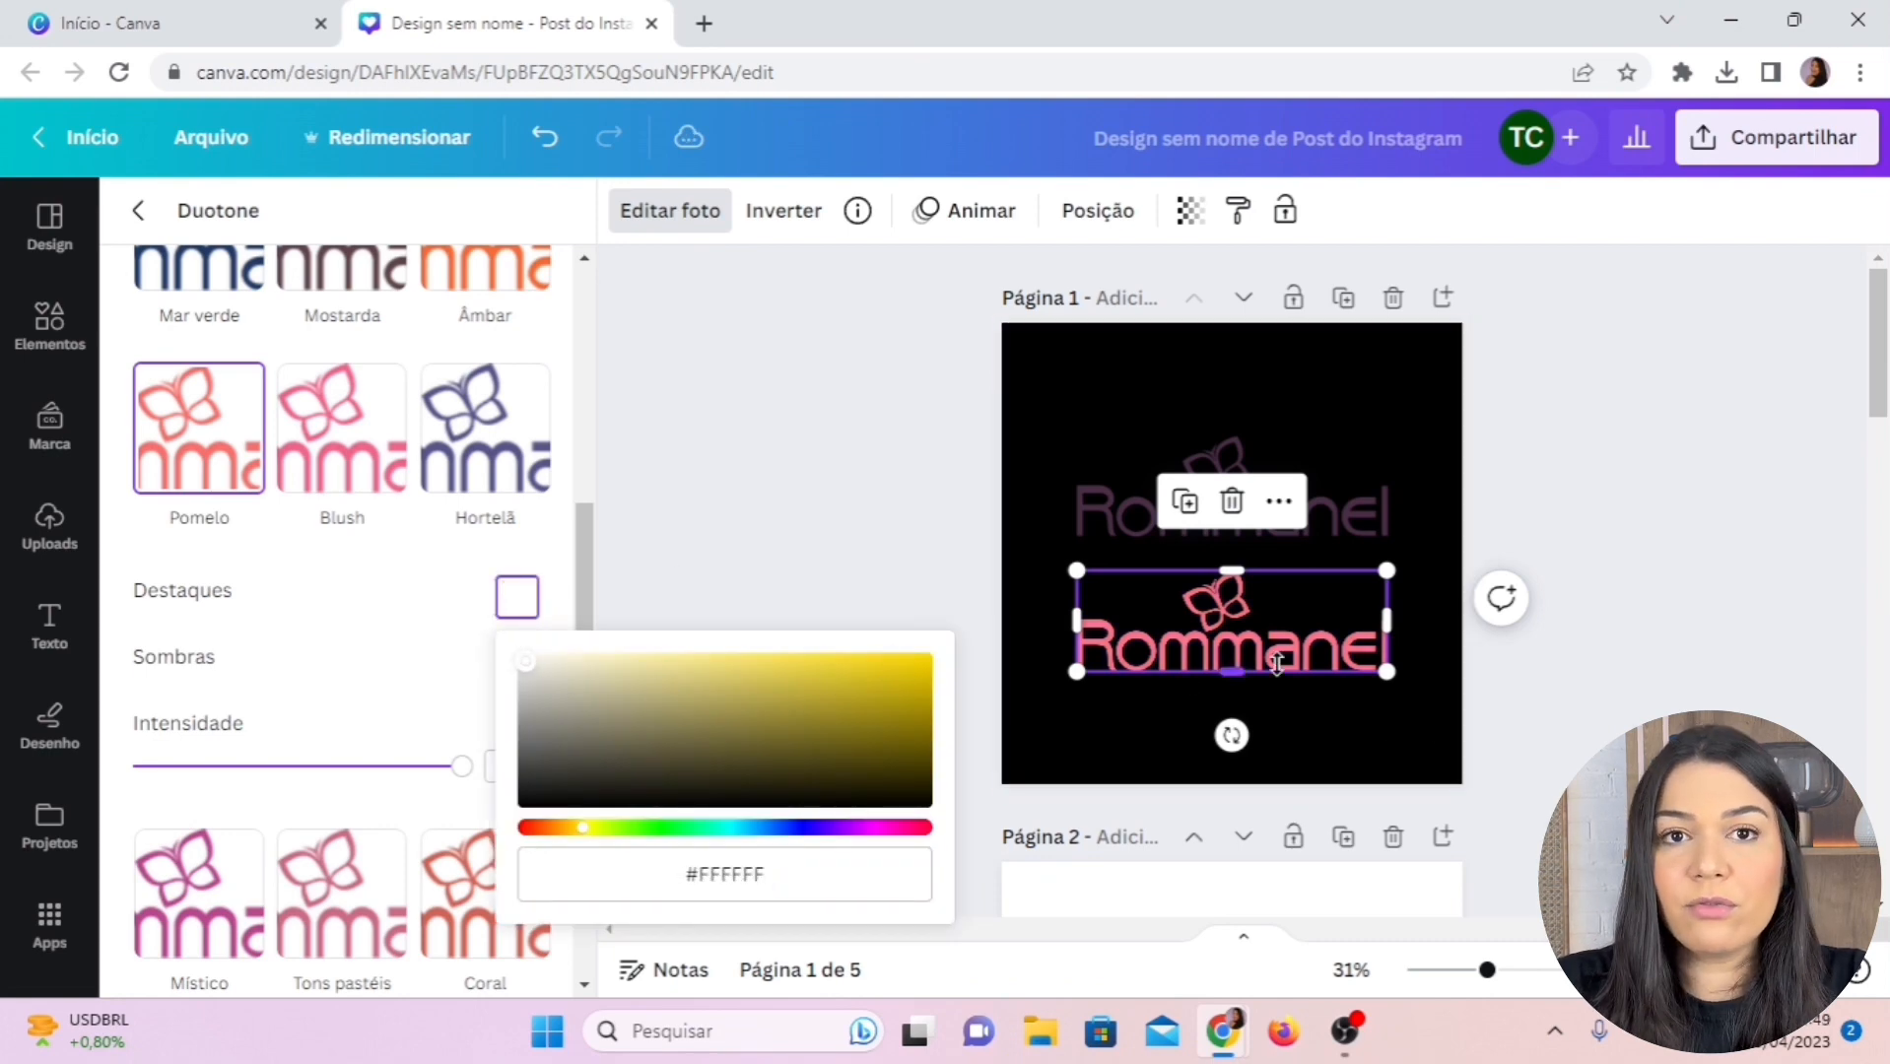
click(429, 564)
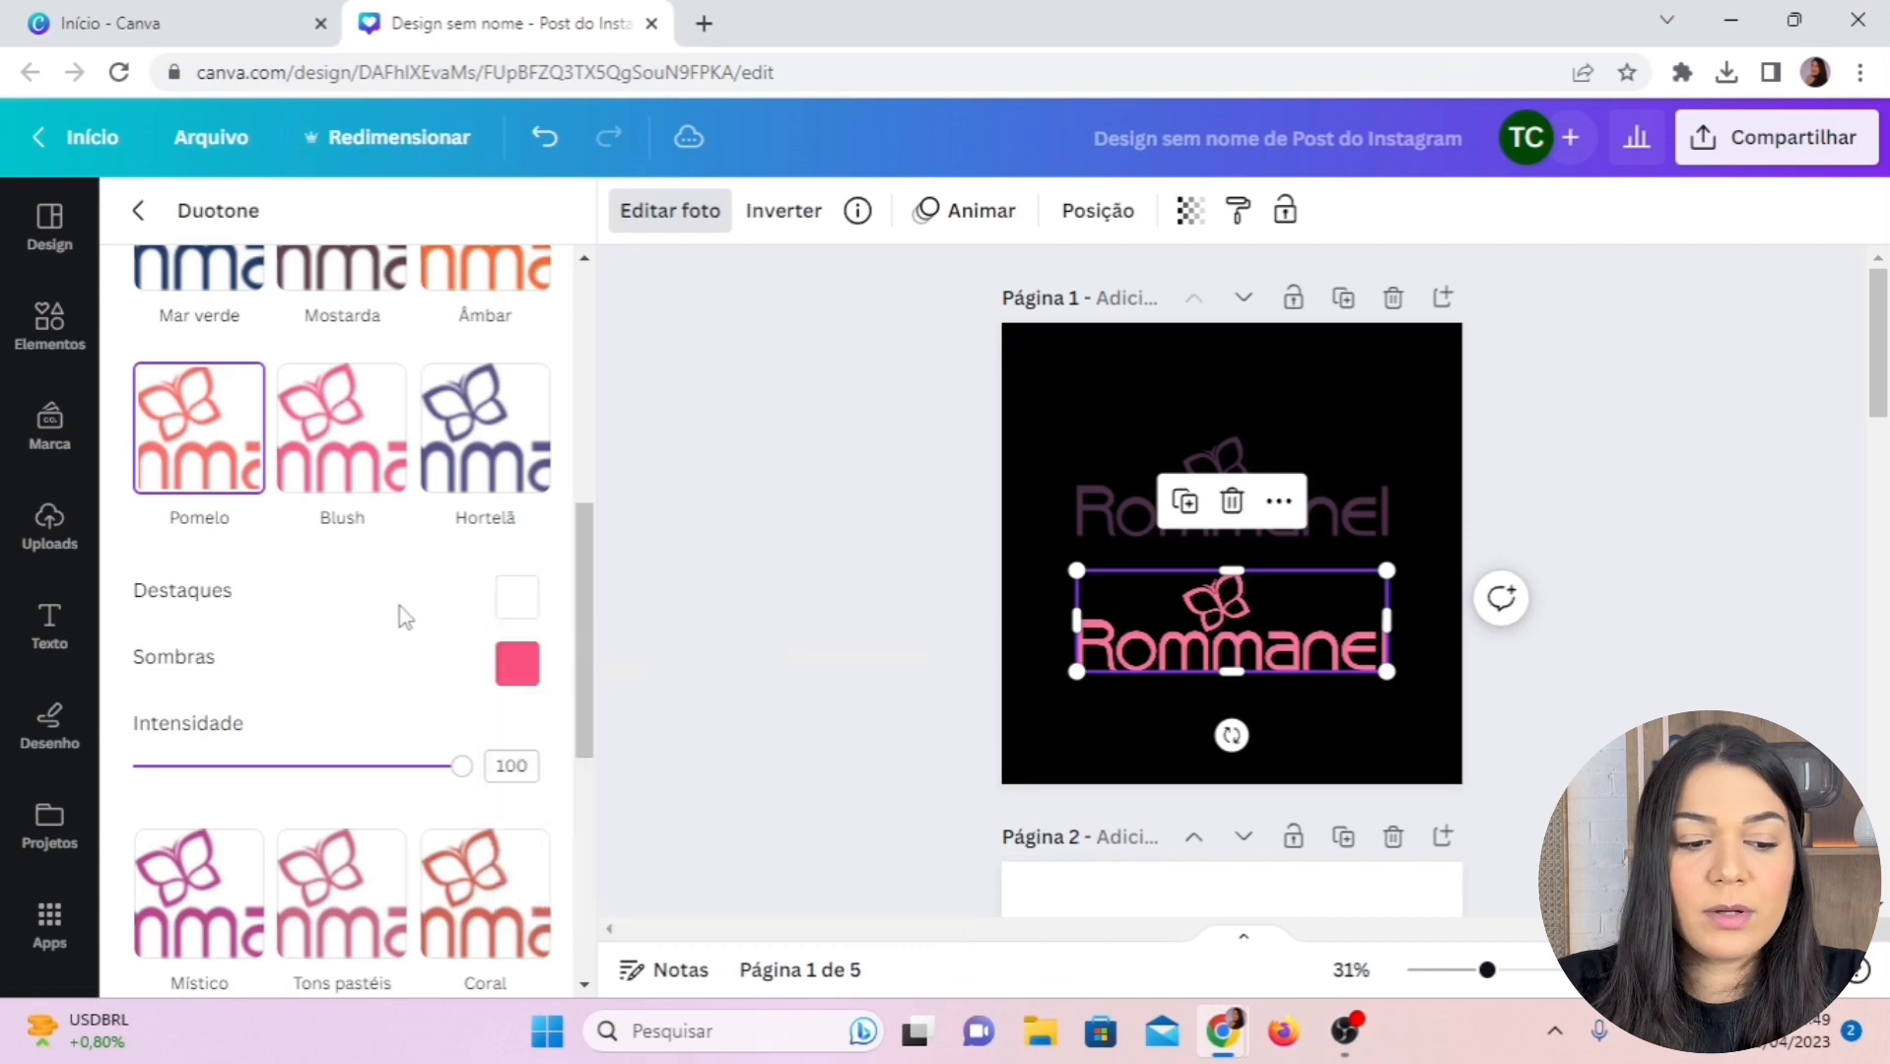
Set the duotone shadows color to #FFFFFF with the intensity at 100, and finish editing the logo
click(517, 665)
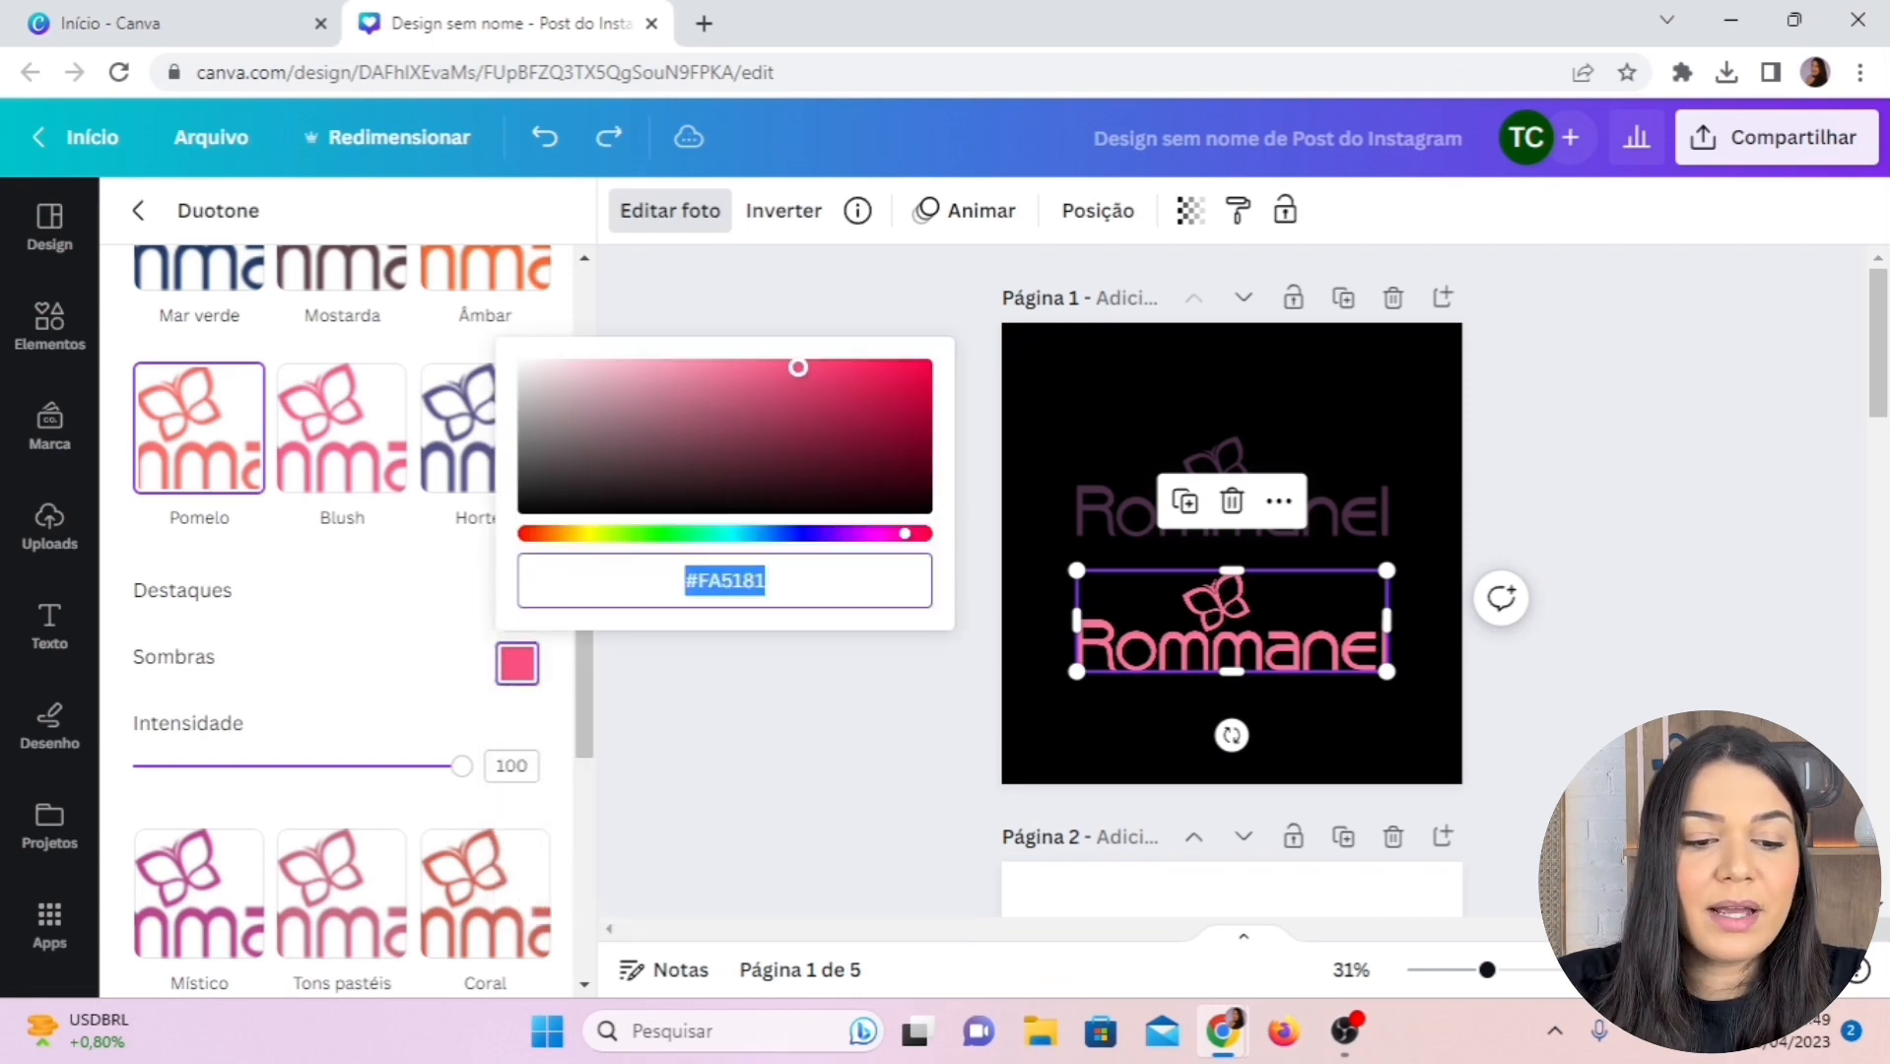
text(#FFFFFF)
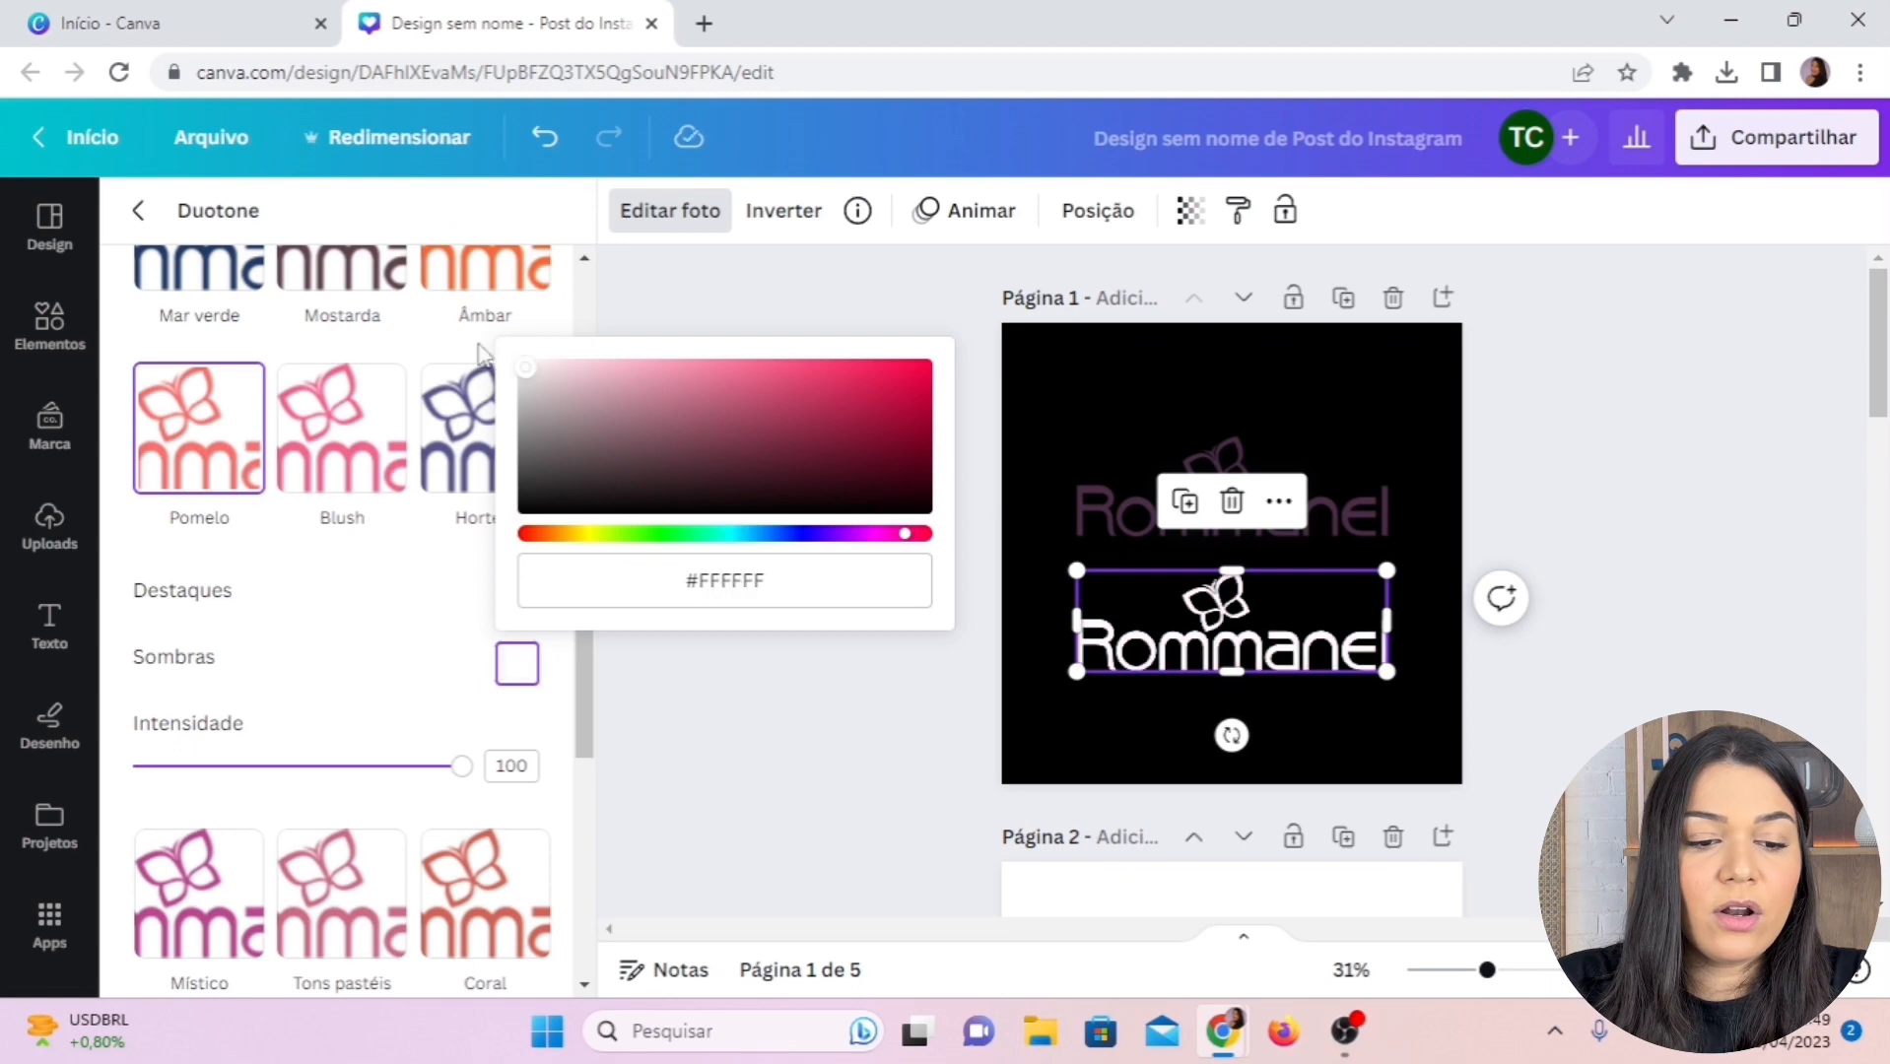
click(394, 626)
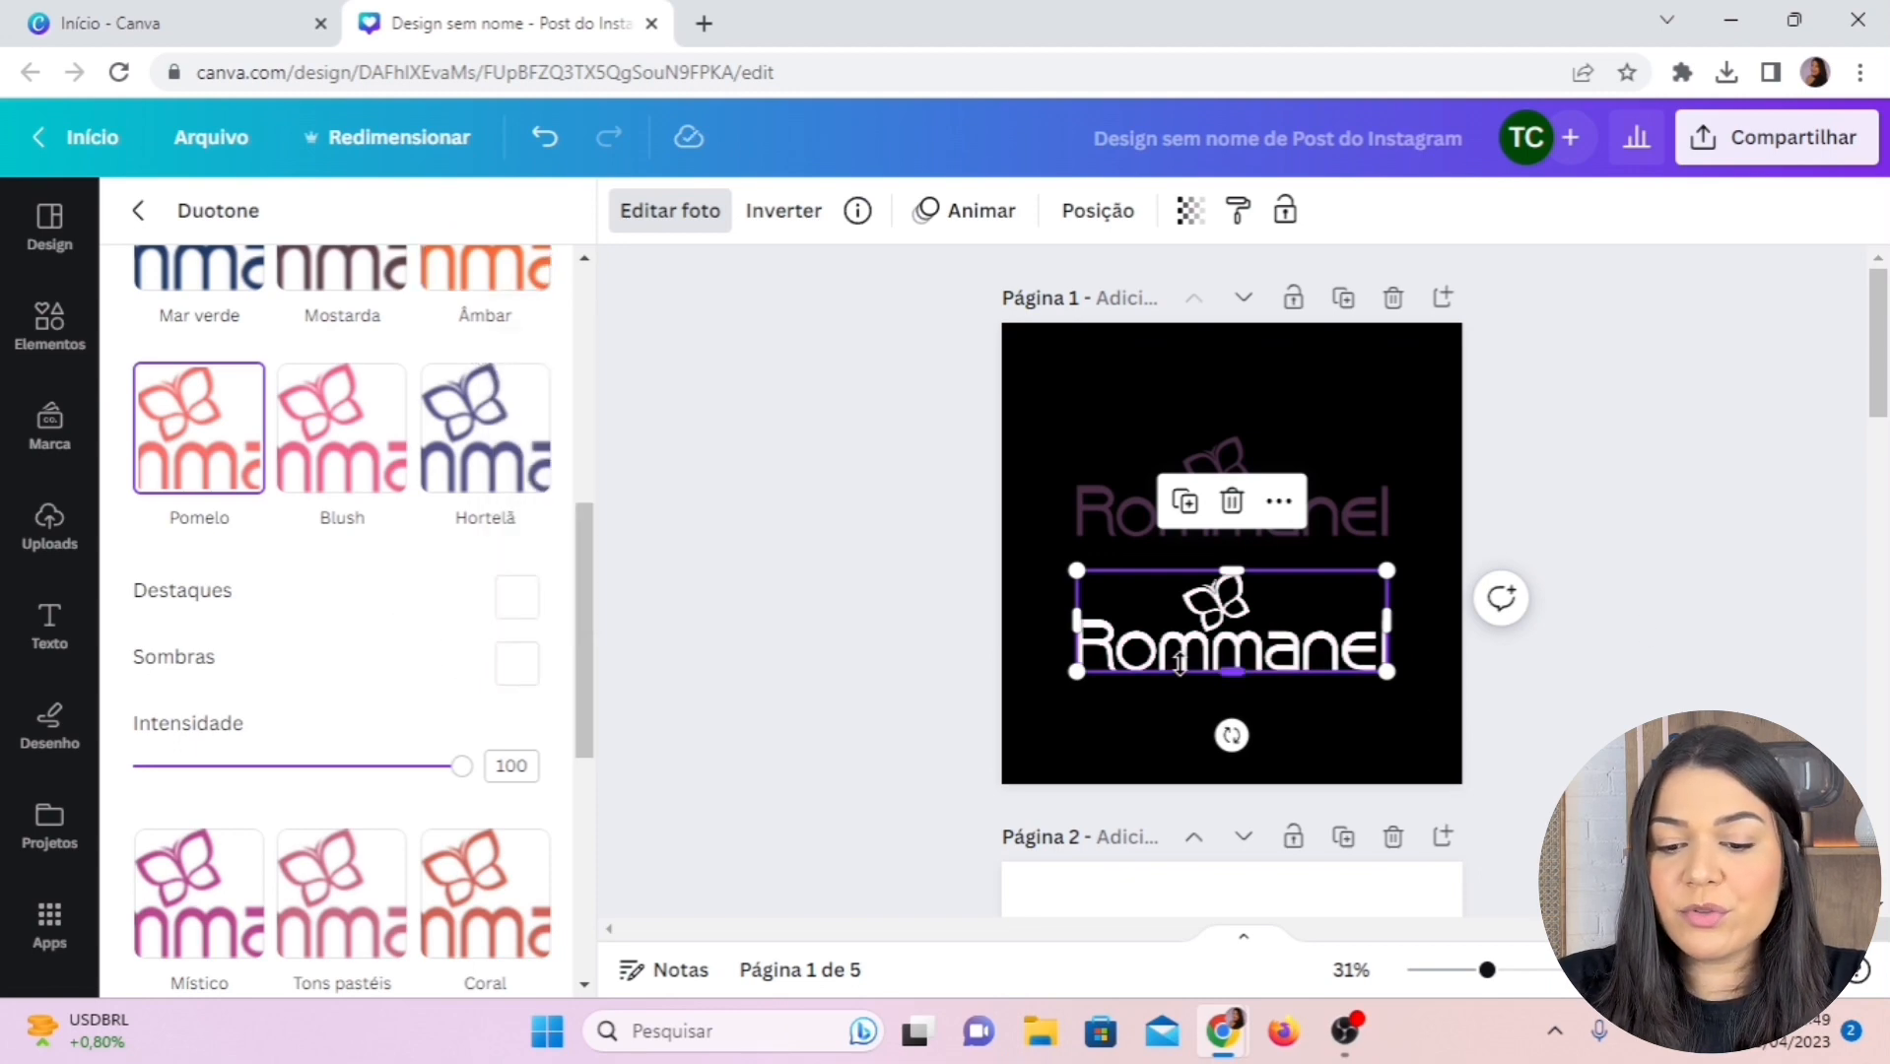
mouse_move(461, 767)
mouse_down()
mouse_move(211, 787)
mouse_move(485, 785)
mouse_up()
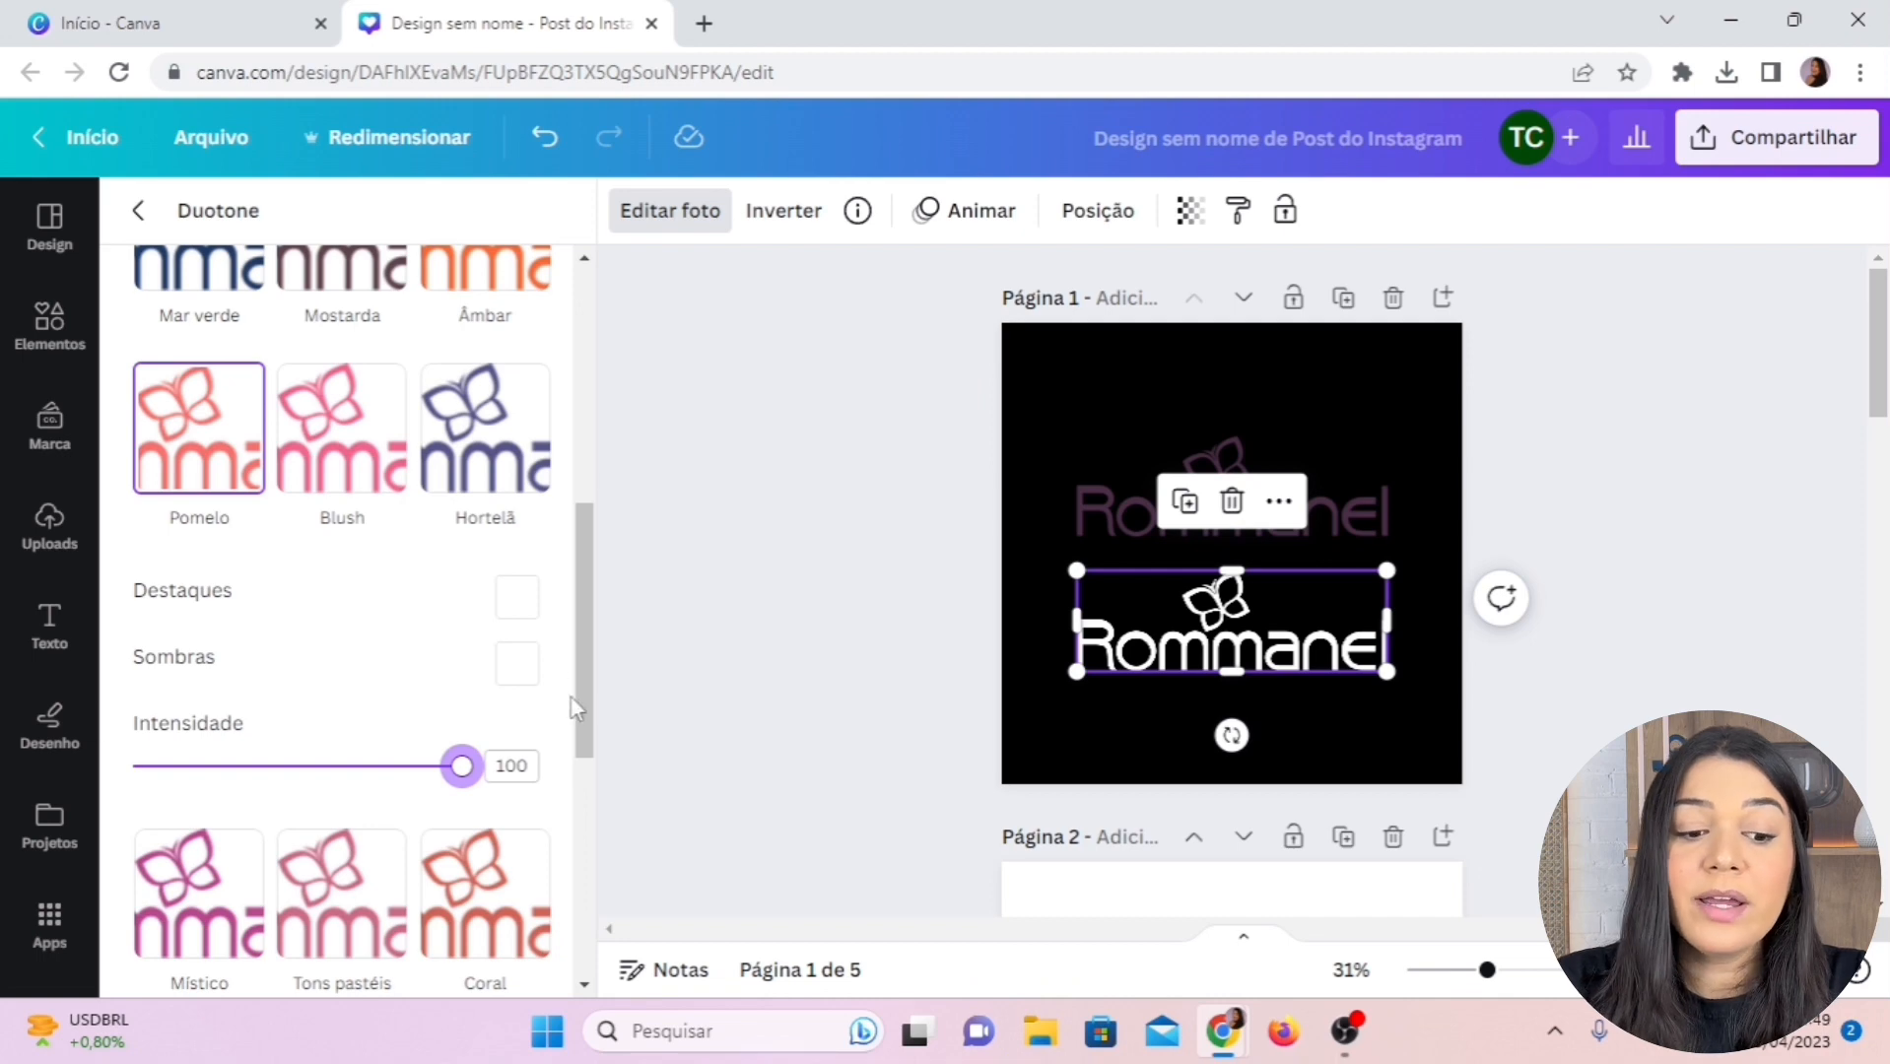
click(923, 557)
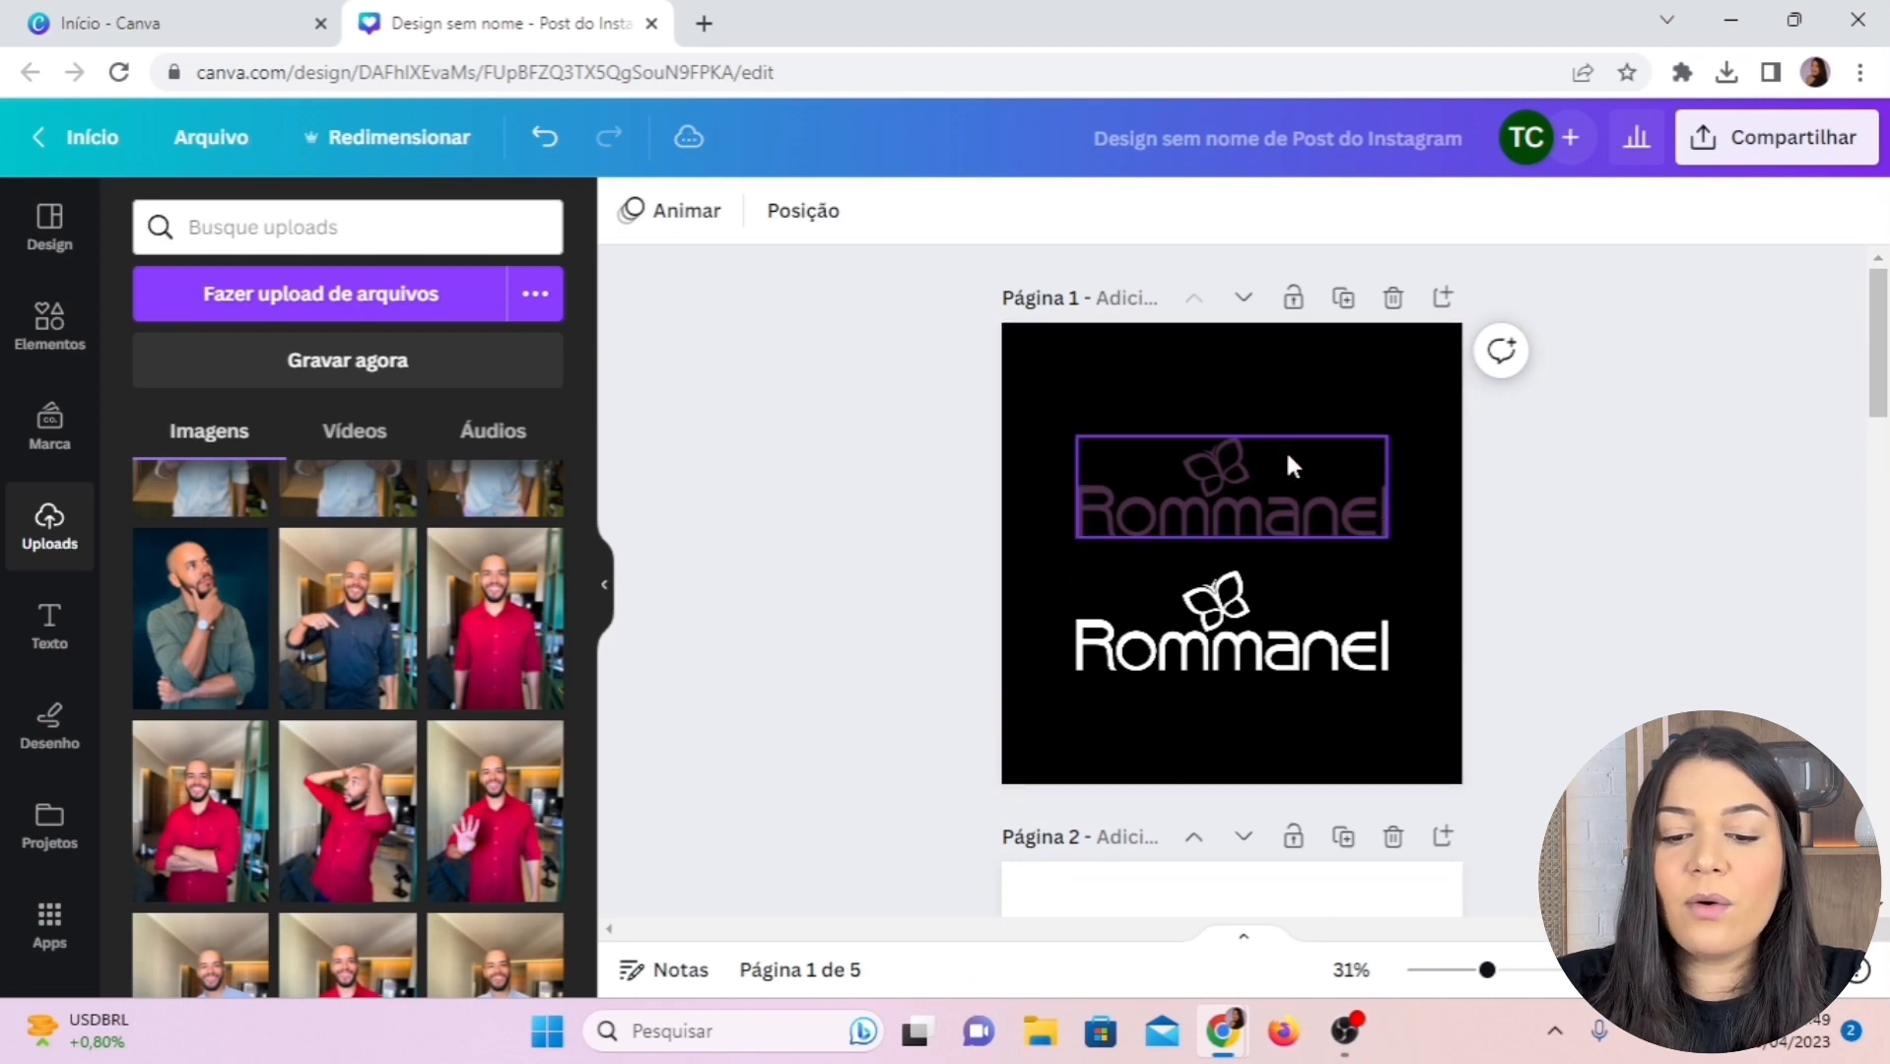
Compare the original and recolored Rommanel logos on page 1 up close
key(ctrl+plus)
key(ctrl+plus)
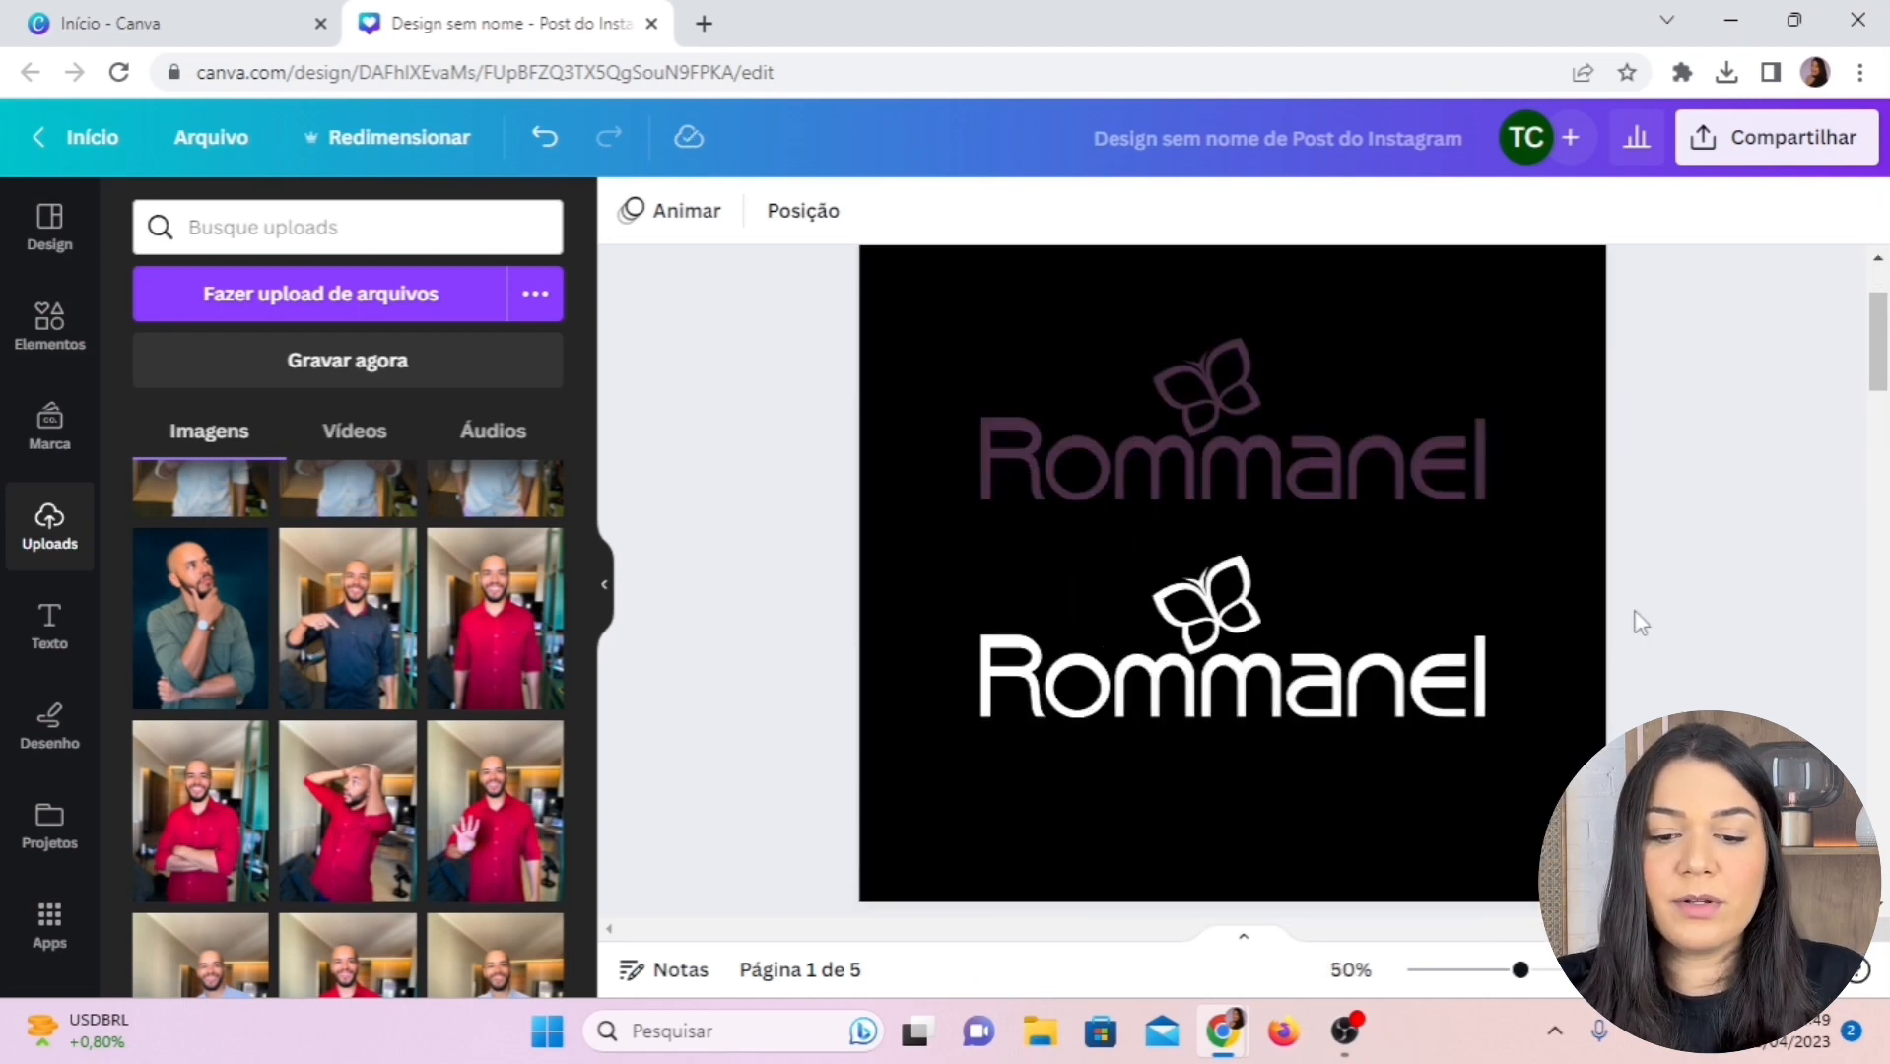
scroll(1633, 605, up, 3)
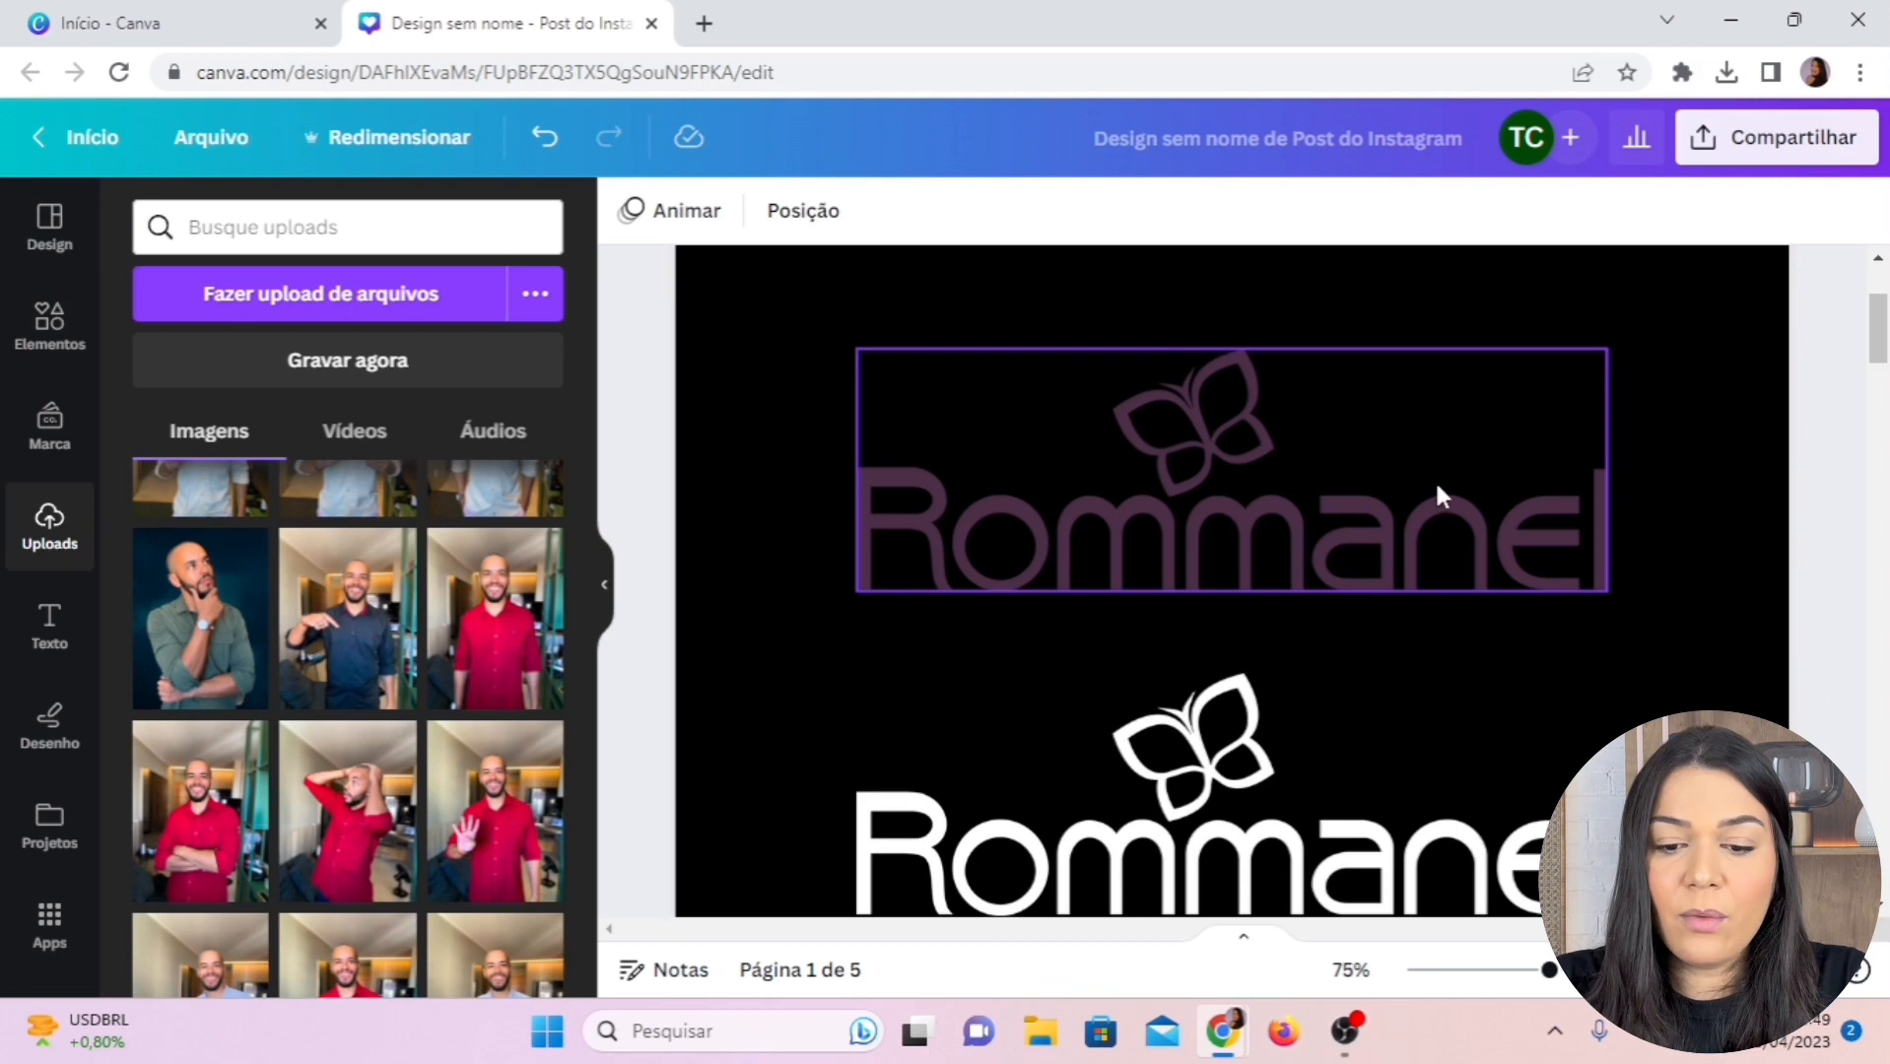
scroll(1073, 670, down, 3)
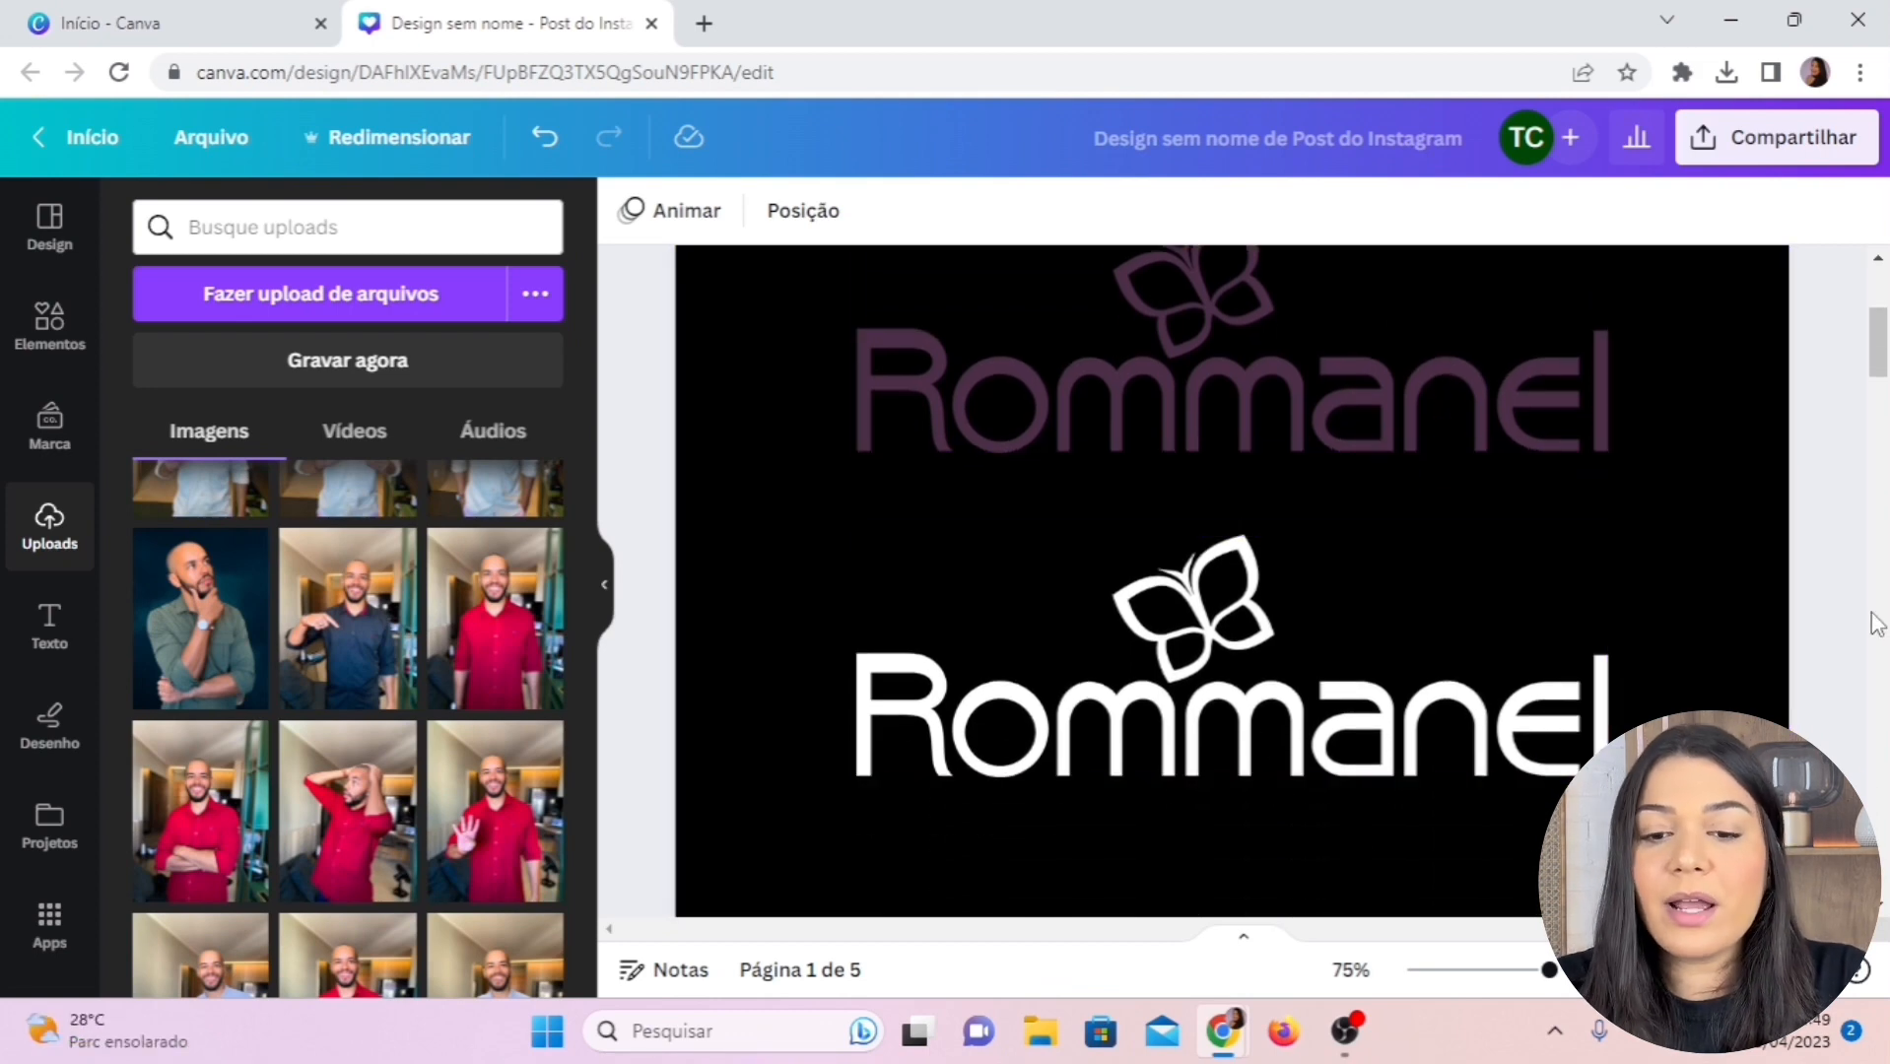
ctrl+scroll(1876, 622, down, 5)
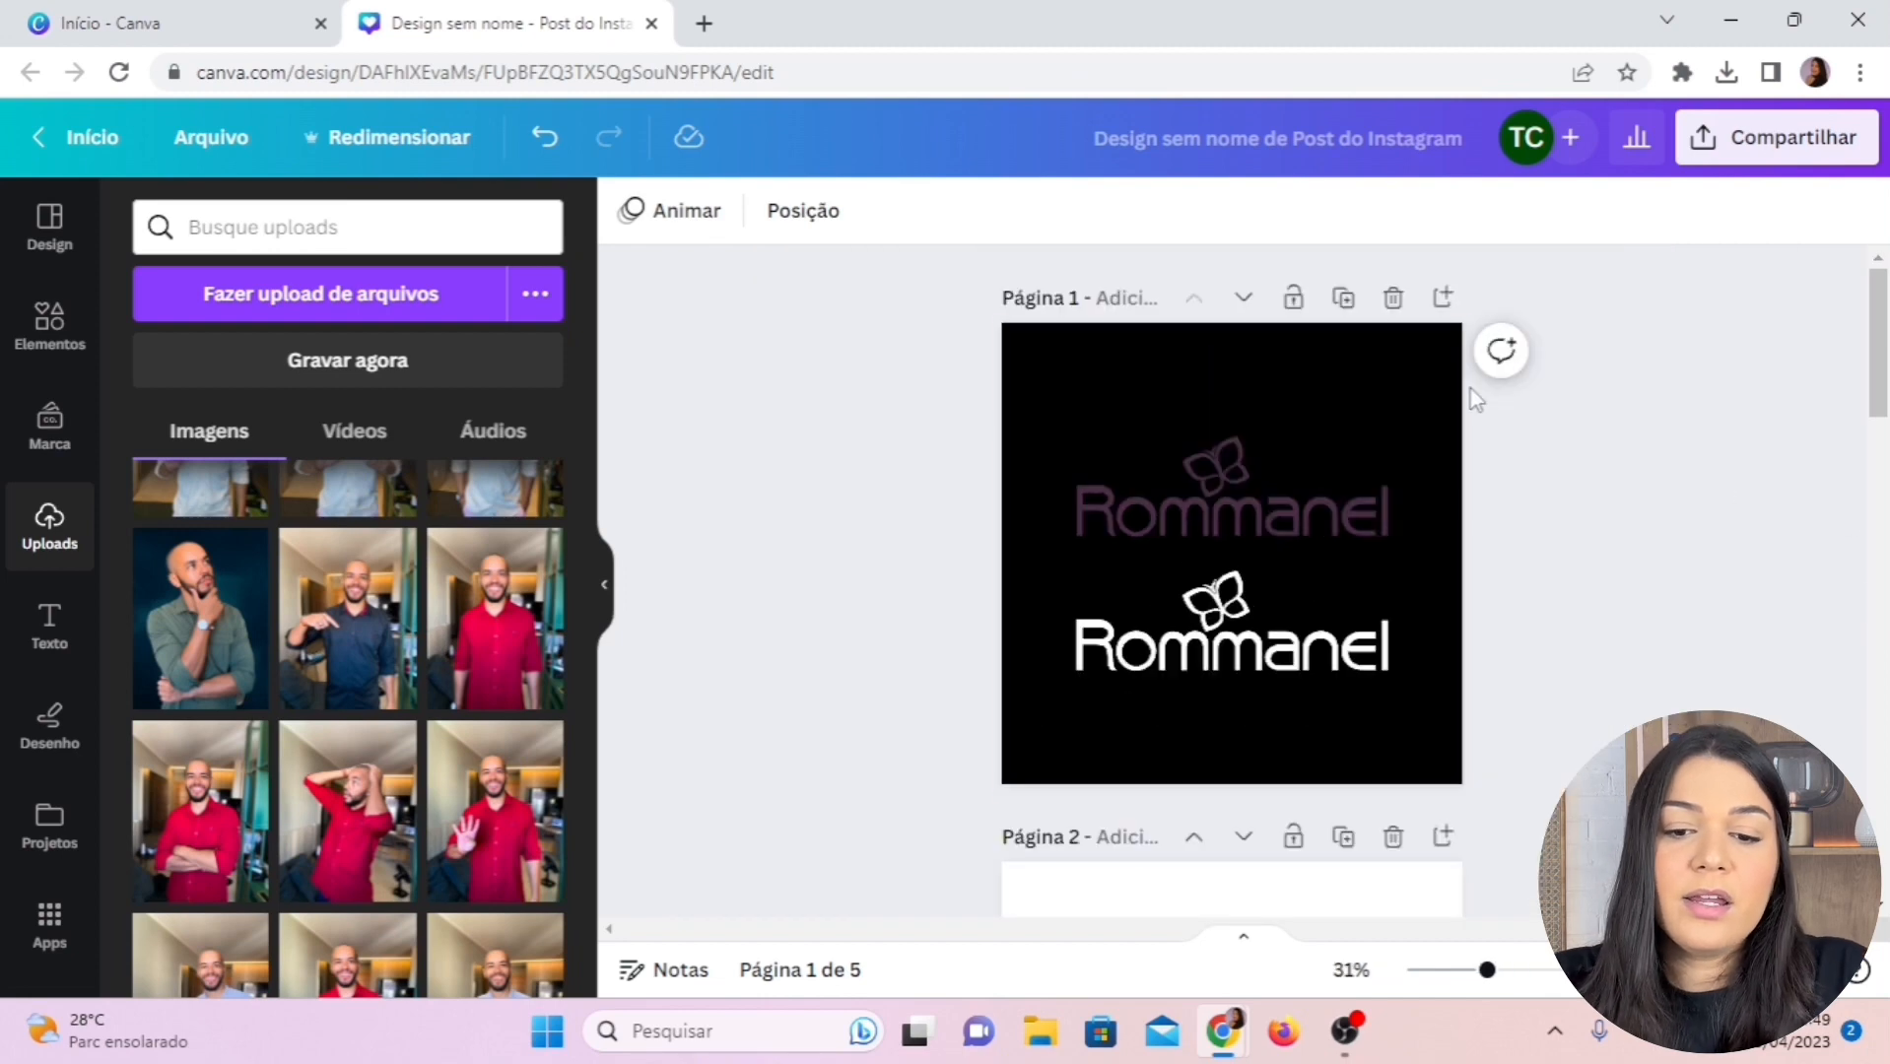
Try purple, dark green and orange as the page 1 background color, and restore it to black
click(1363, 358)
click(632, 223)
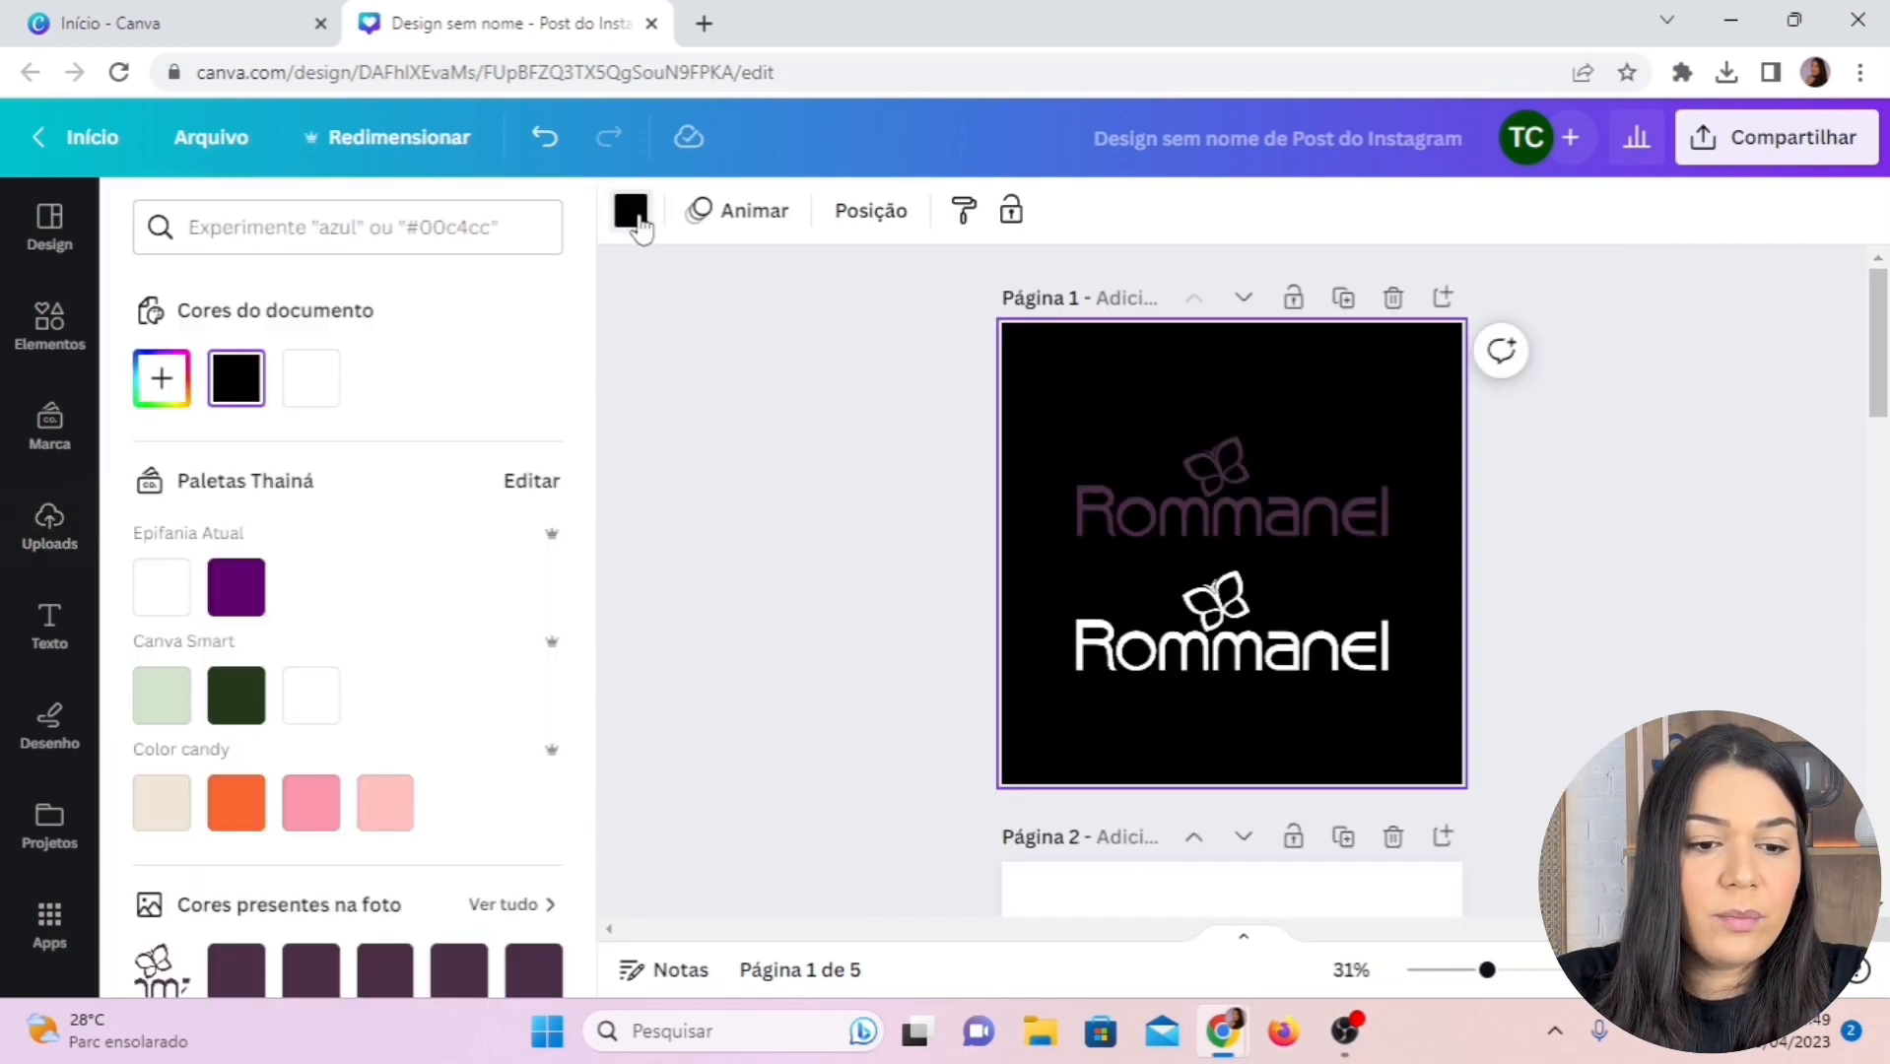
click(241, 592)
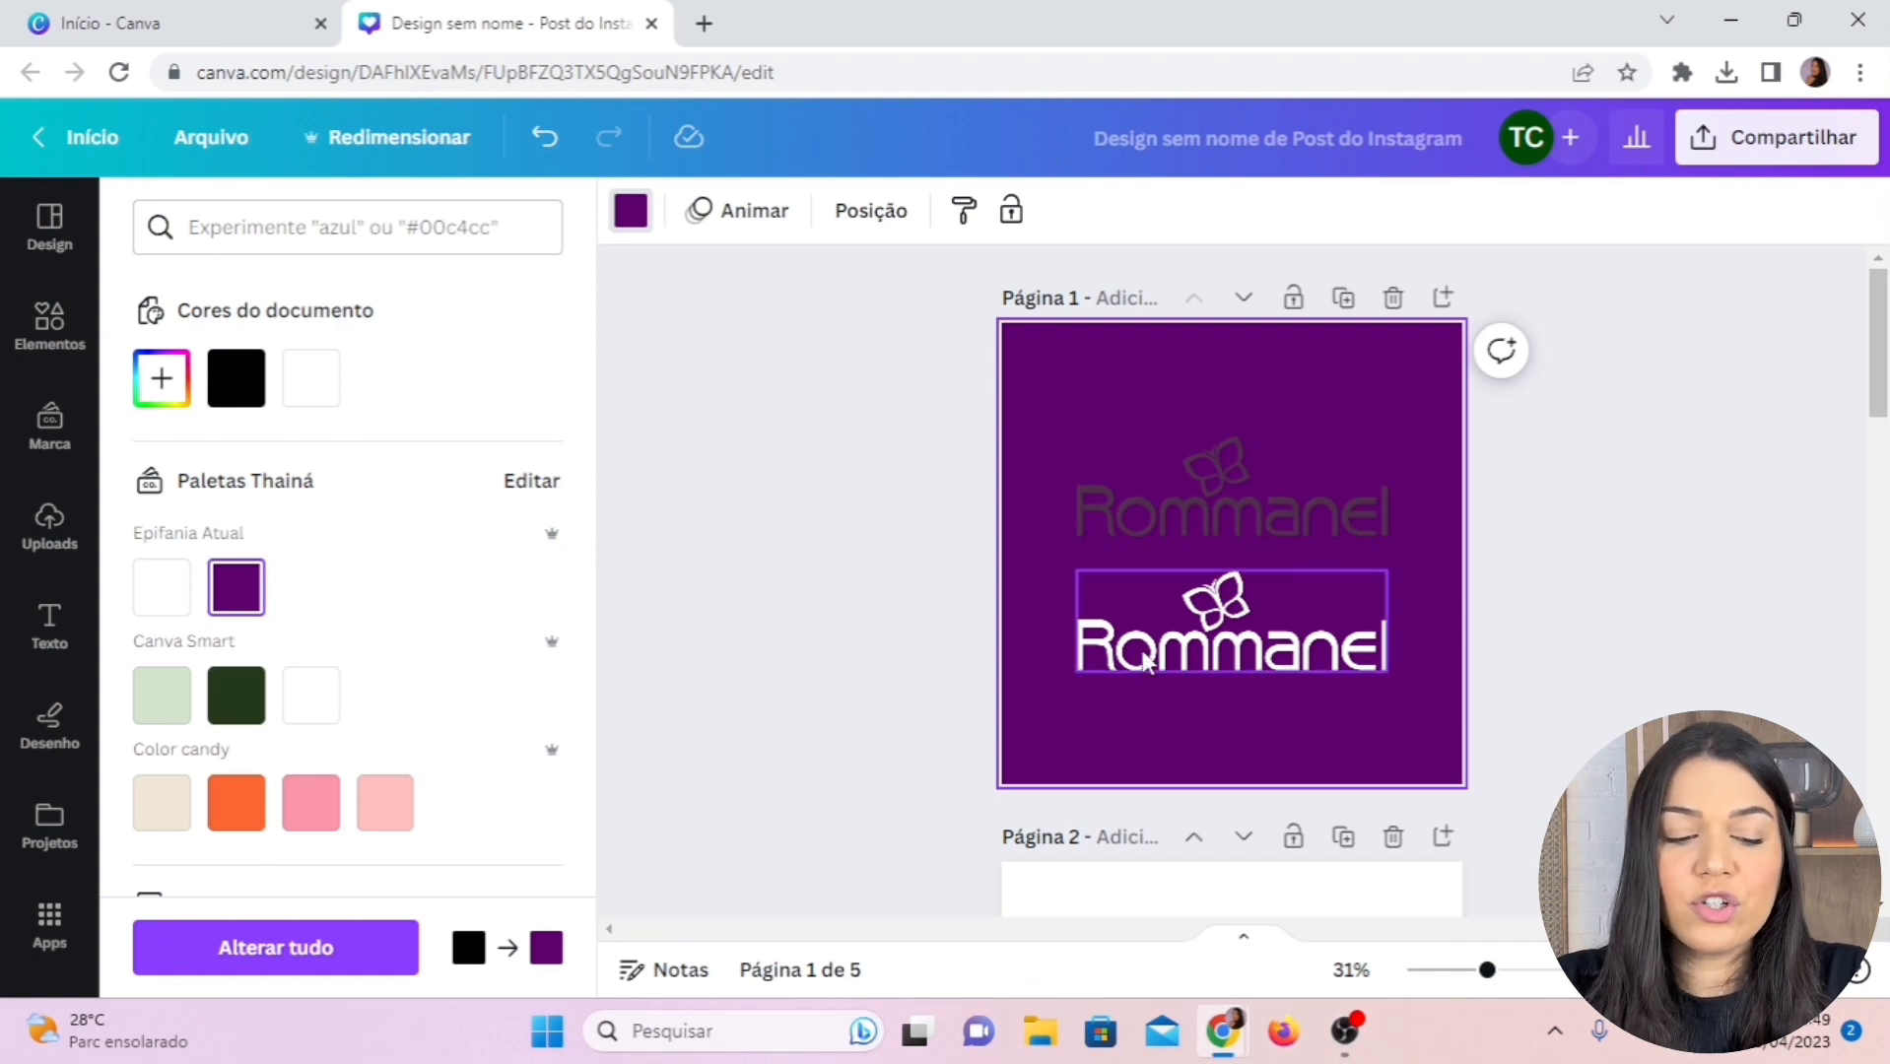
click(236, 696)
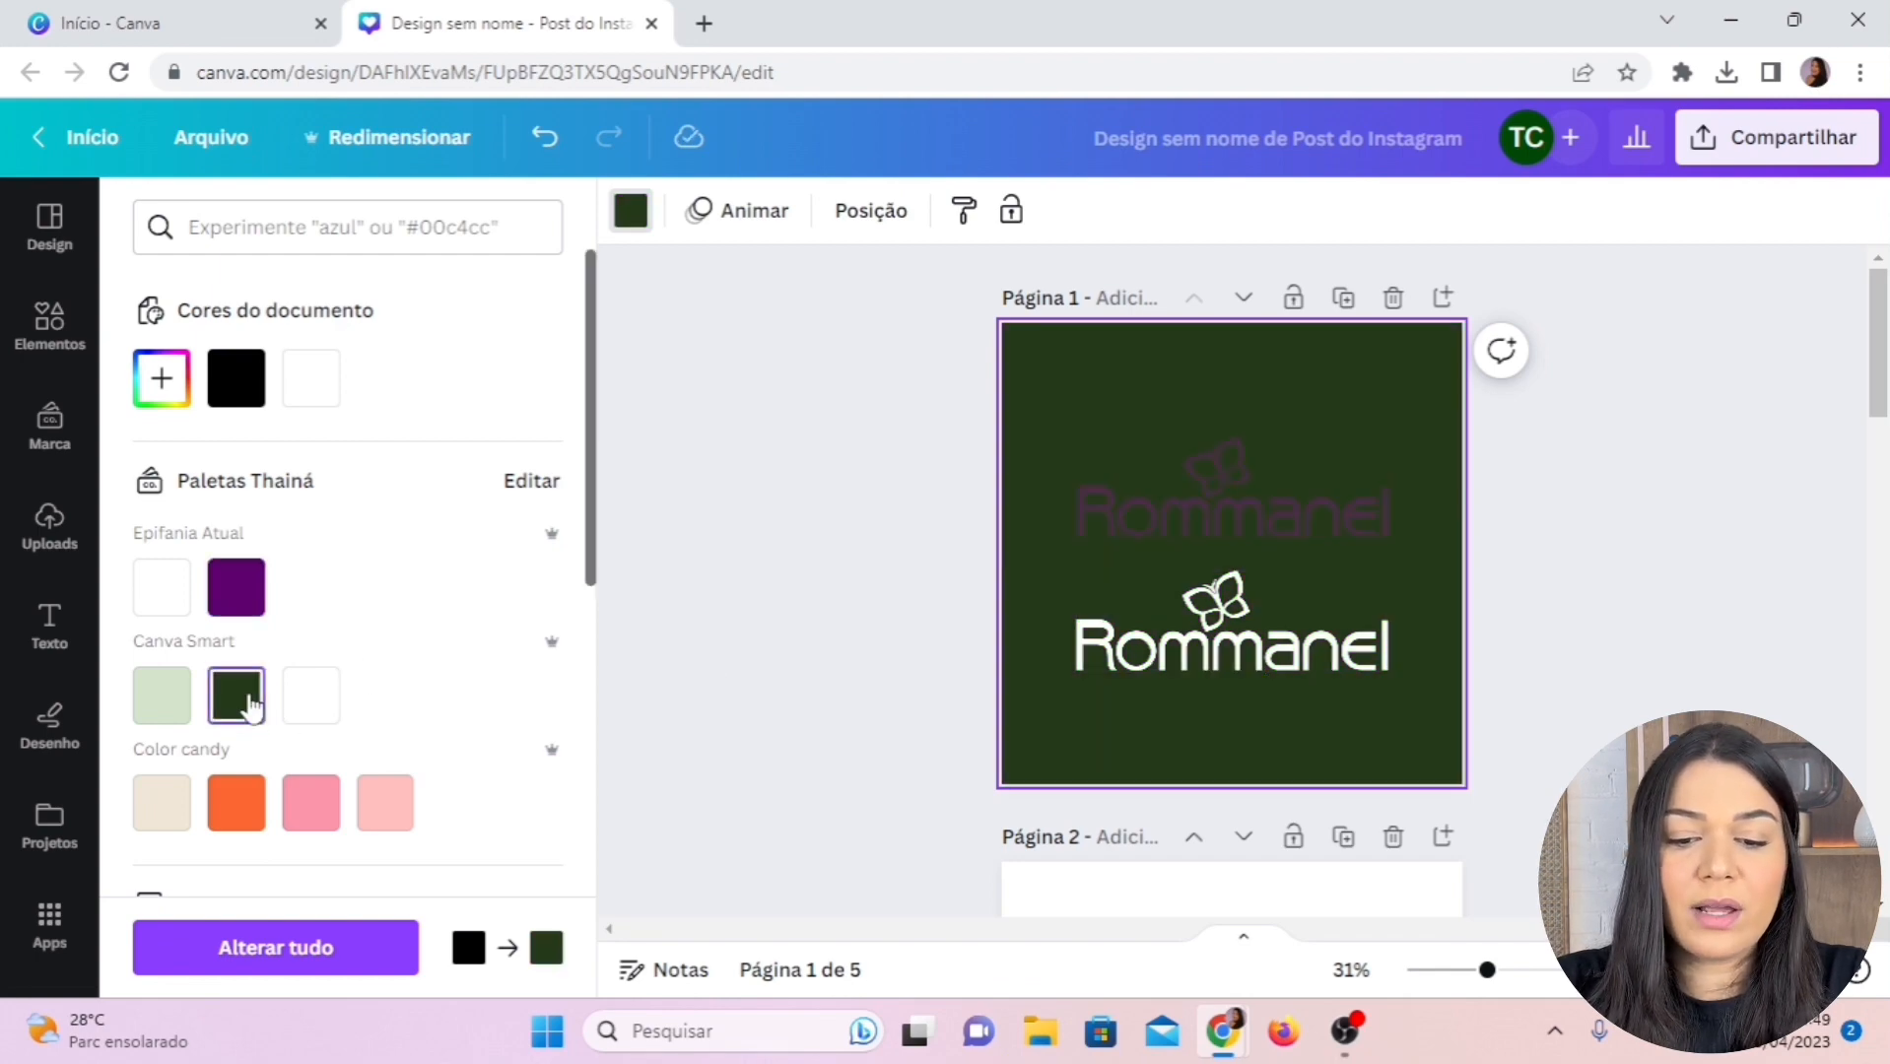
click(236, 803)
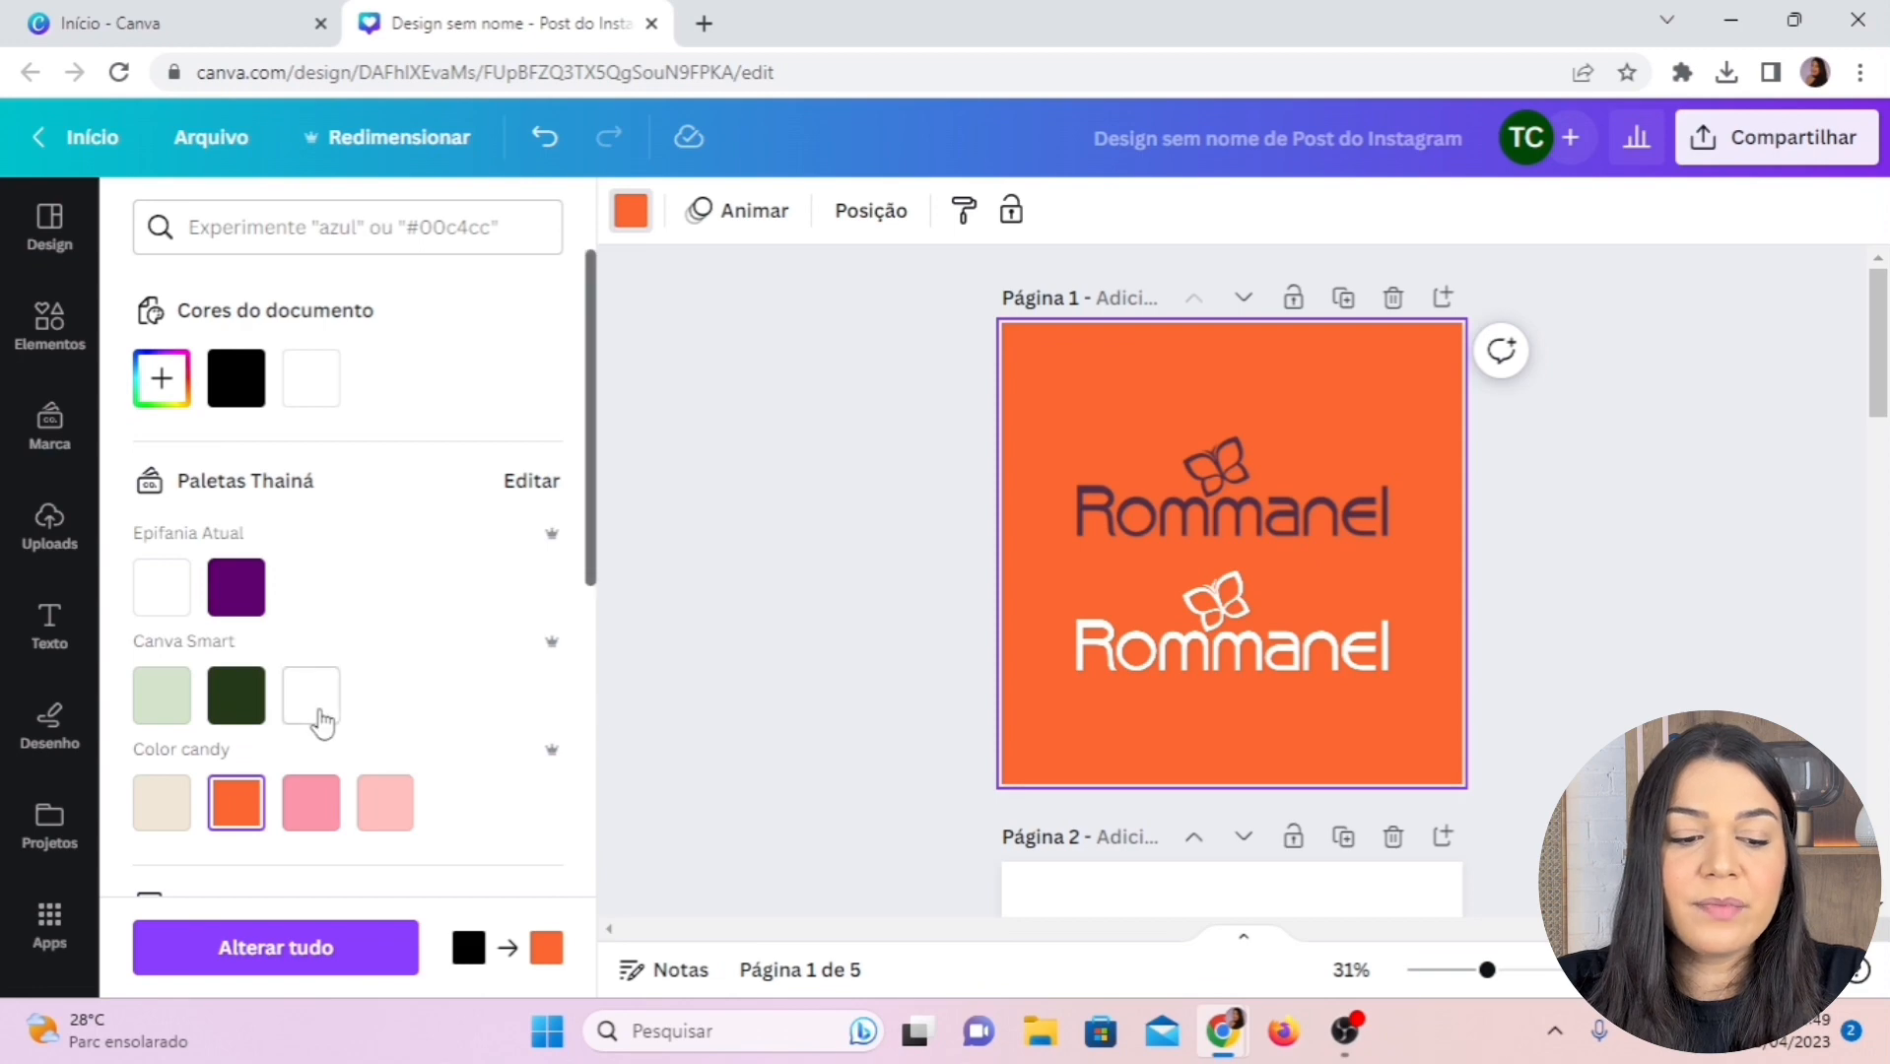
scroll(345, 717, down, 5)
click(152, 641)
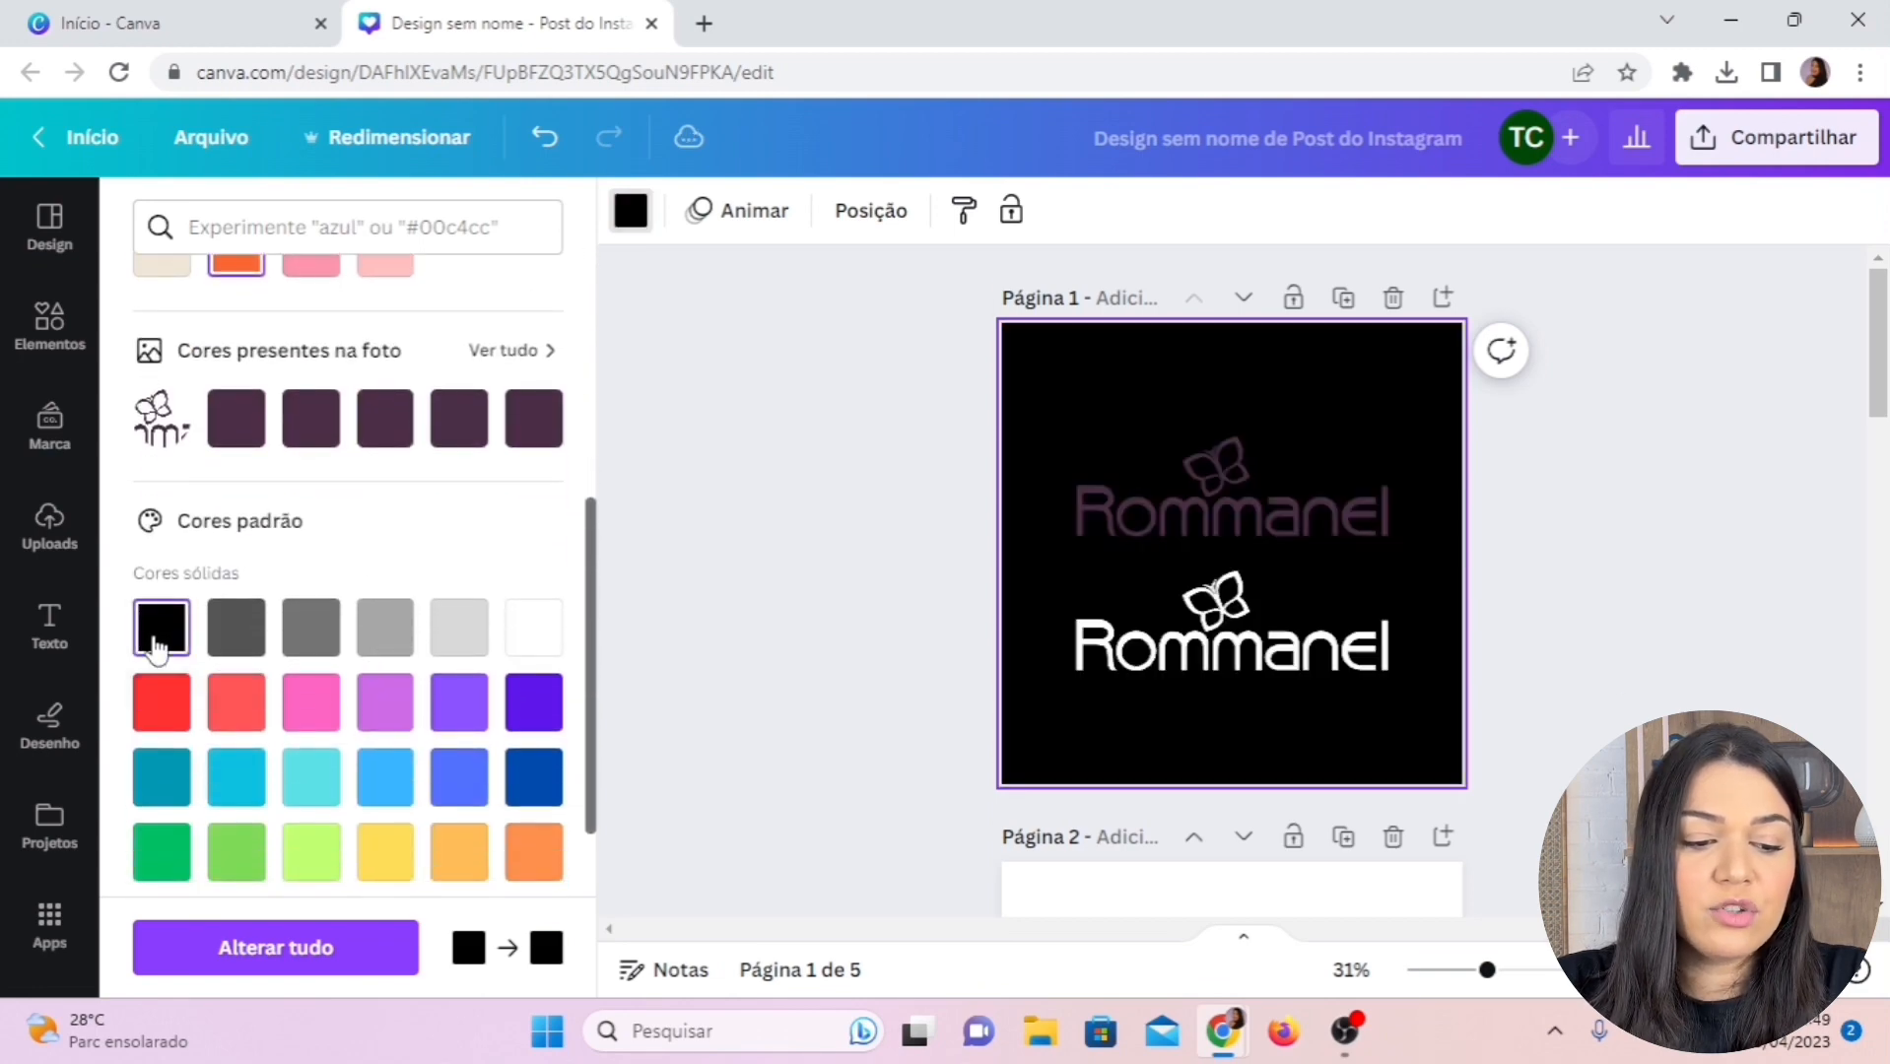
click(1574, 585)
click(1573, 586)
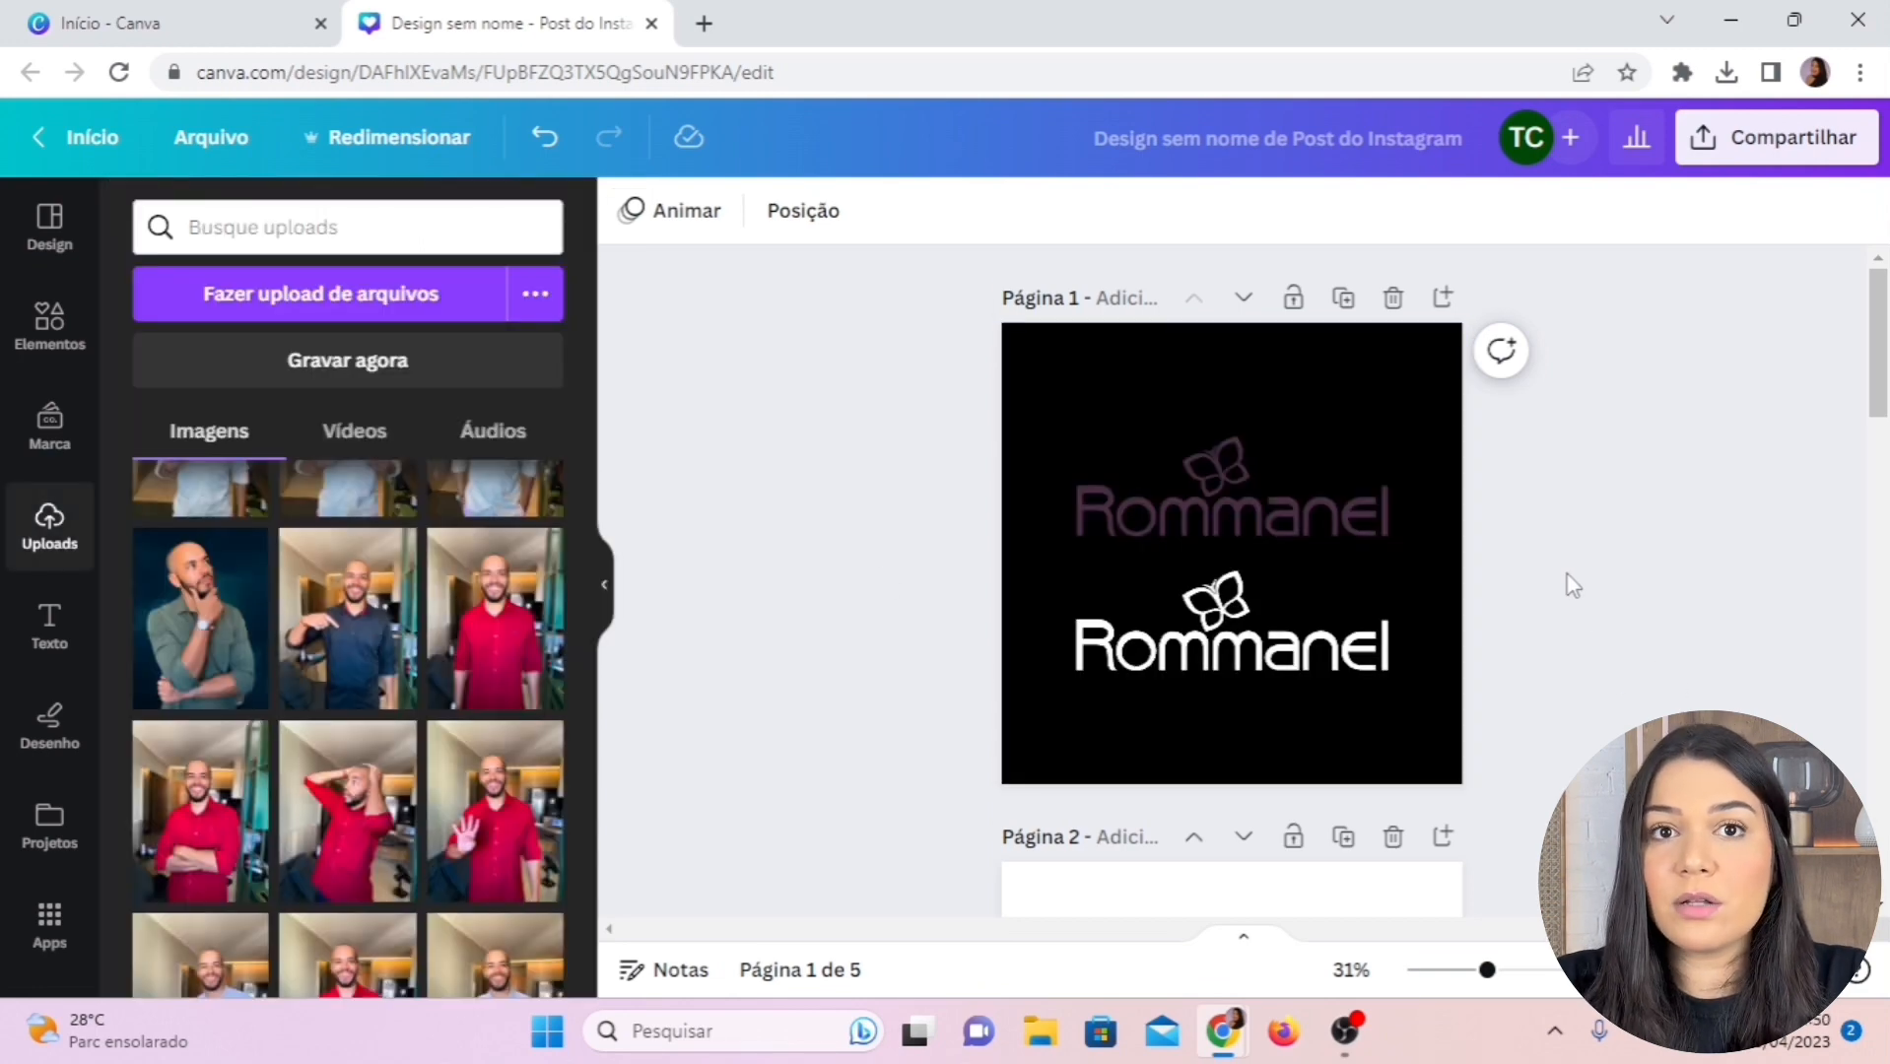
Apply the customizable Duotone effect, Personalizado, to the lower melissa logo on page 2
scroll(1573, 585, down, 4)
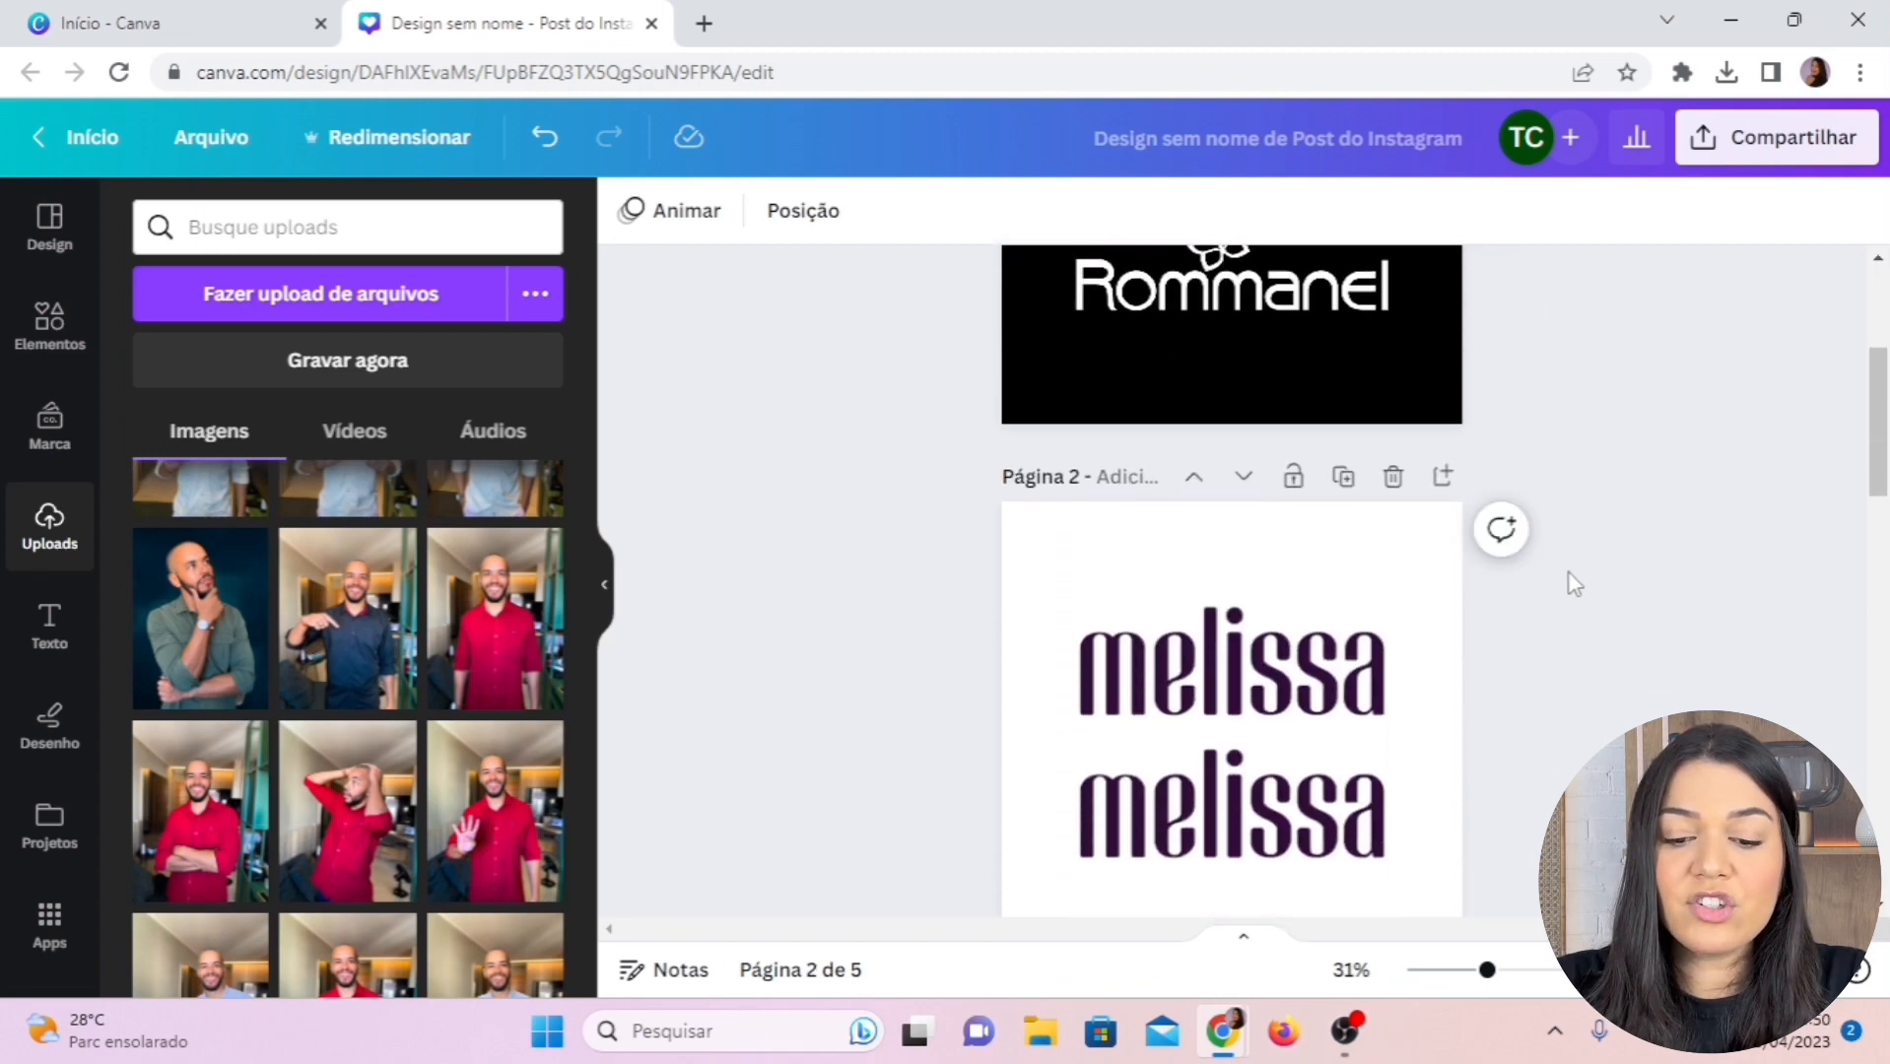
scroll(1581, 577, down, 2)
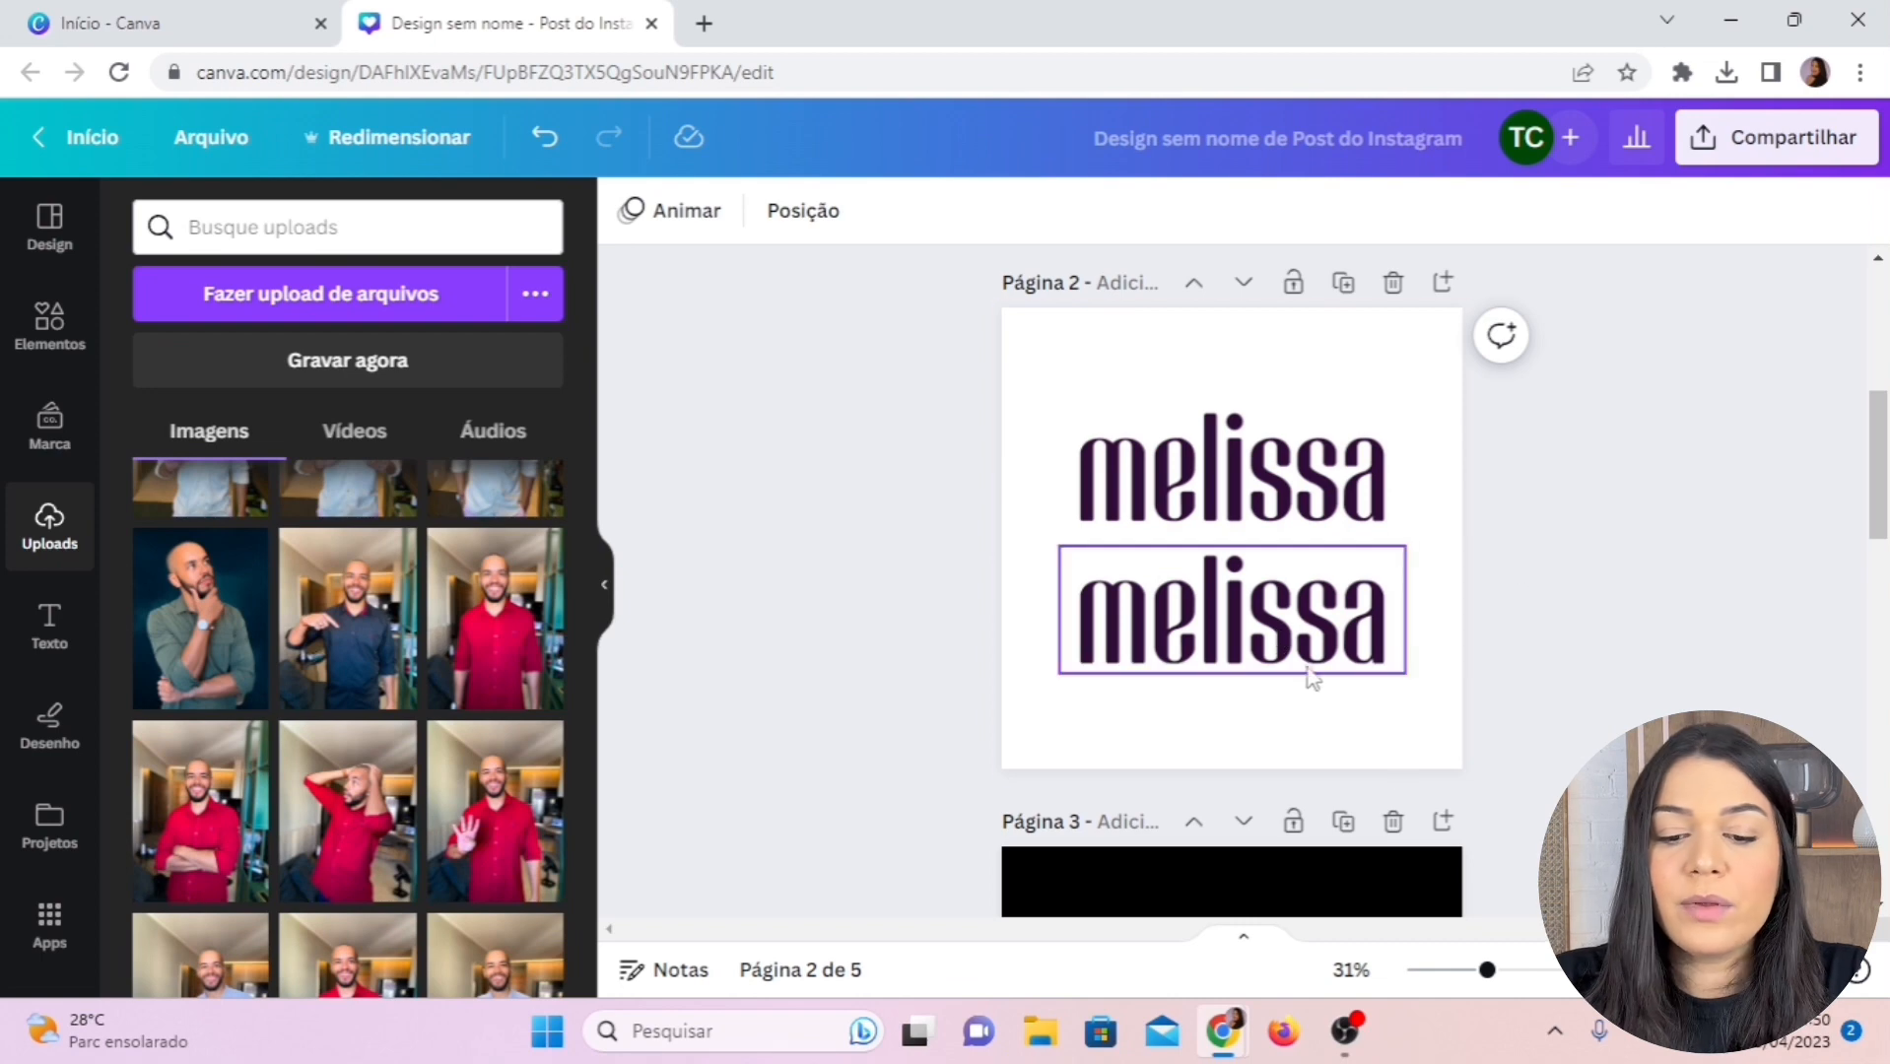
click(1266, 631)
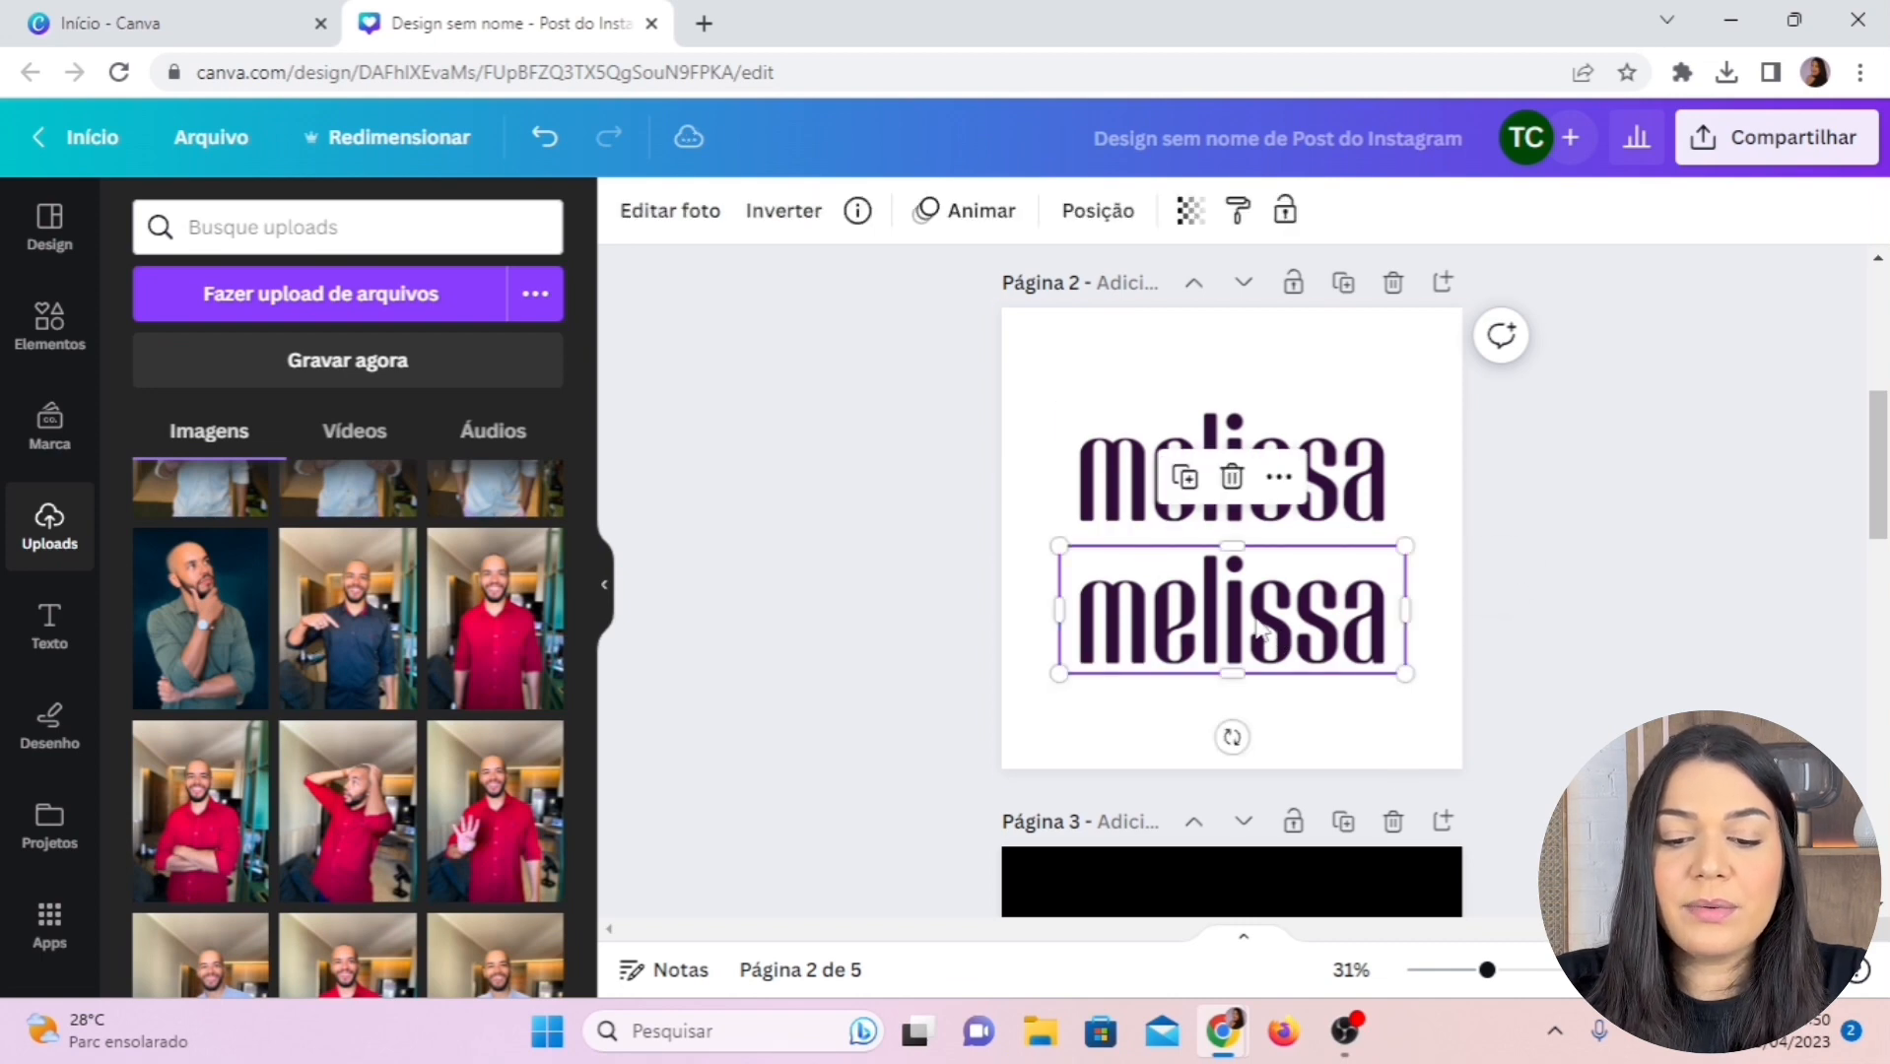
click(674, 217)
scroll(203, 568, down, 4)
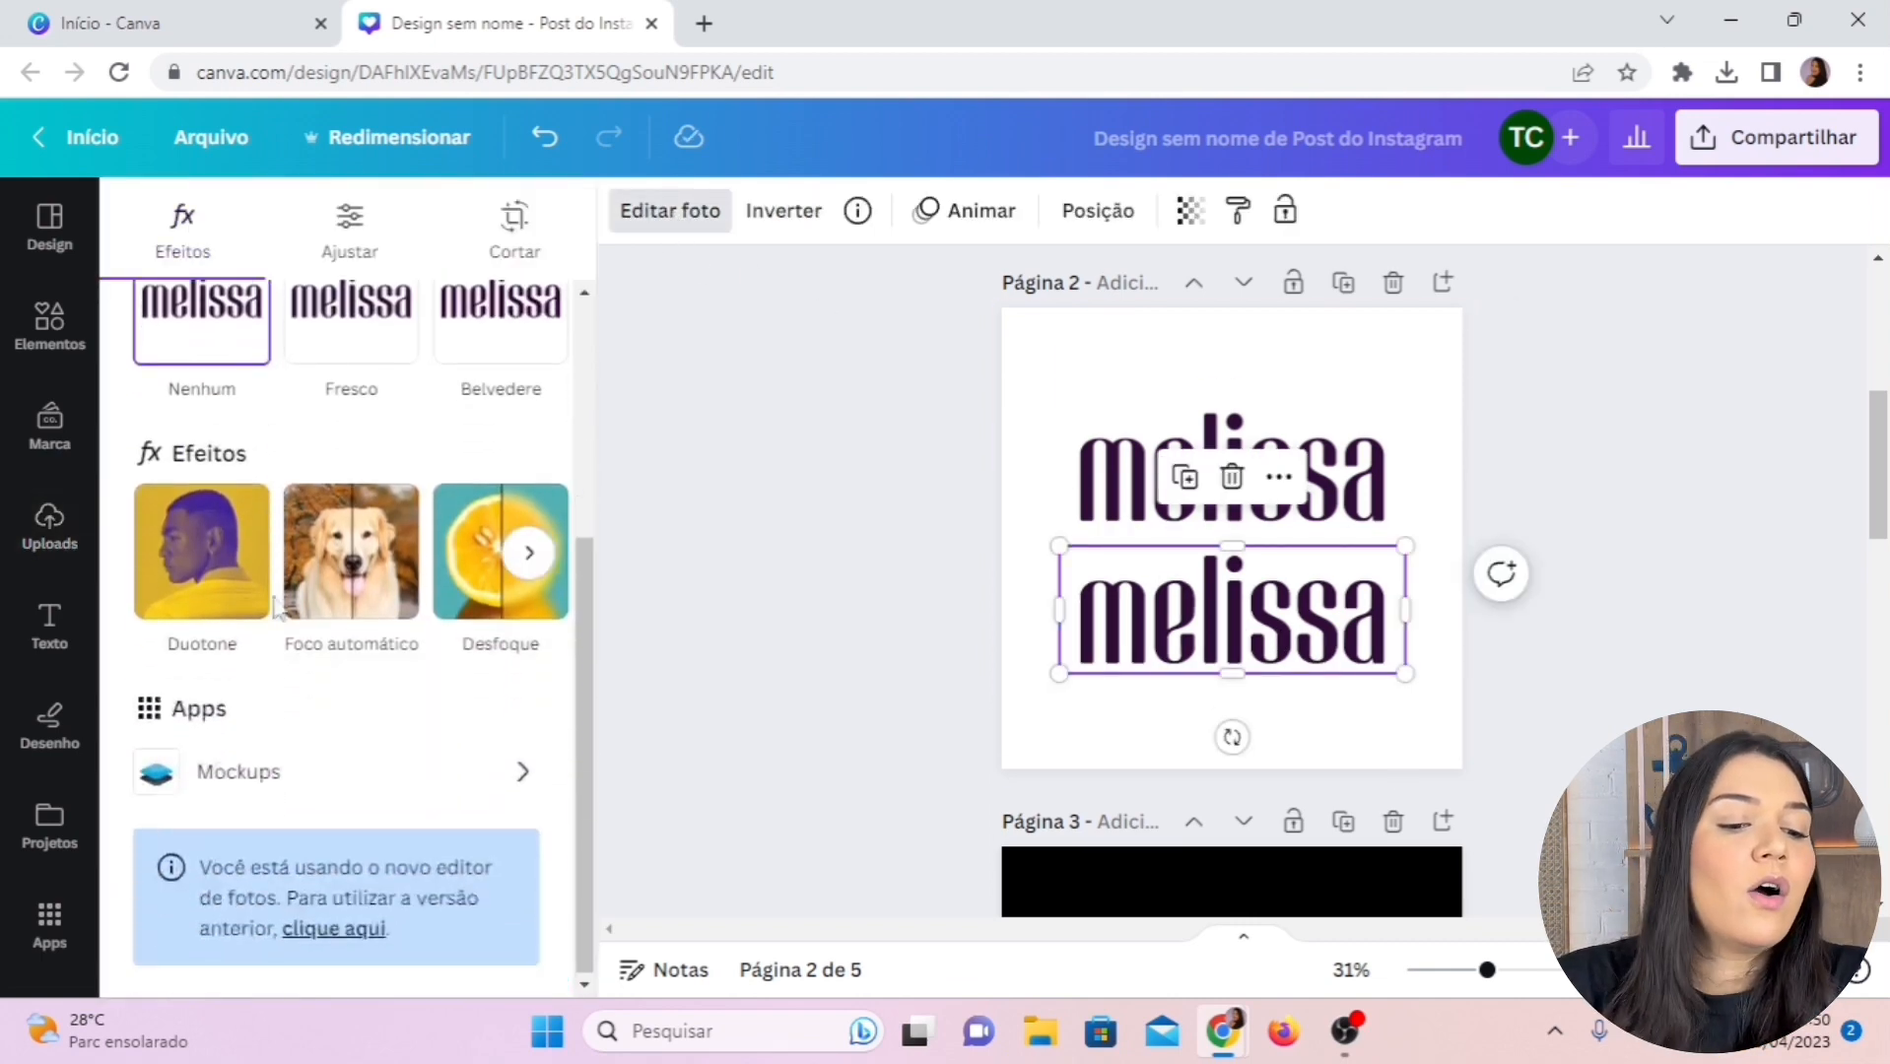
click(197, 548)
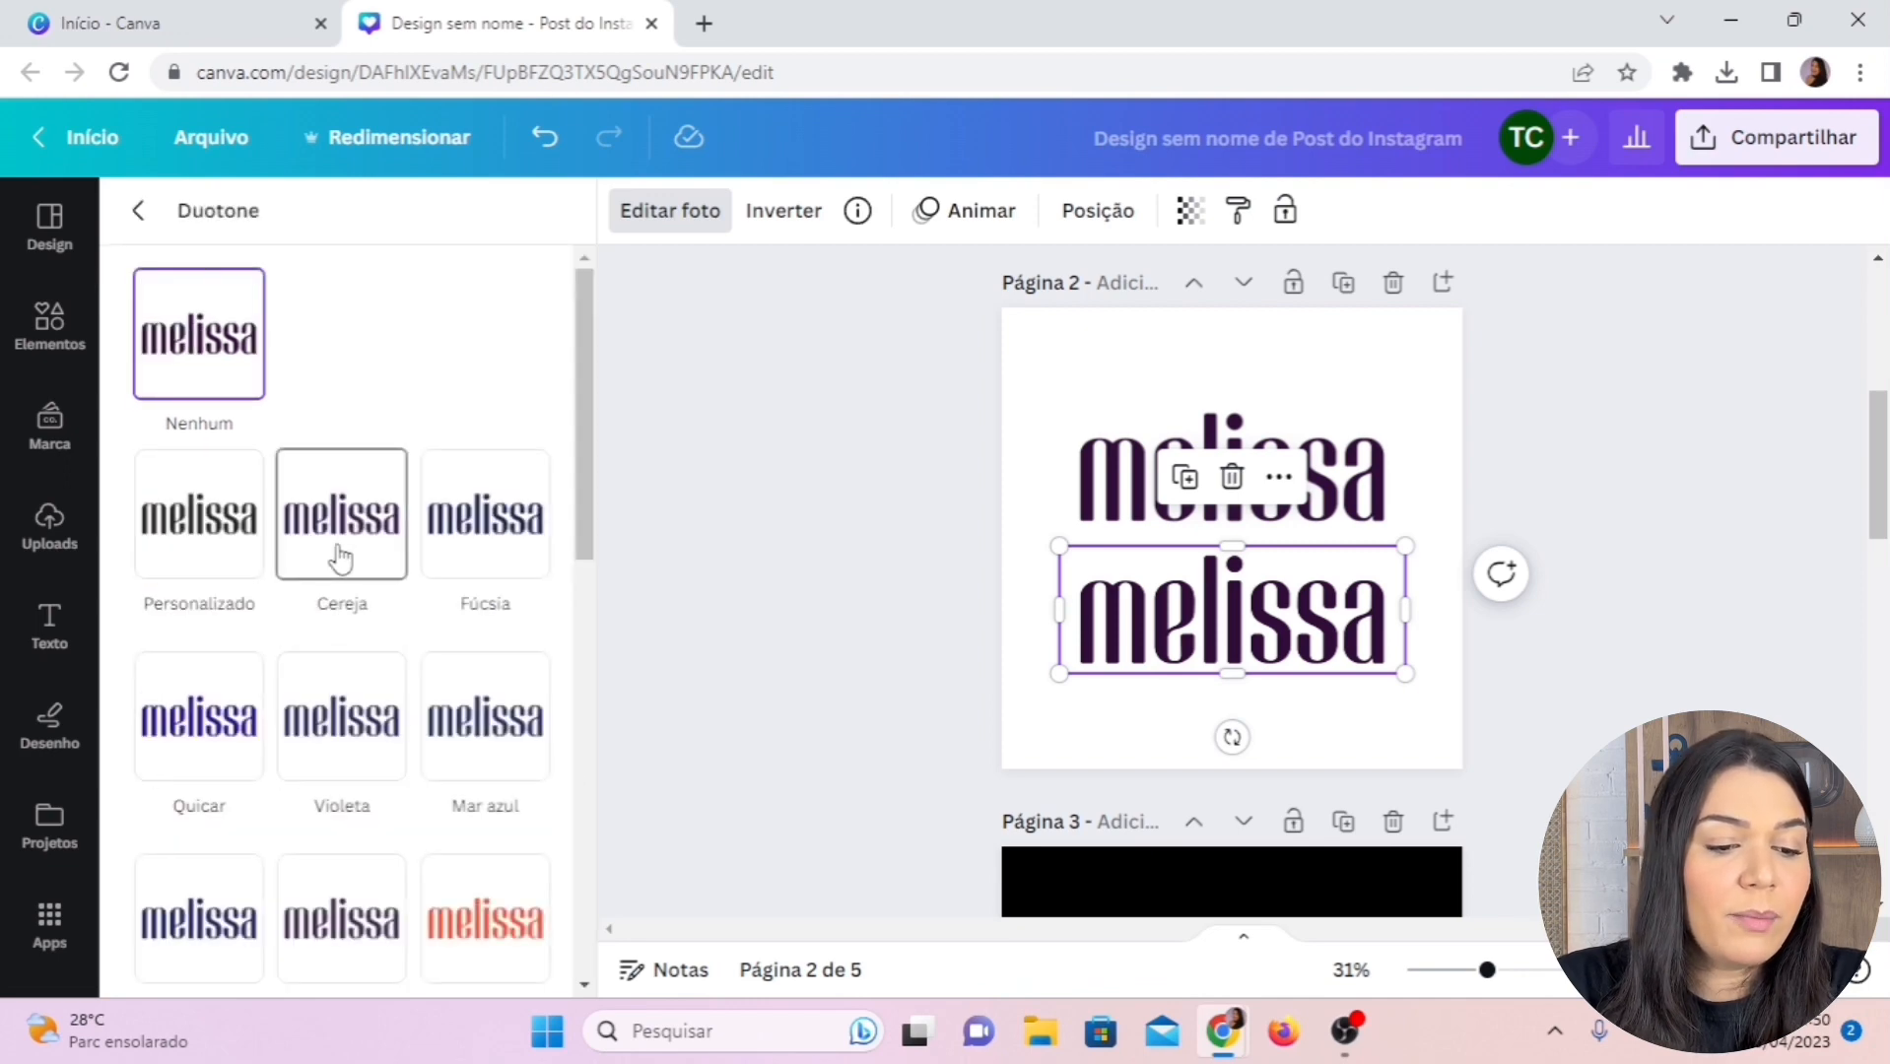
click(216, 532)
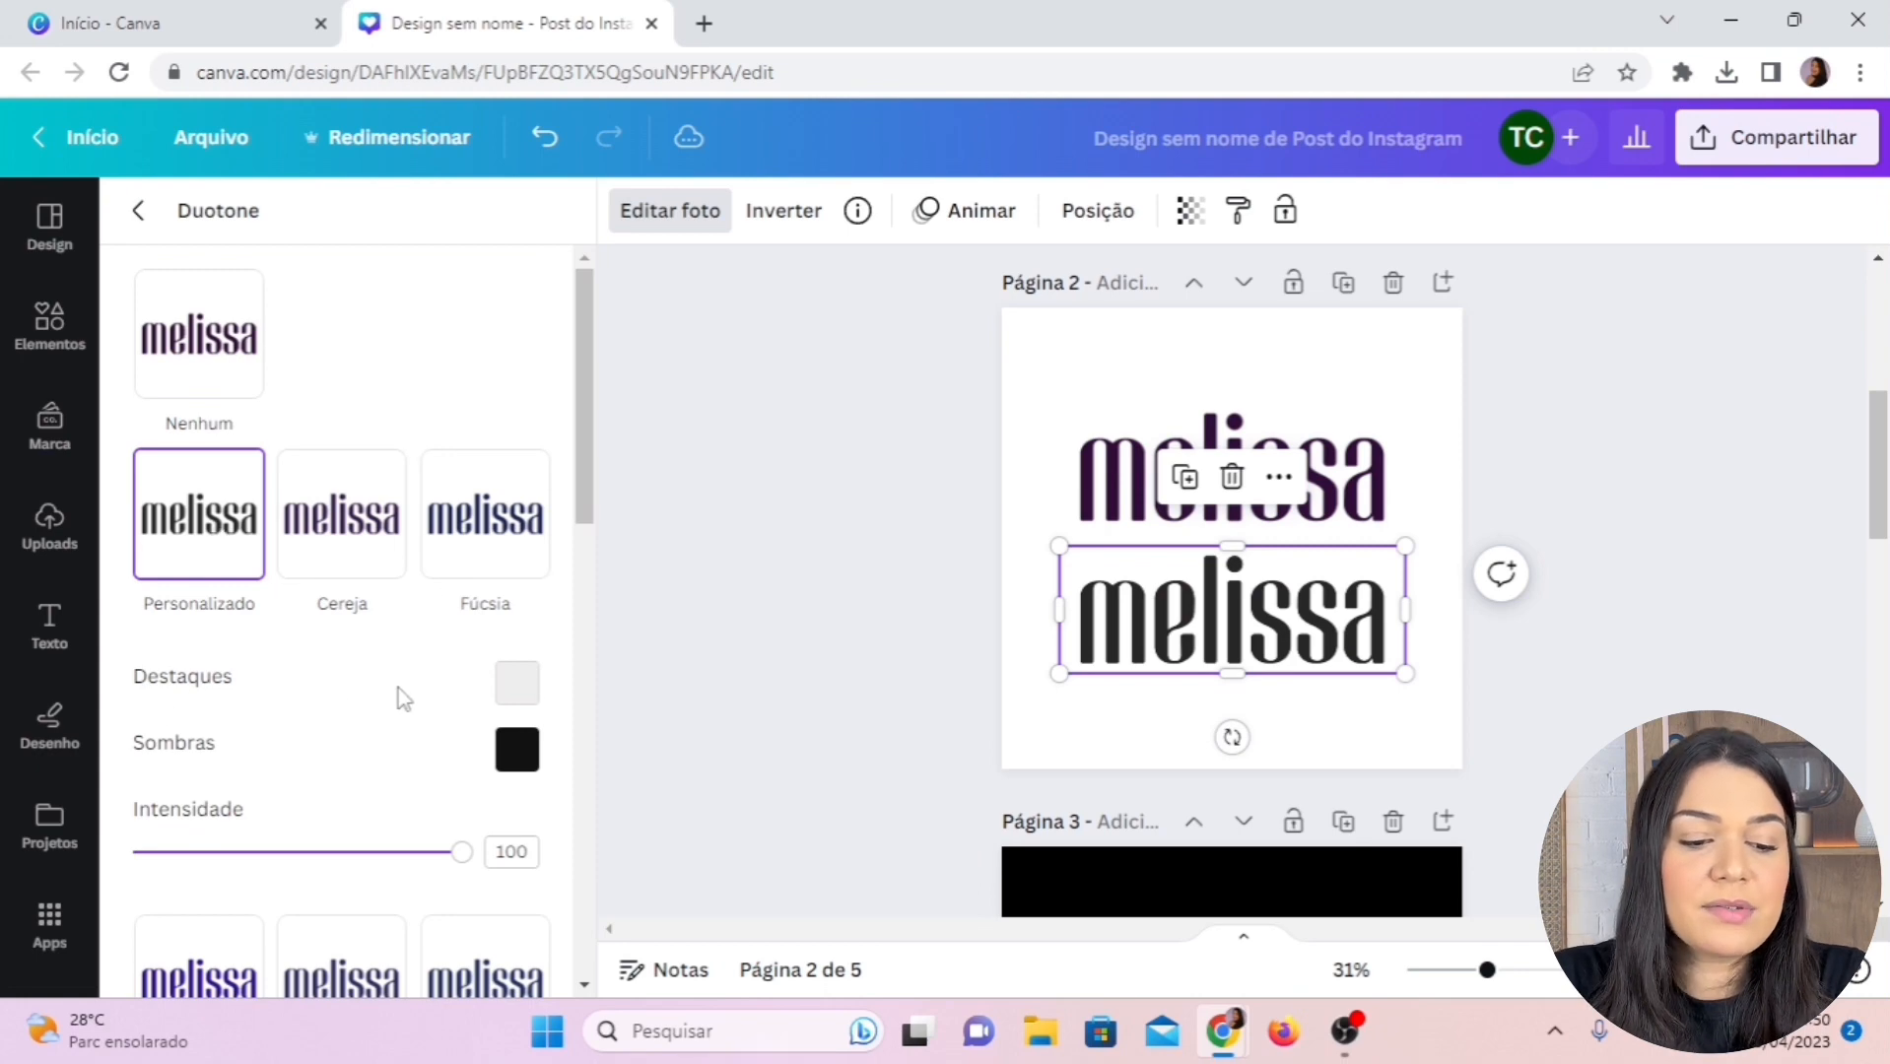
Set the melissa logo's duotone highlights color to orange #FF7300 and copy its color code
click(514, 683)
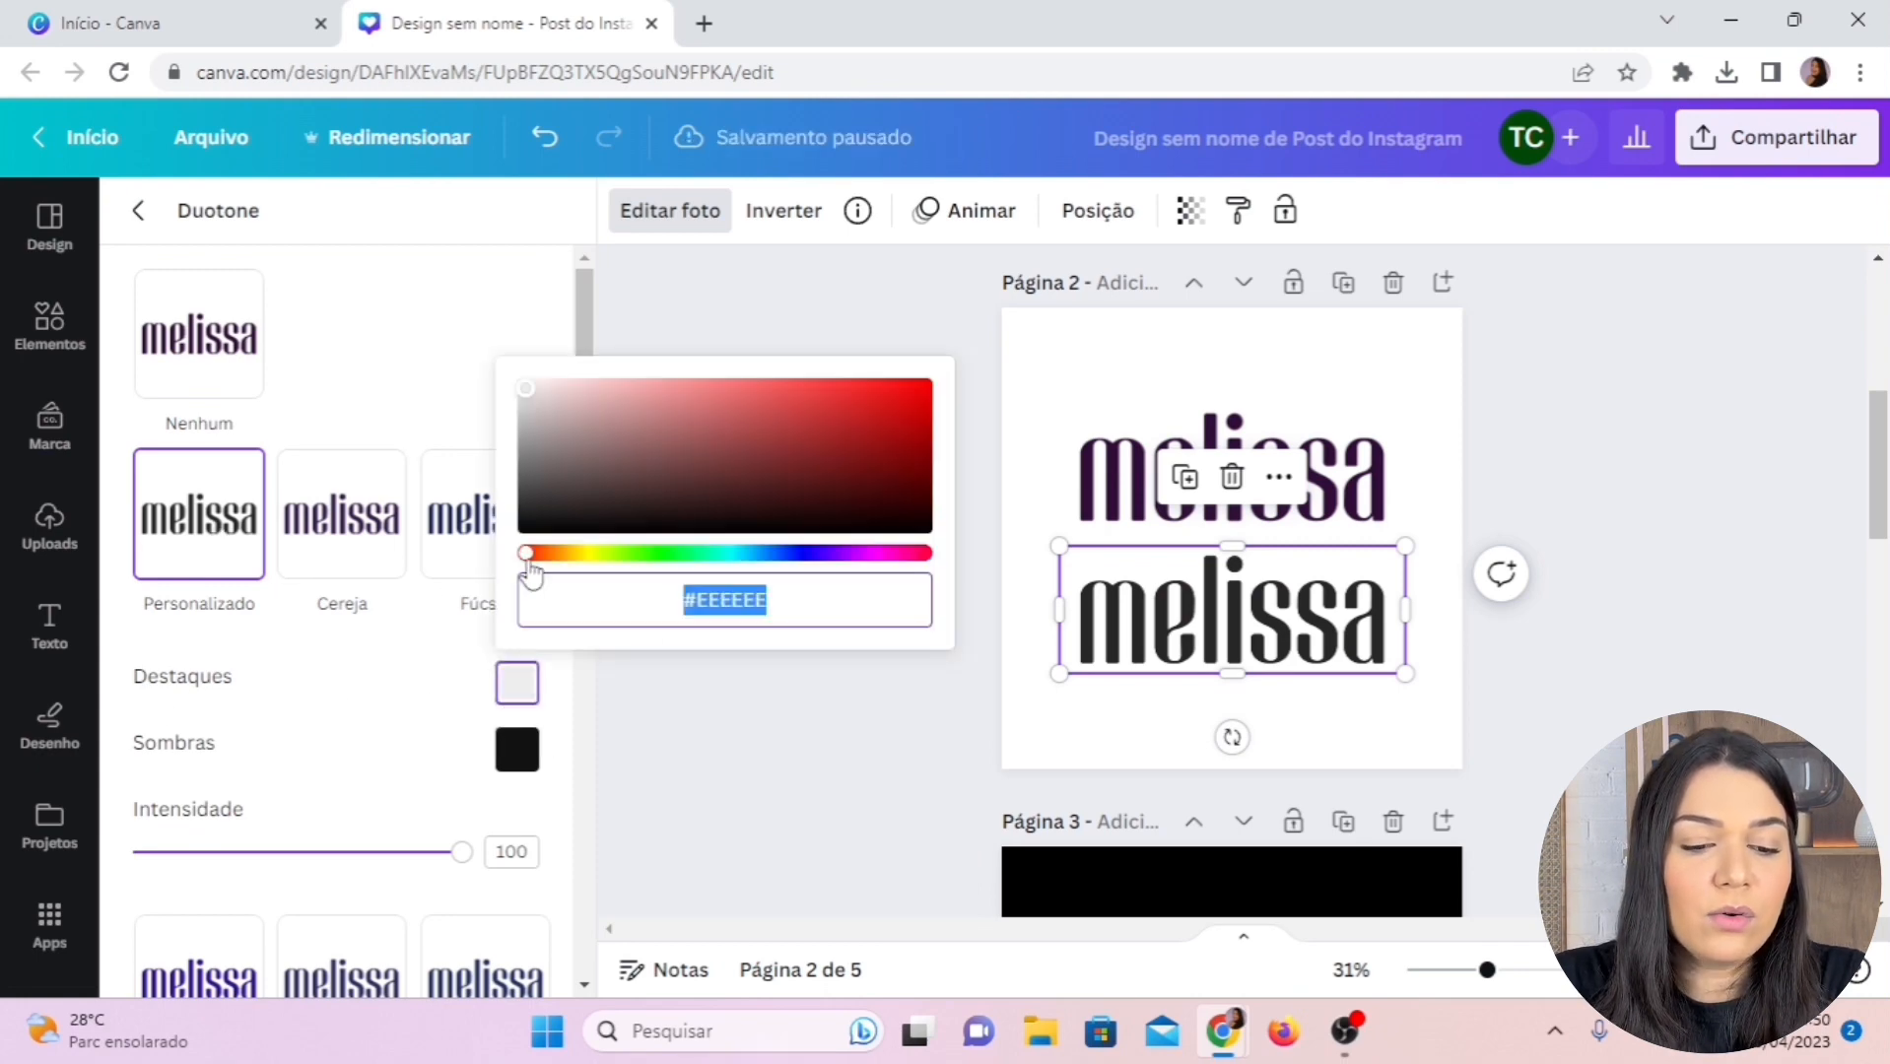
drag(530, 572, 558, 564)
drag(812, 442, 1000, 359)
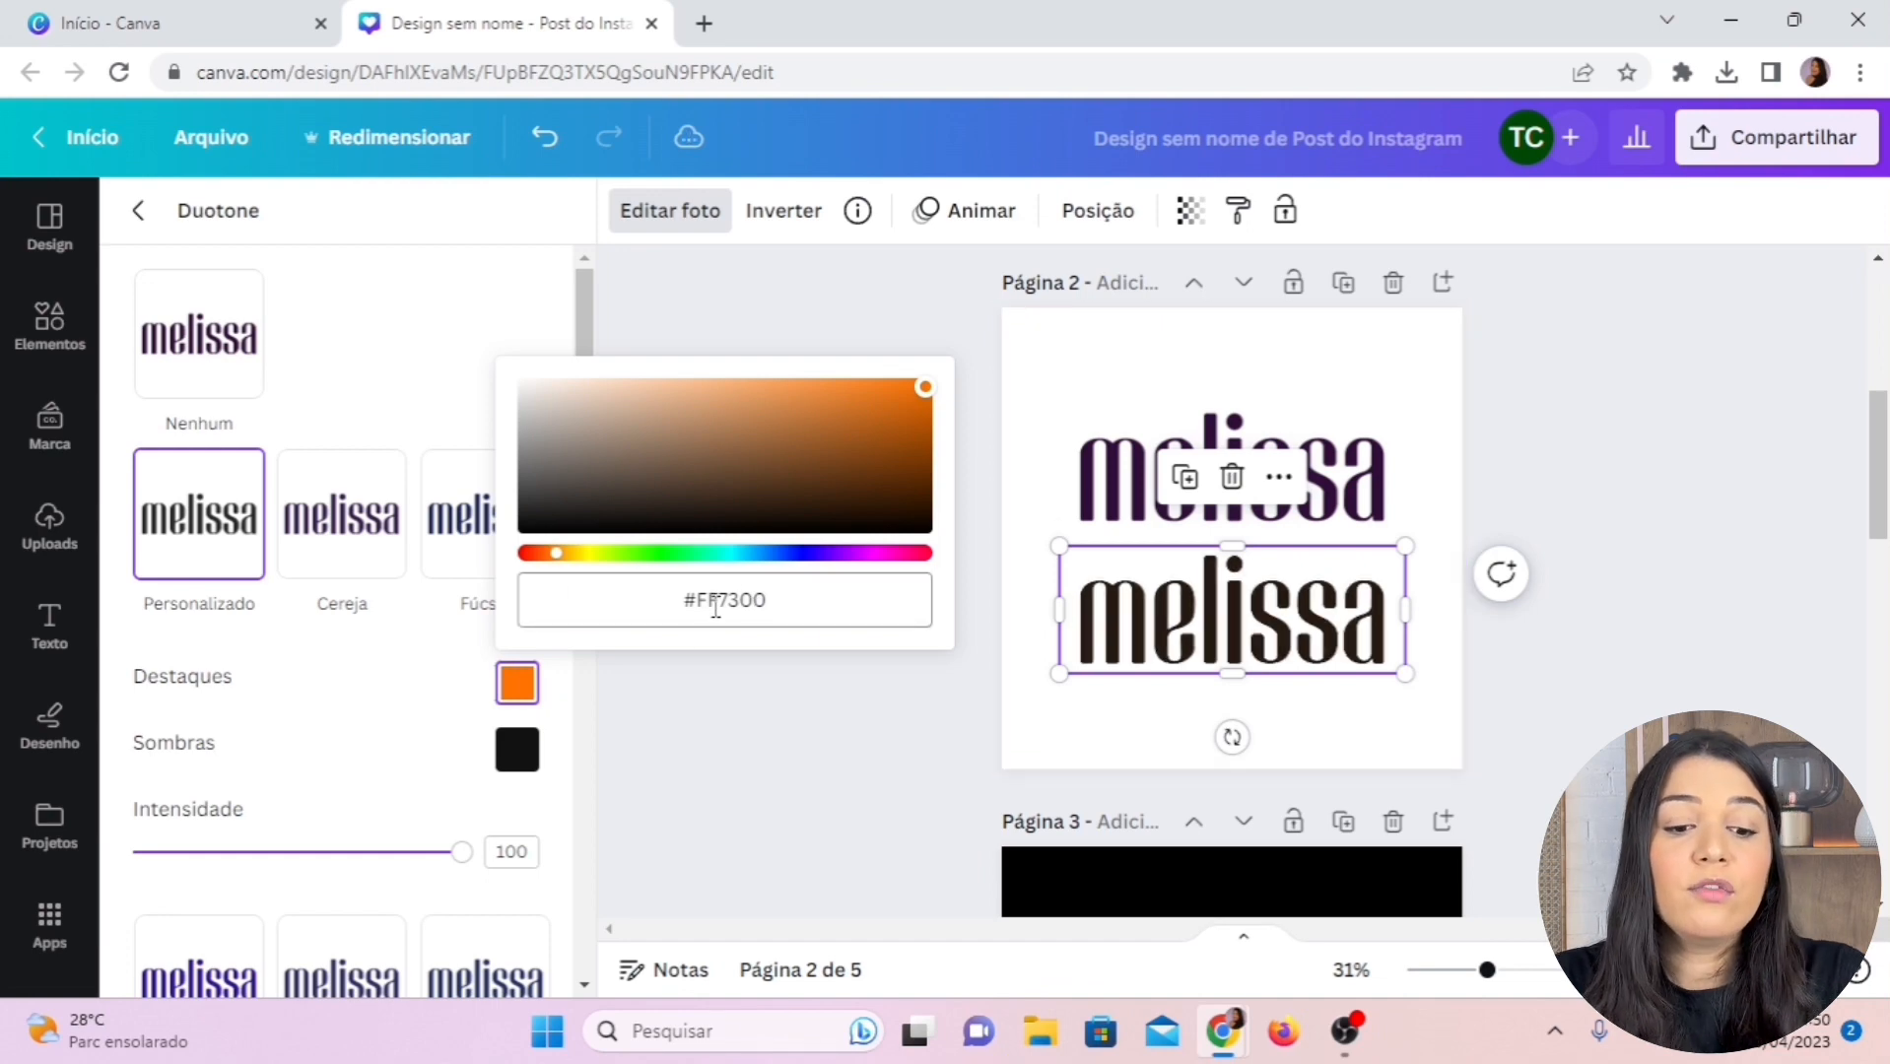
click(720, 600)
key(ctrl+c)
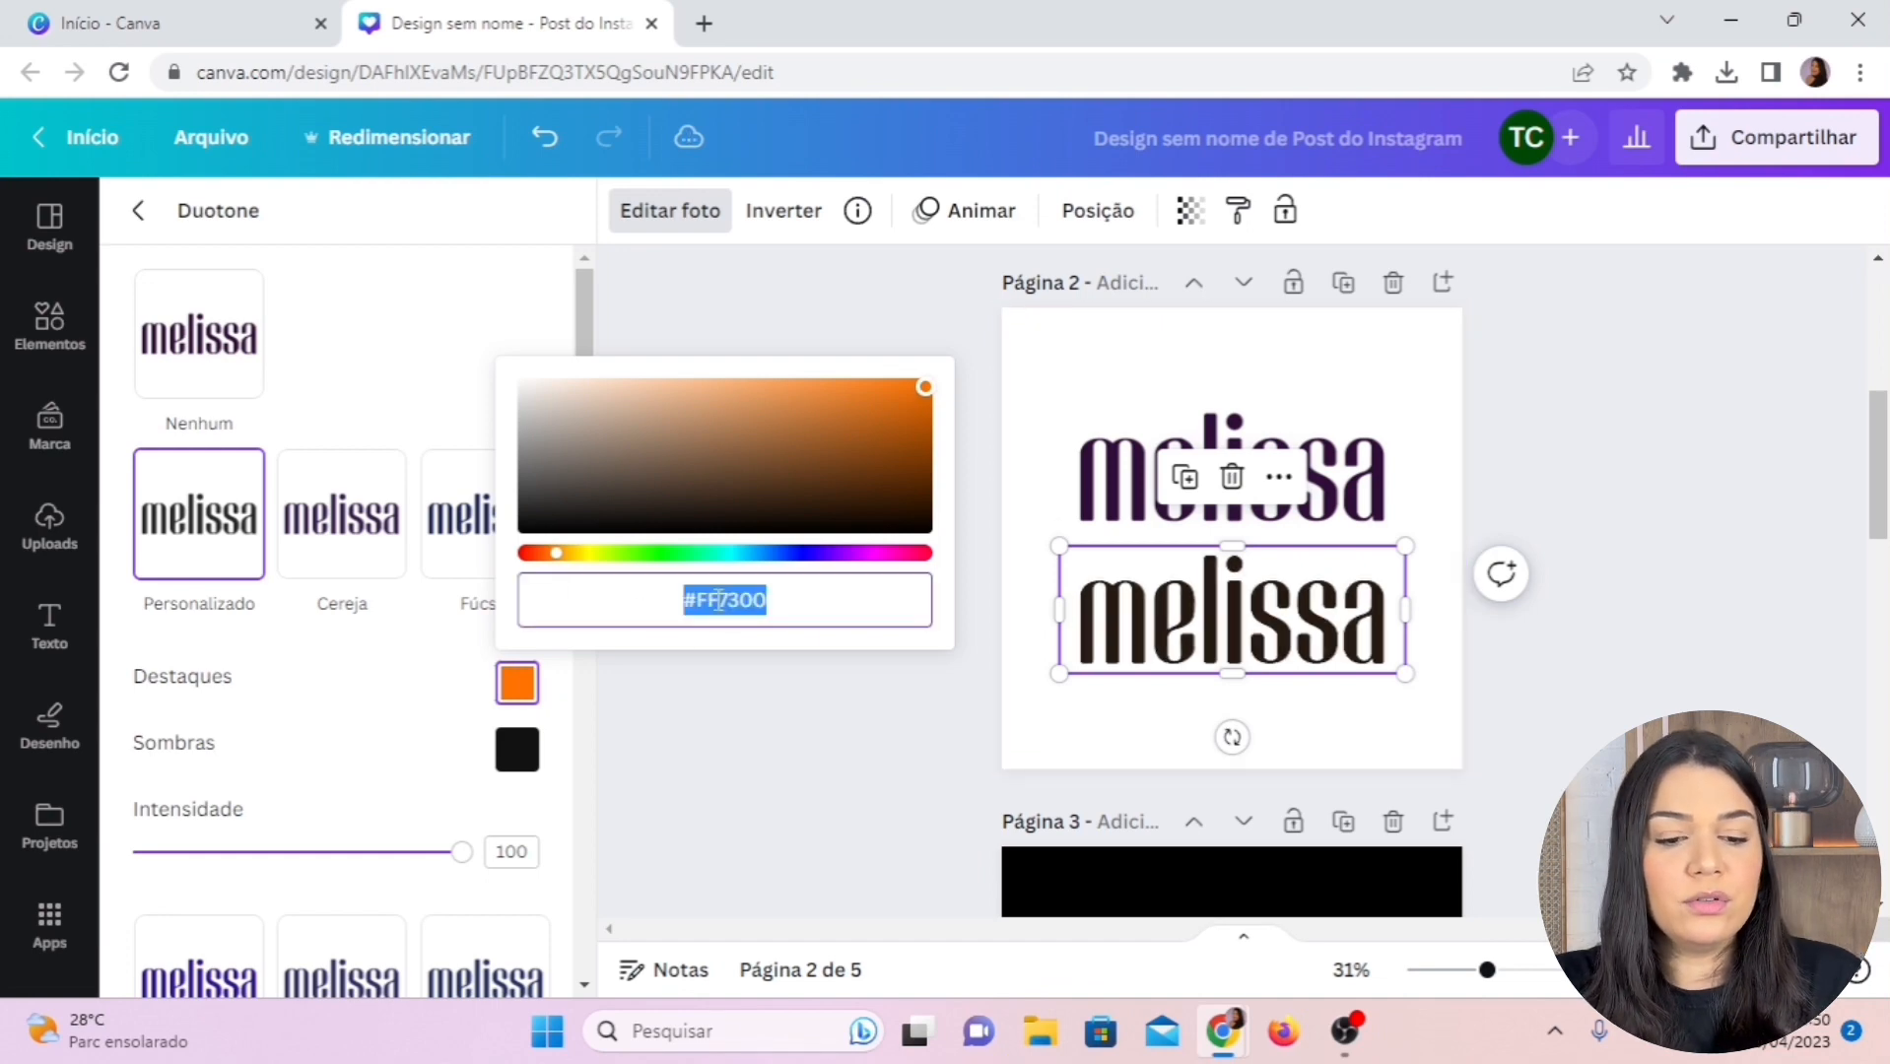
Paste #FF7300 as the duotone shadows color and finish editing the melissa logo
click(512, 771)
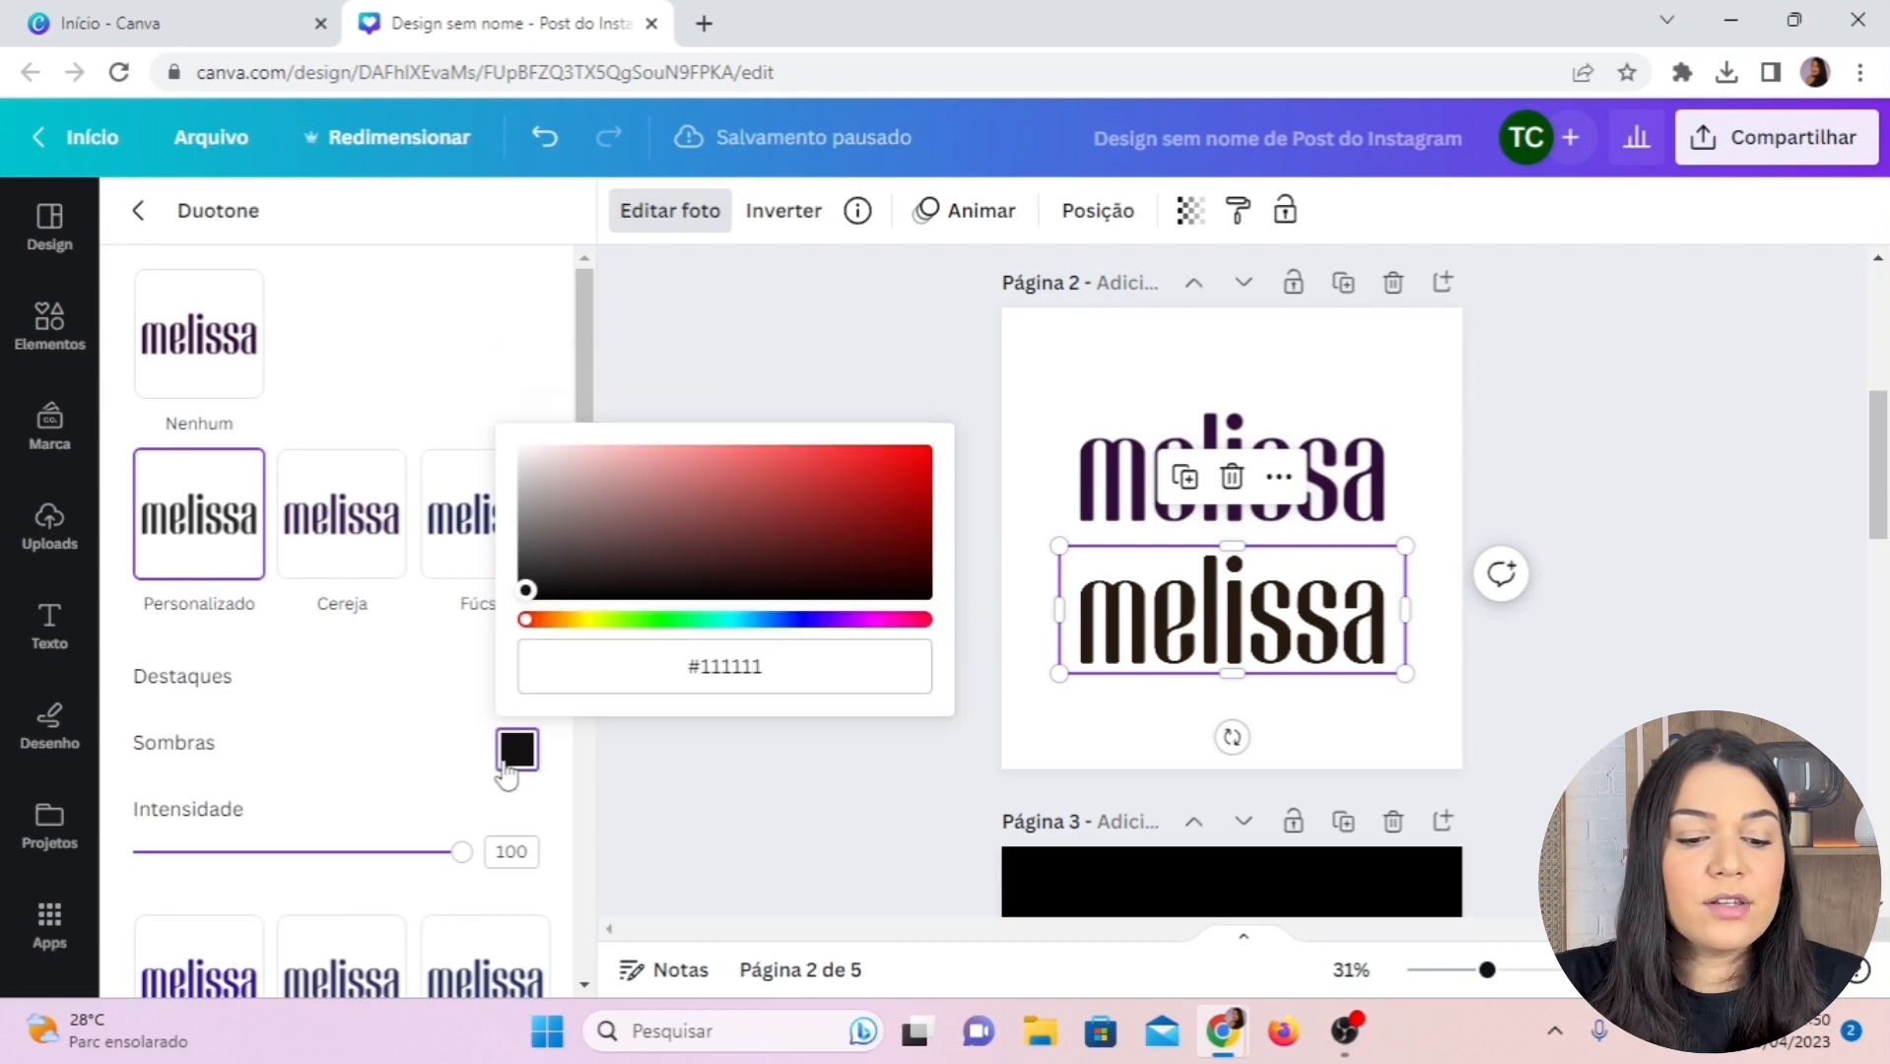
click(747, 667)
key(ctrl+v)
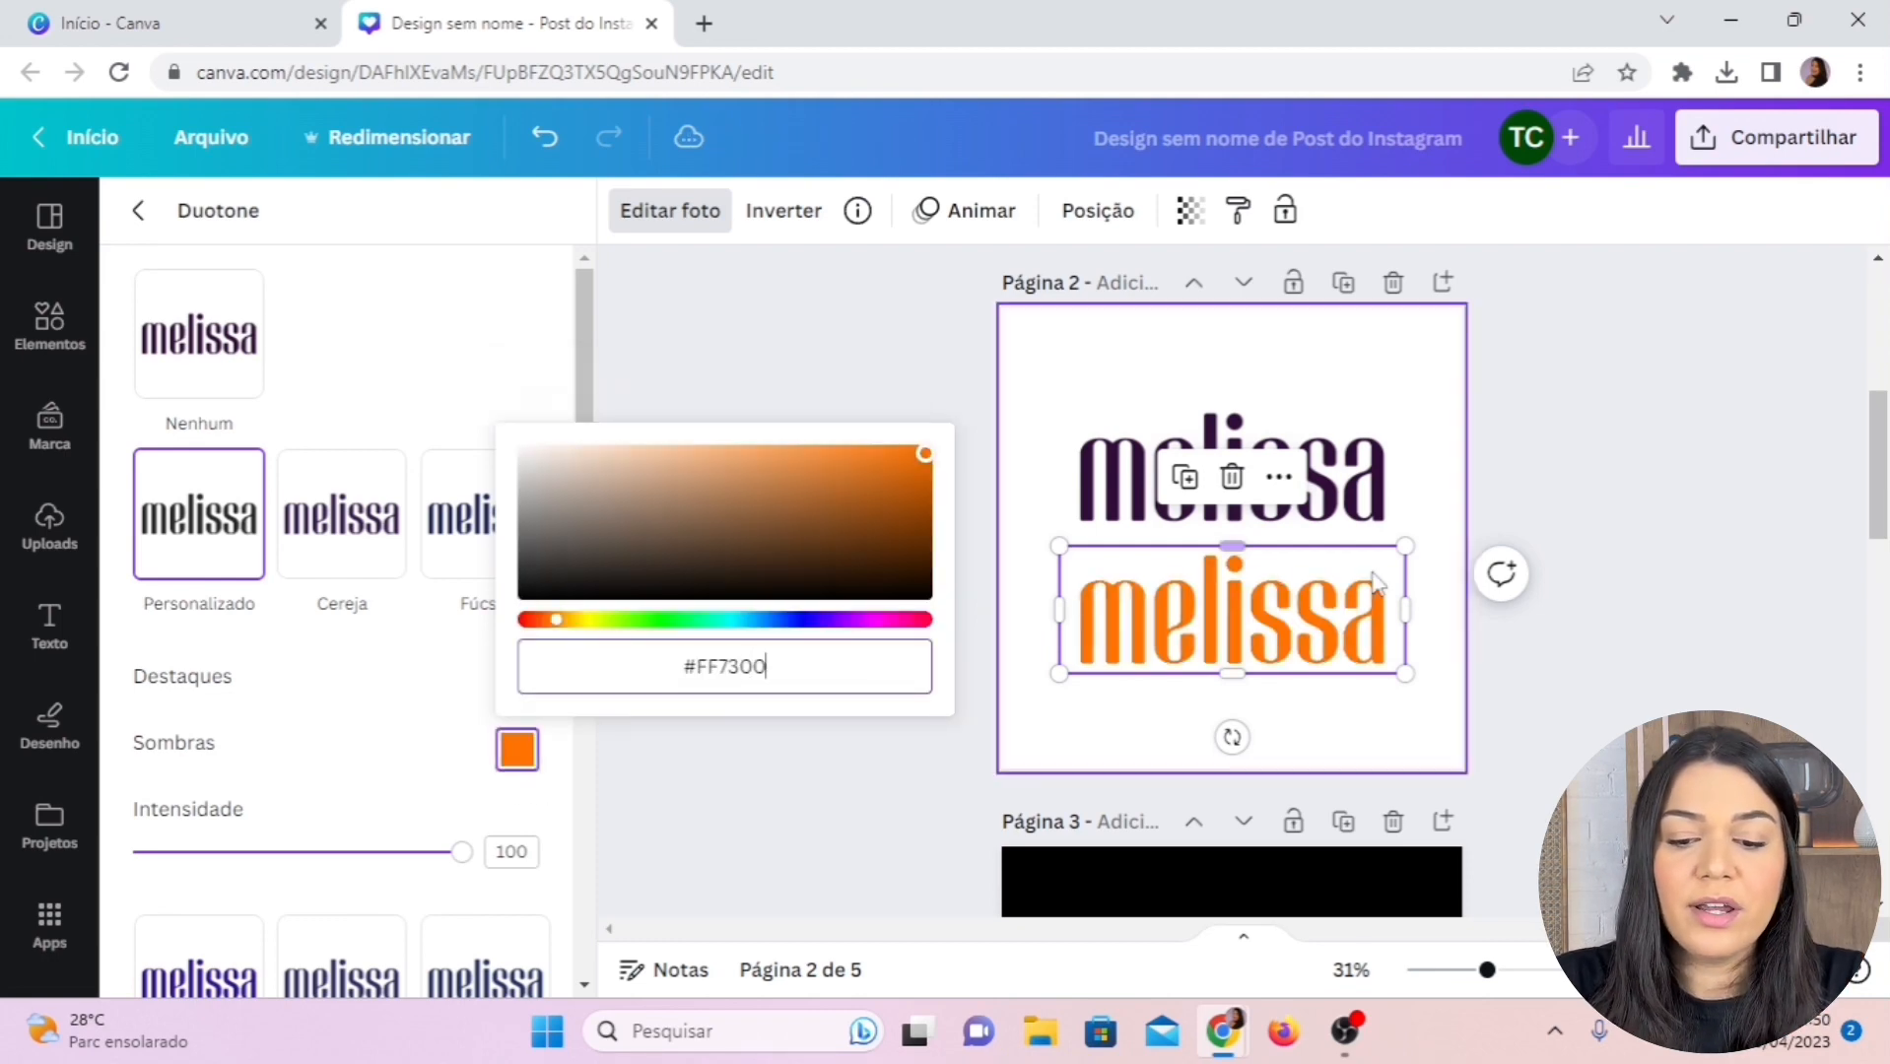
click(411, 660)
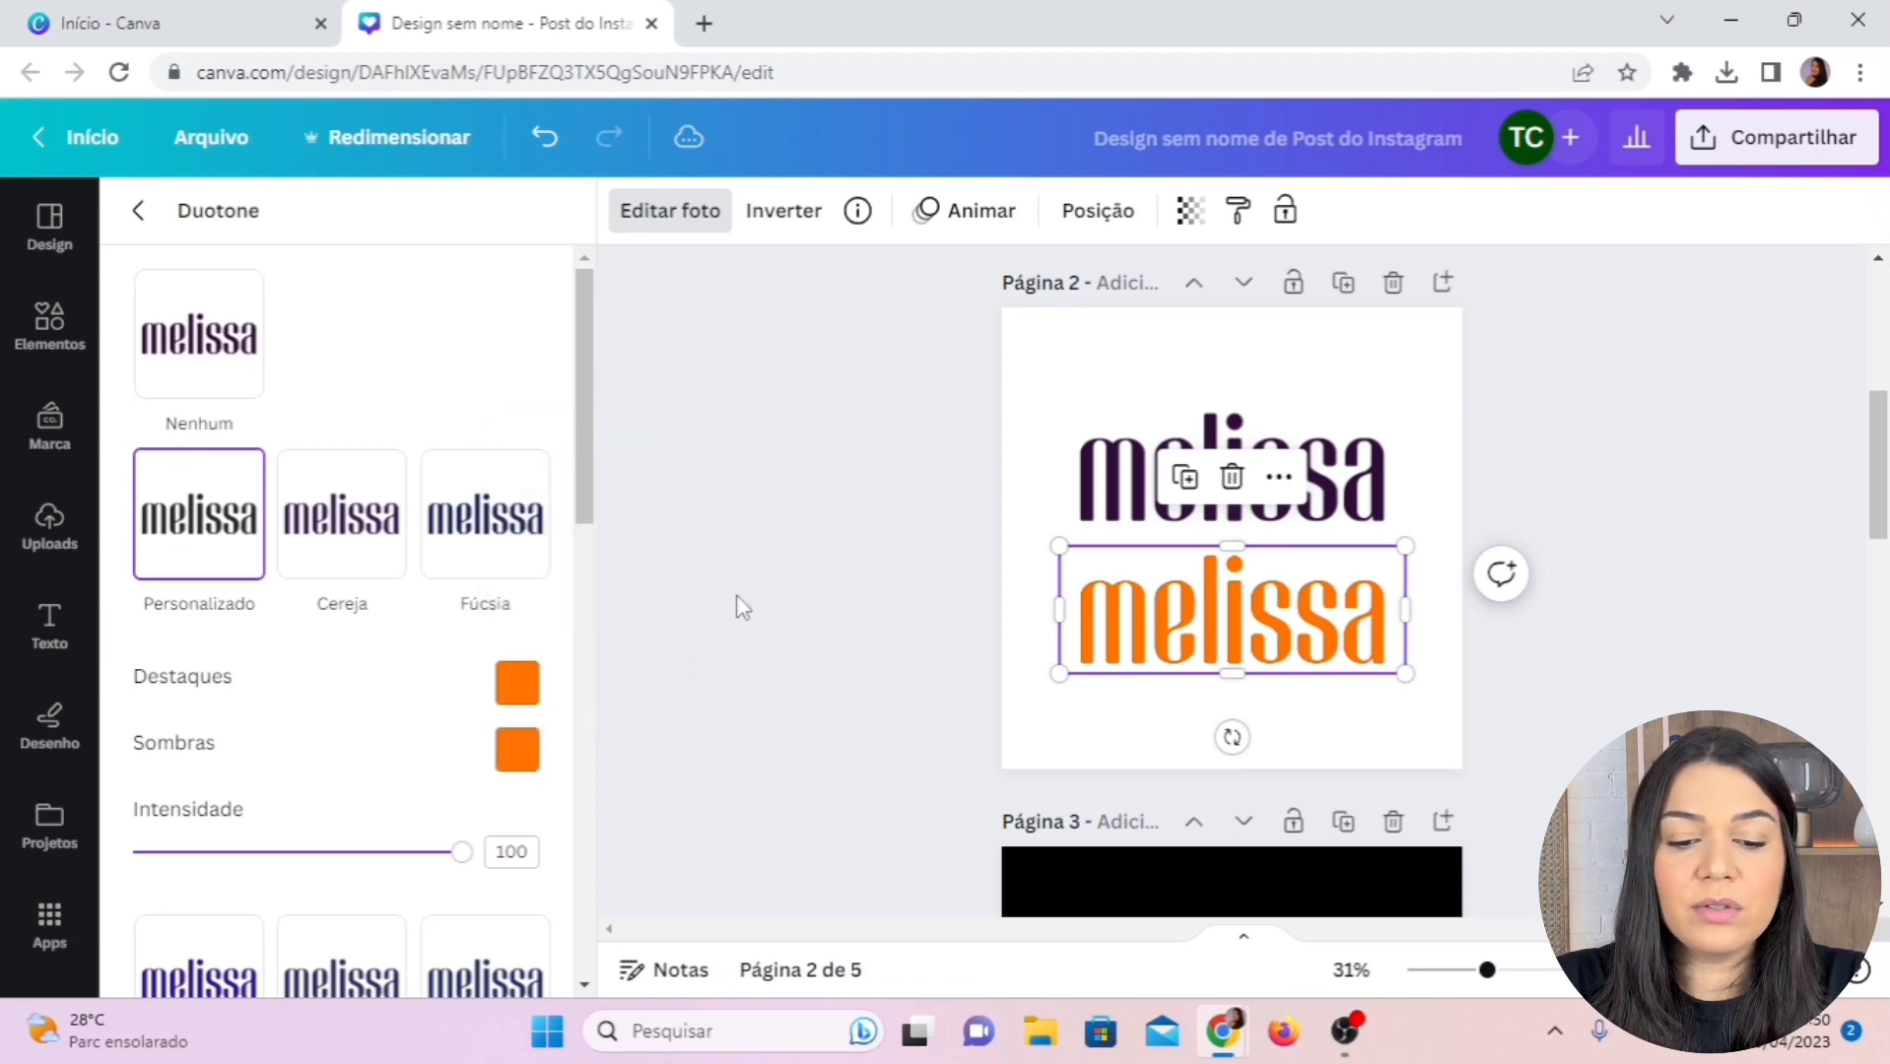
click(877, 580)
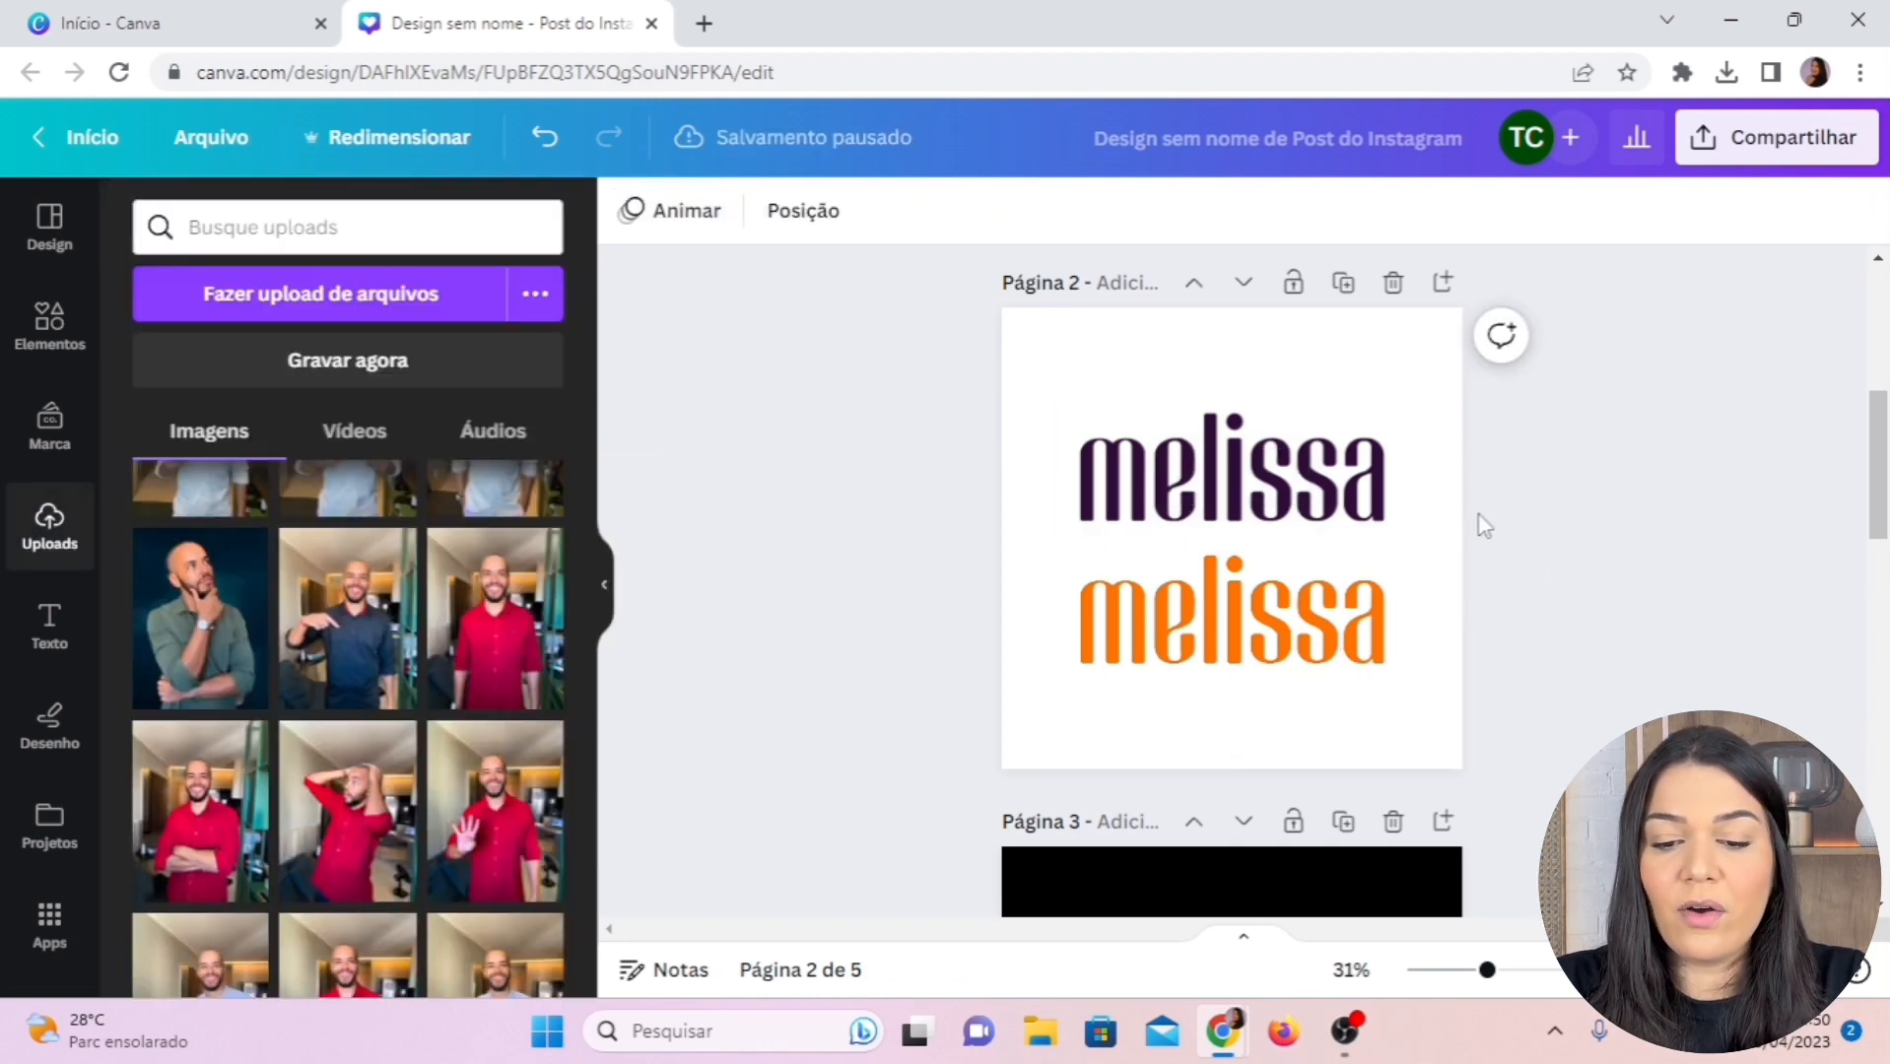
Apply the Quicar Duotone preset to the lower eudora logo on page 3
scroll(1596, 574, up, 2)
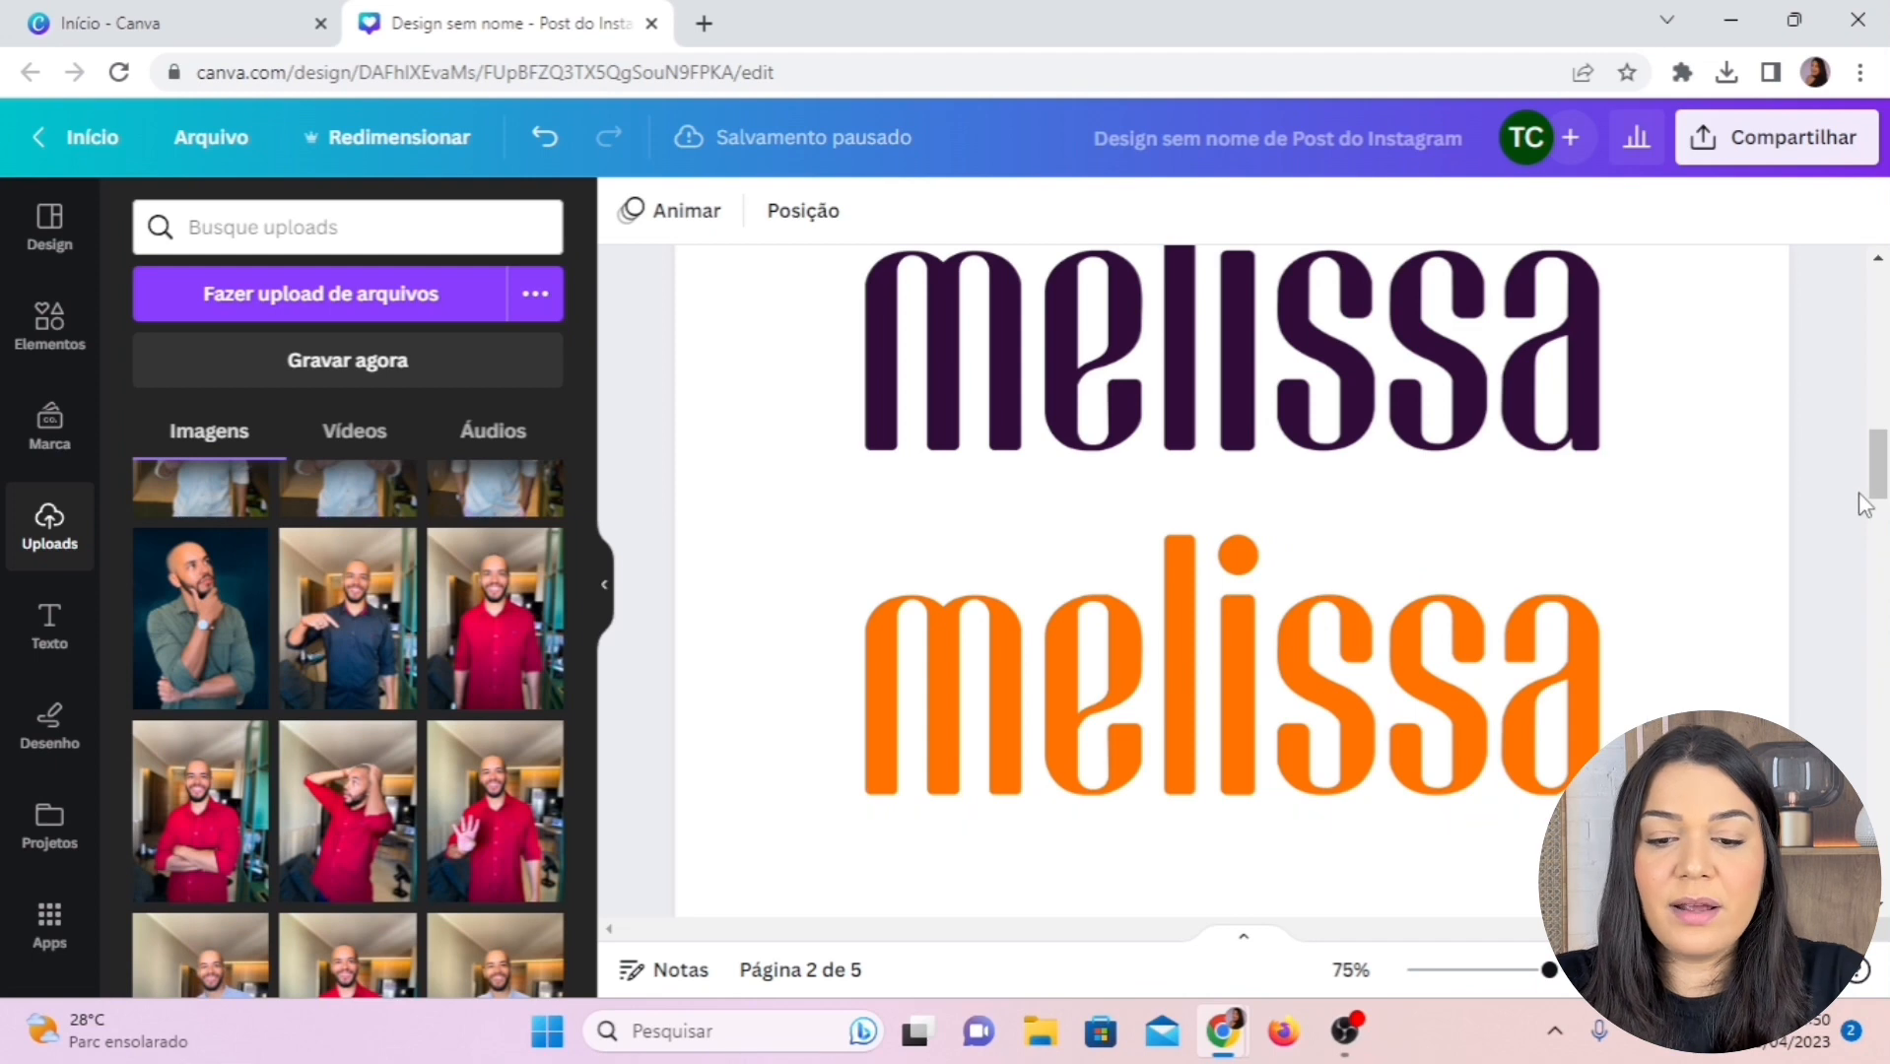
scroll(1755, 527, up, 1)
scroll(1754, 530, down, 1)
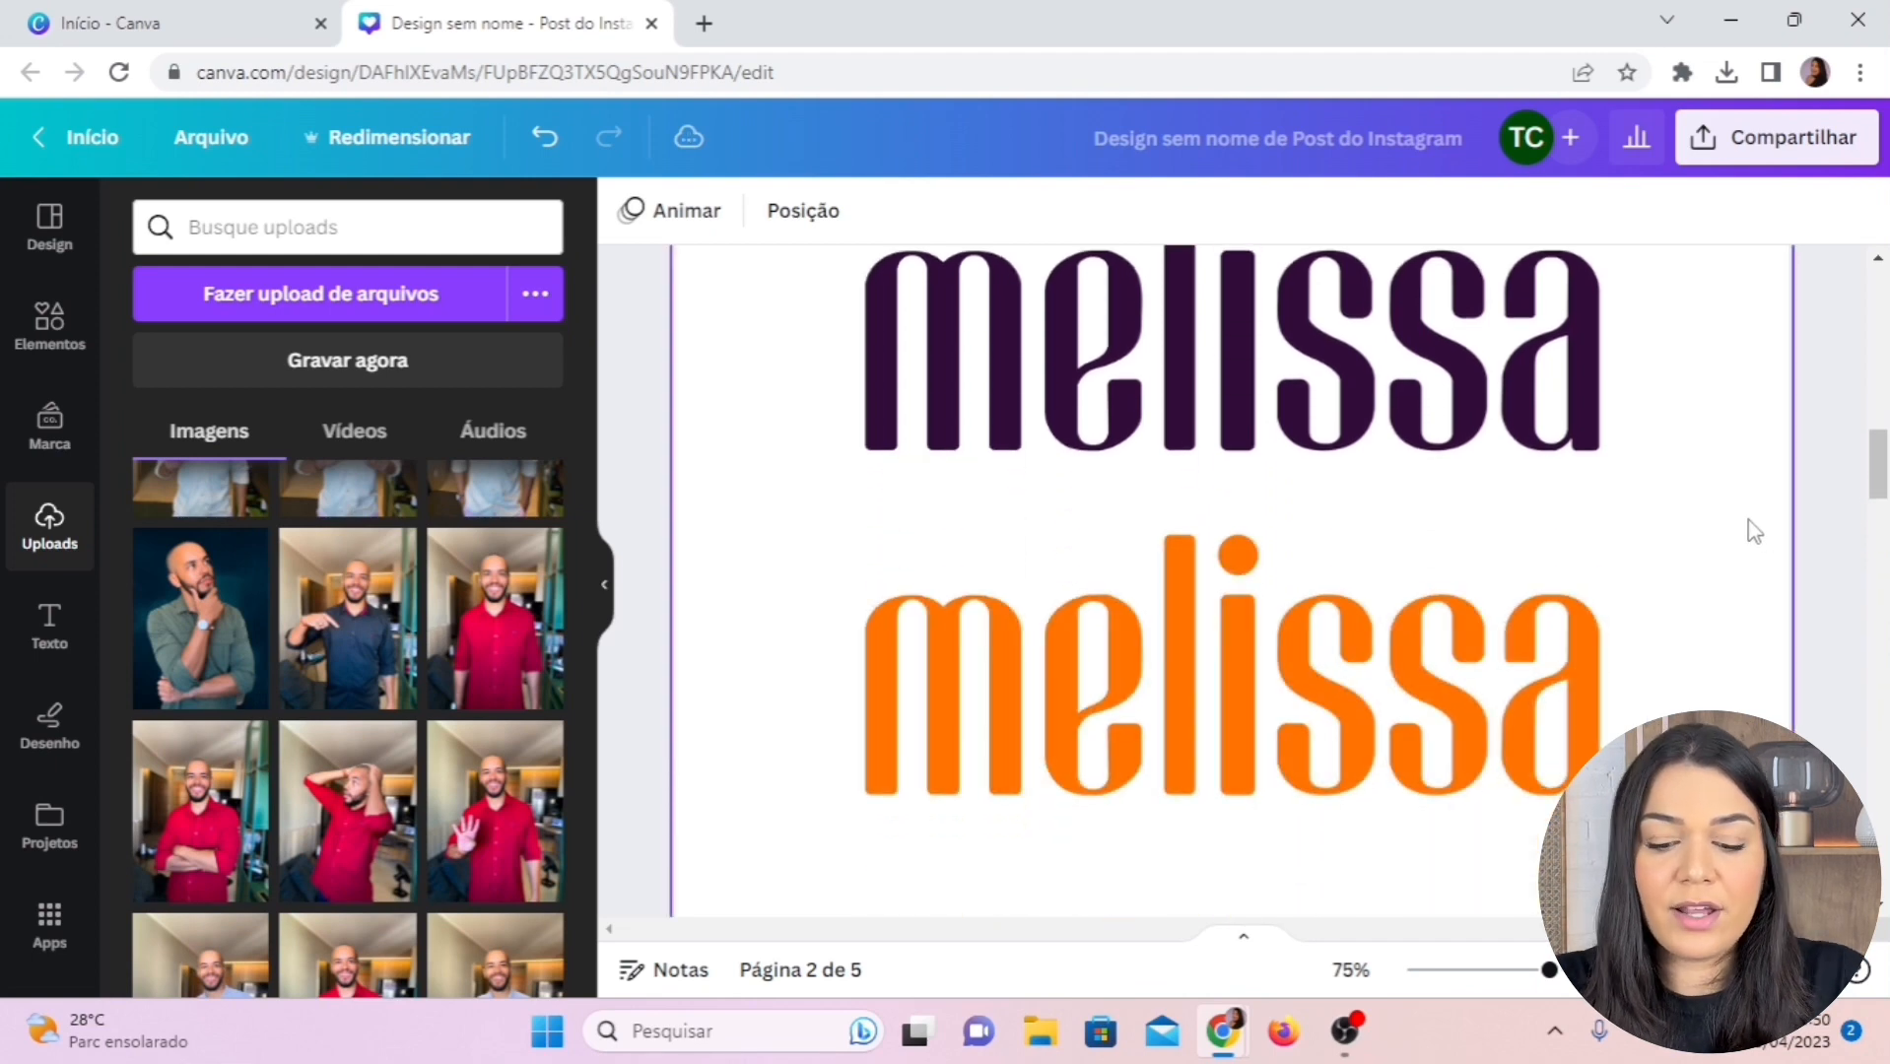
scroll(1754, 531, down, 3)
scroll(1644, 433, down, 3)
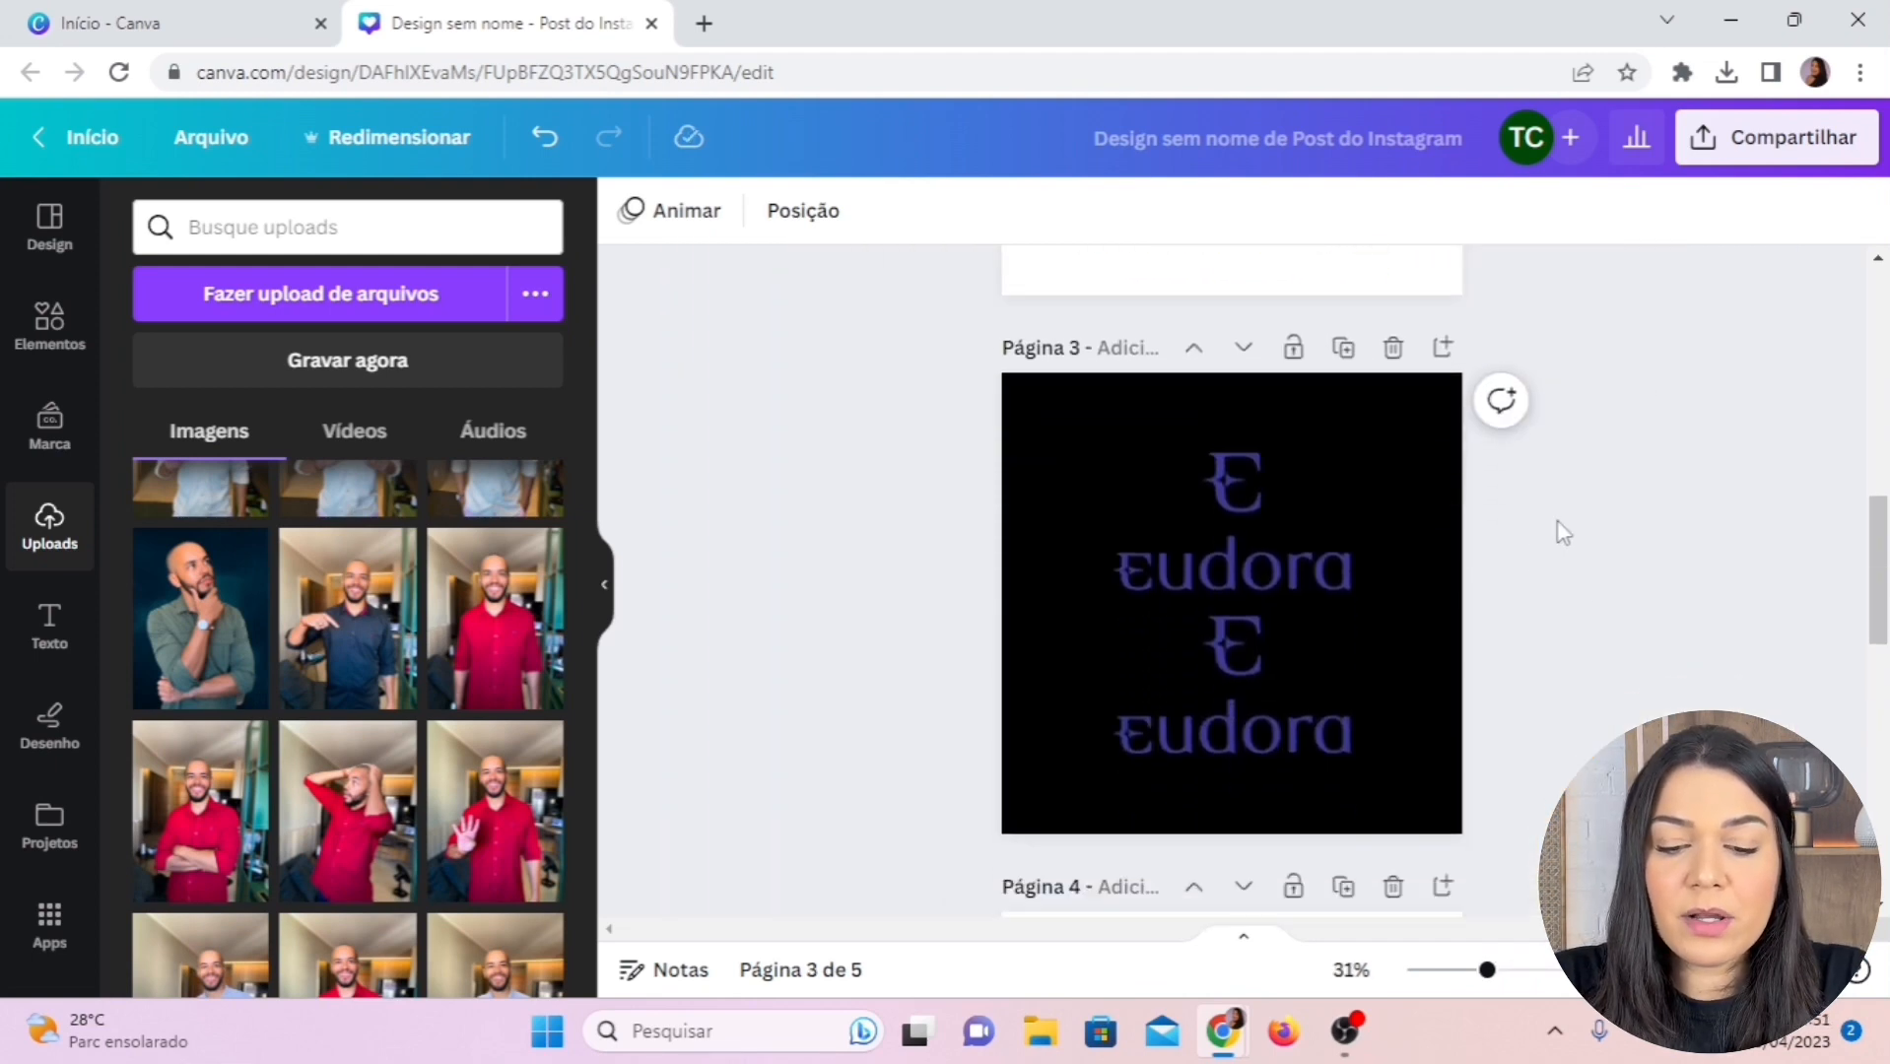
click(1268, 615)
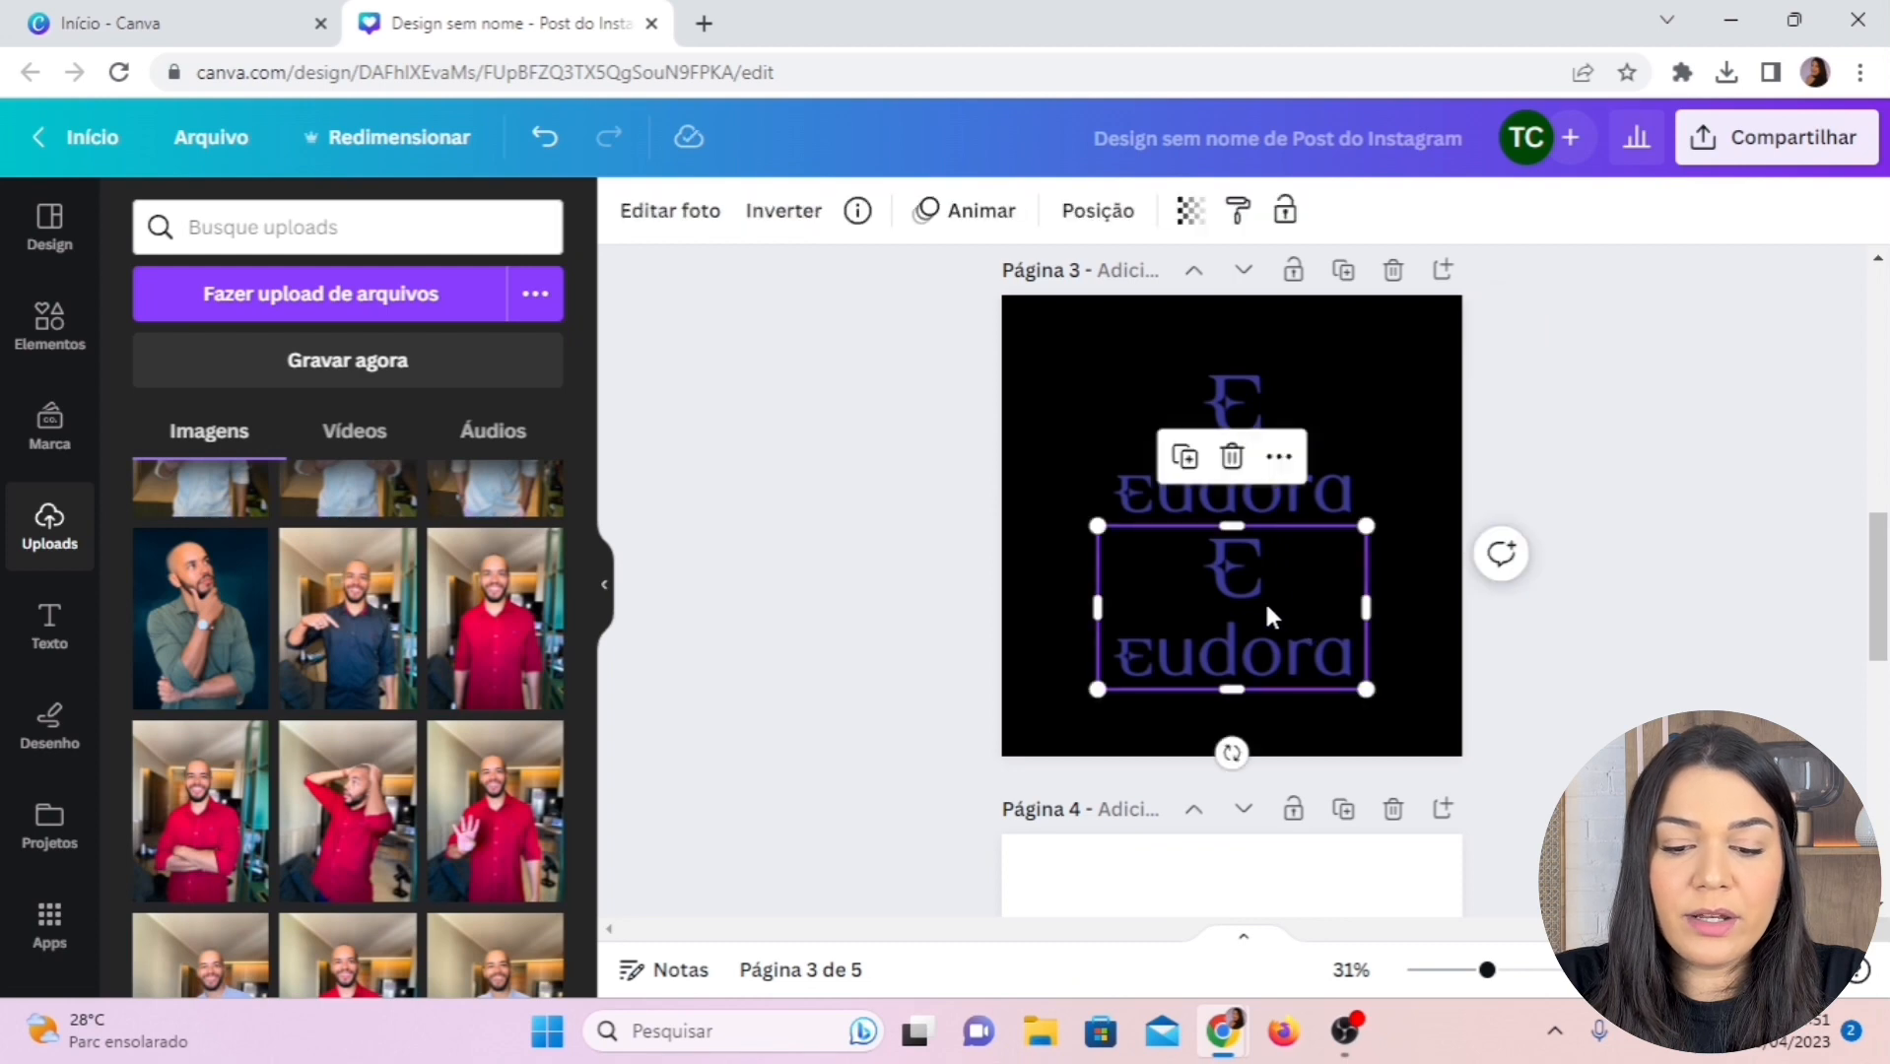
click(670, 210)
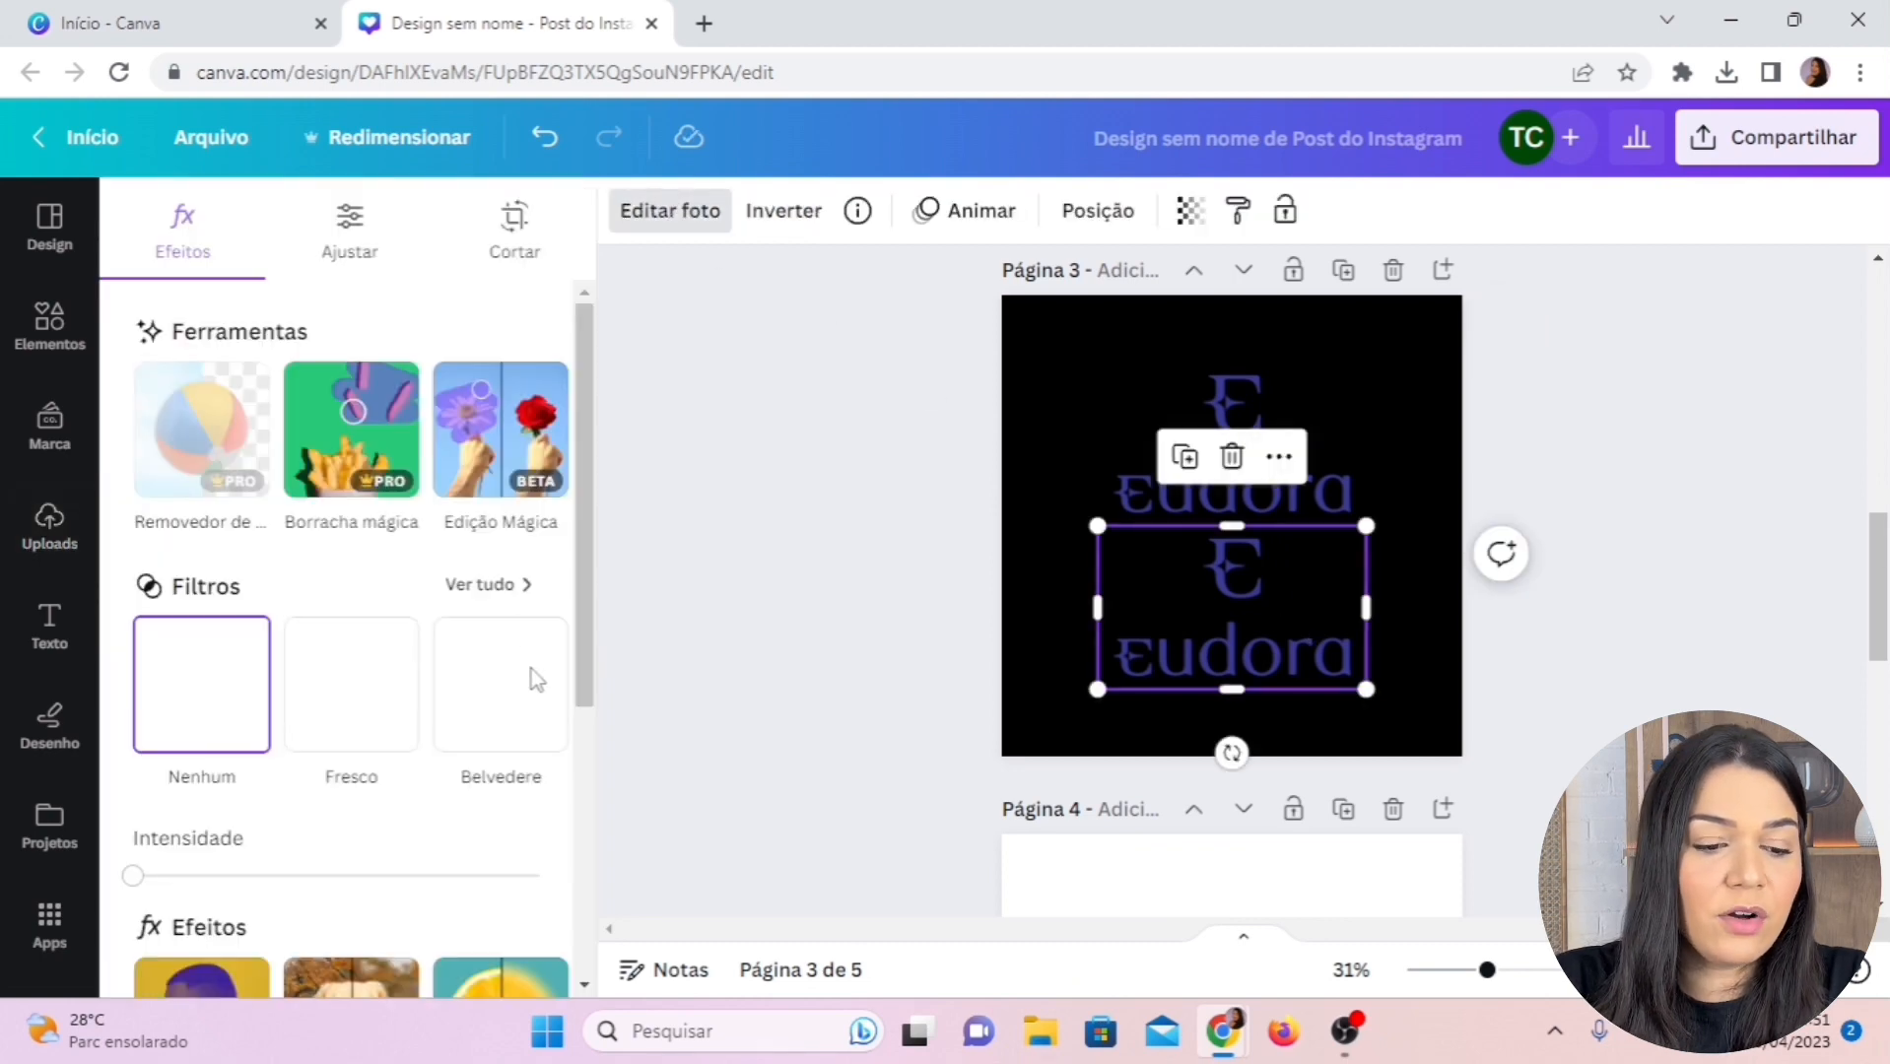
scroll(451, 536, down, 3)
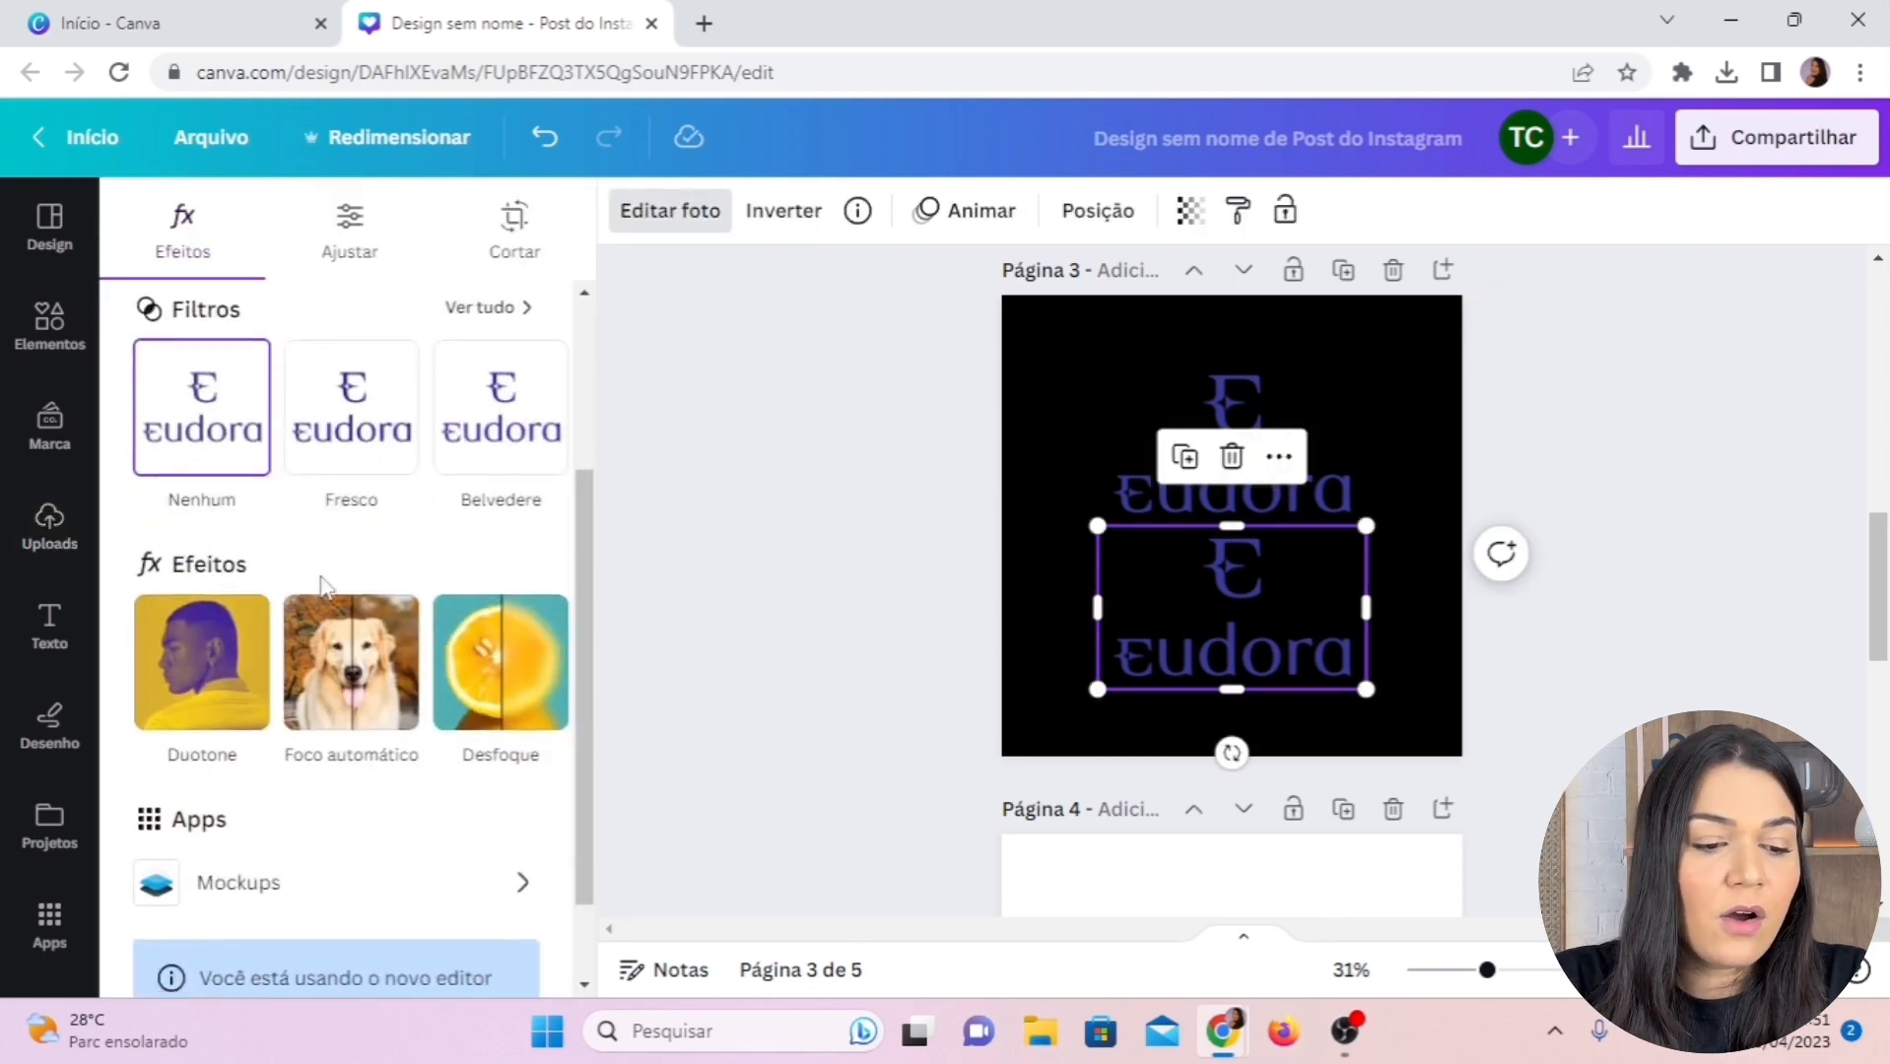
click(194, 667)
scroll(335, 537, down, 2)
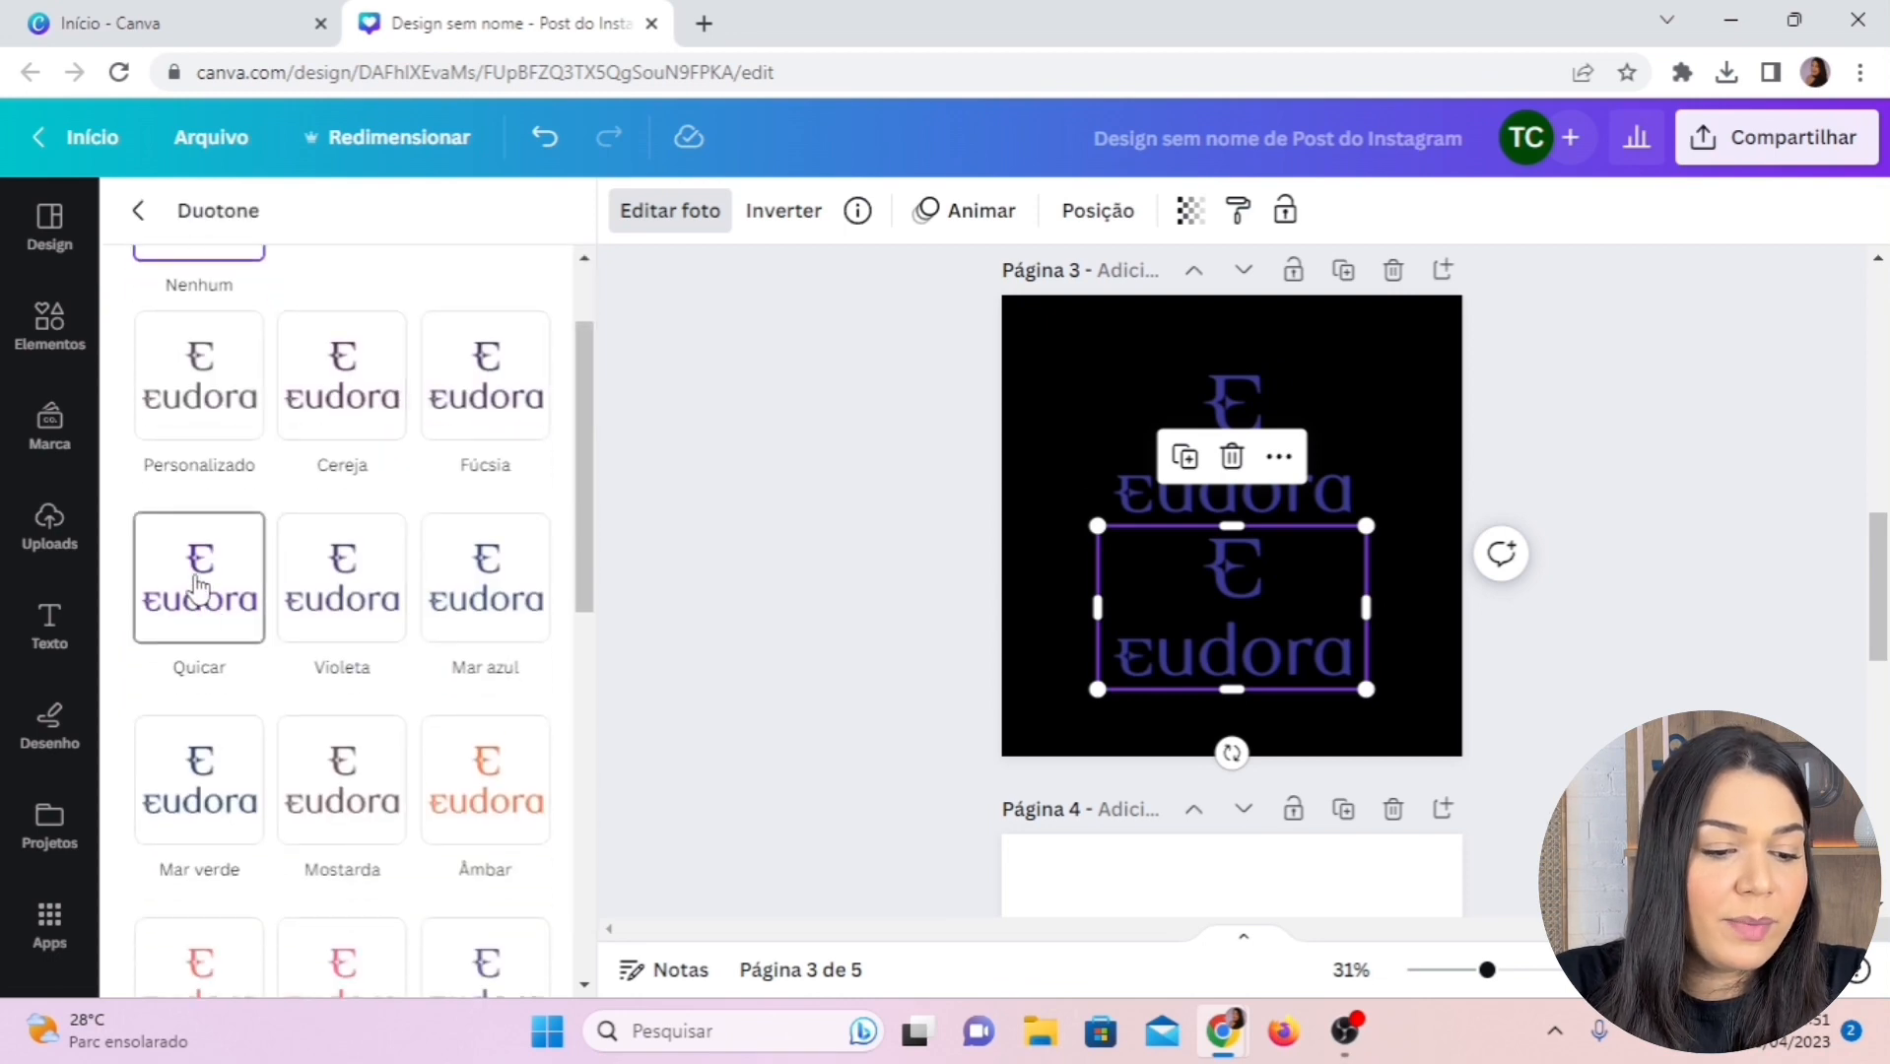
click(192, 611)
scroll(241, 659, down, 1)
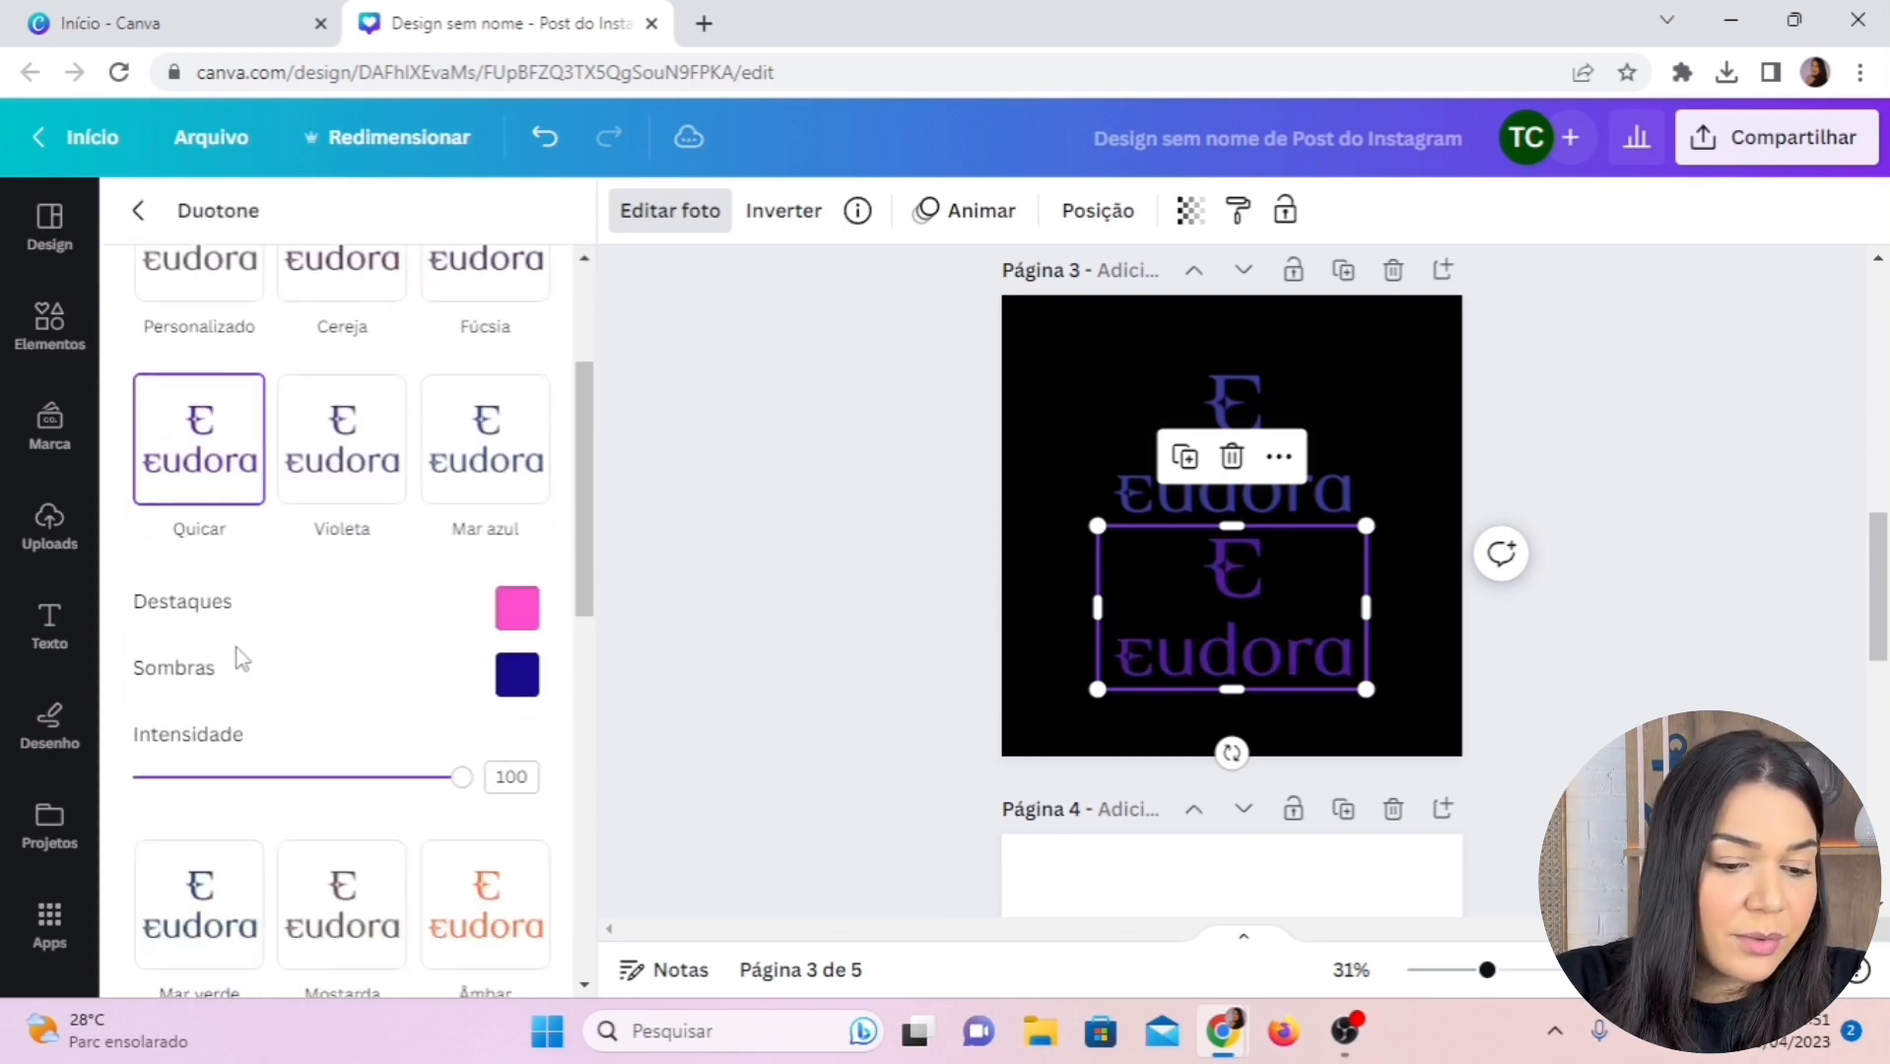
Set the eudora logo's duotone highlights color to bright green #00FF30 and copy its color code
click(519, 616)
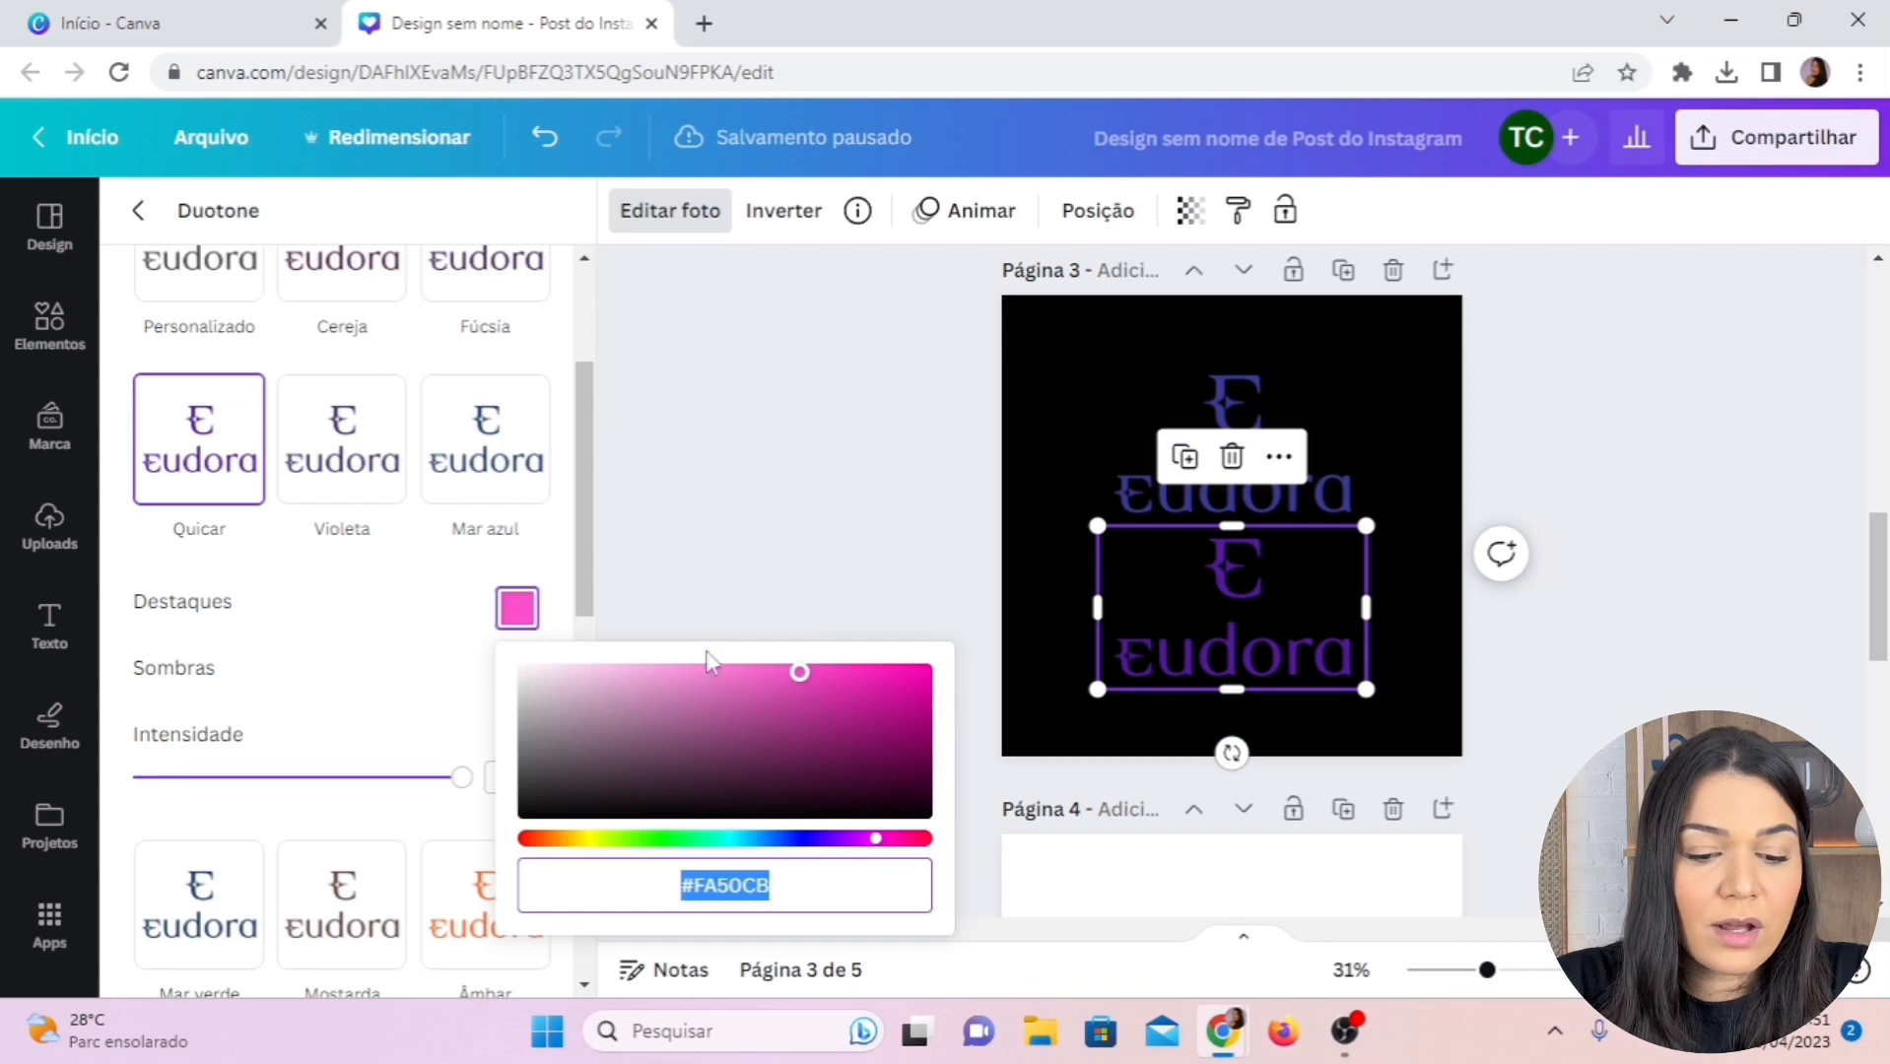
drag(765, 850, 674, 847)
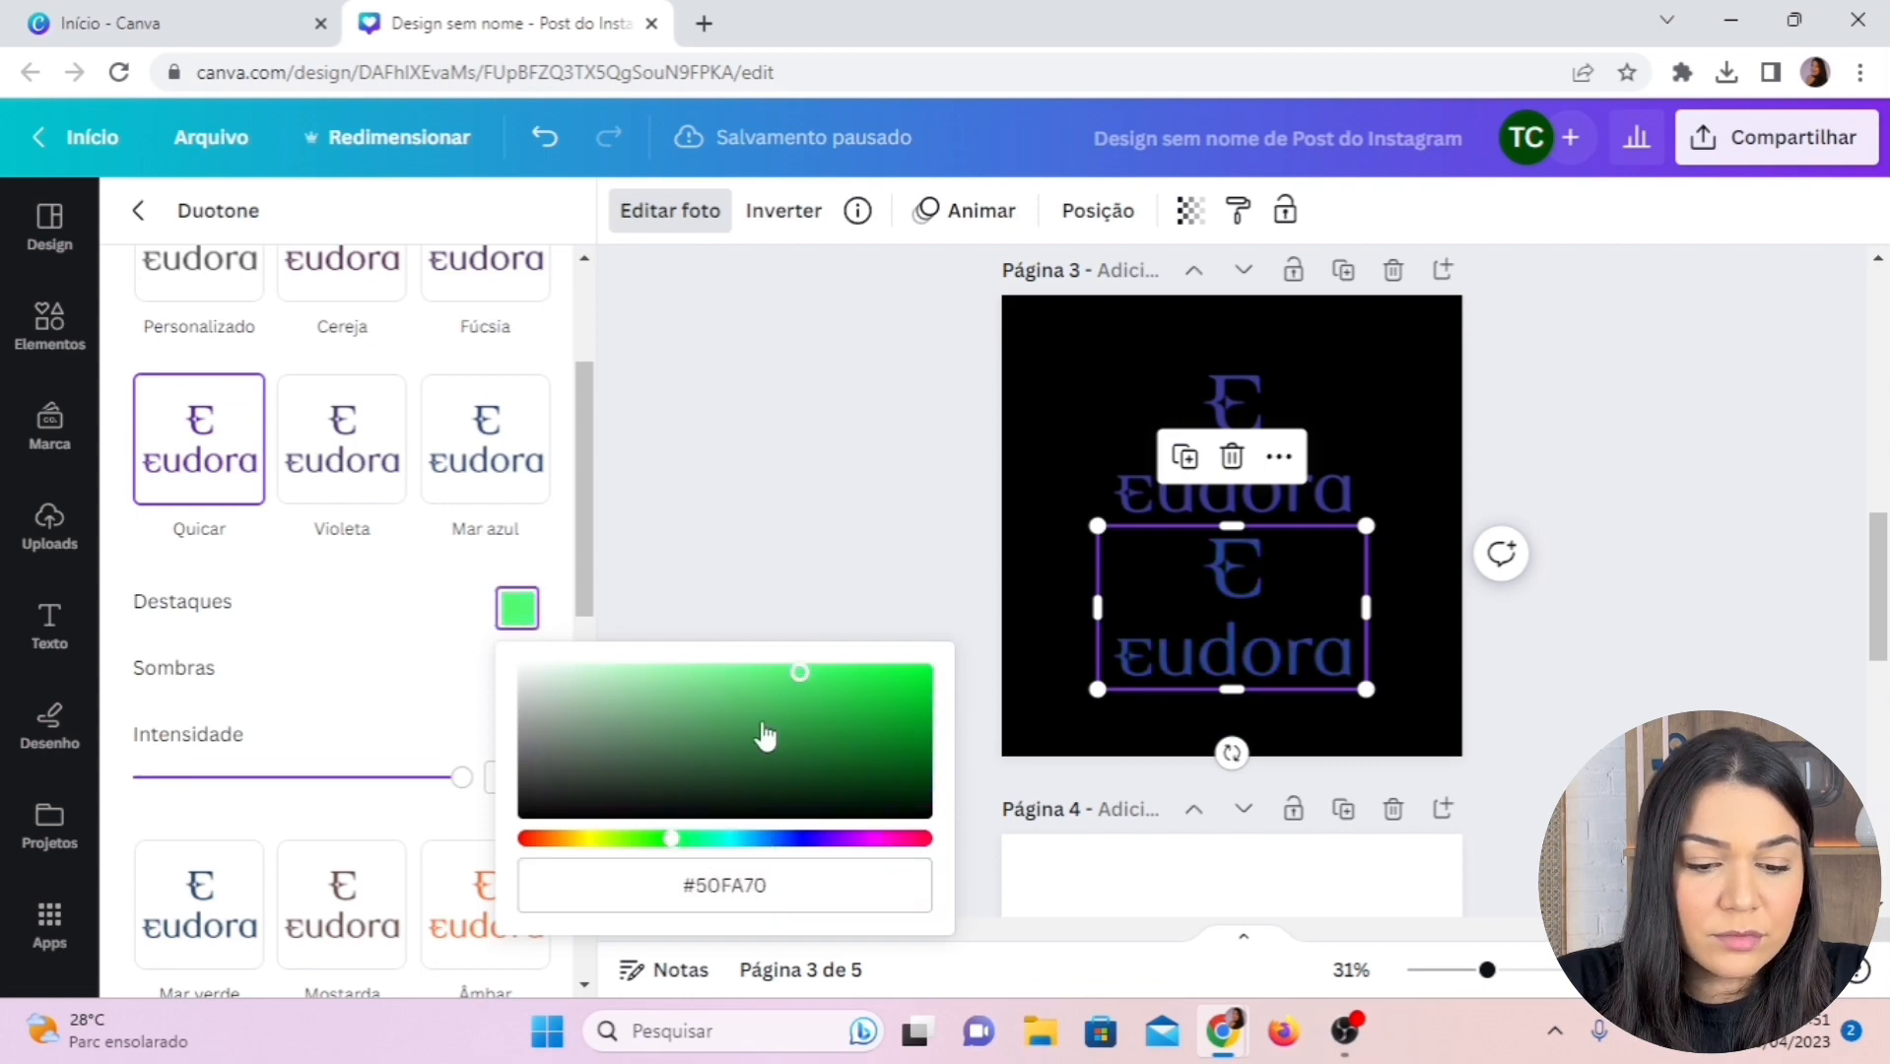
drag(766, 737, 1026, 588)
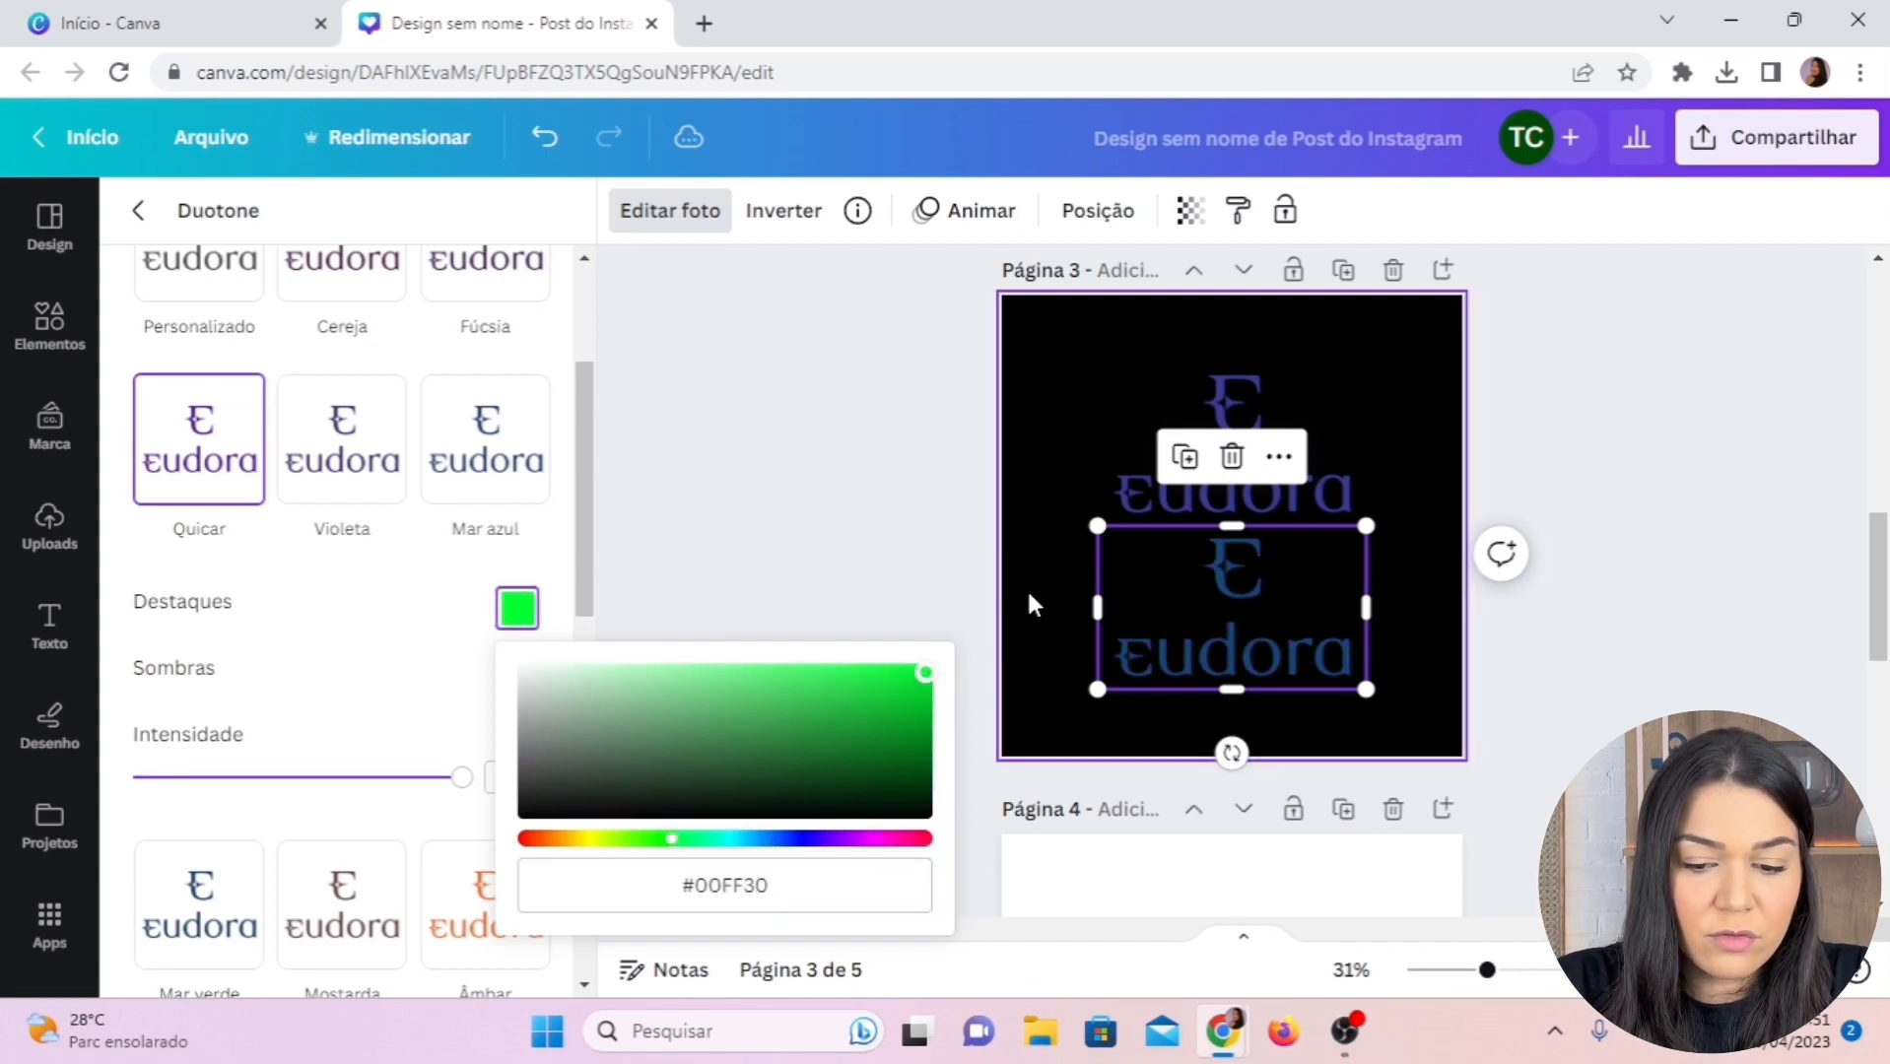
click(735, 889)
key(ctrl+c)
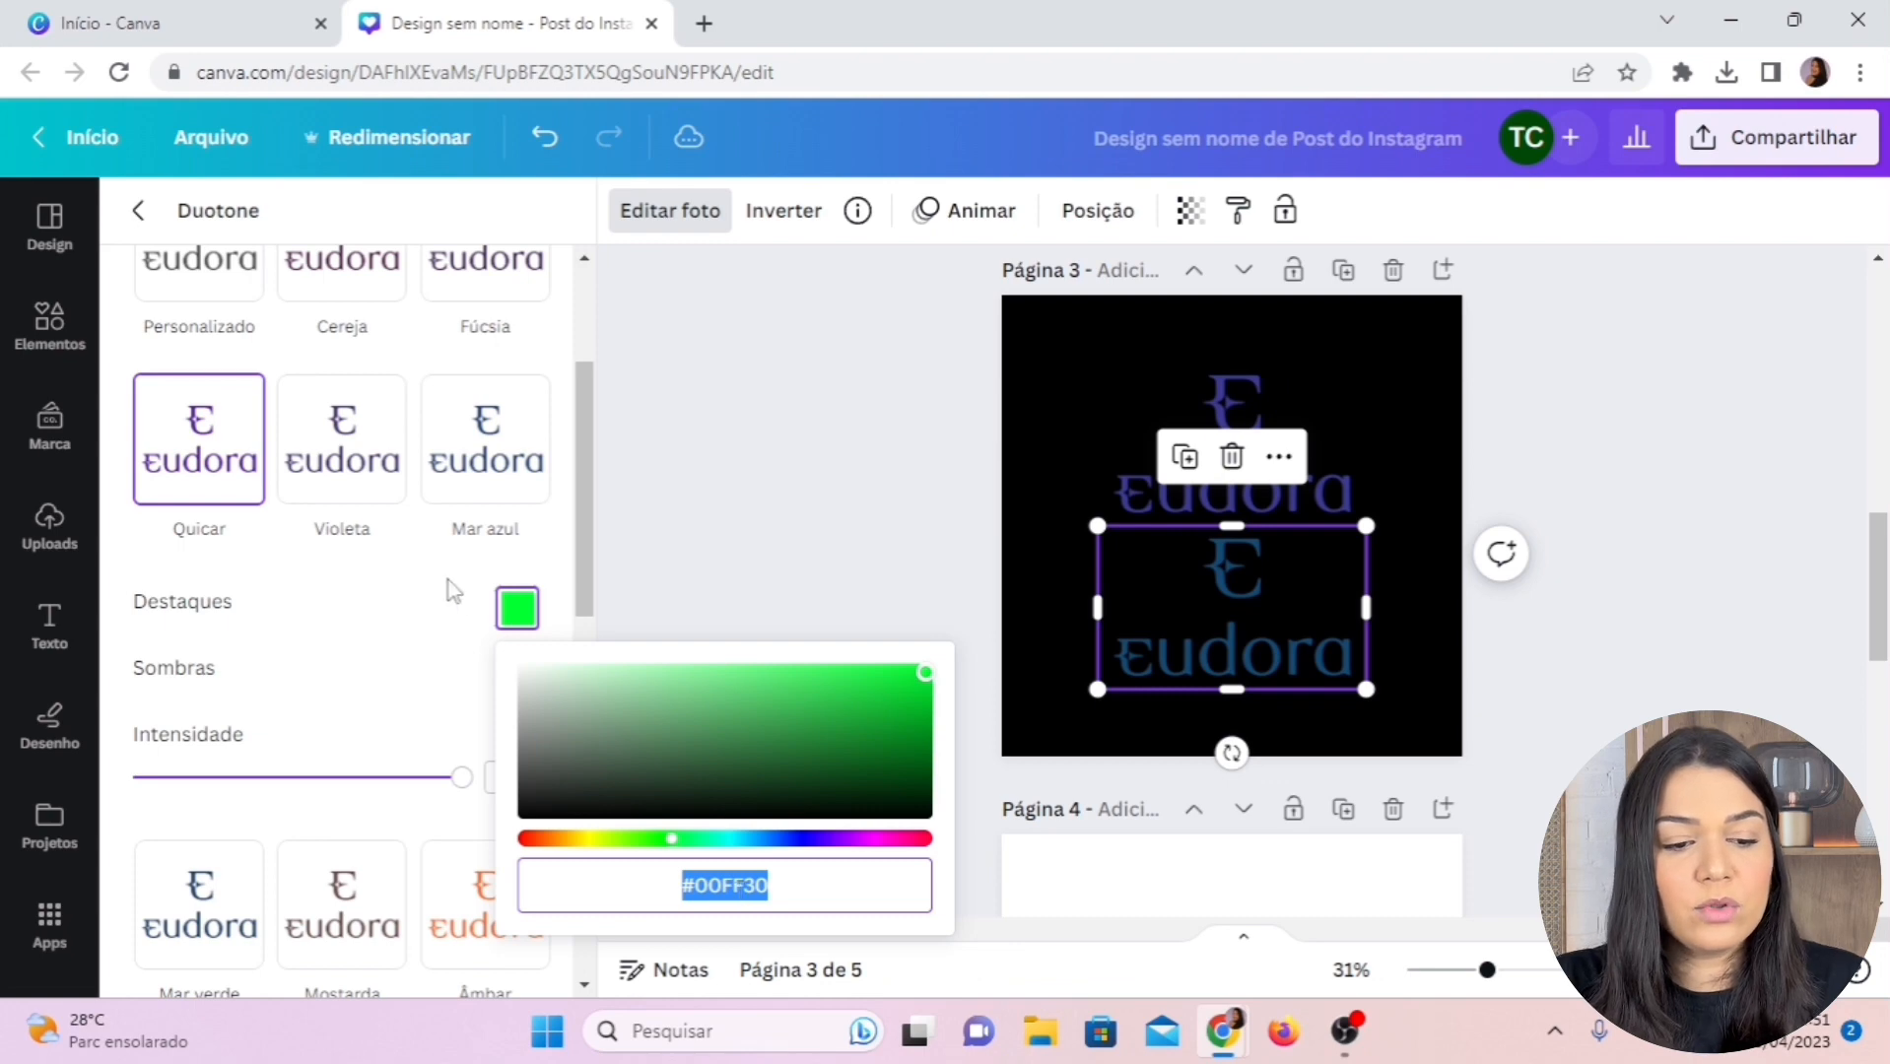
Paste #00FF30 as the eudora logo's duotone shadows color
click(453, 591)
click(508, 680)
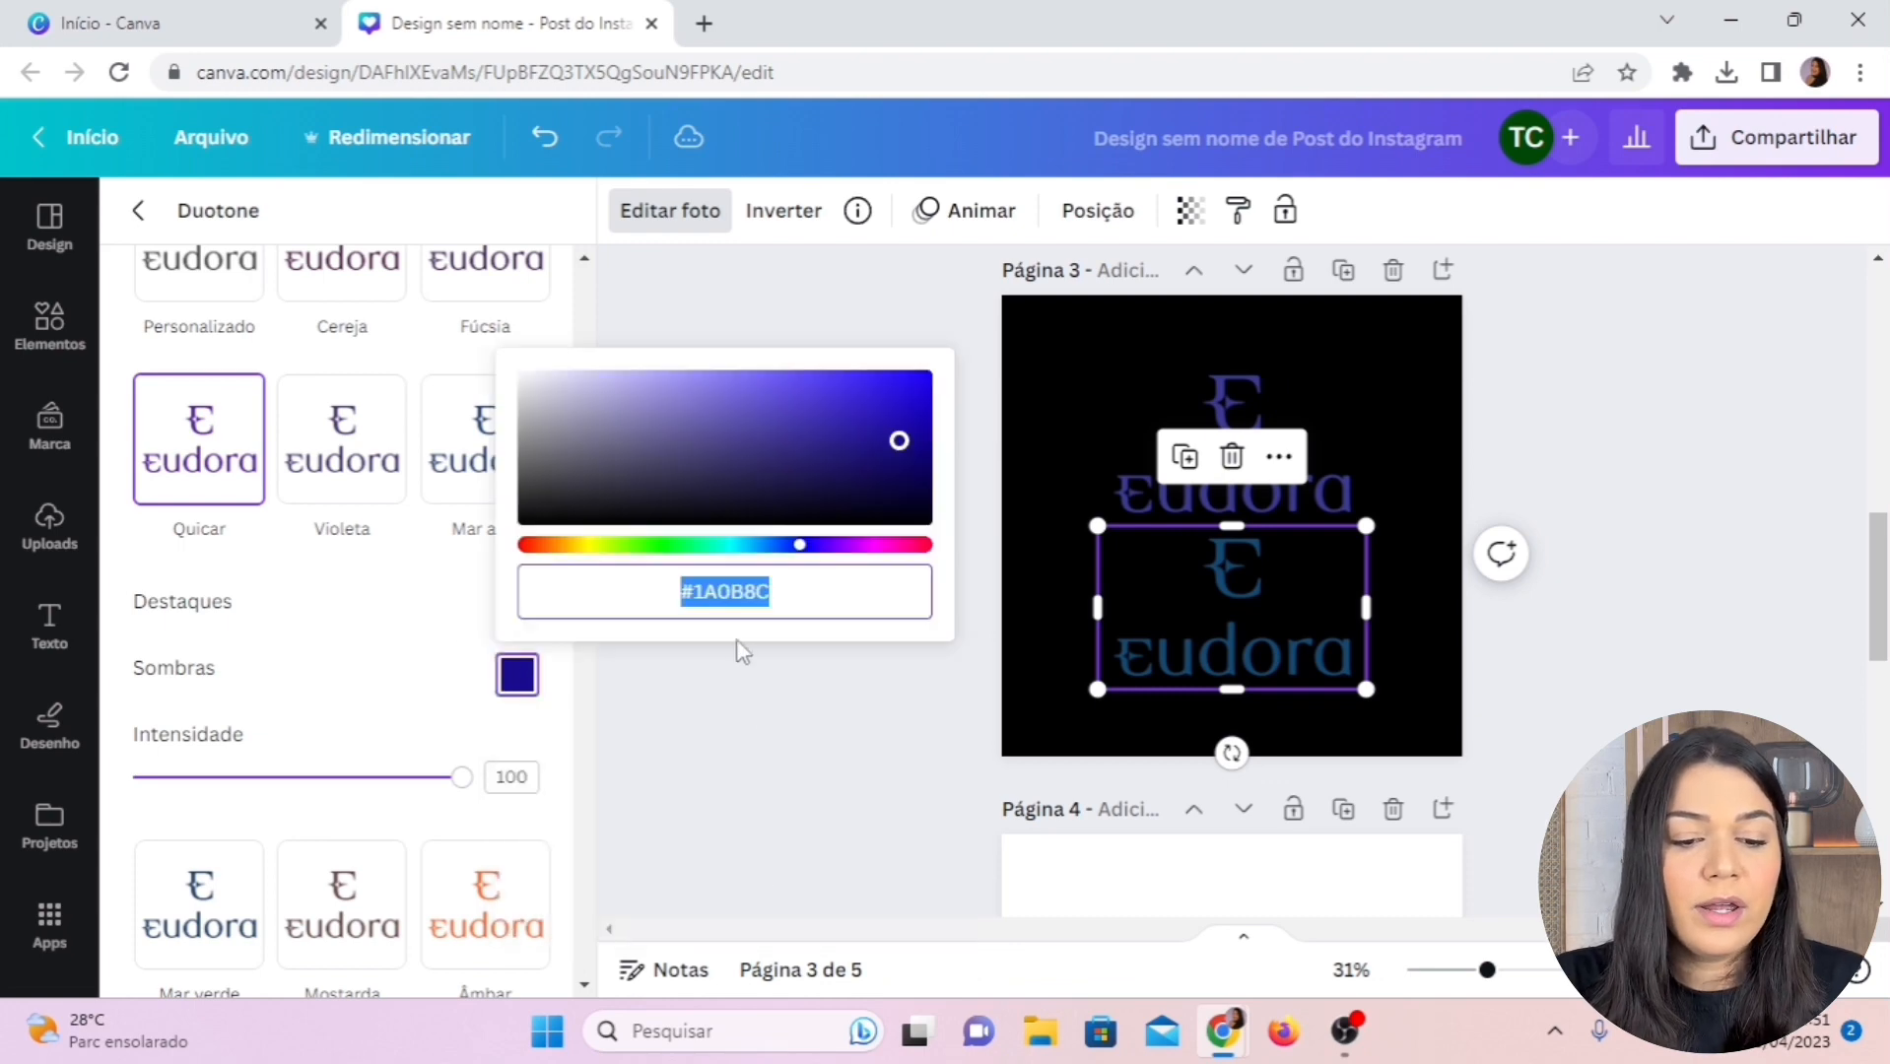
key(ctrl+v)
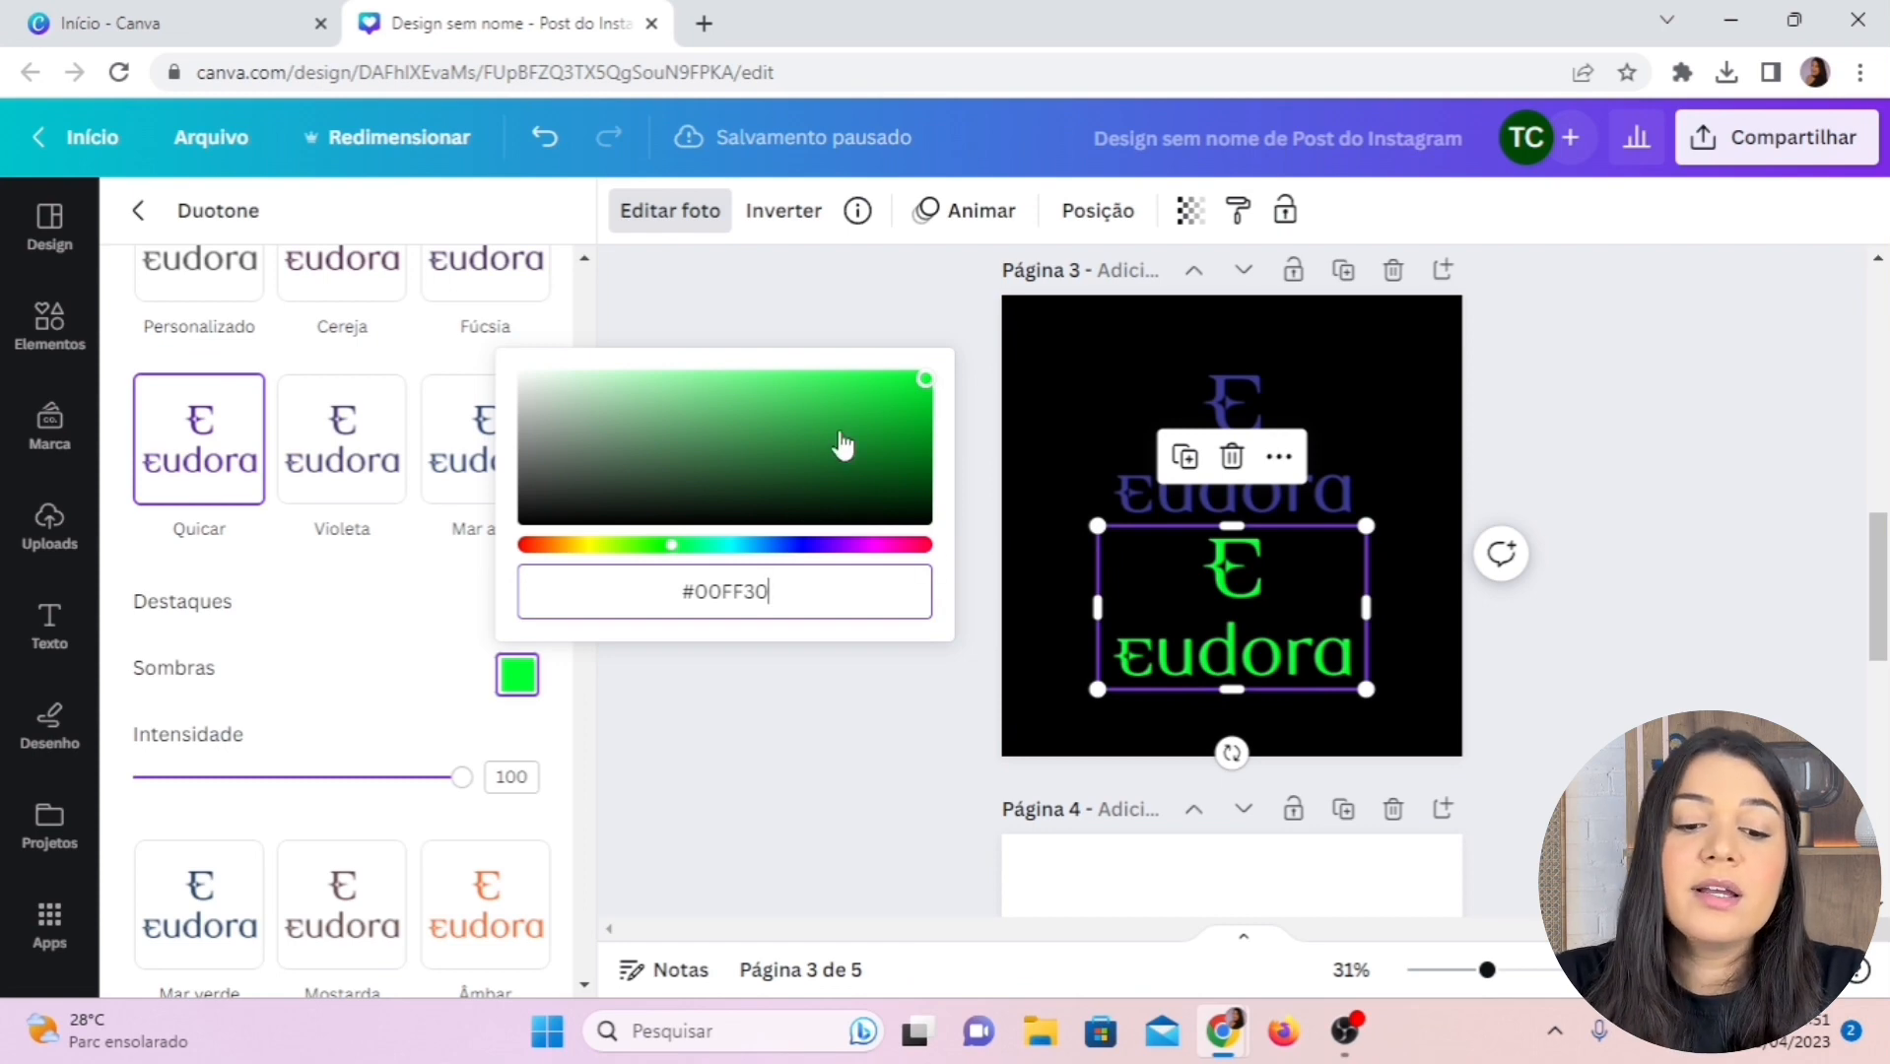
Try blue #2B00FF and pink #FF00CF as the eudora logo's duotone shadows color
mouse_move(925, 380)
mouse_down()
mouse_move(847, 465)
mouse_move(627, 461)
mouse_move(650, 380)
mouse_move(583, 409)
mouse_move(583, 352)
mouse_move(802, 440)
mouse_move(751, 460)
mouse_move(924, 378)
mouse_up()
click(802, 545)
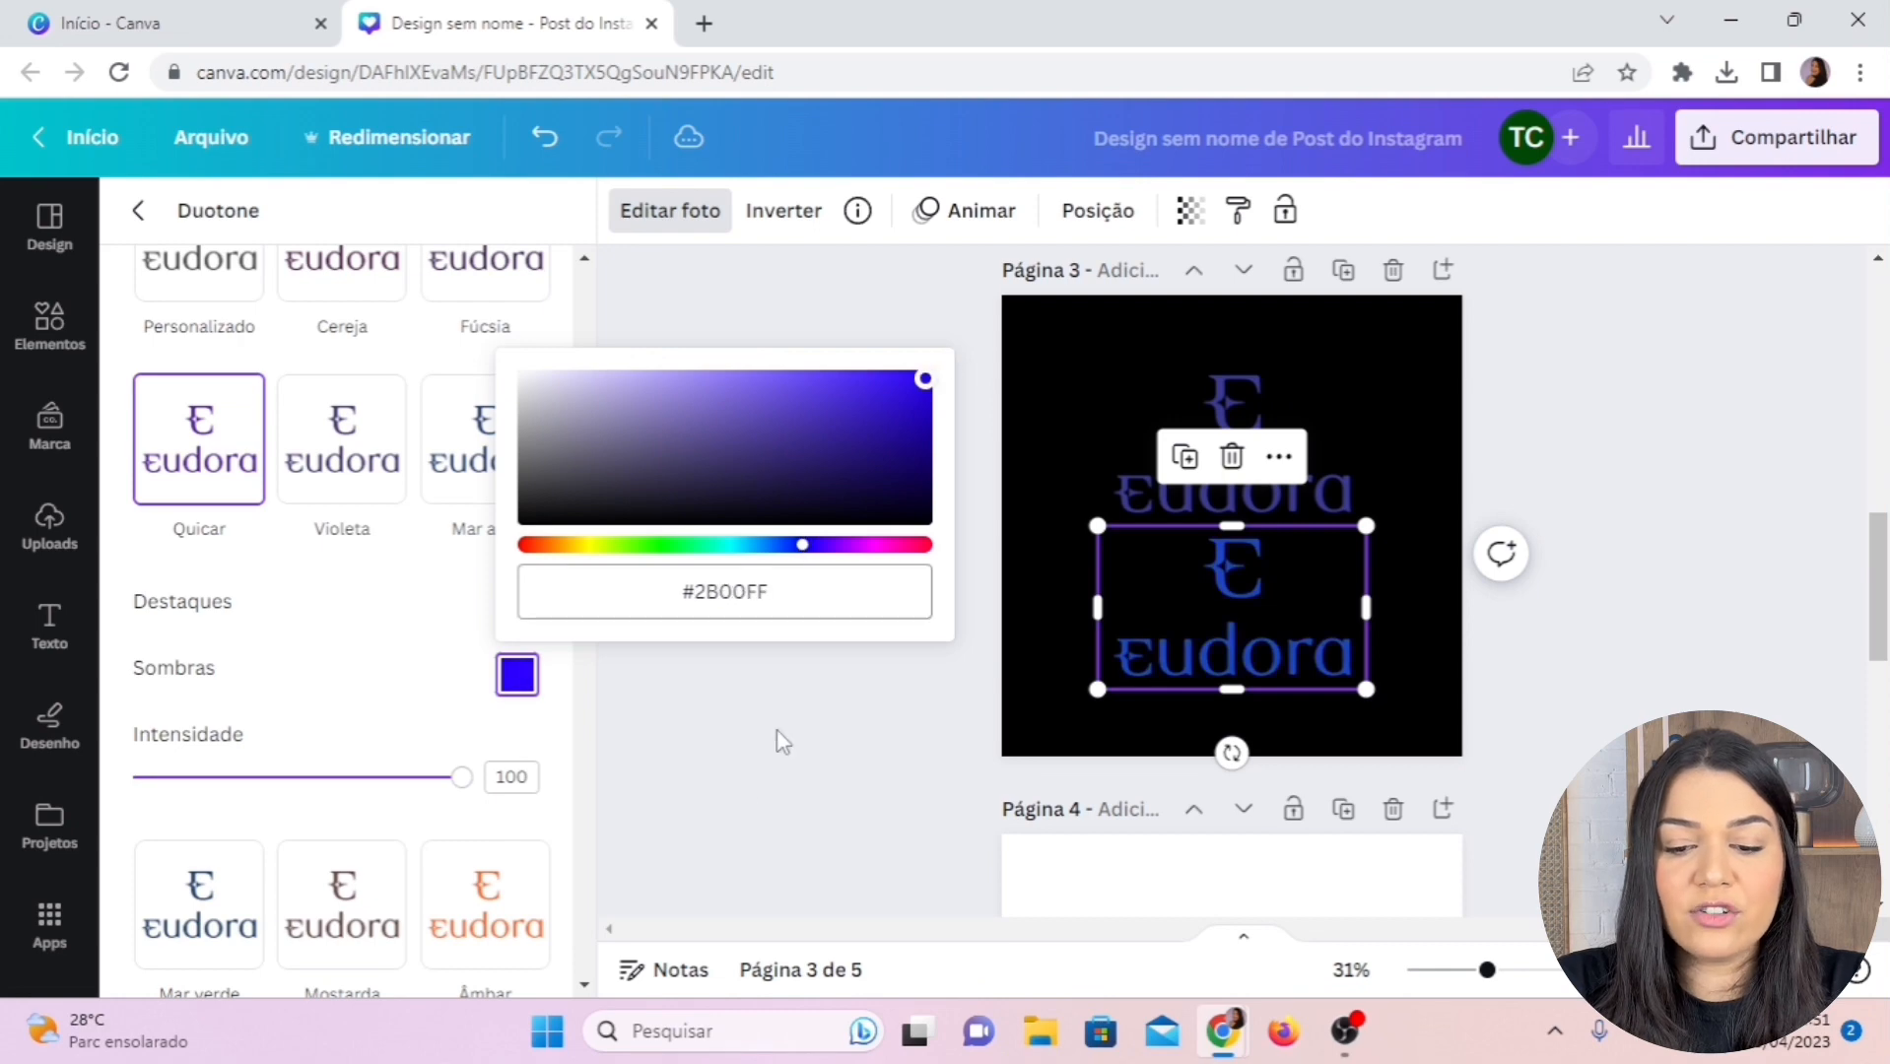
click(871, 546)
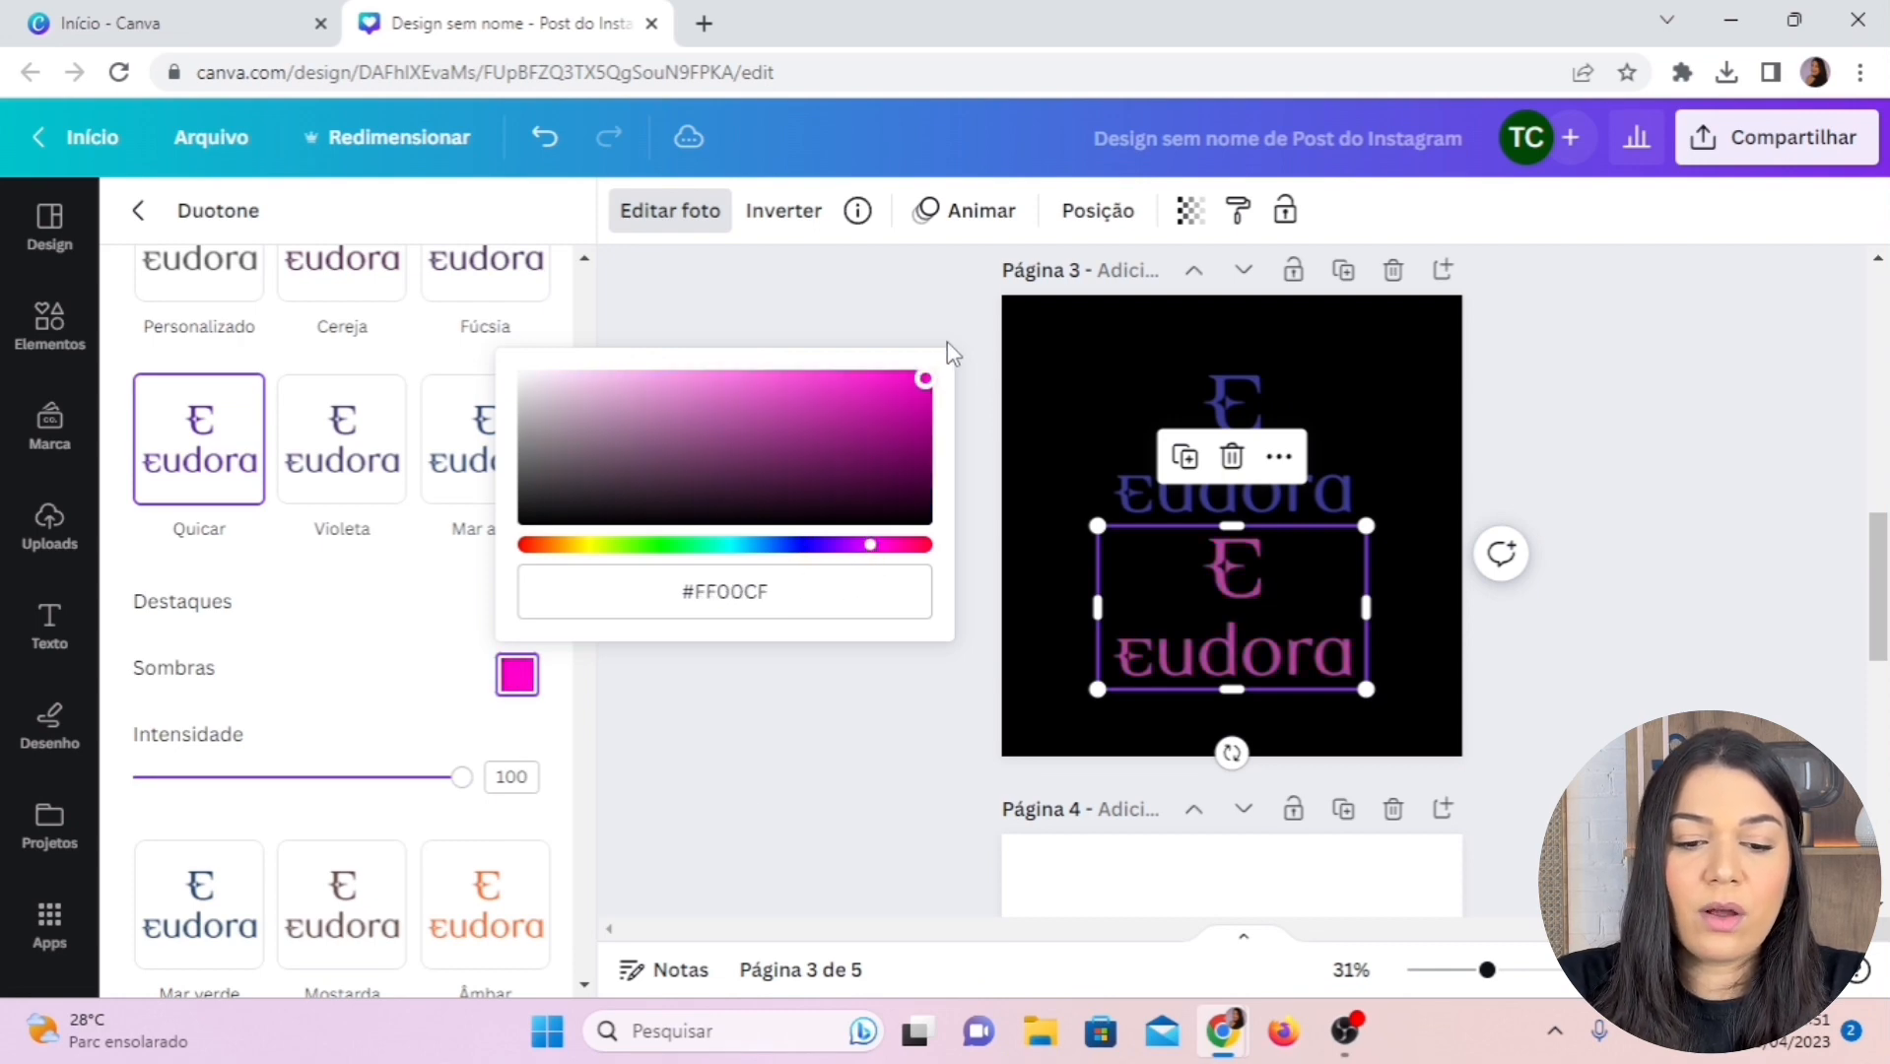
Restore the duotone shadows color to #00FF30 with the copied code and finish editing the eudora logo
click(713, 584)
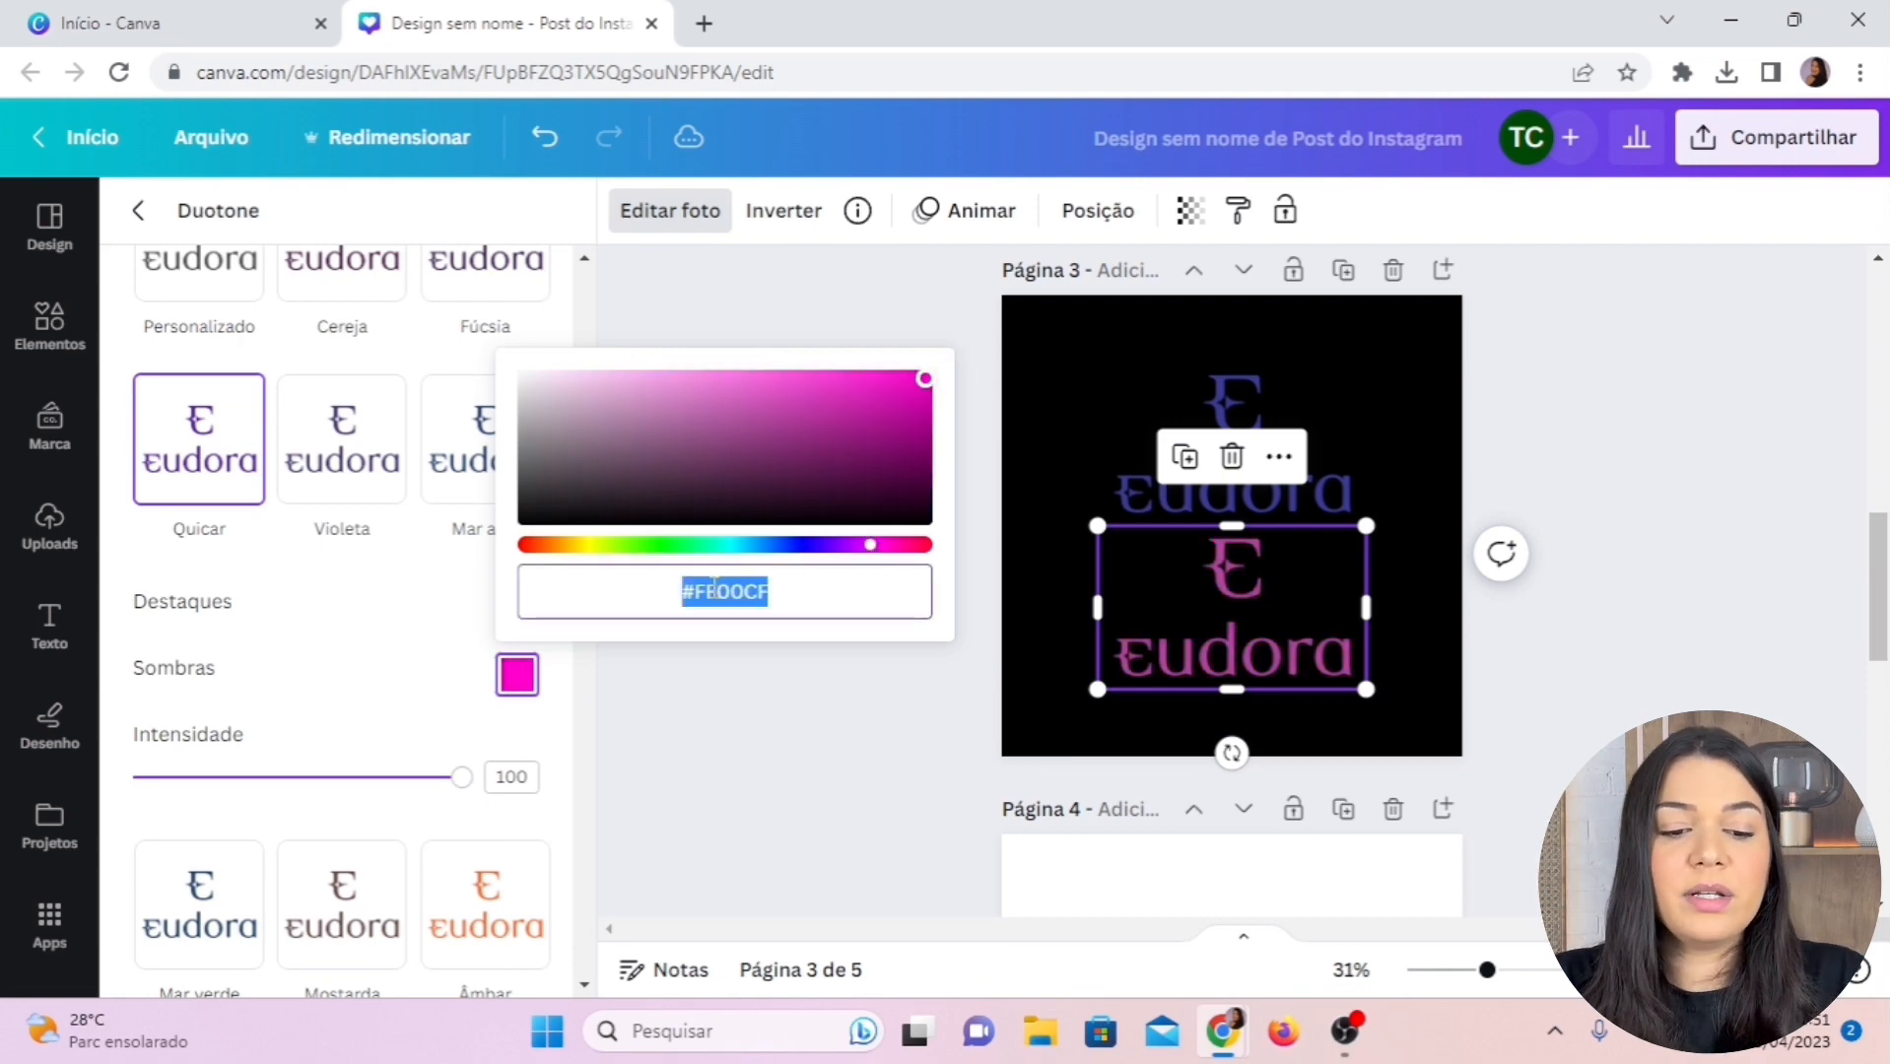
key(ctrl+v)
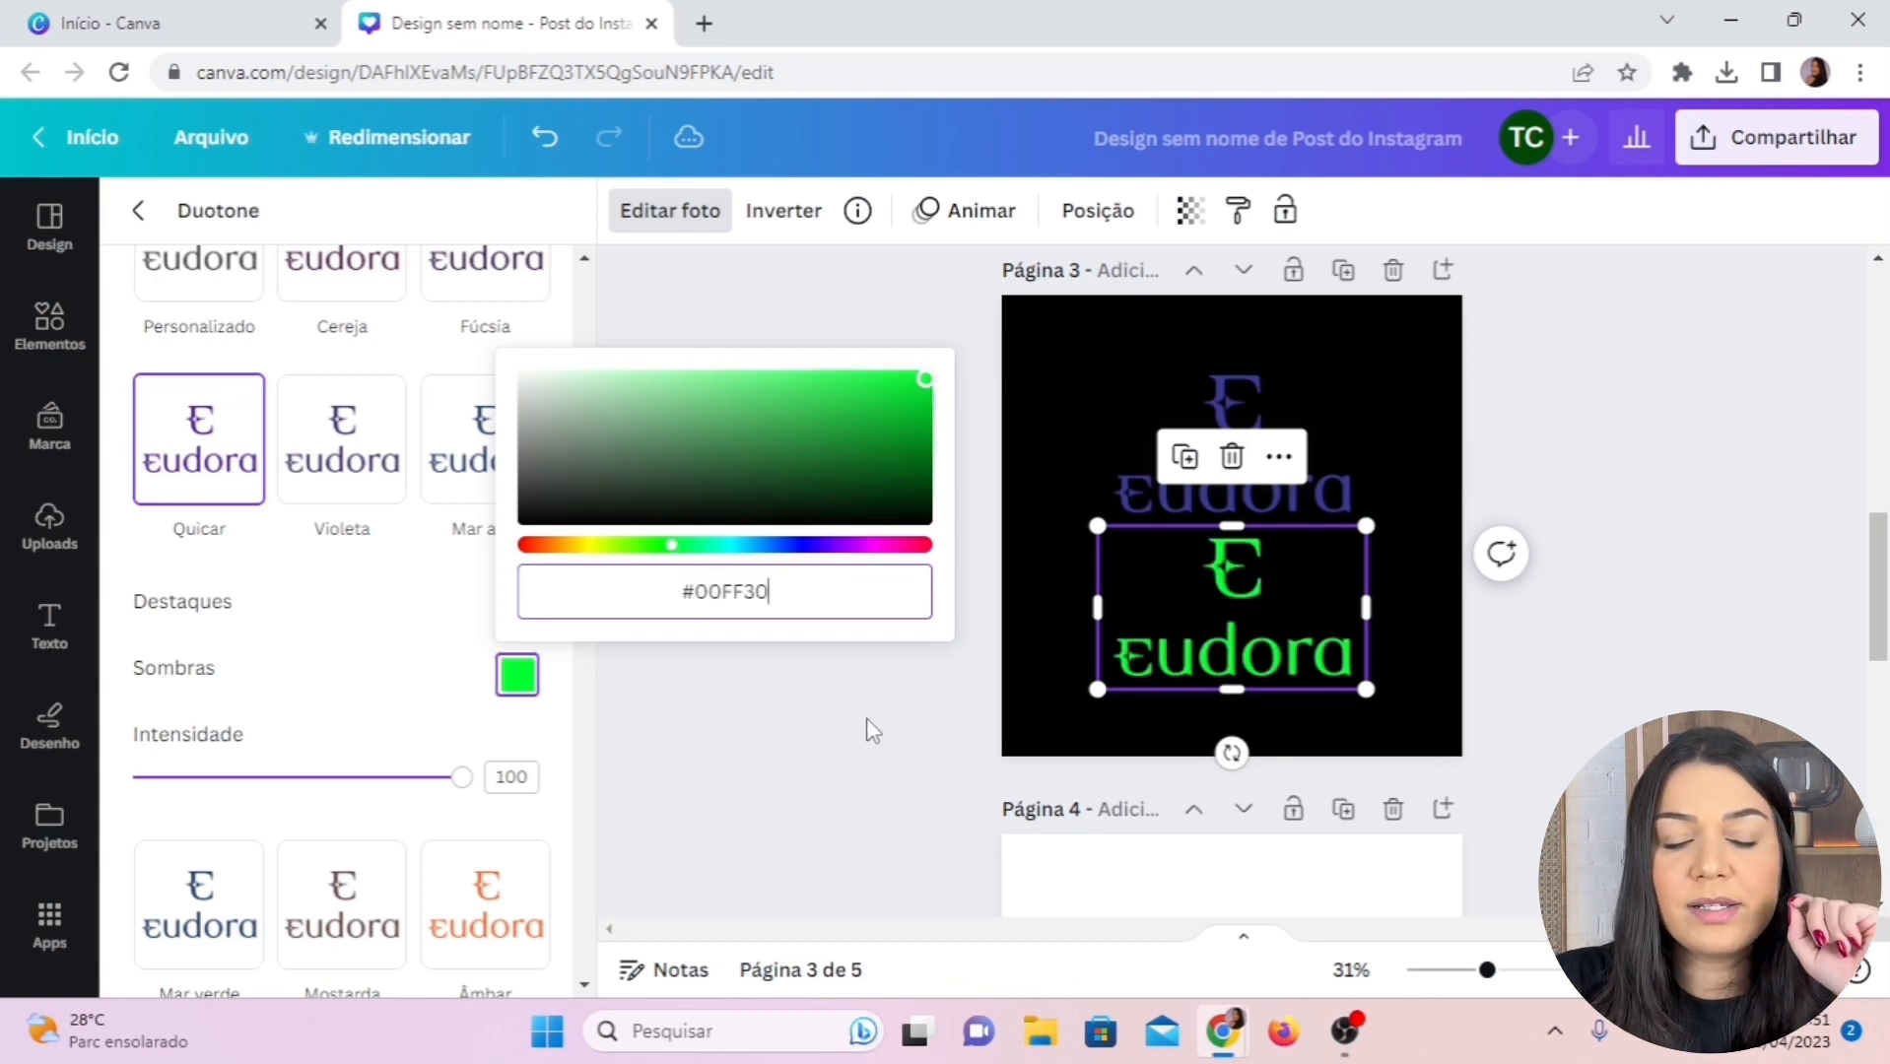
click(404, 623)
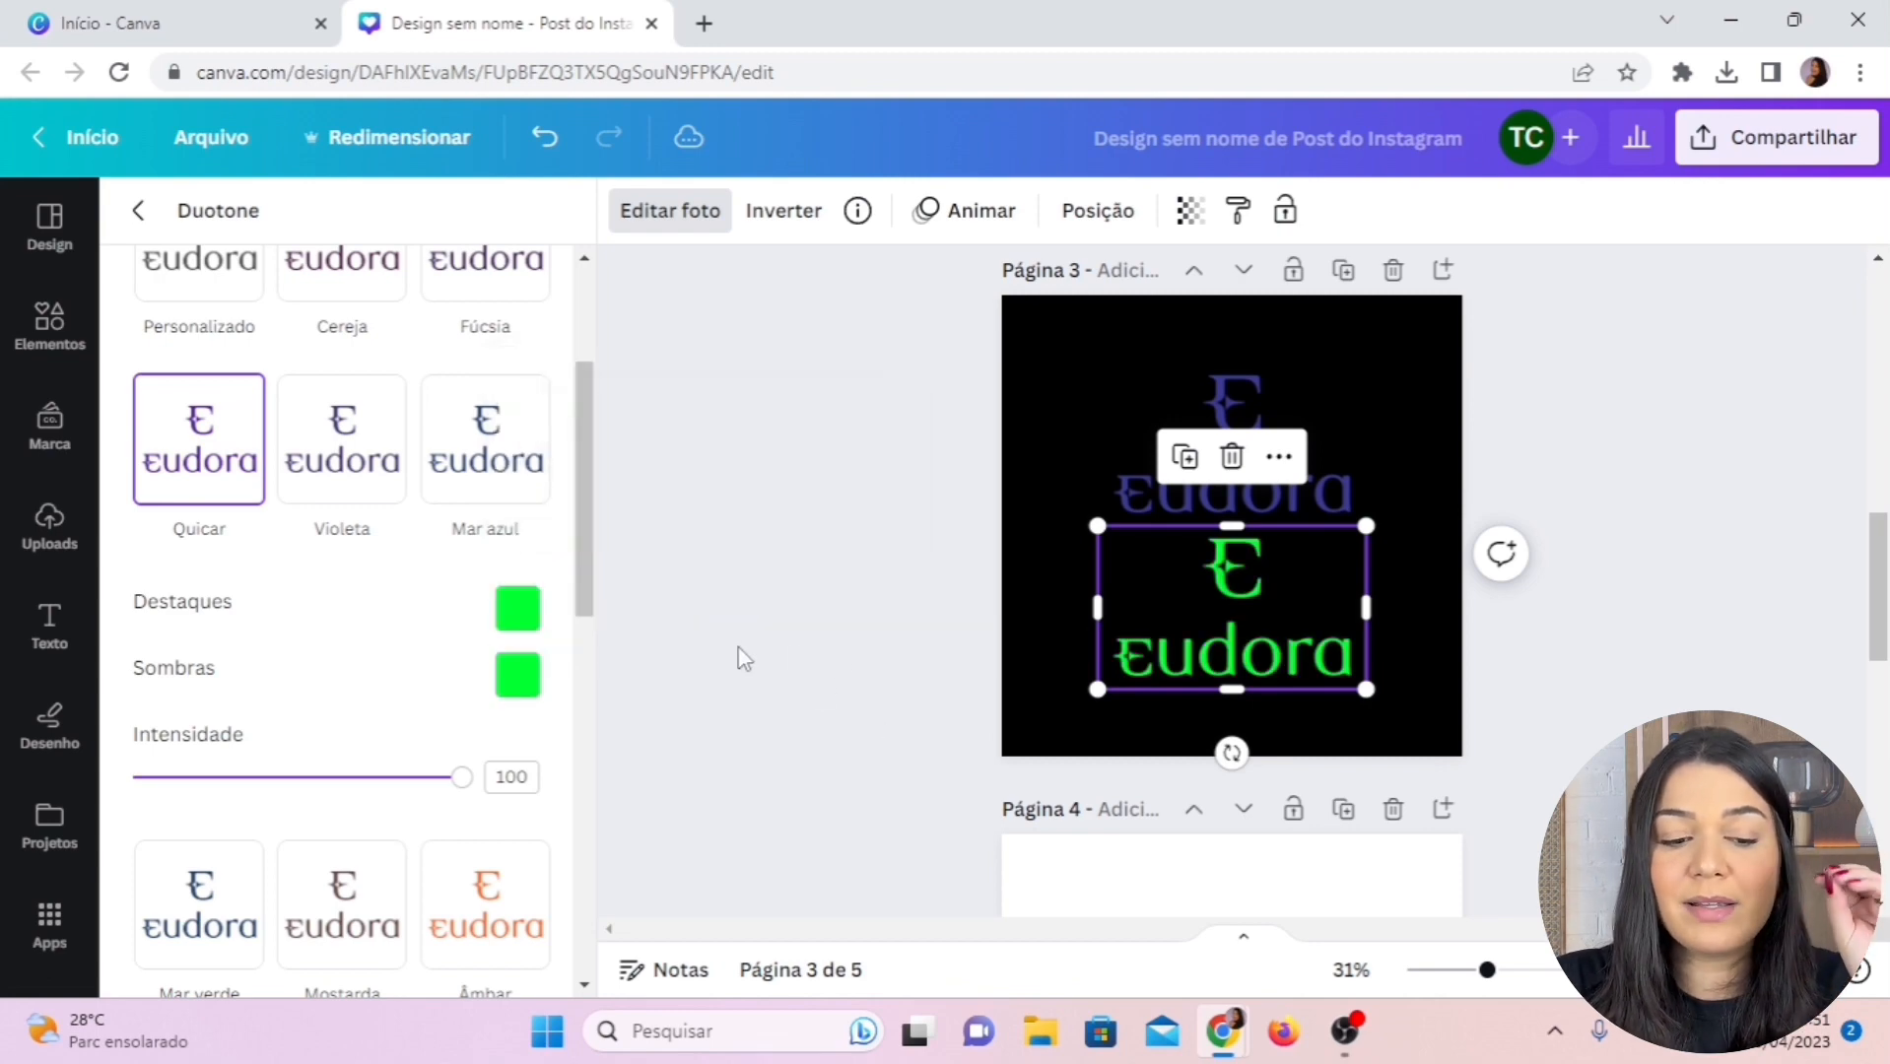
click(831, 522)
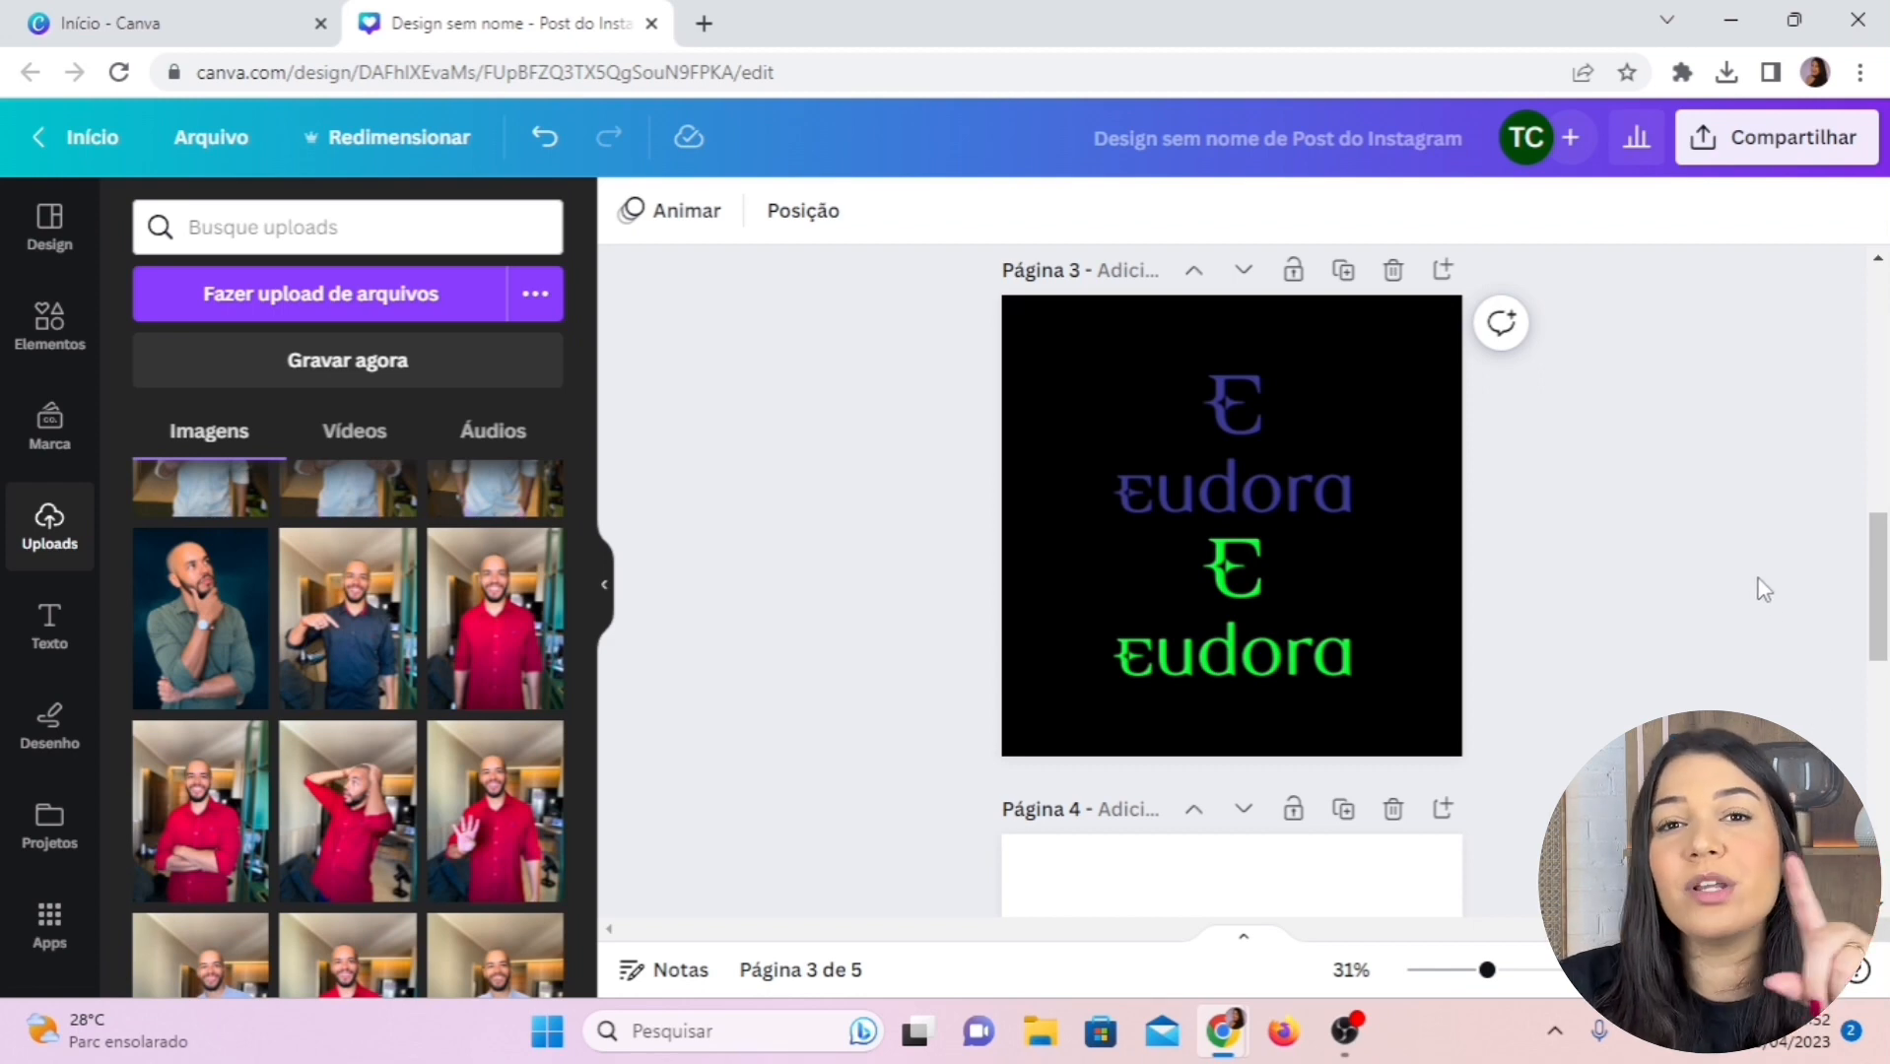
Set the background of page 4, which holds the two Casa Bella logos, to solid black
scroll(1759, 573, down, 5)
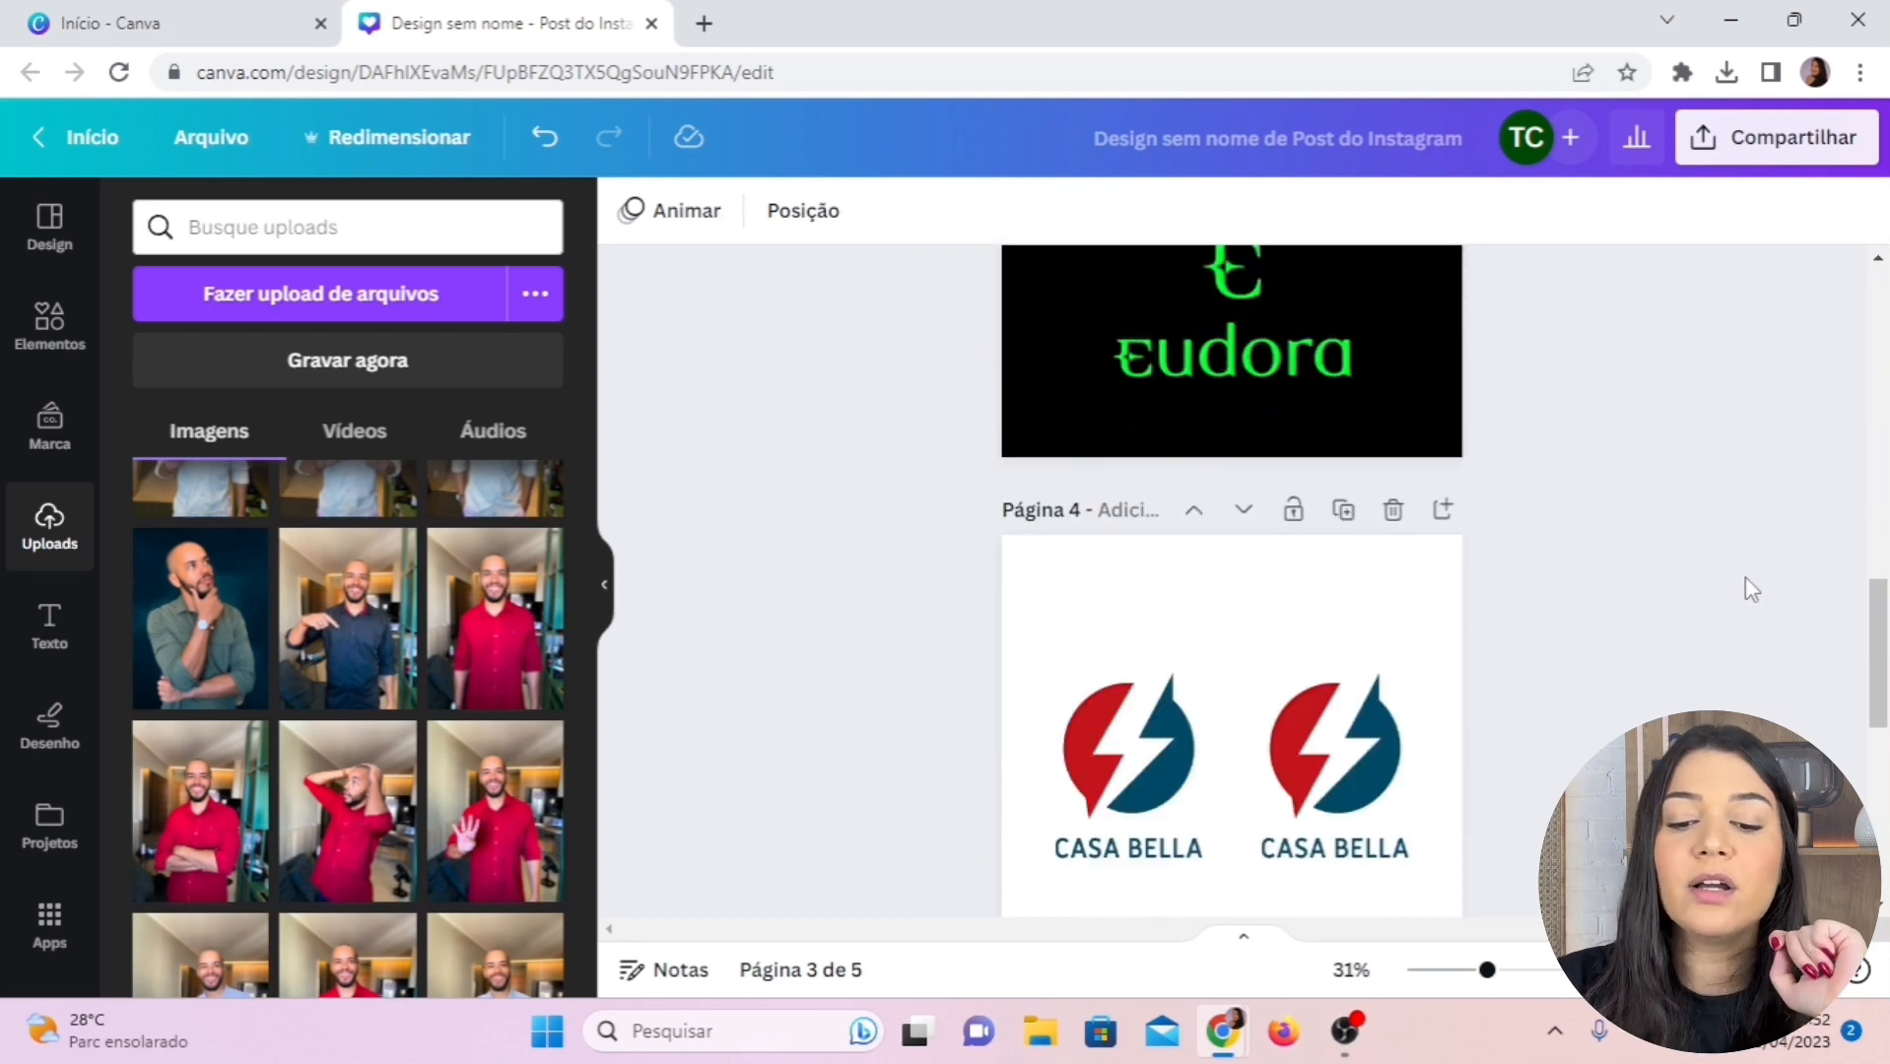
scroll(1744, 591, down, 5)
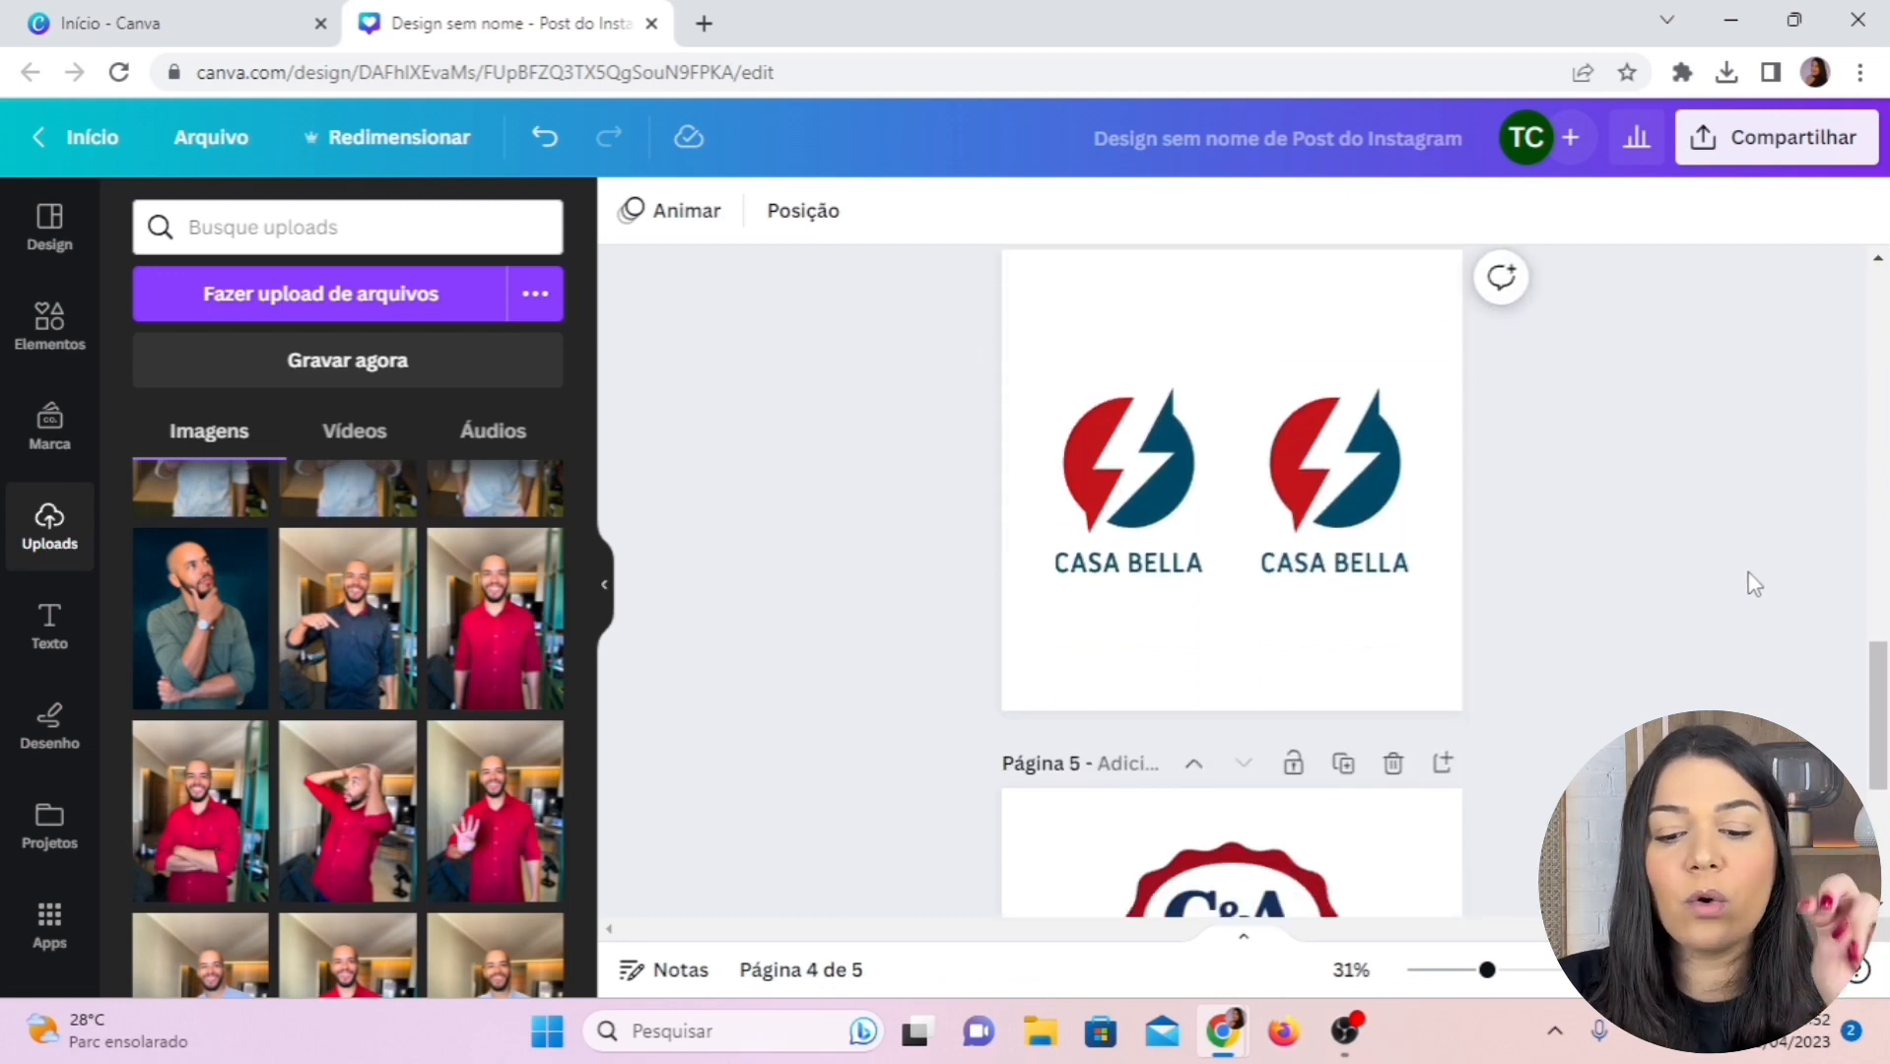
scroll(1662, 593, up, 5)
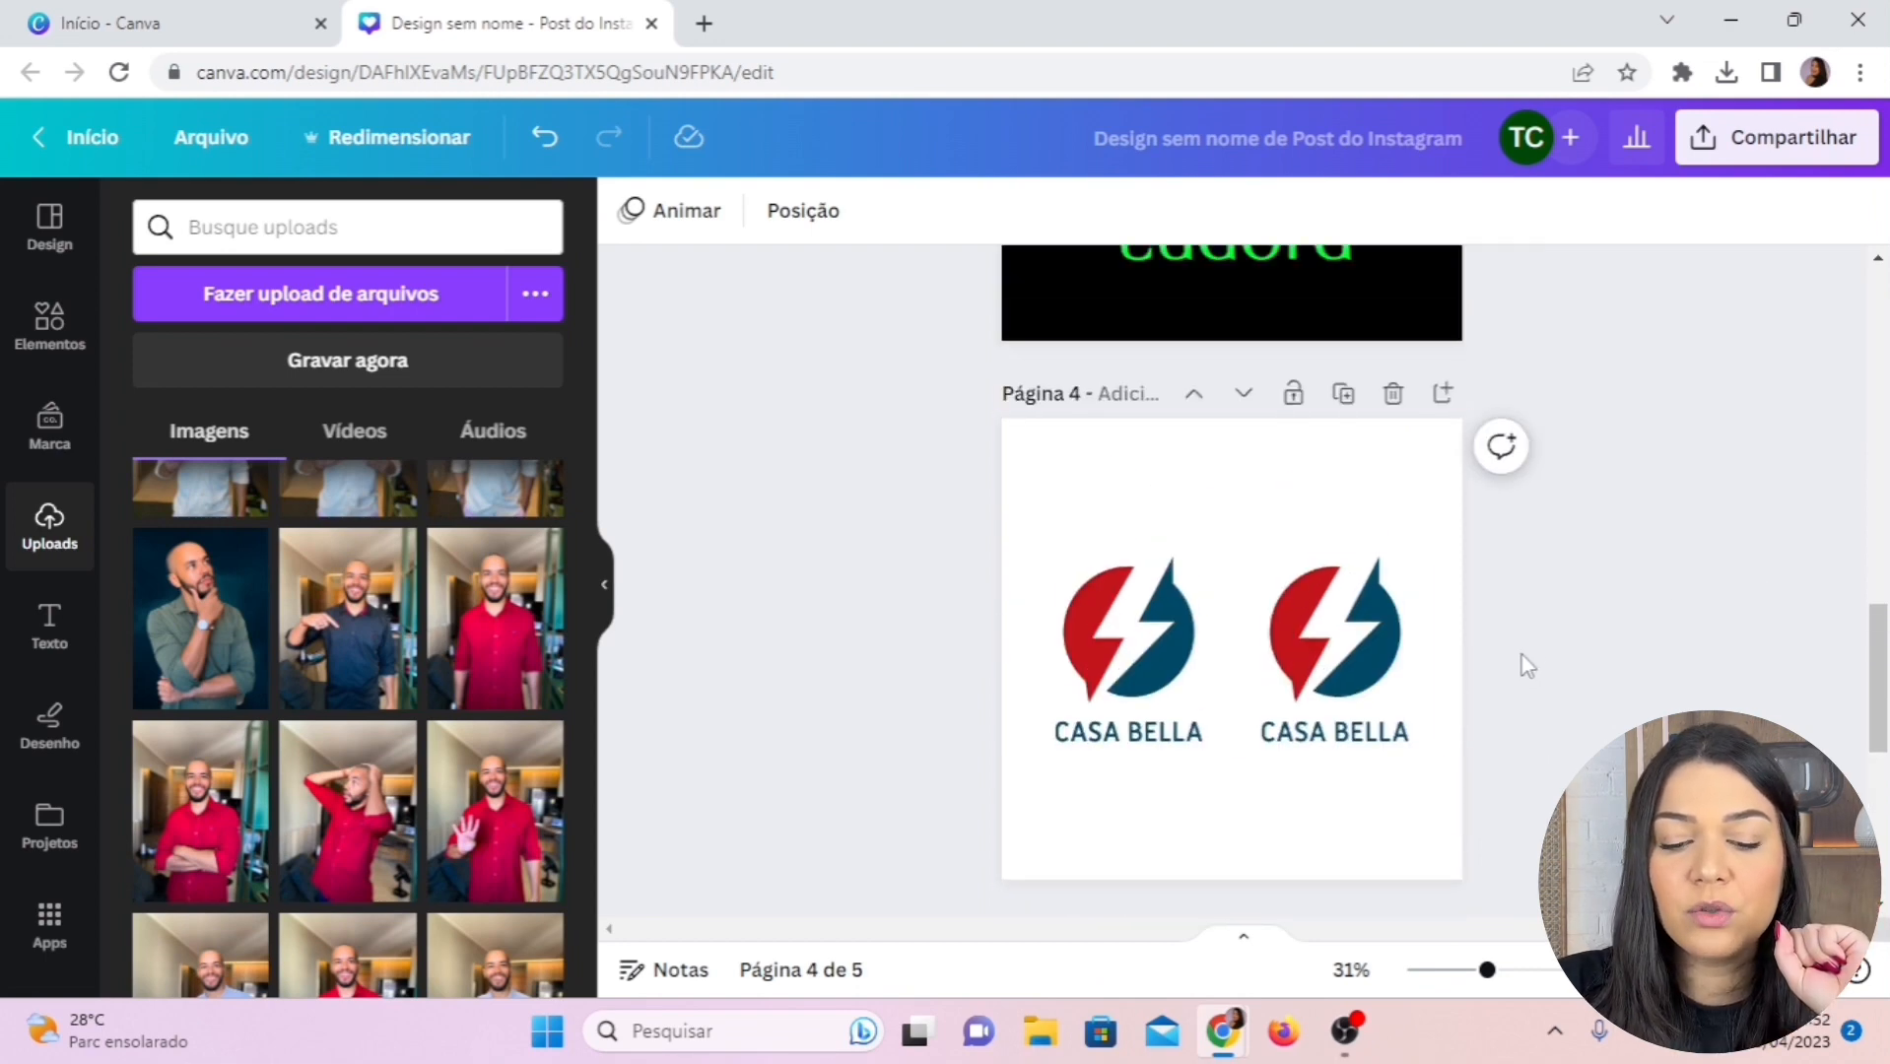
scroll(1141, 796, down, 1)
scroll(1141, 796, down, 1)
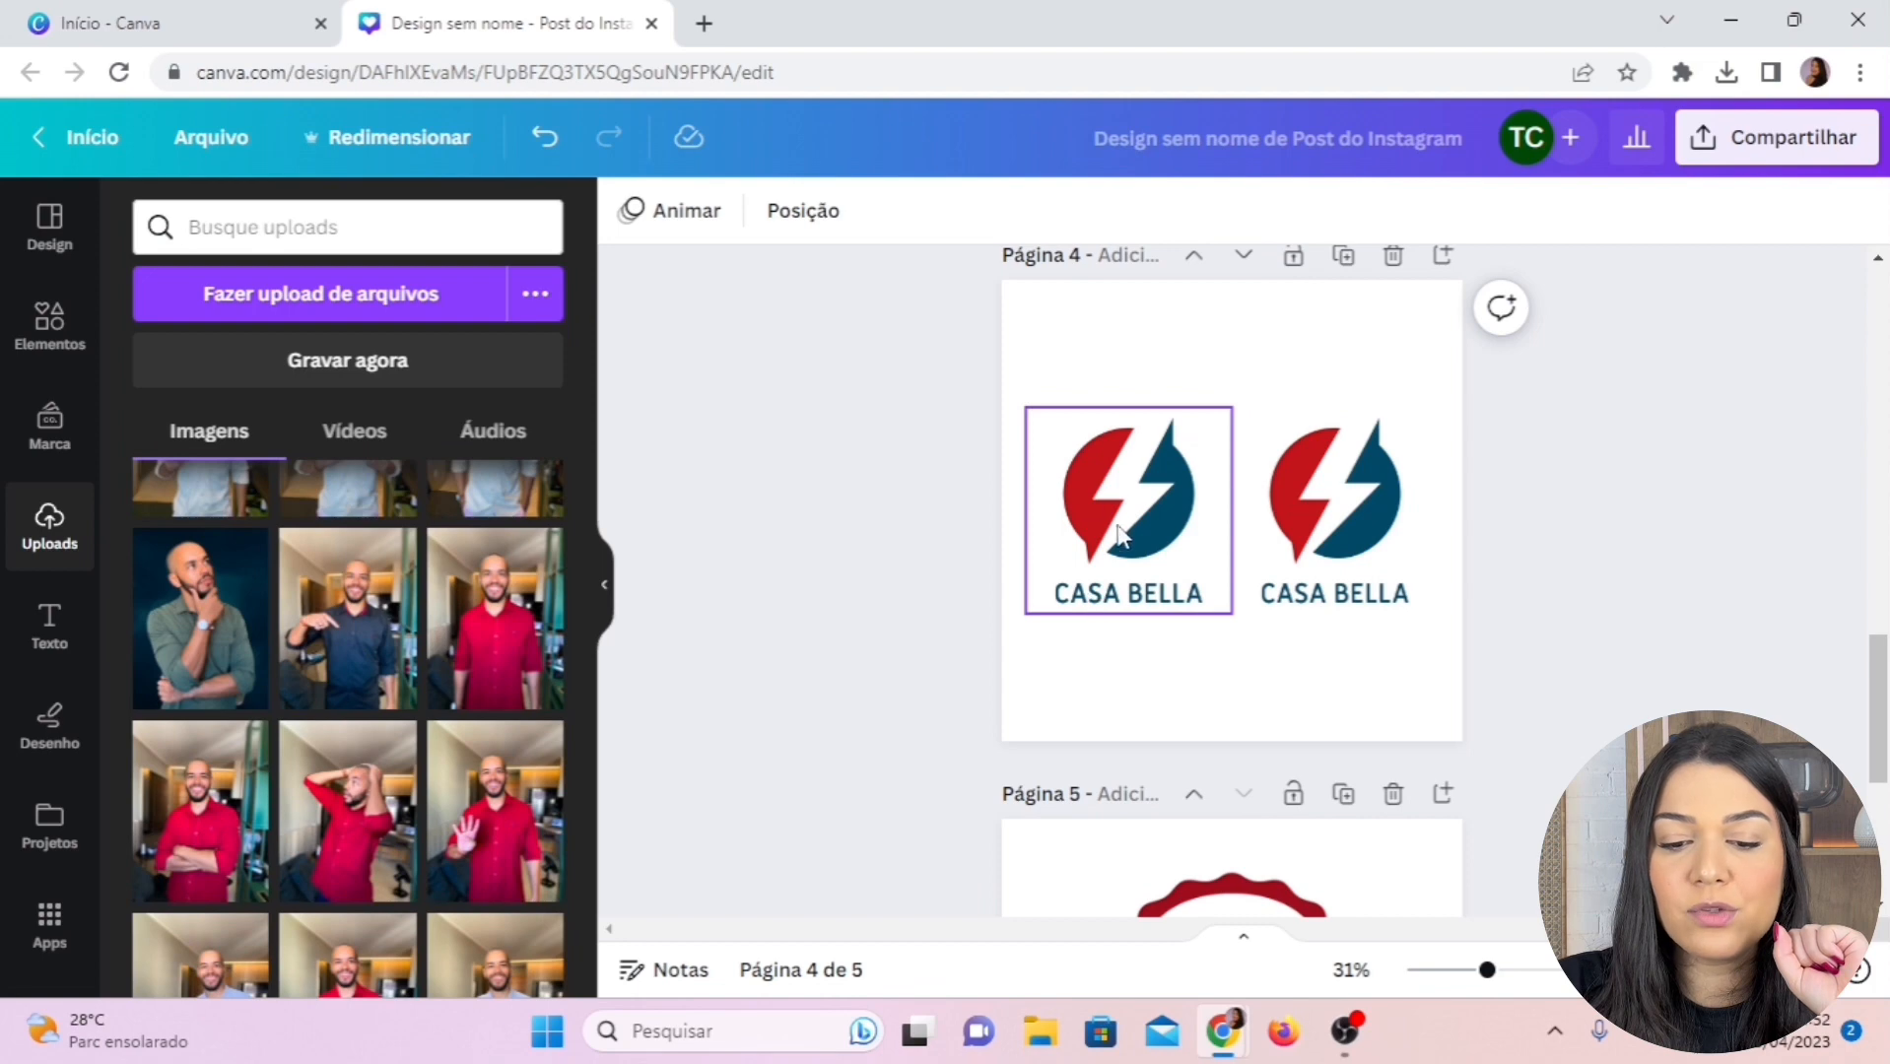
click(1229, 357)
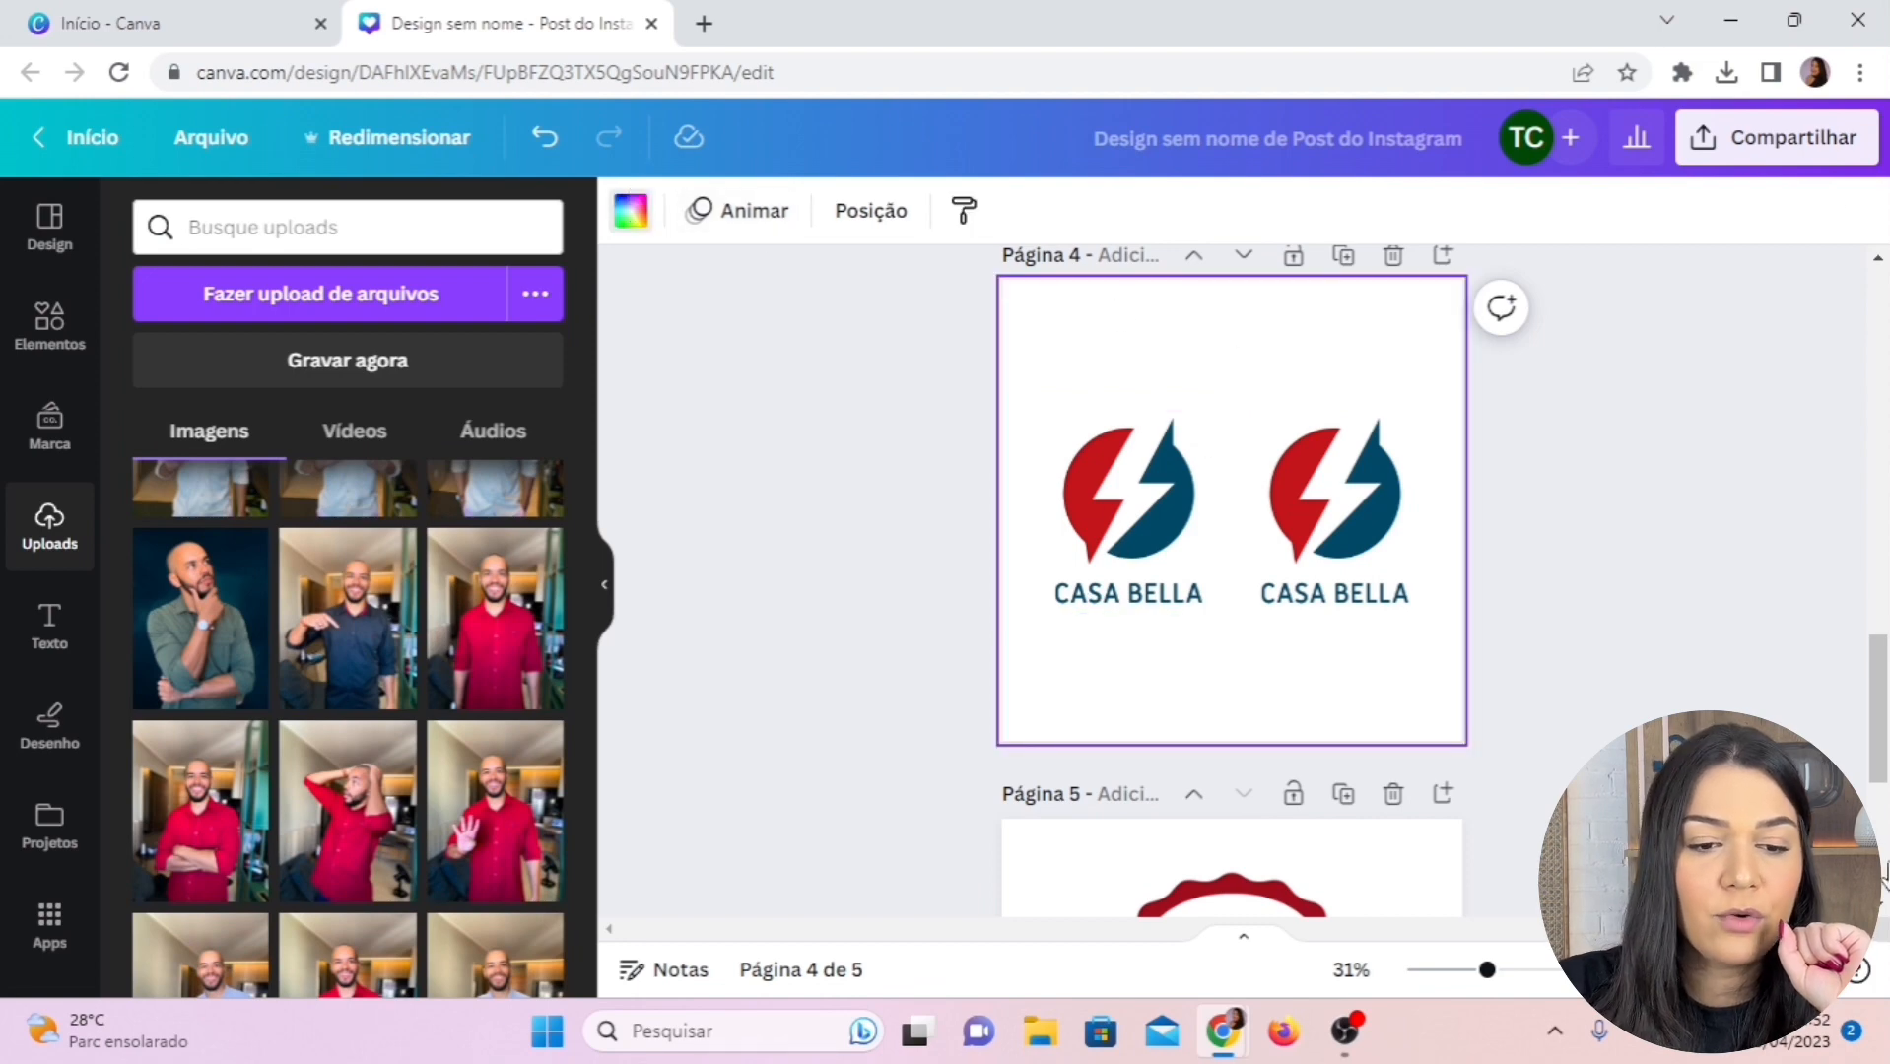
click(631, 210)
scroll(261, 666, down, 4)
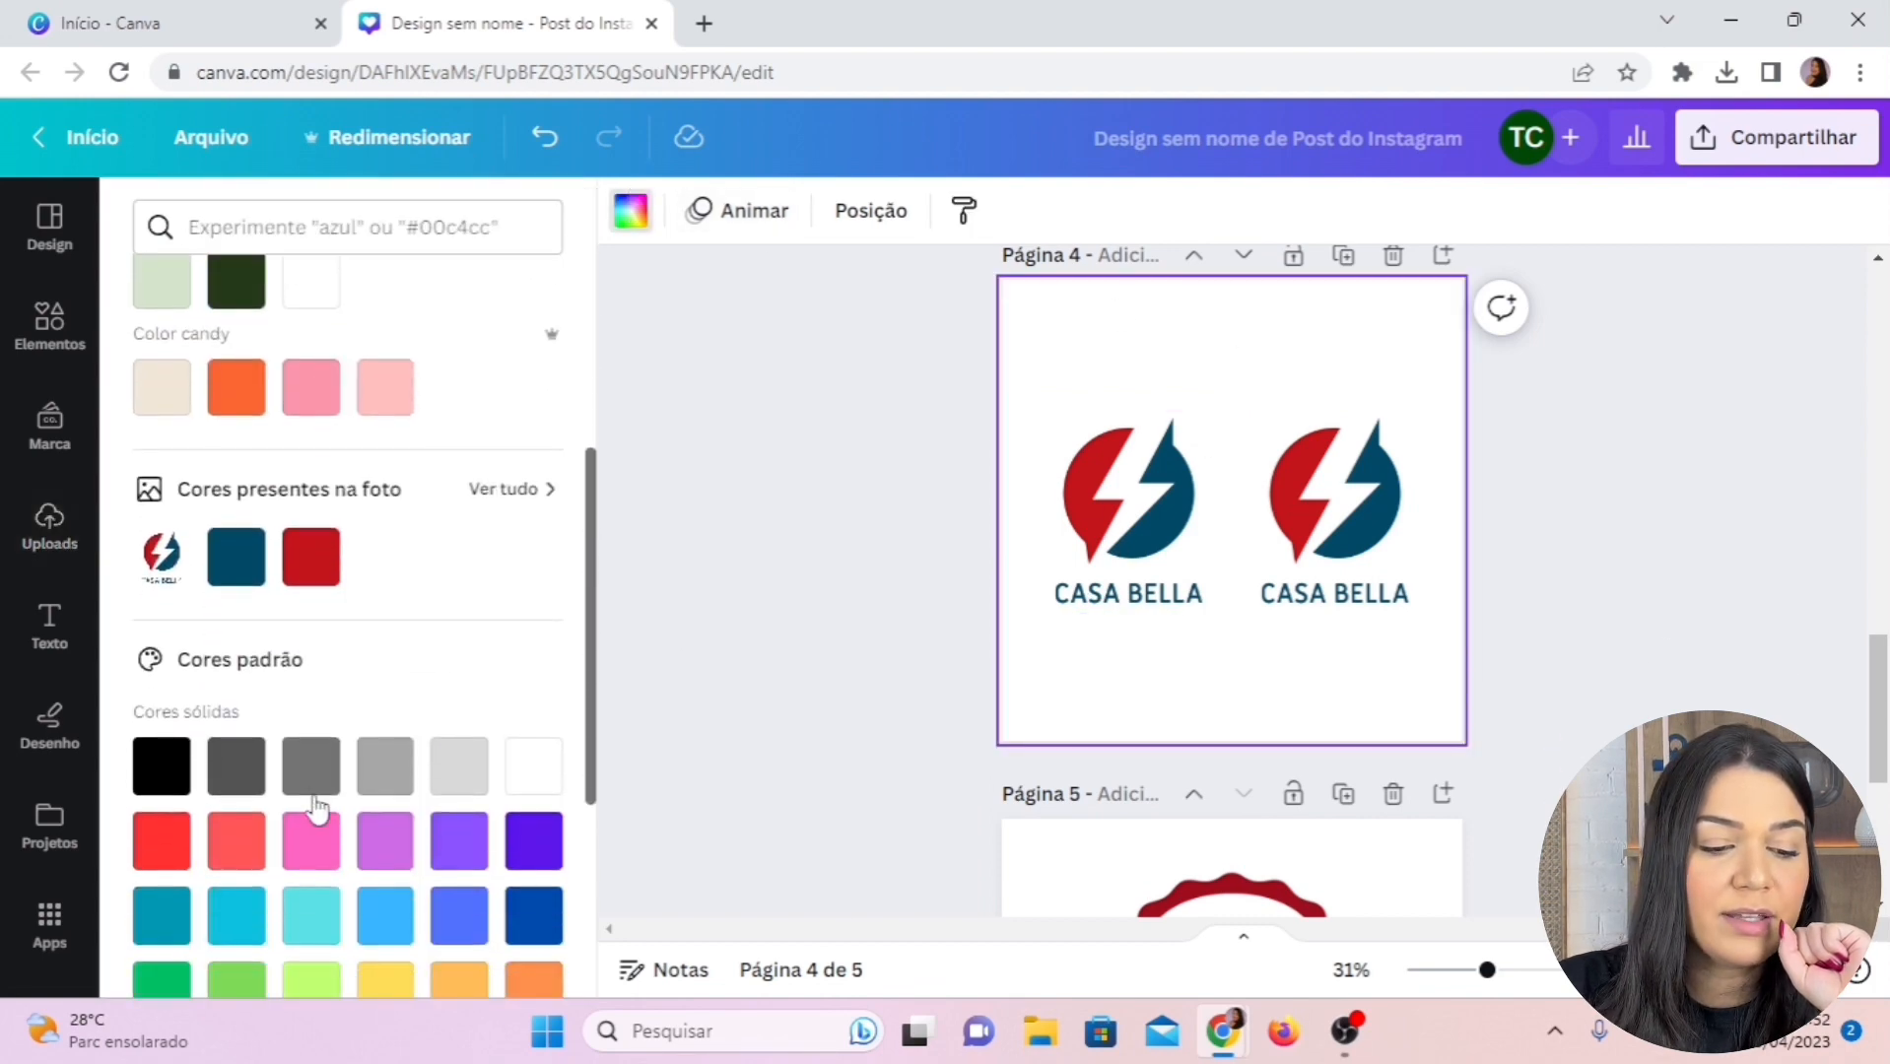
scroll(313, 793, down, 2)
click(161, 627)
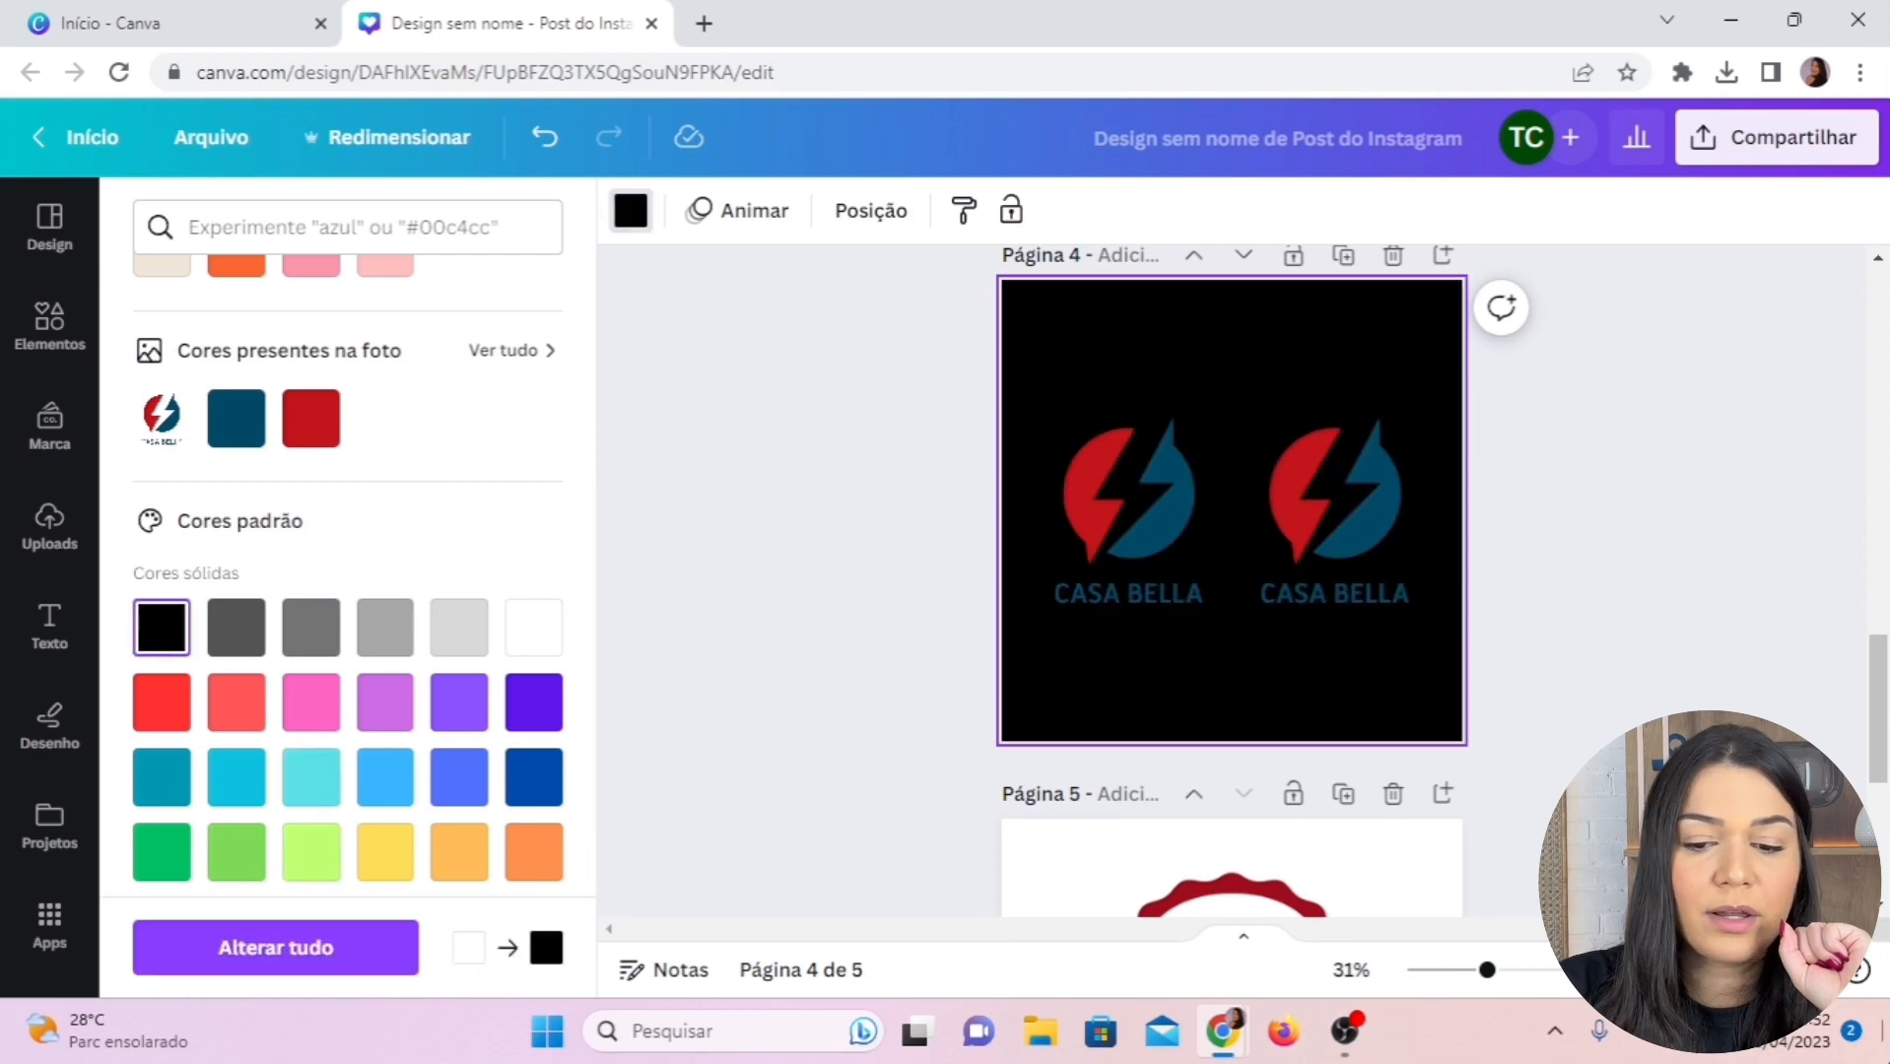
Set the background of page 5, which holds the two C&A logos, to solid black
scroll(1177, 491, up, 1)
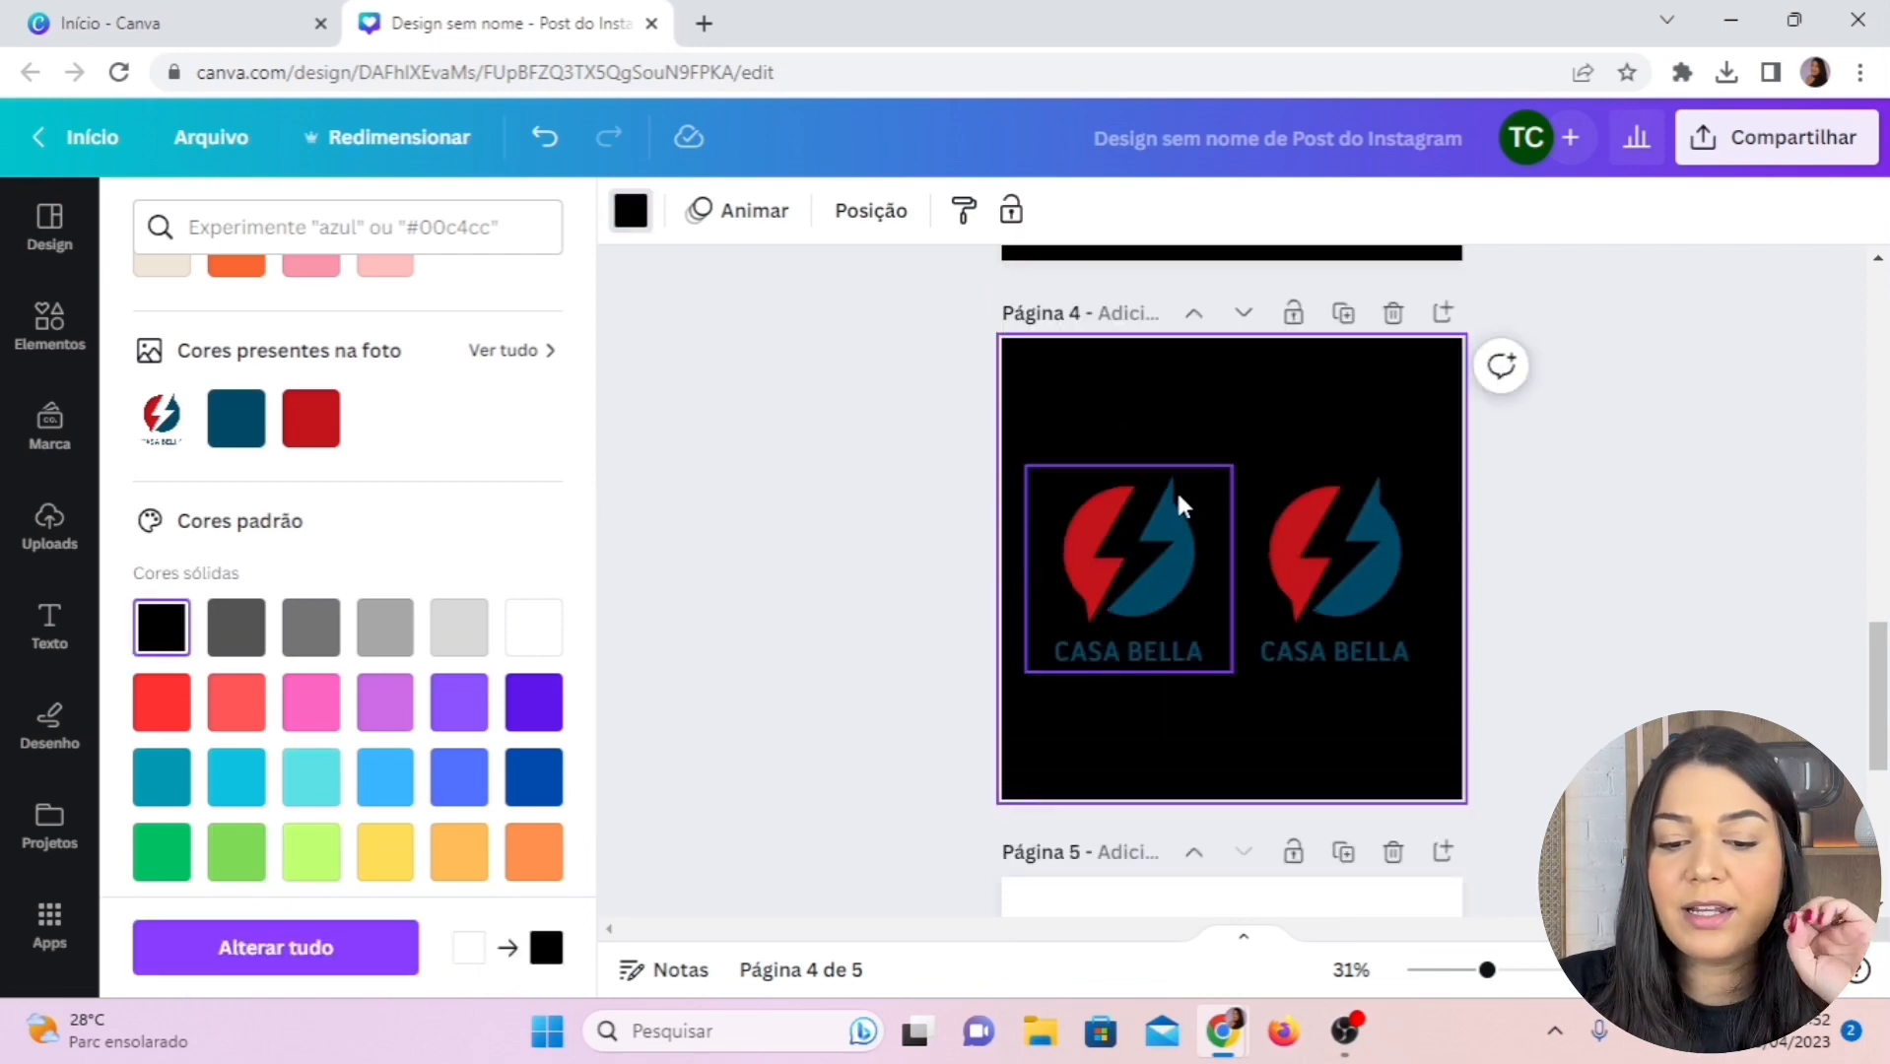
scroll(1143, 569, down, 8)
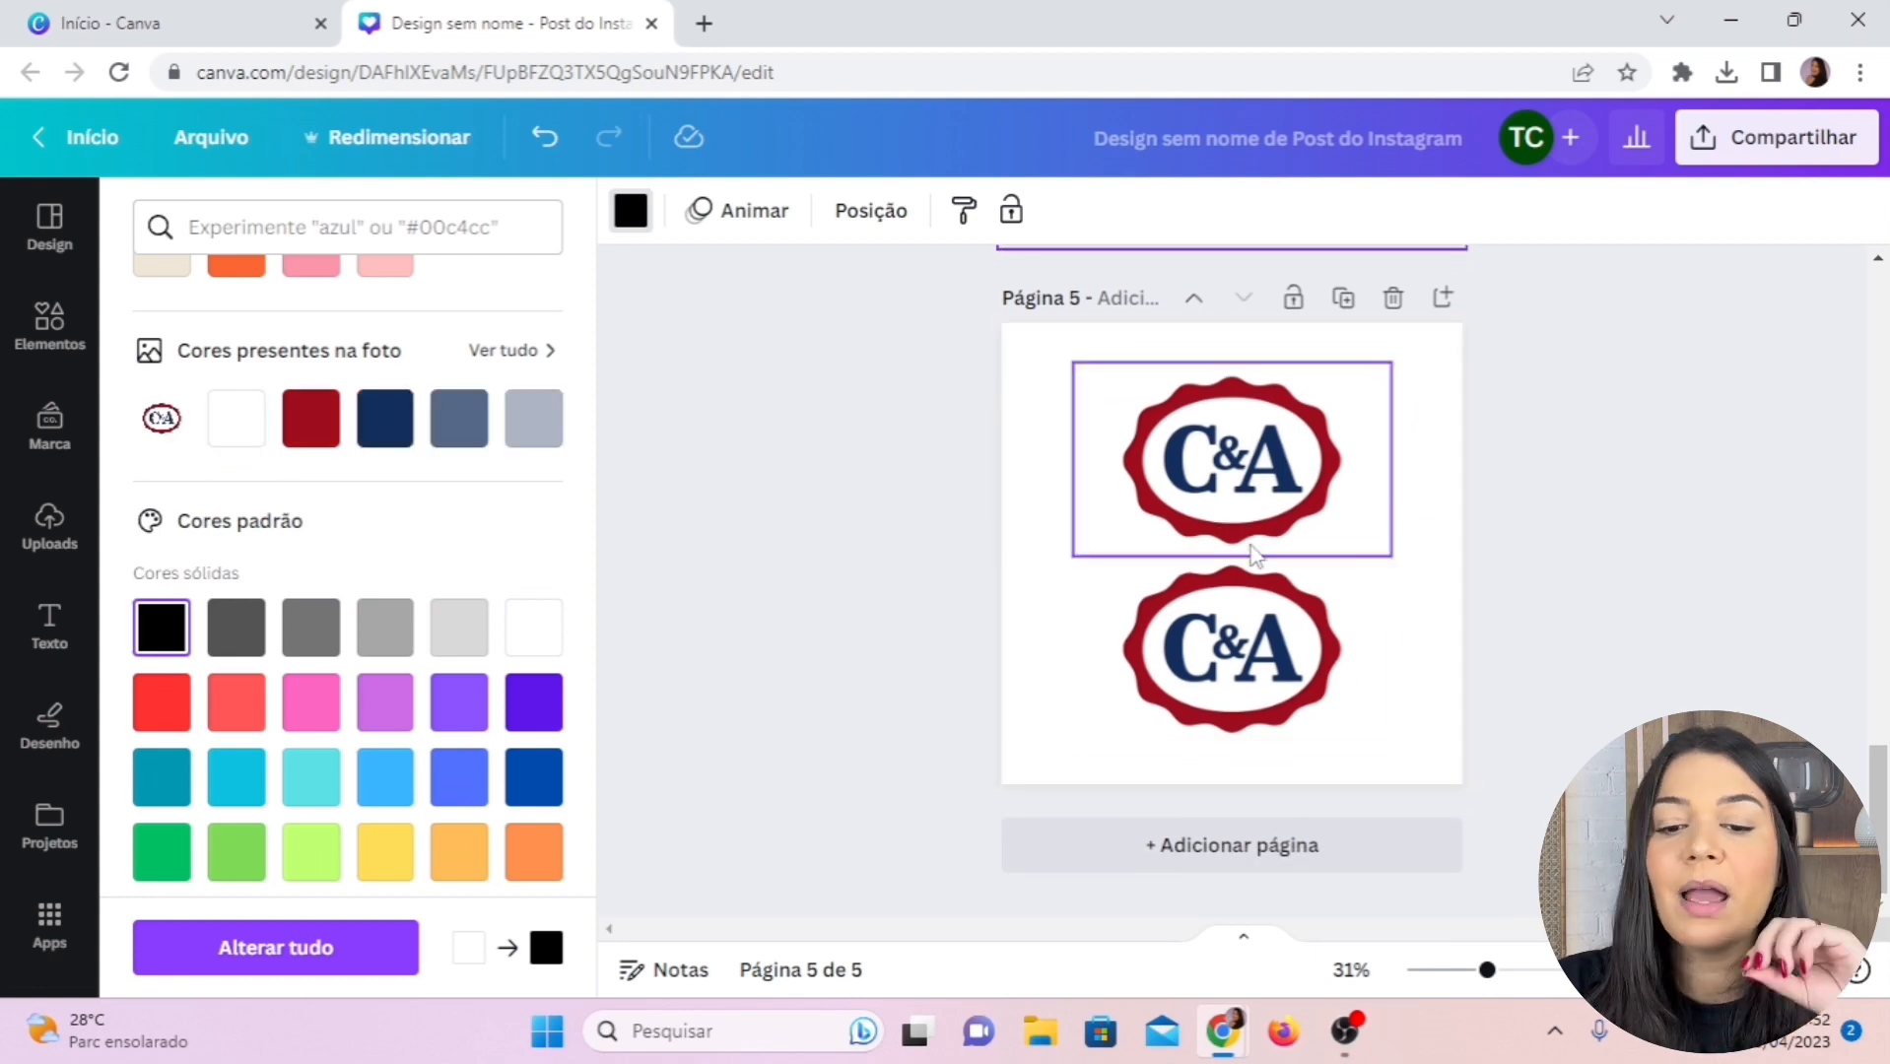
click(1023, 417)
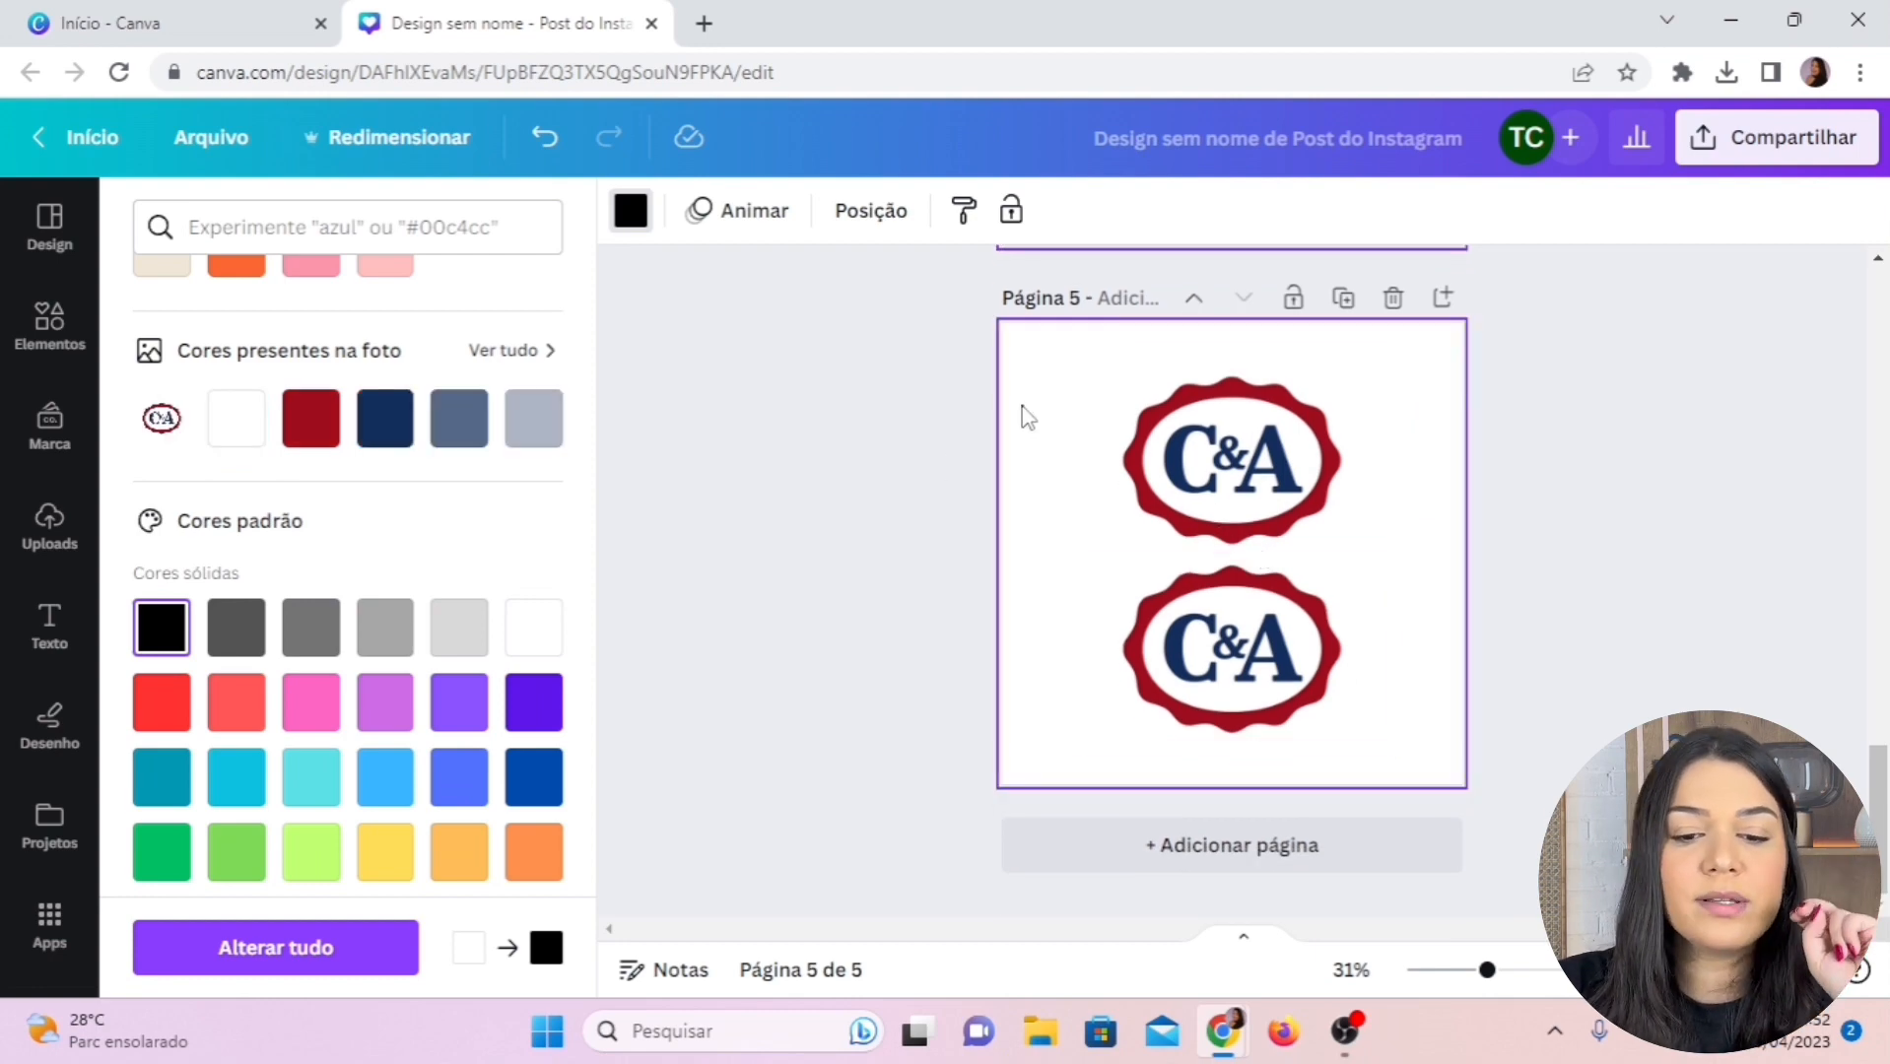
click(160, 629)
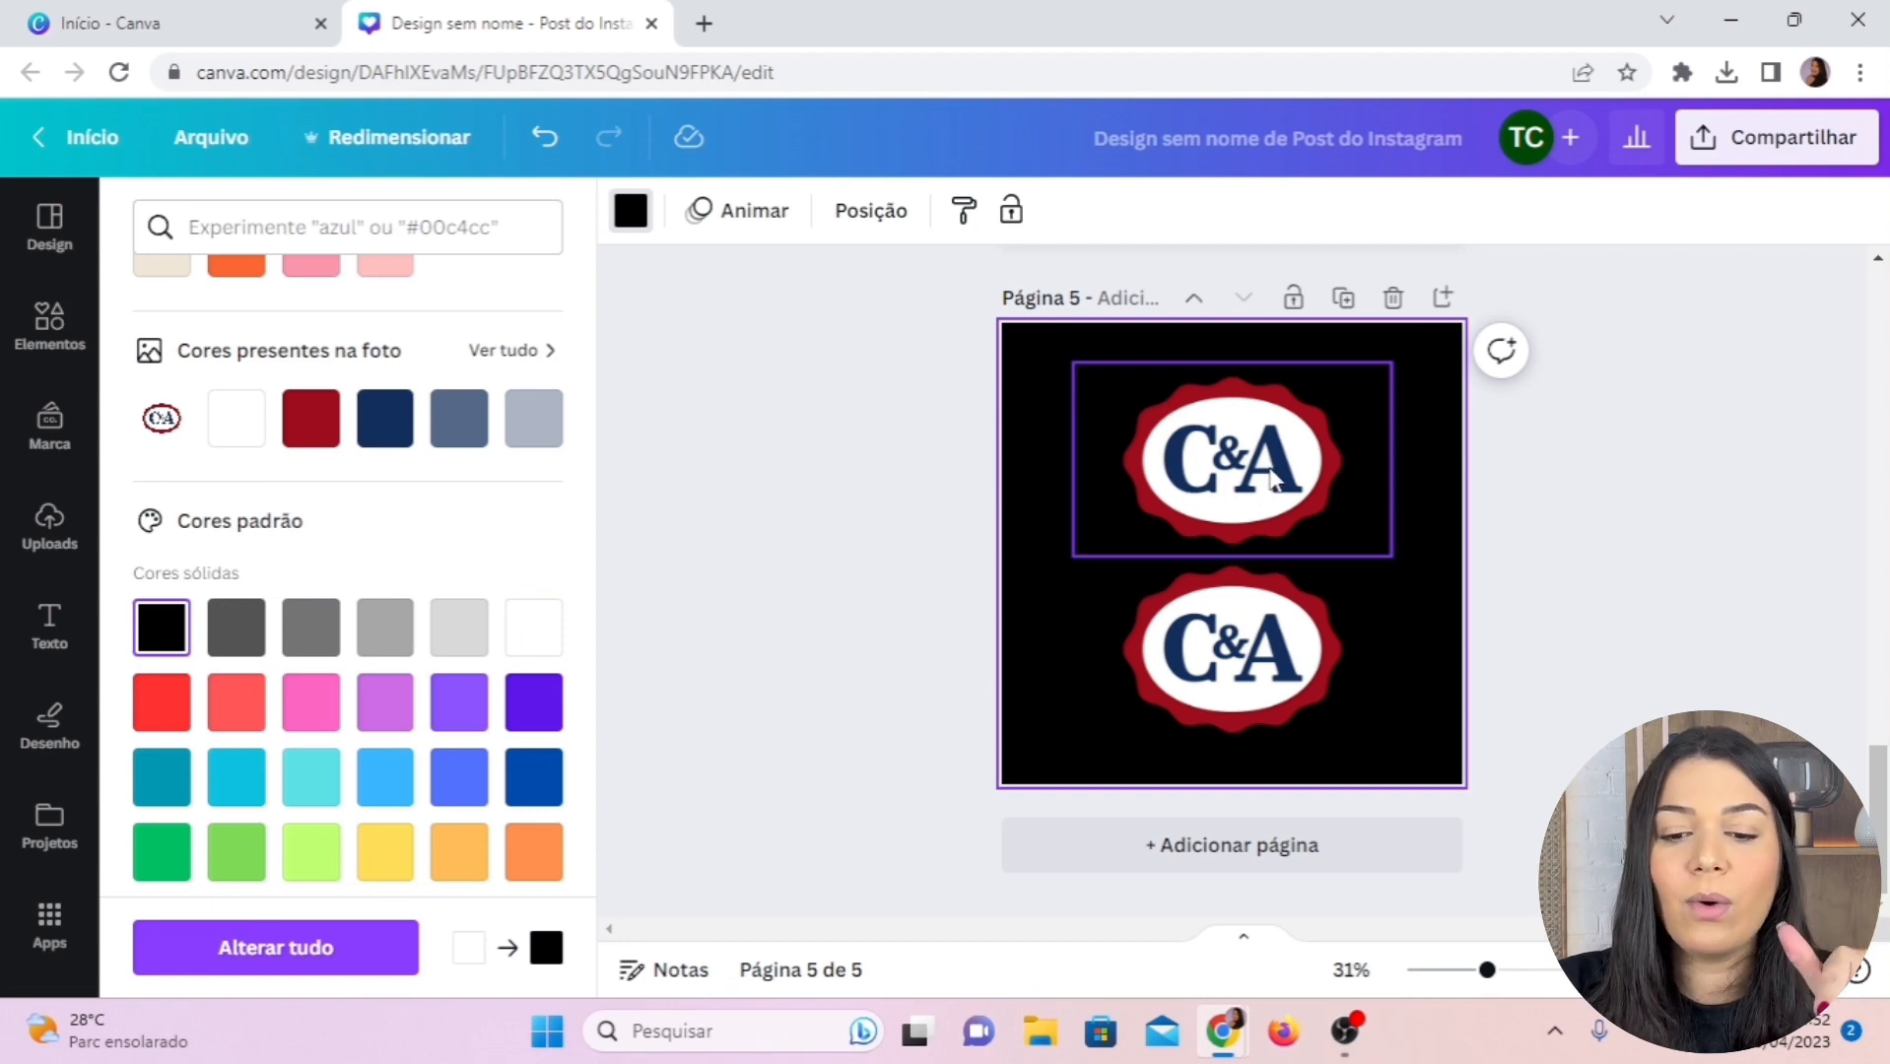
Apply the Blush duotone effect to the second Casa Bella logo on page 4
scroll(1299, 456, up, 5)
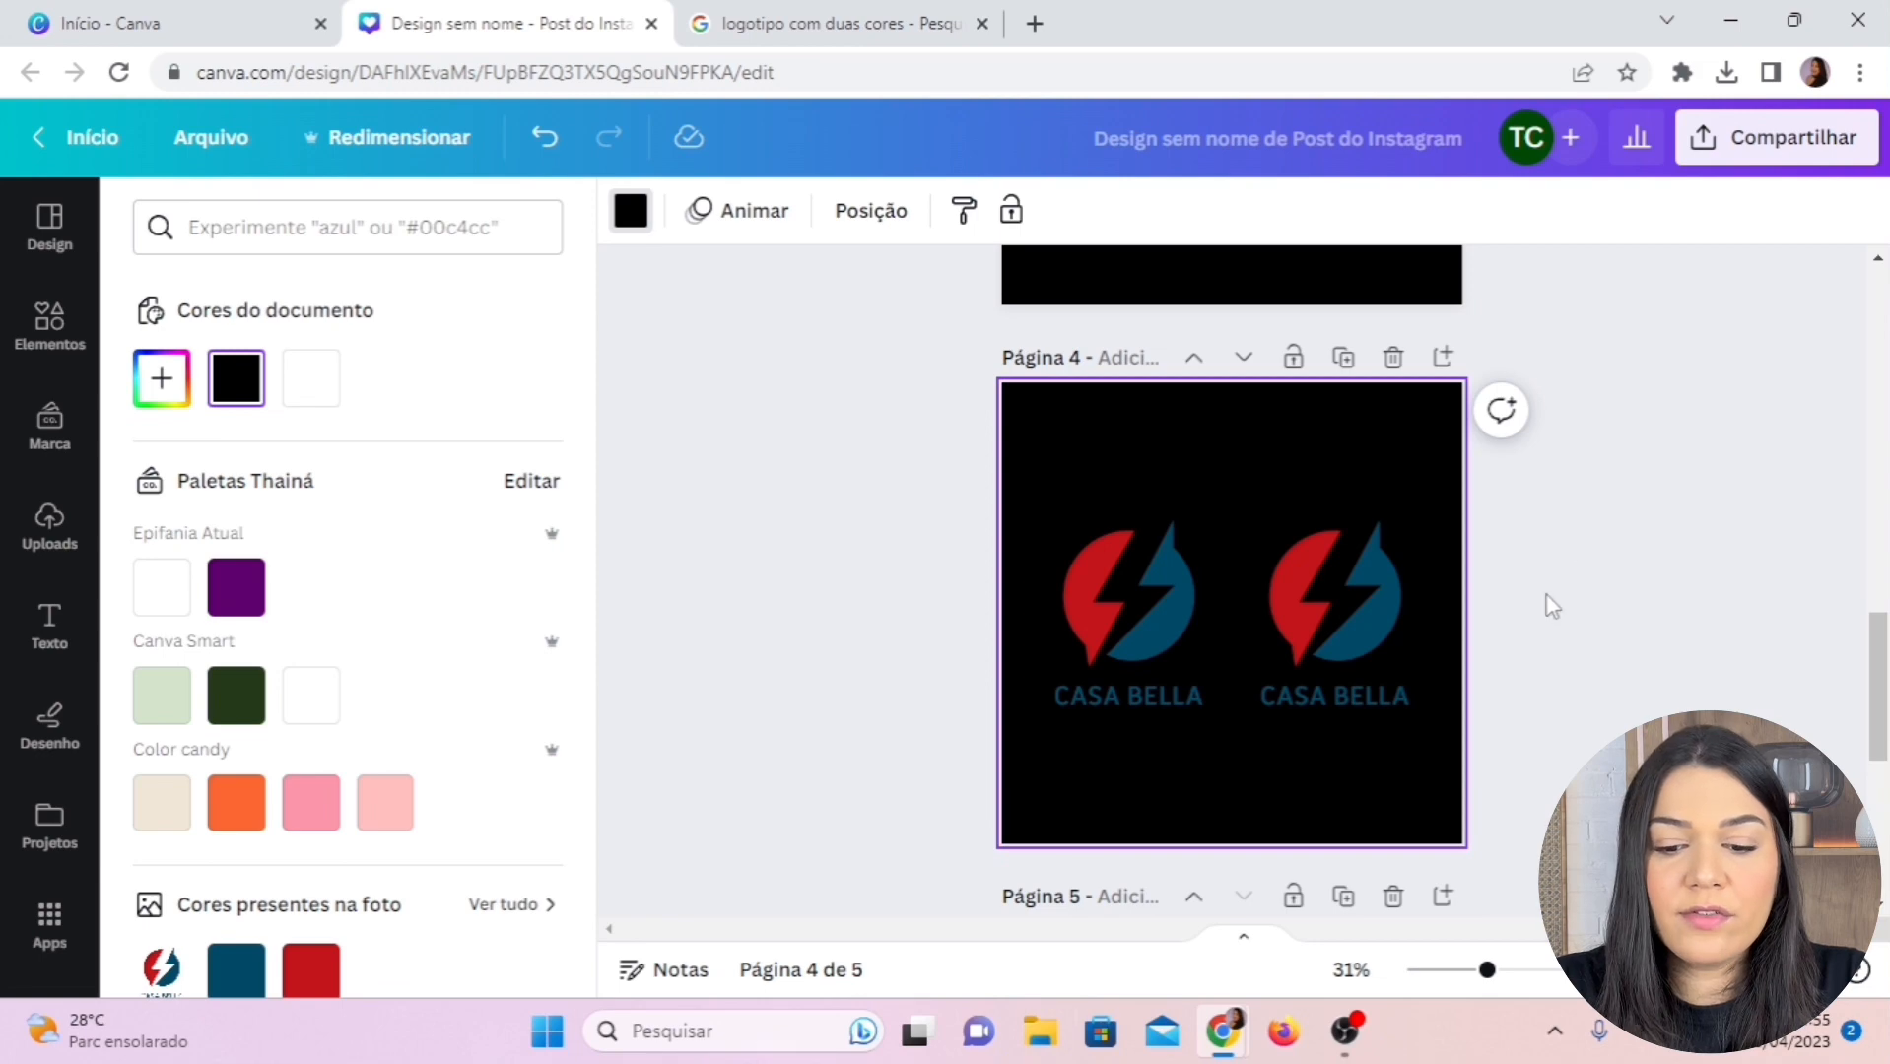
click(1329, 591)
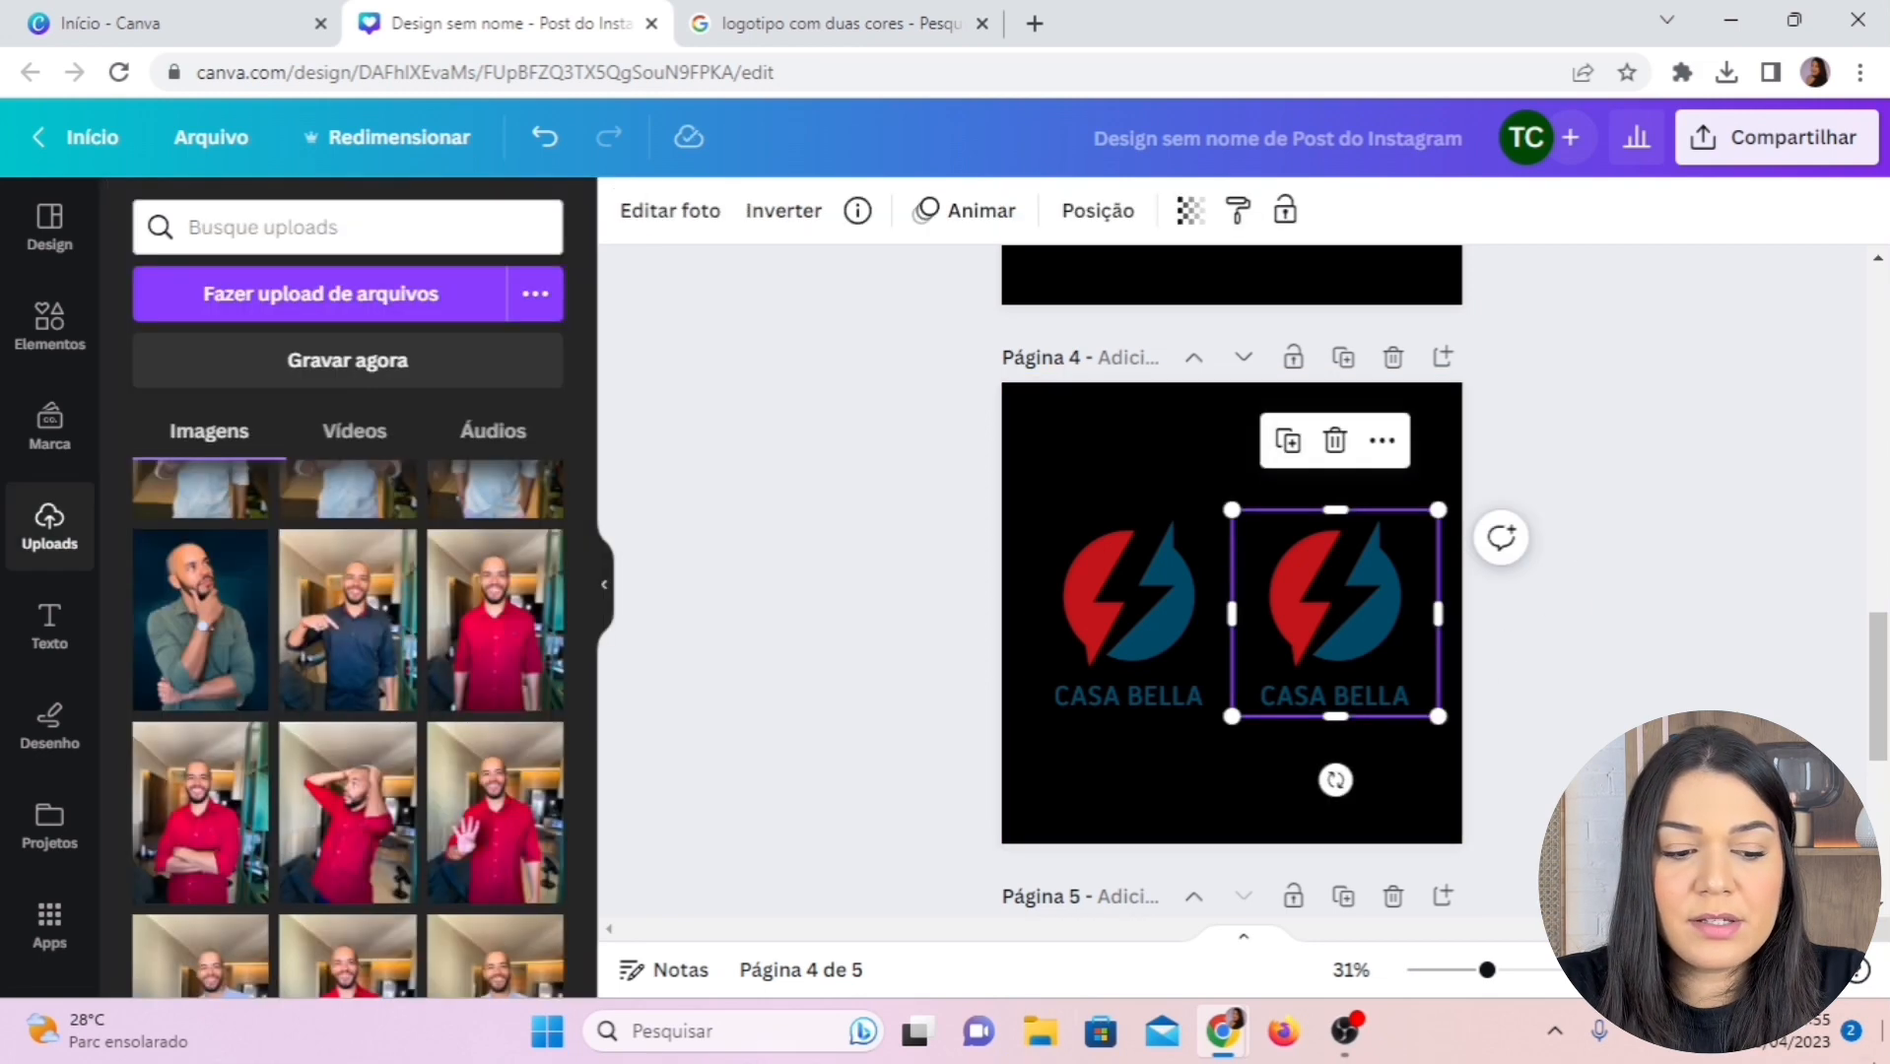
click(669, 218)
scroll(320, 537, down, 4)
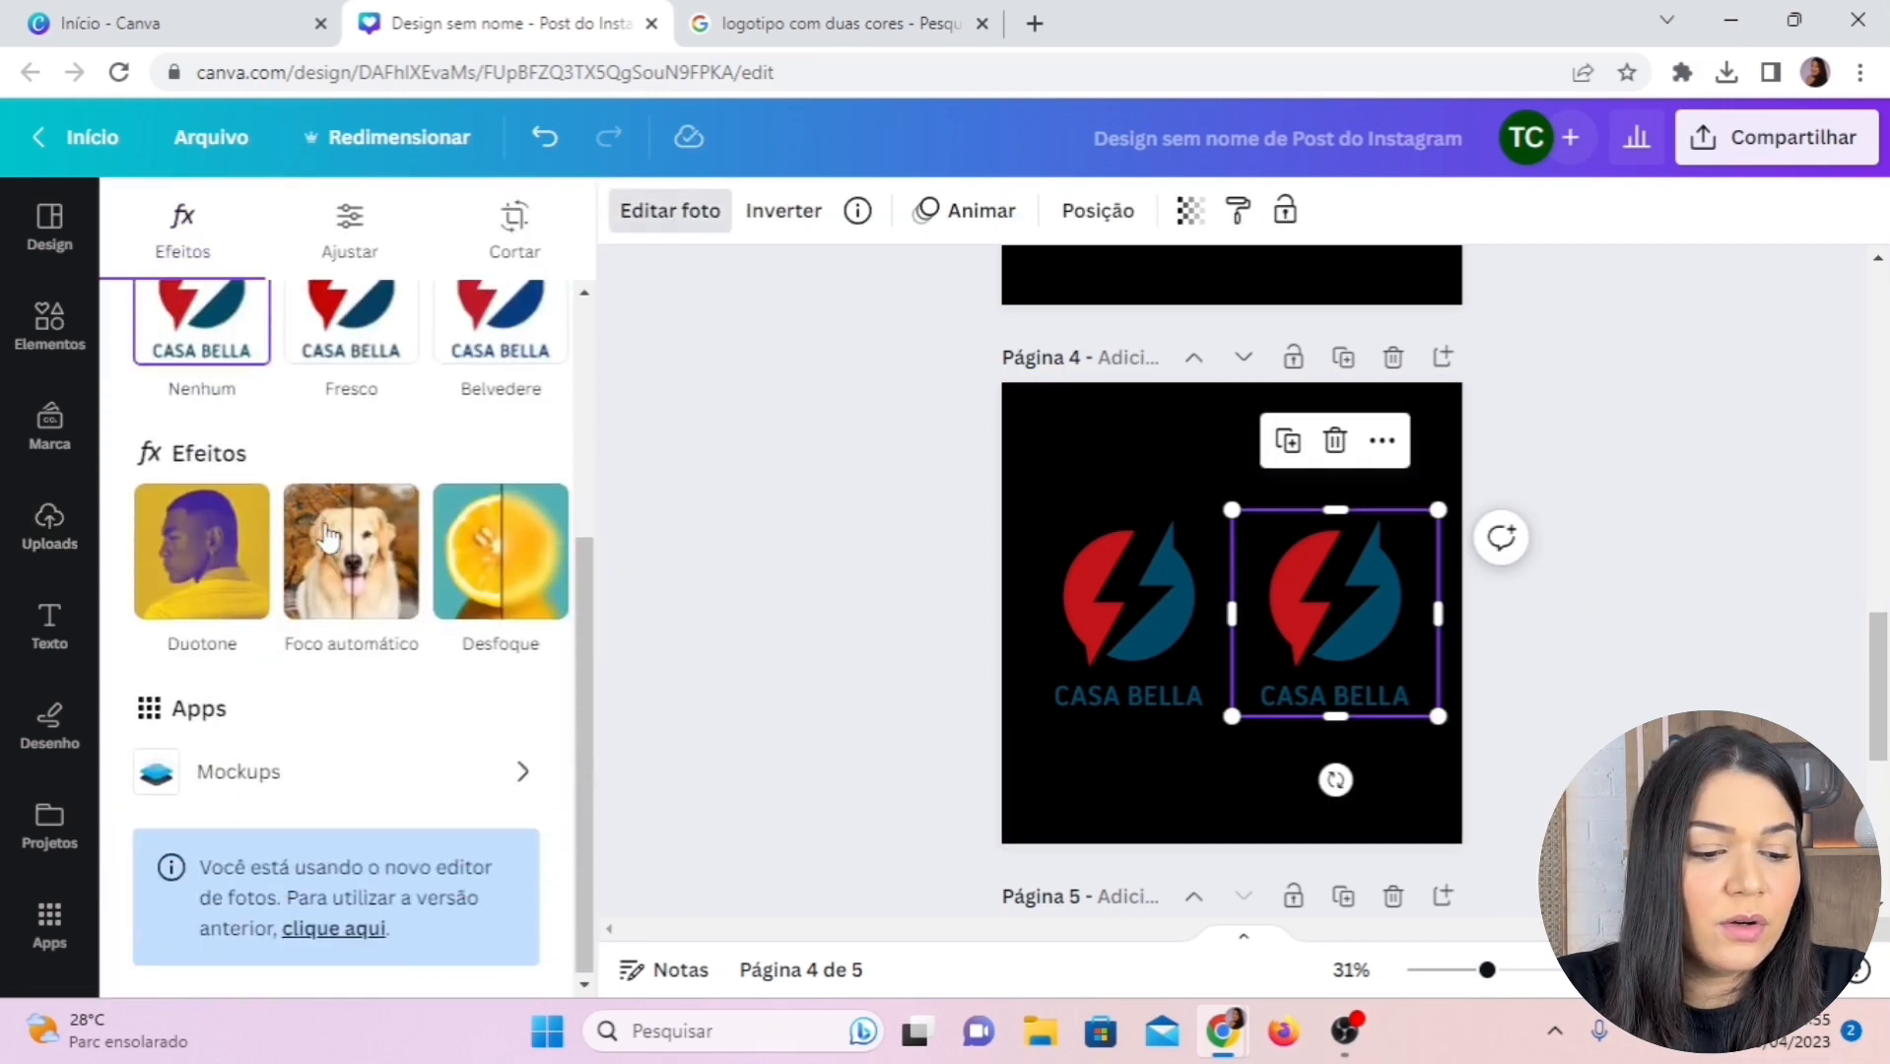
click(168, 603)
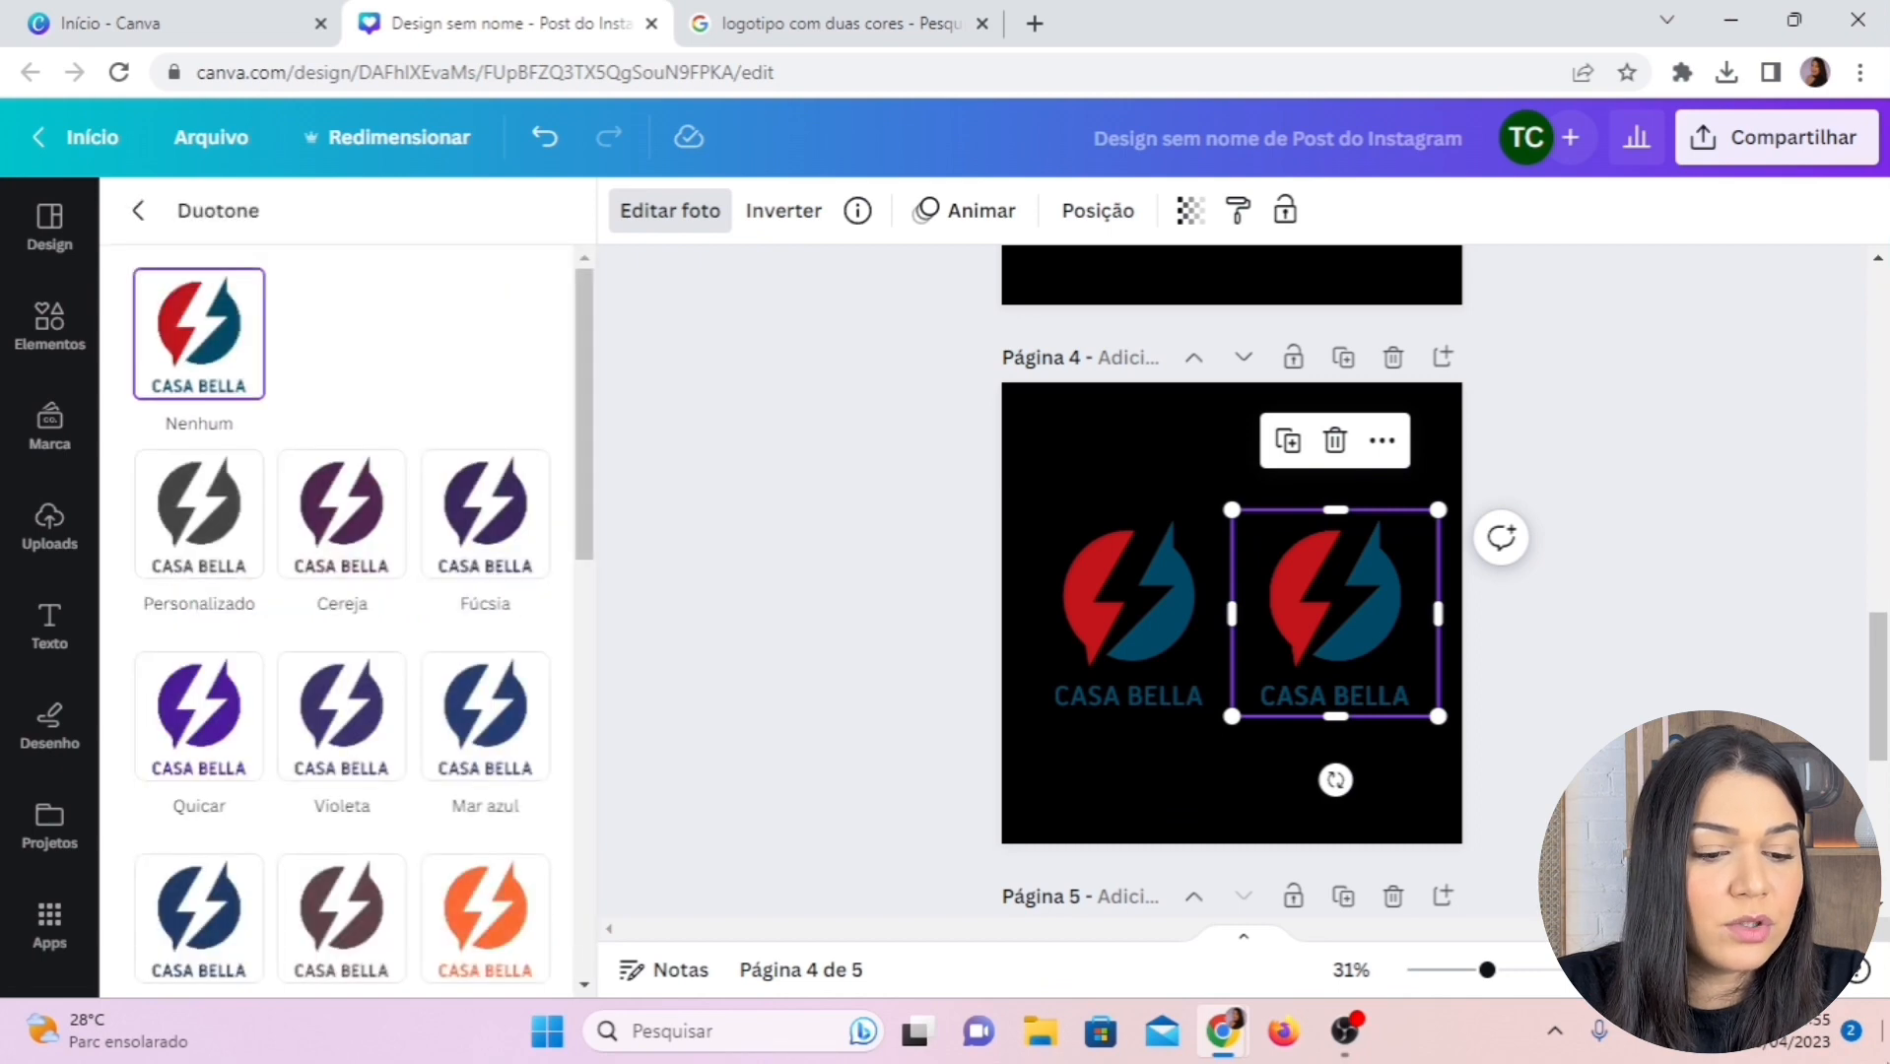
scroll(392, 451, down, 4)
click(363, 702)
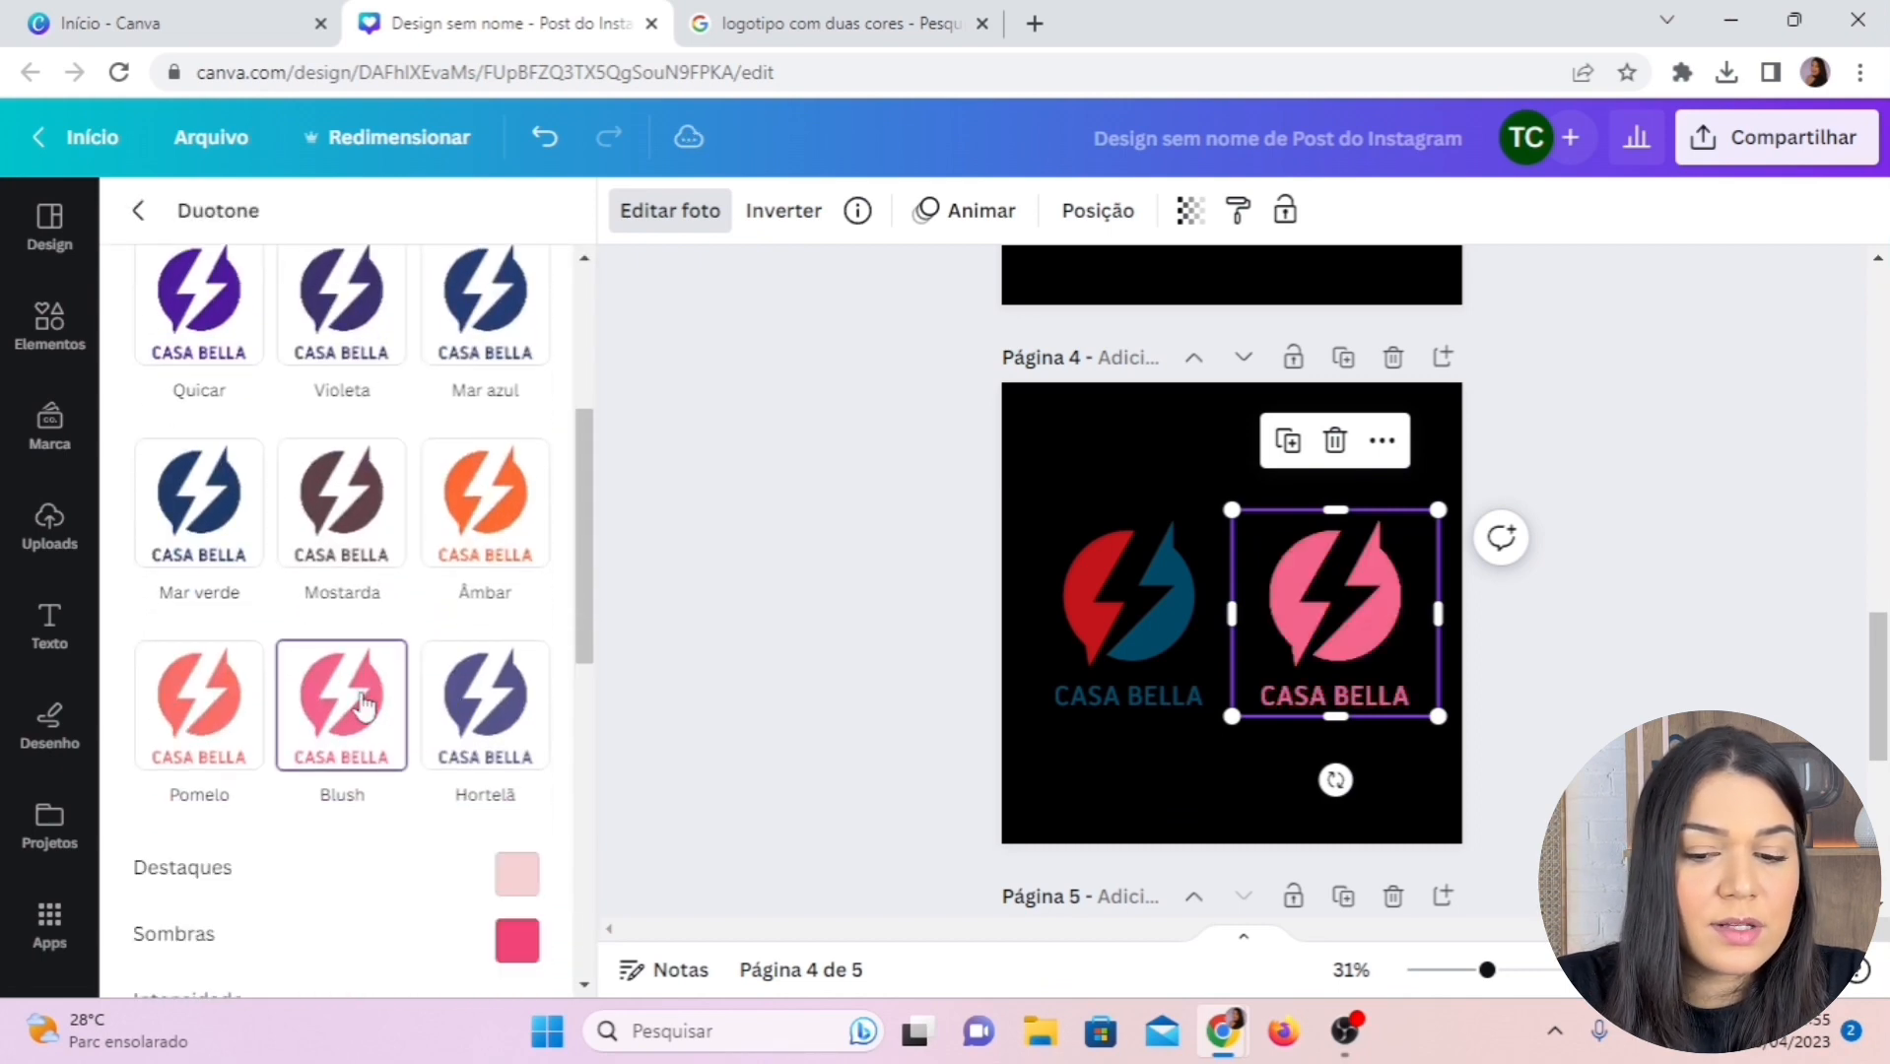
Set the Casa Bella logo's duotone highlights color to light blue #00C2FF and copy its color code
scroll(493, 700, down, 2)
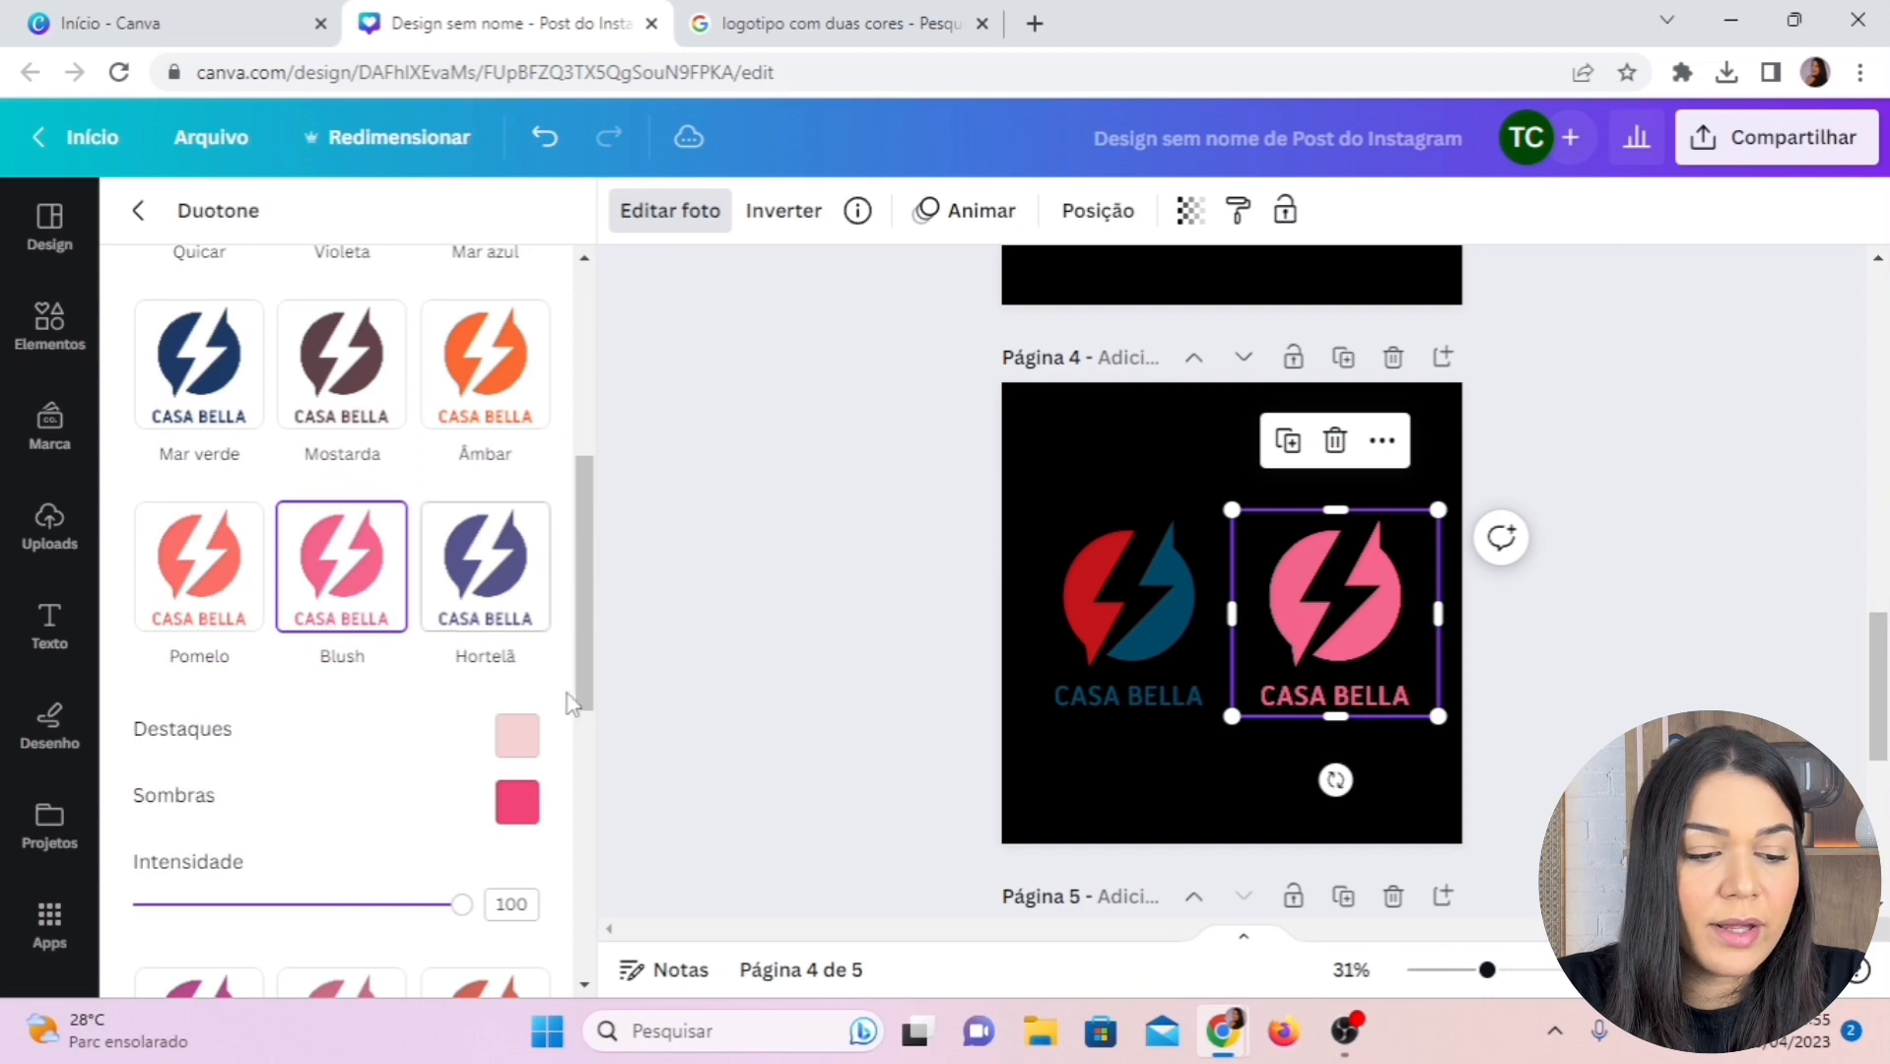
scroll(552, 690, down, 2)
click(517, 597)
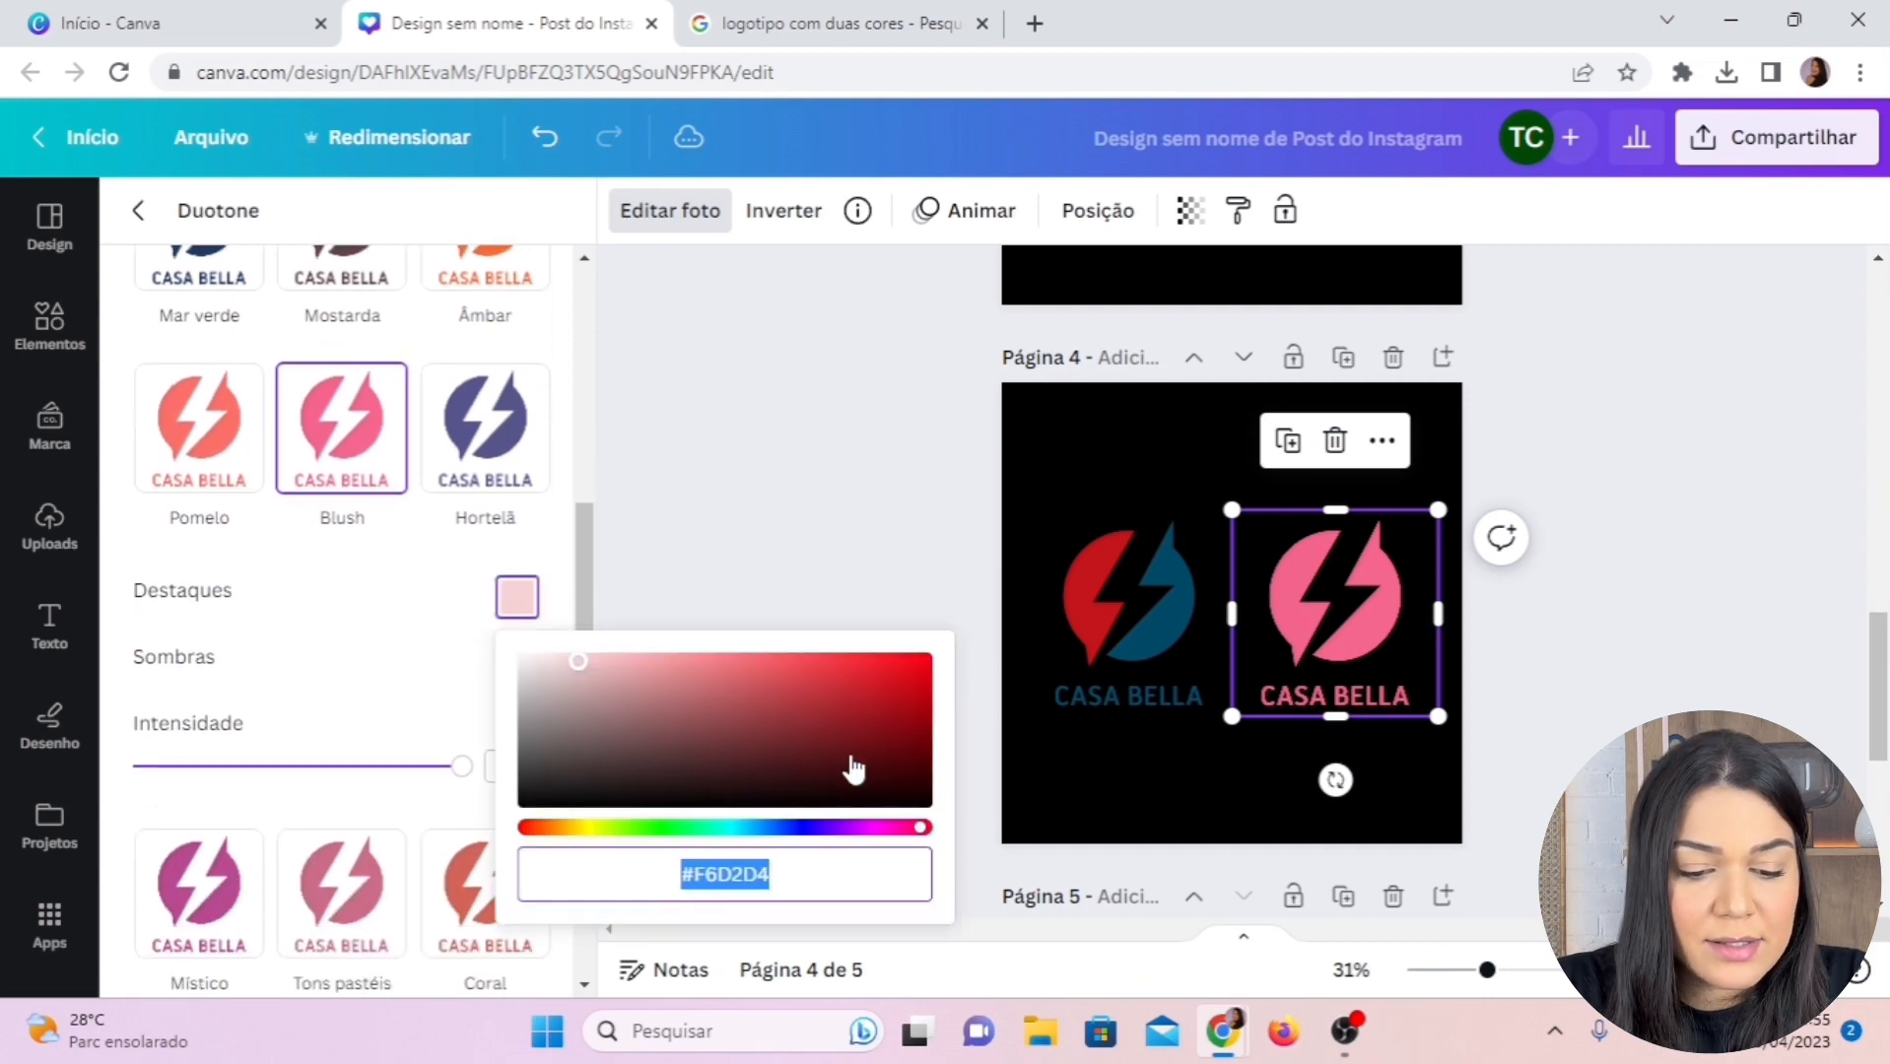
click(741, 827)
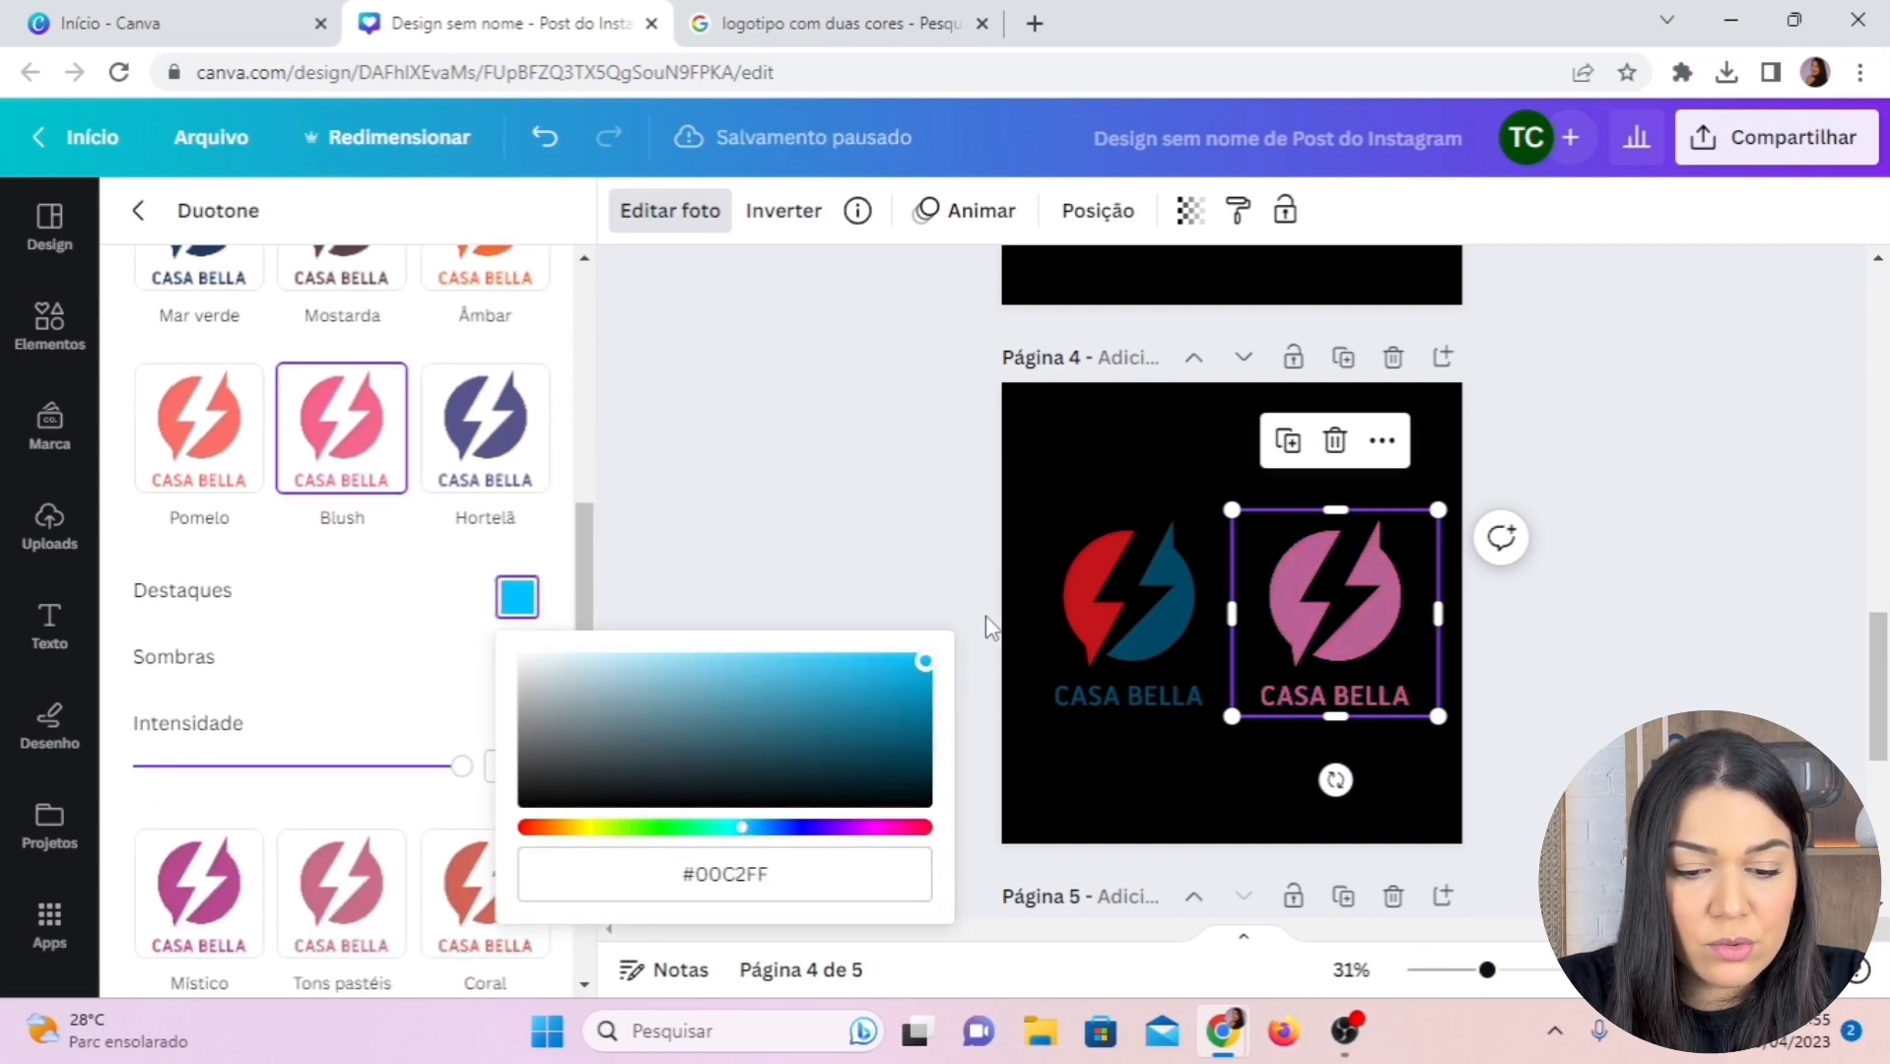
click(697, 867)
key(ctrl+c)
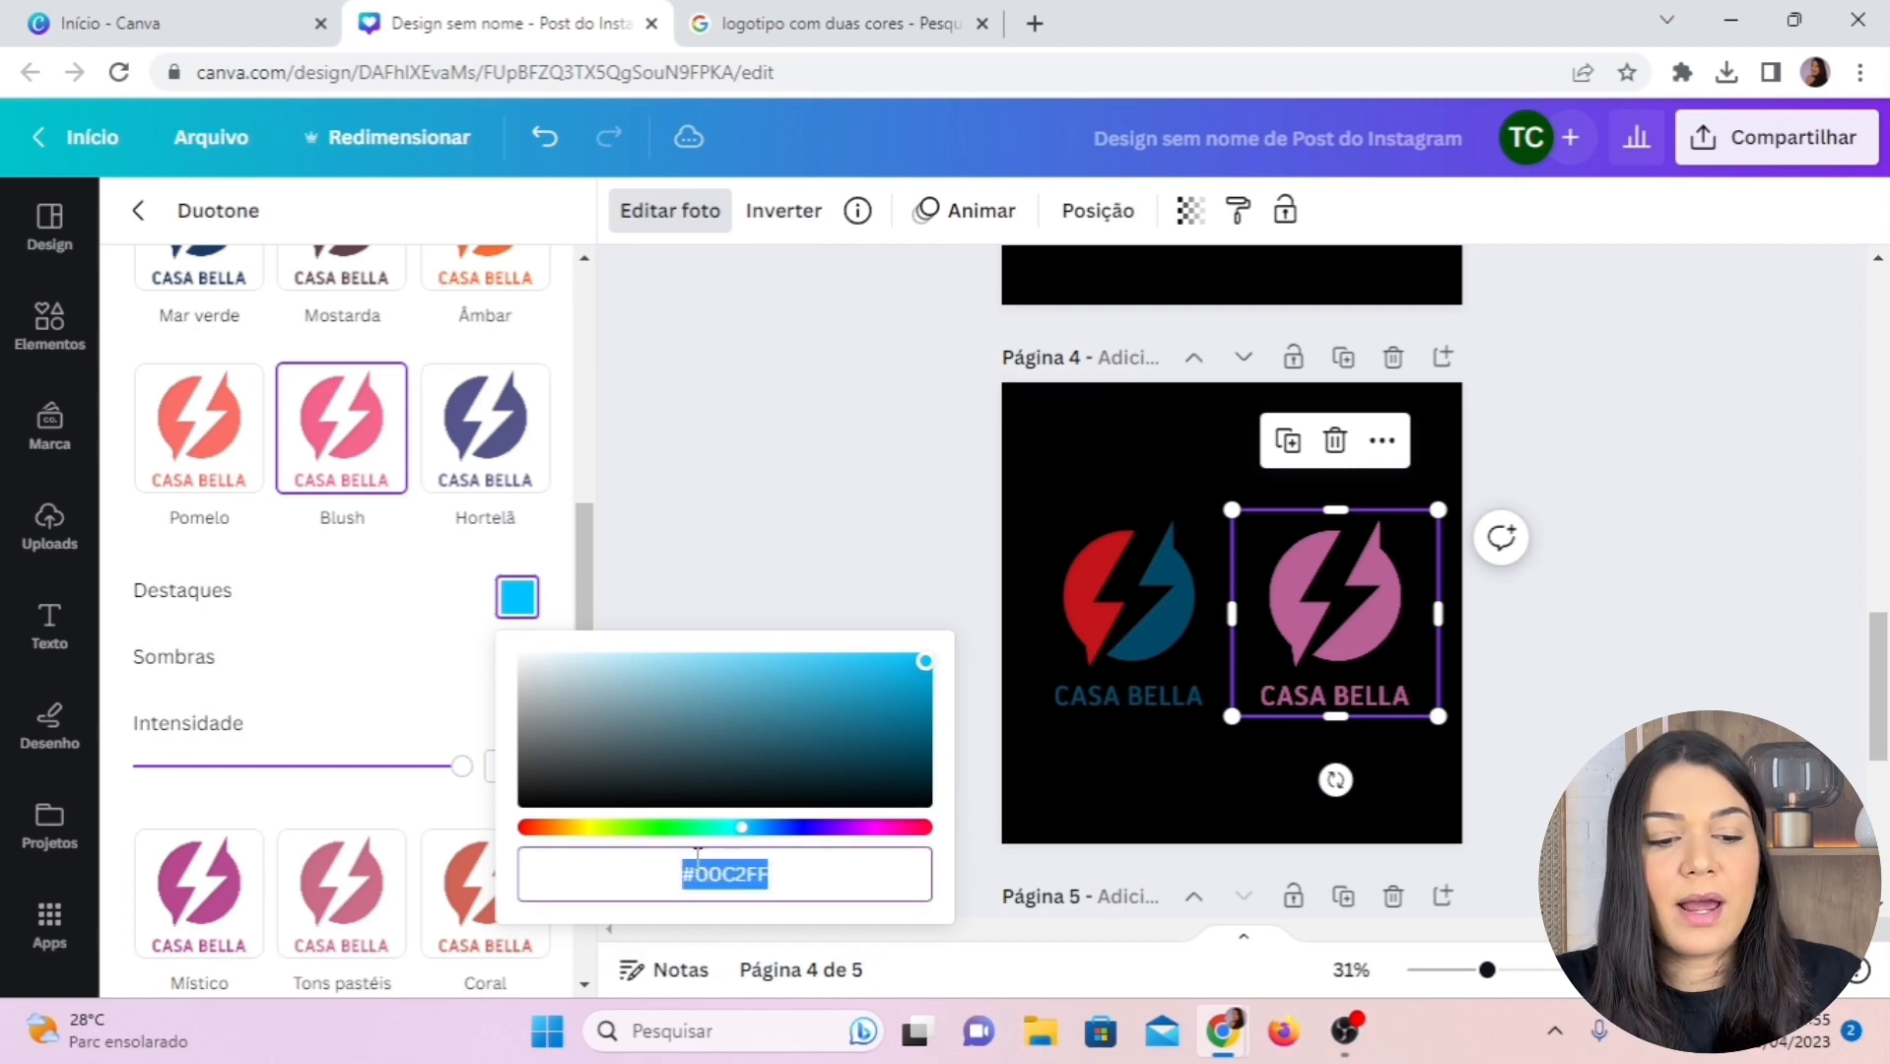
Paste #00C2FF as the Casa Bella logo's duotone shadows color and finish editing the logo
click(414, 630)
click(518, 663)
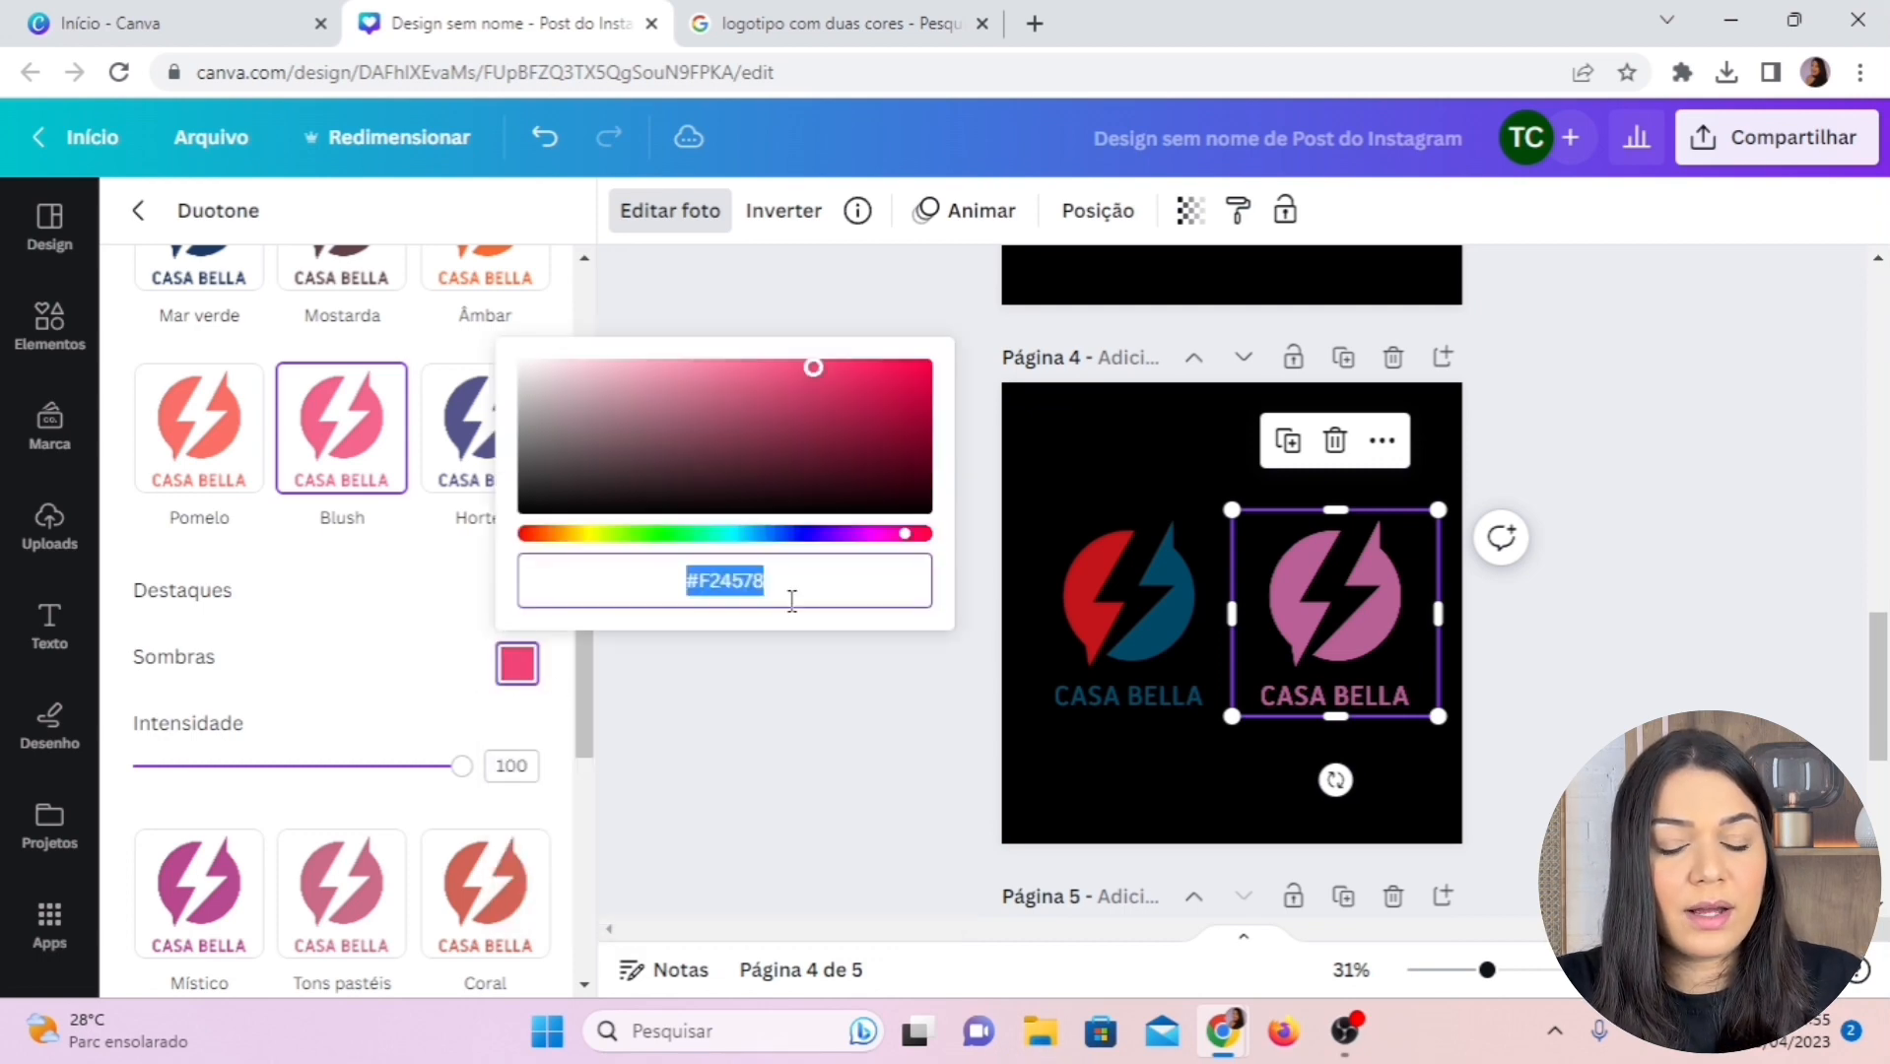
key(ctrl+v)
click(1609, 480)
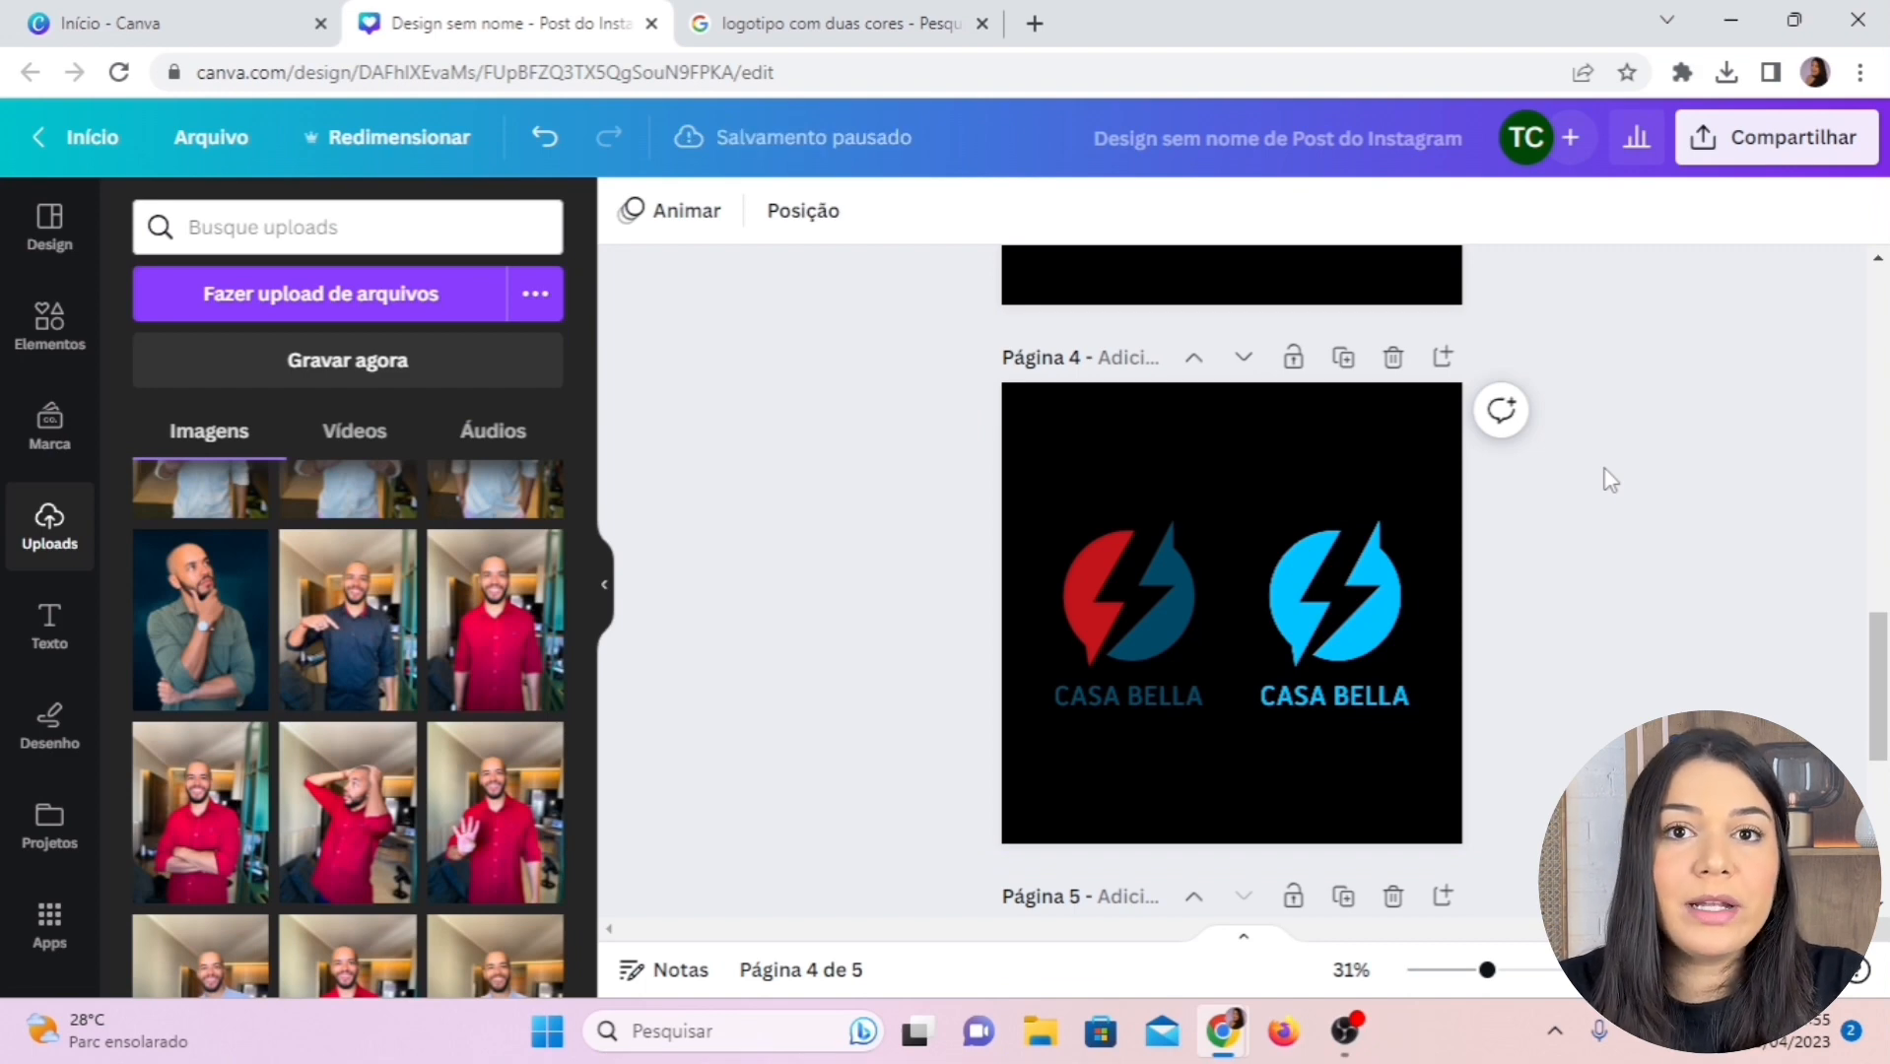
Compare the recolored Casa Bella logo with the original on page 4 up close
scroll(1612, 536, up, 5)
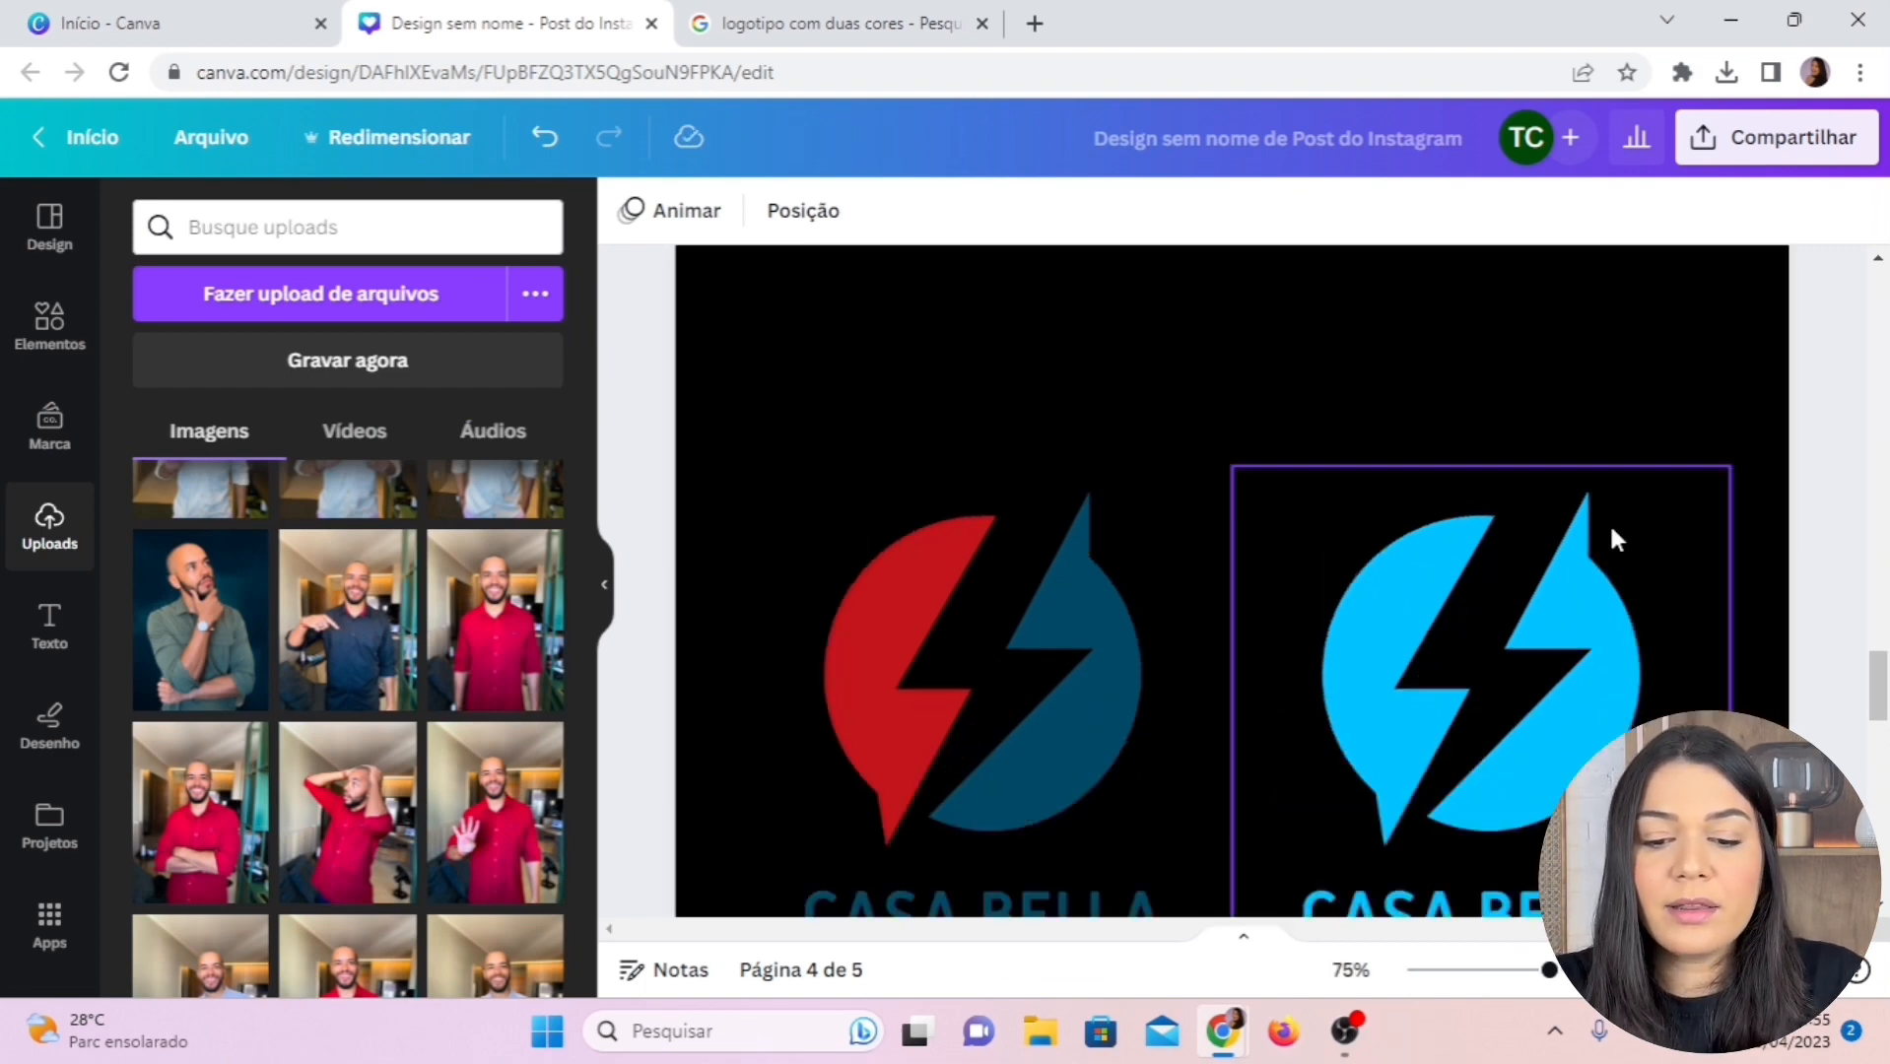
scroll(1609, 523, down, 3)
scroll(1609, 522, up, 2)
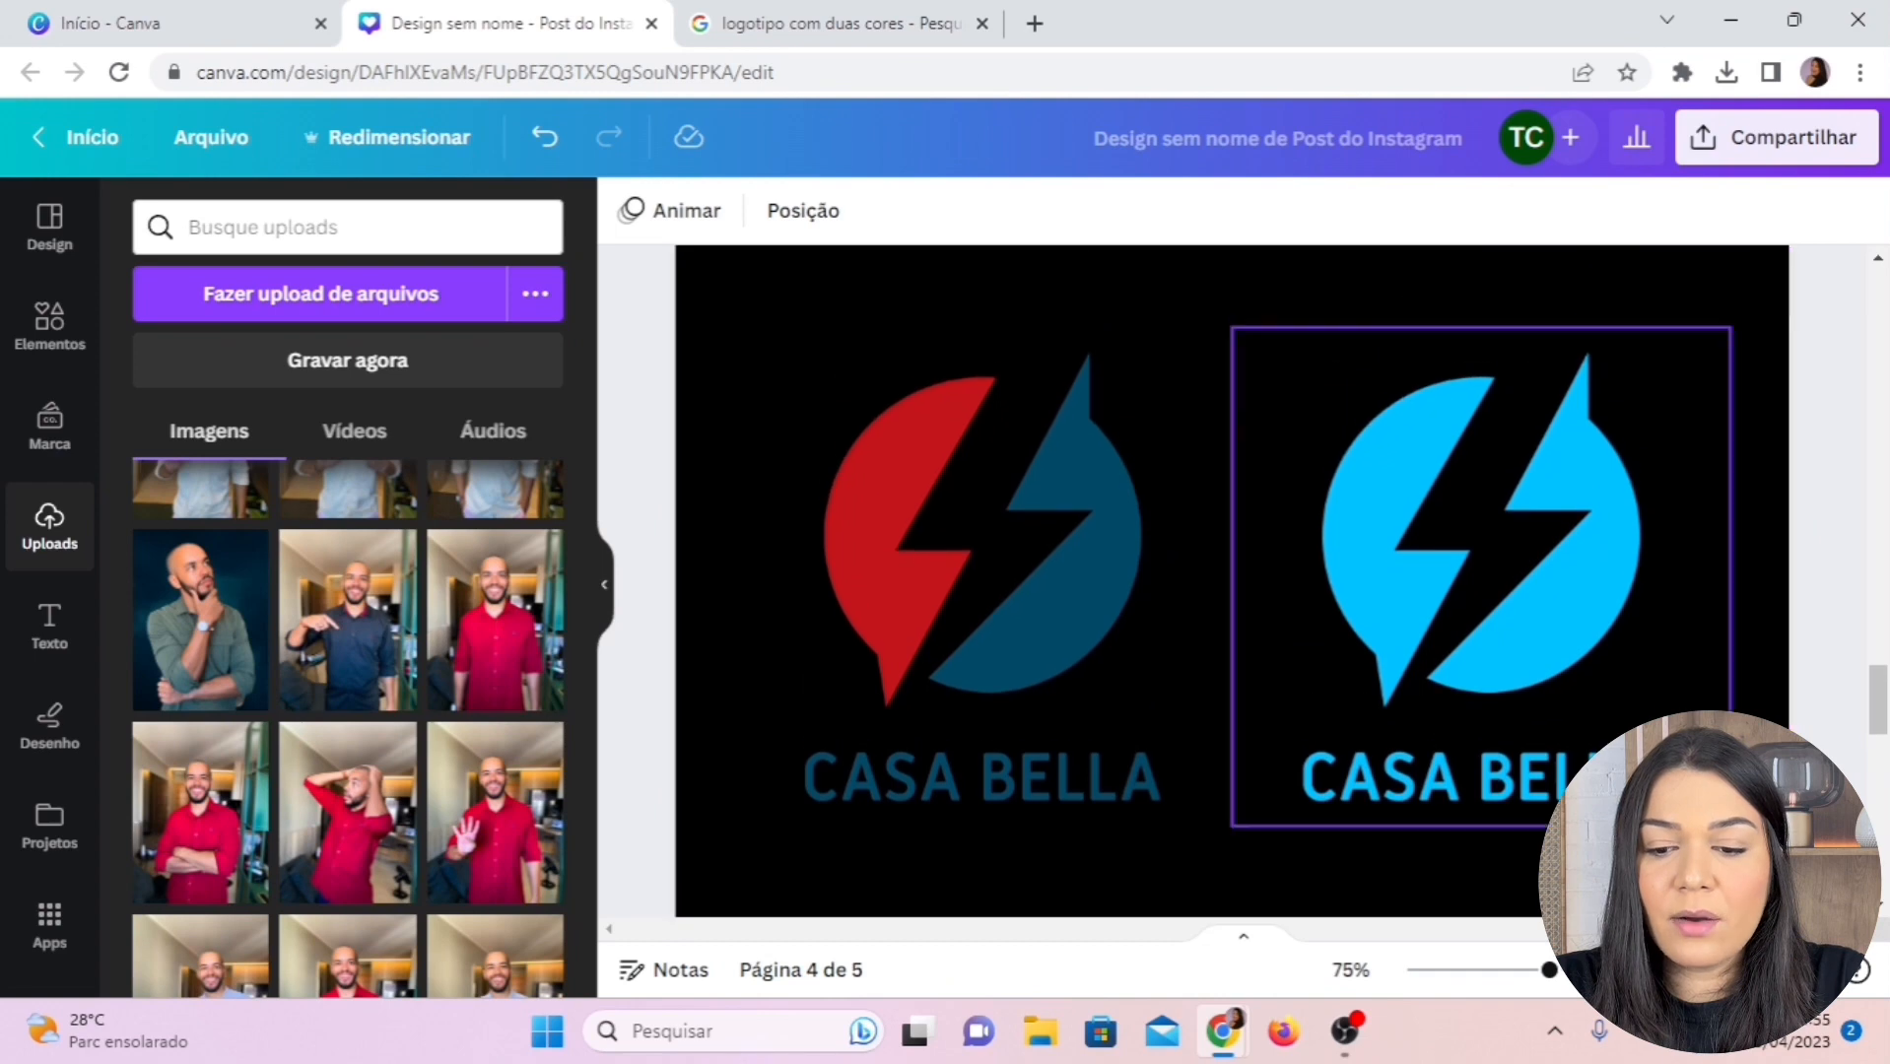
scroll(1609, 522, up, 2)
scroll(1609, 523, up, 1)
scroll(1609, 522, down, 1)
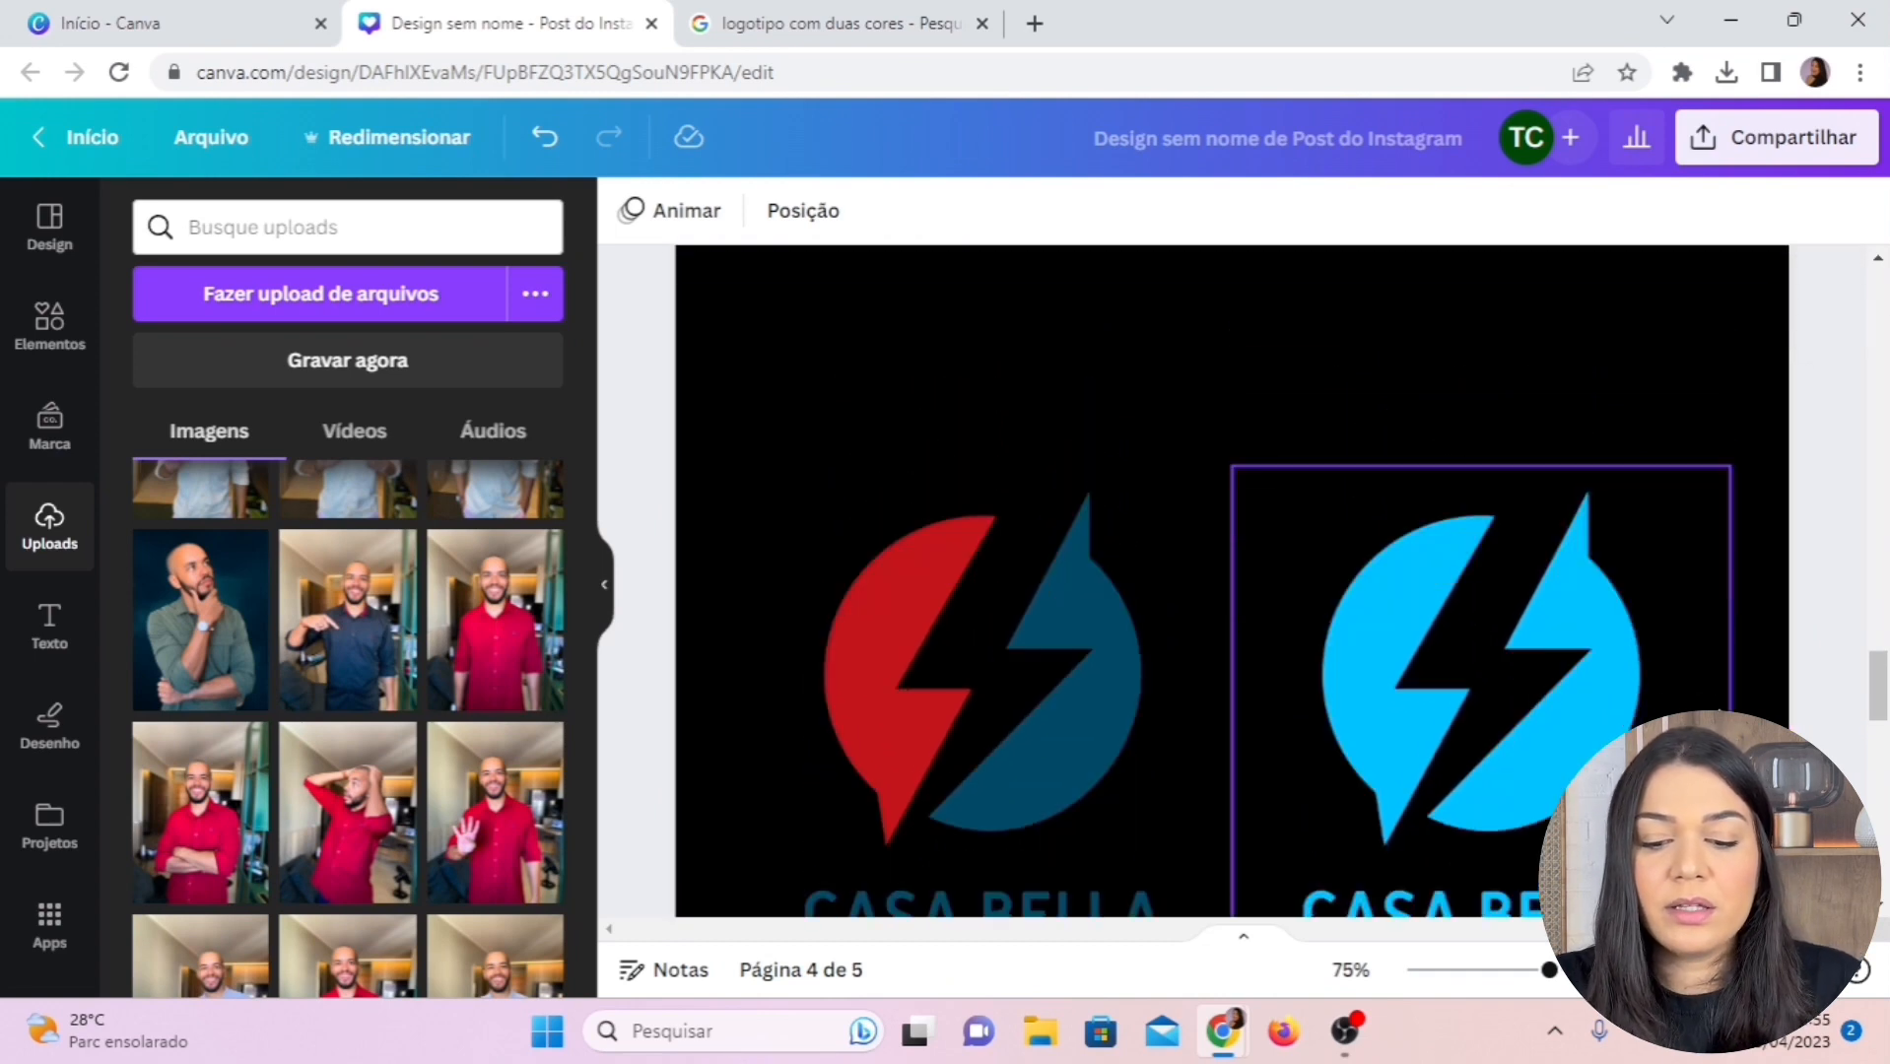
scroll(1610, 532, down, 3)
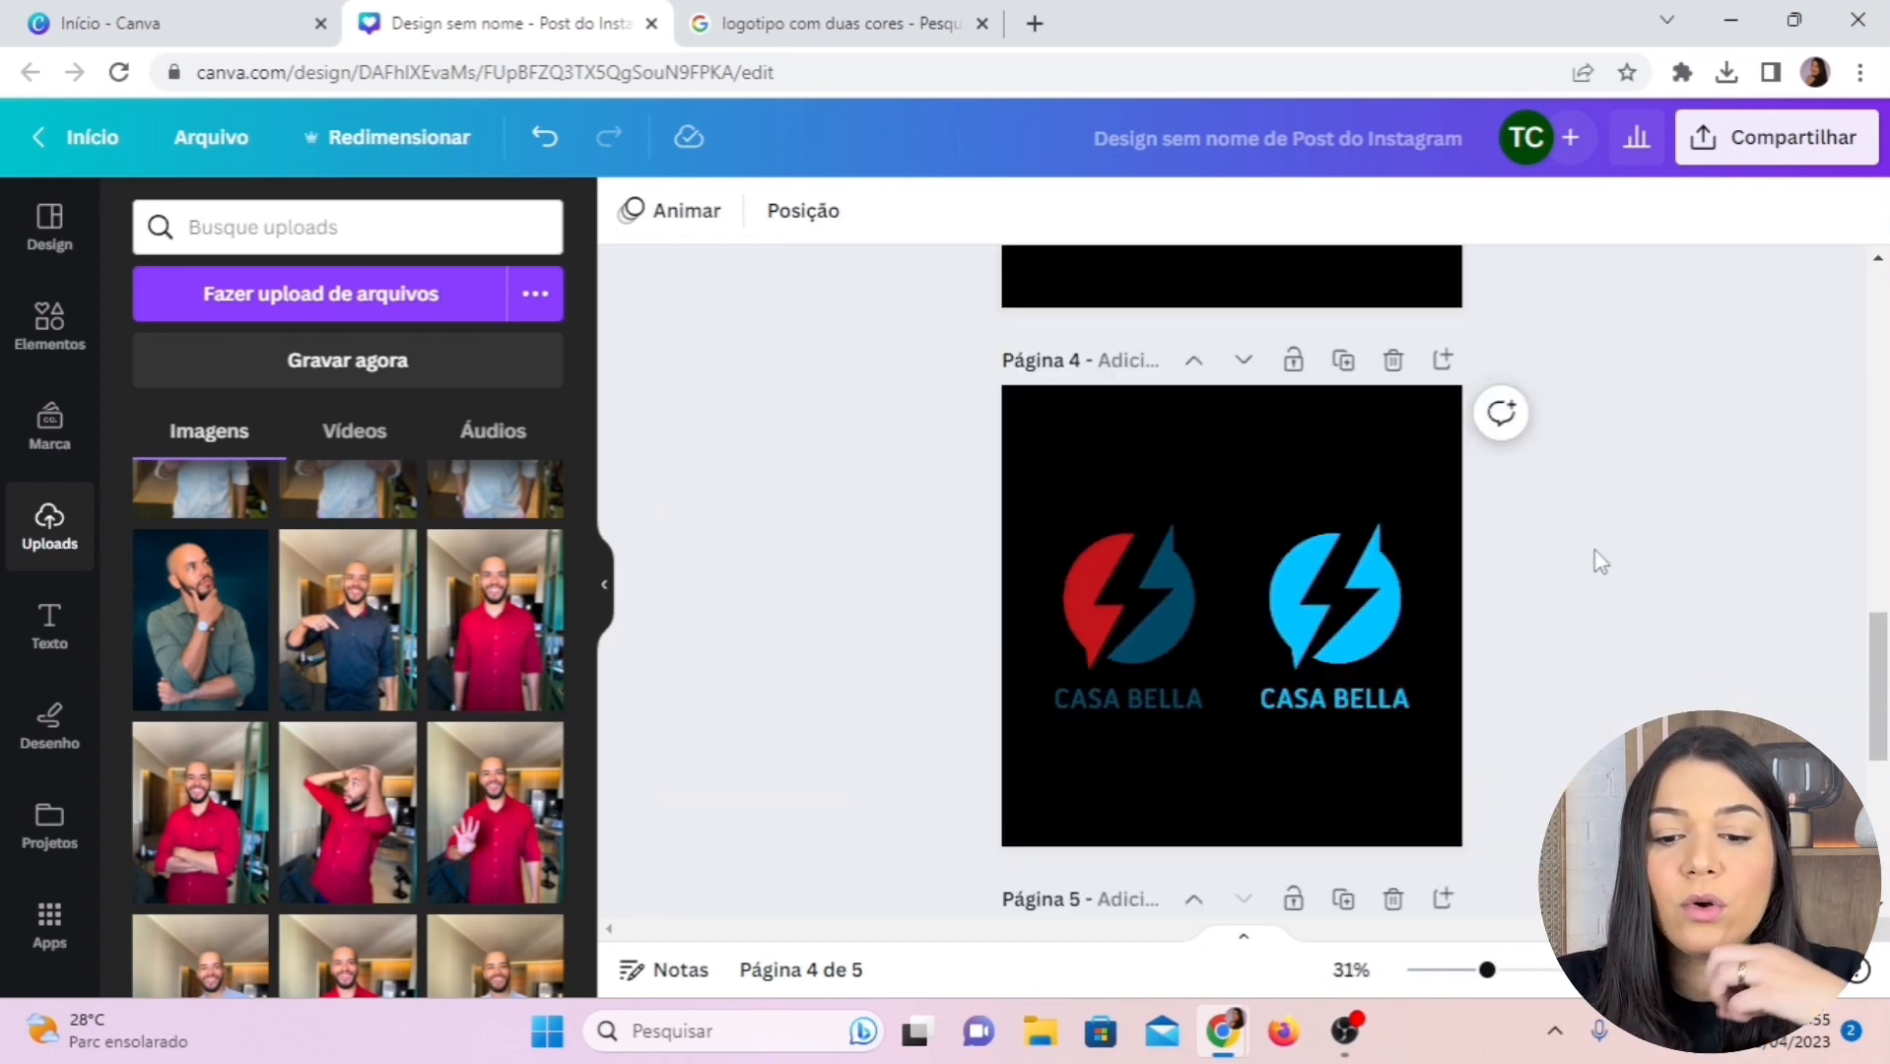
Apply the Mostarda duotone effect to the lower C&A logo on page 5
scroll(1553, 549, down, 5)
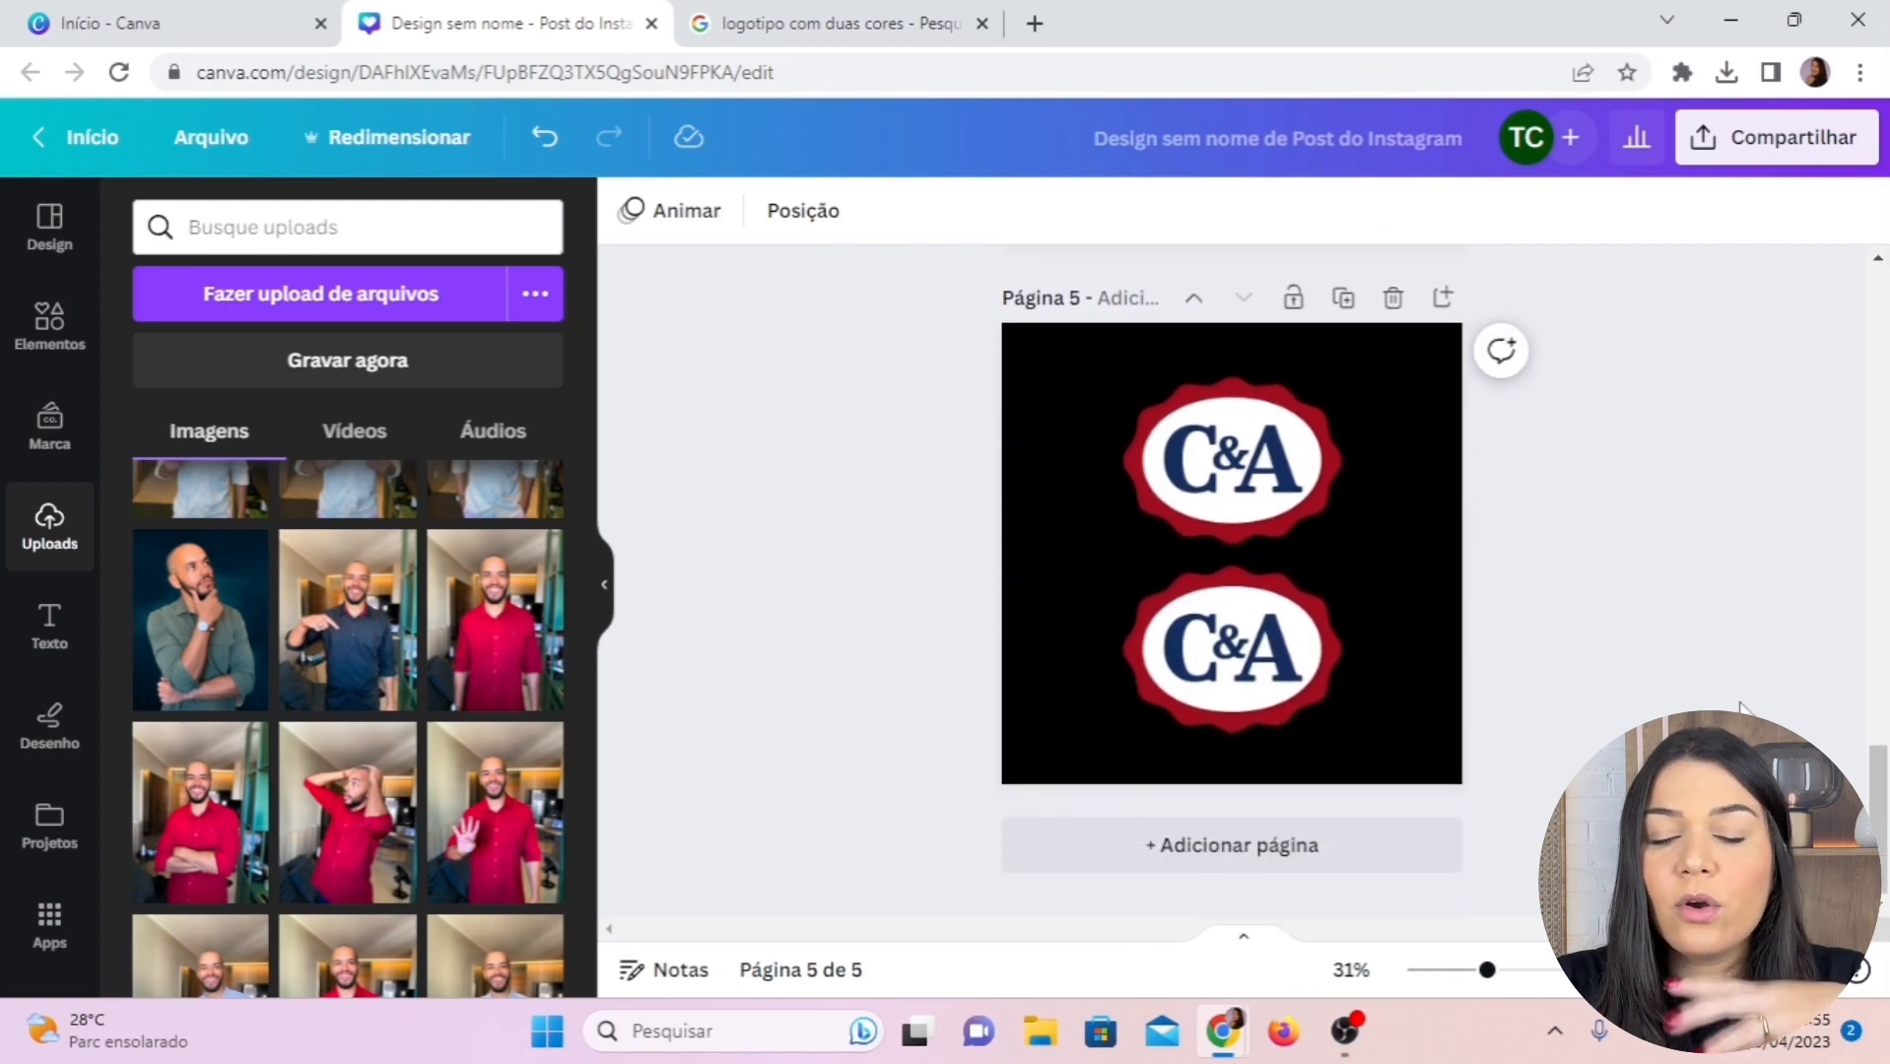
click(1250, 619)
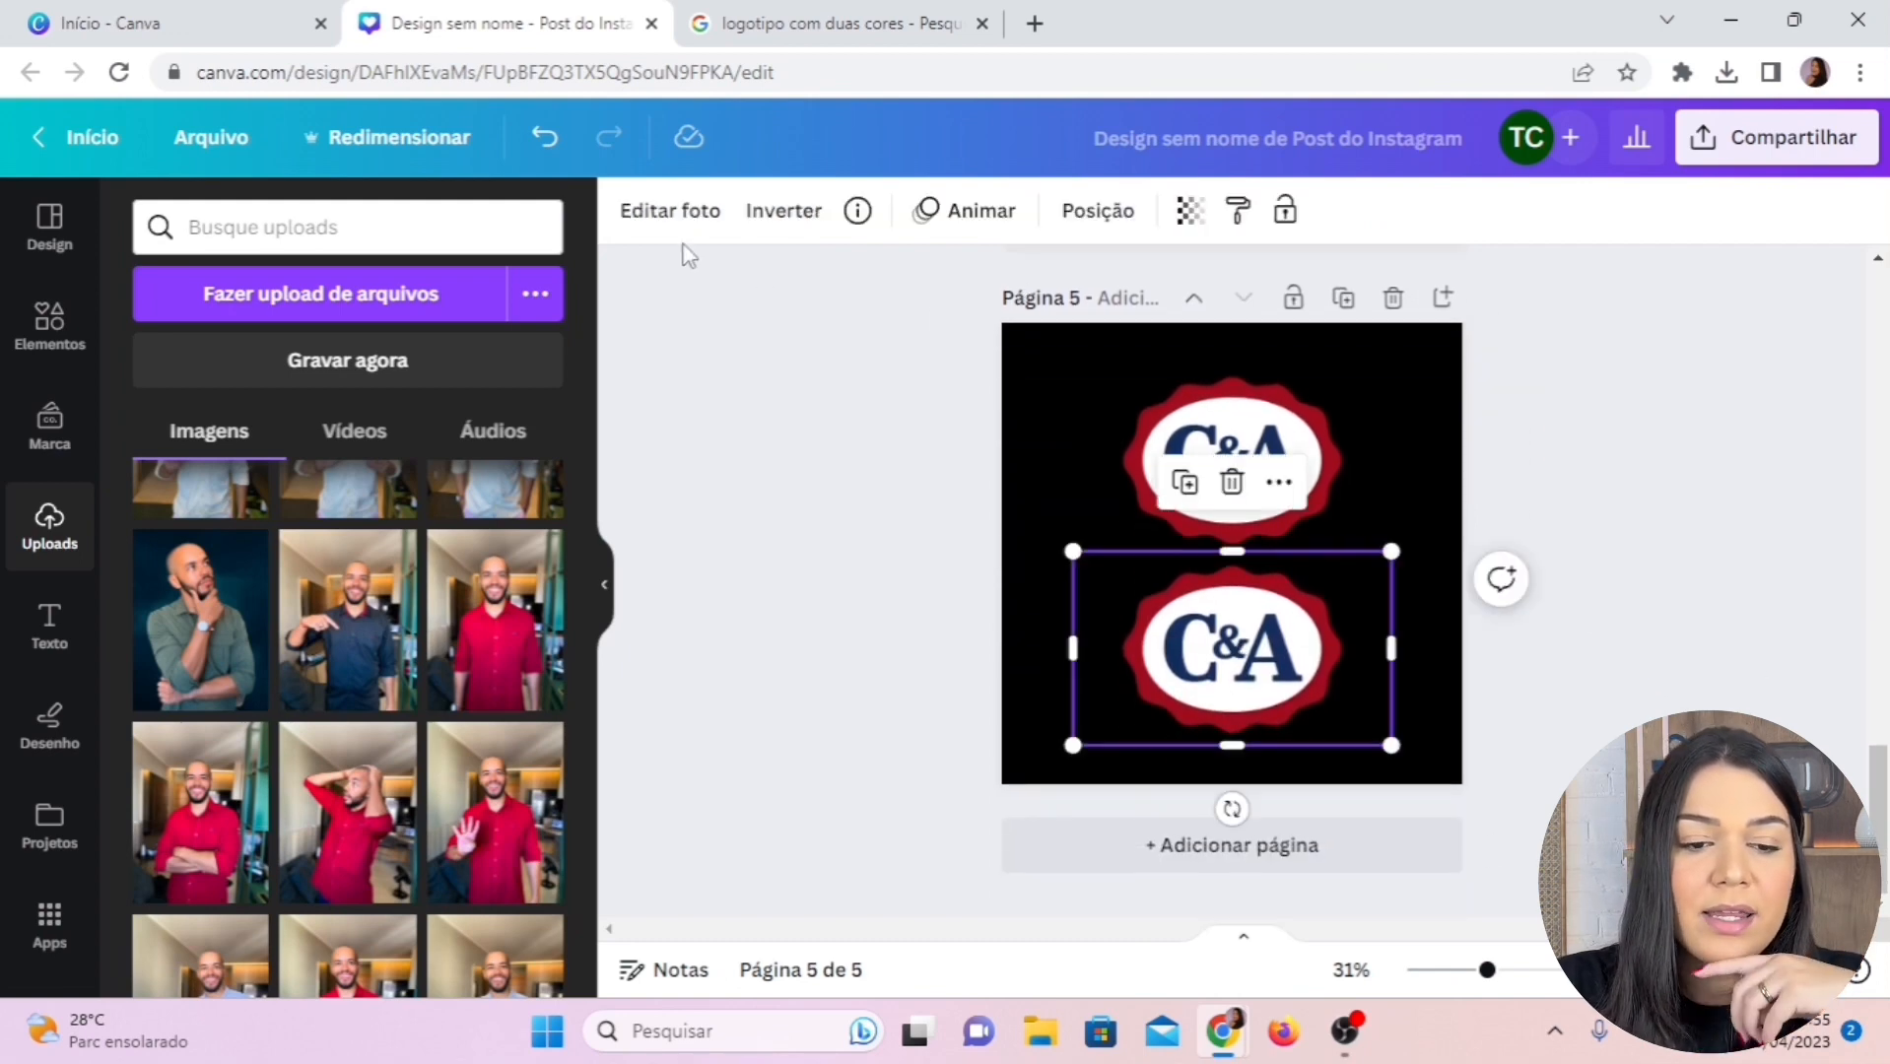
click(663, 211)
scroll(281, 719, down, 2)
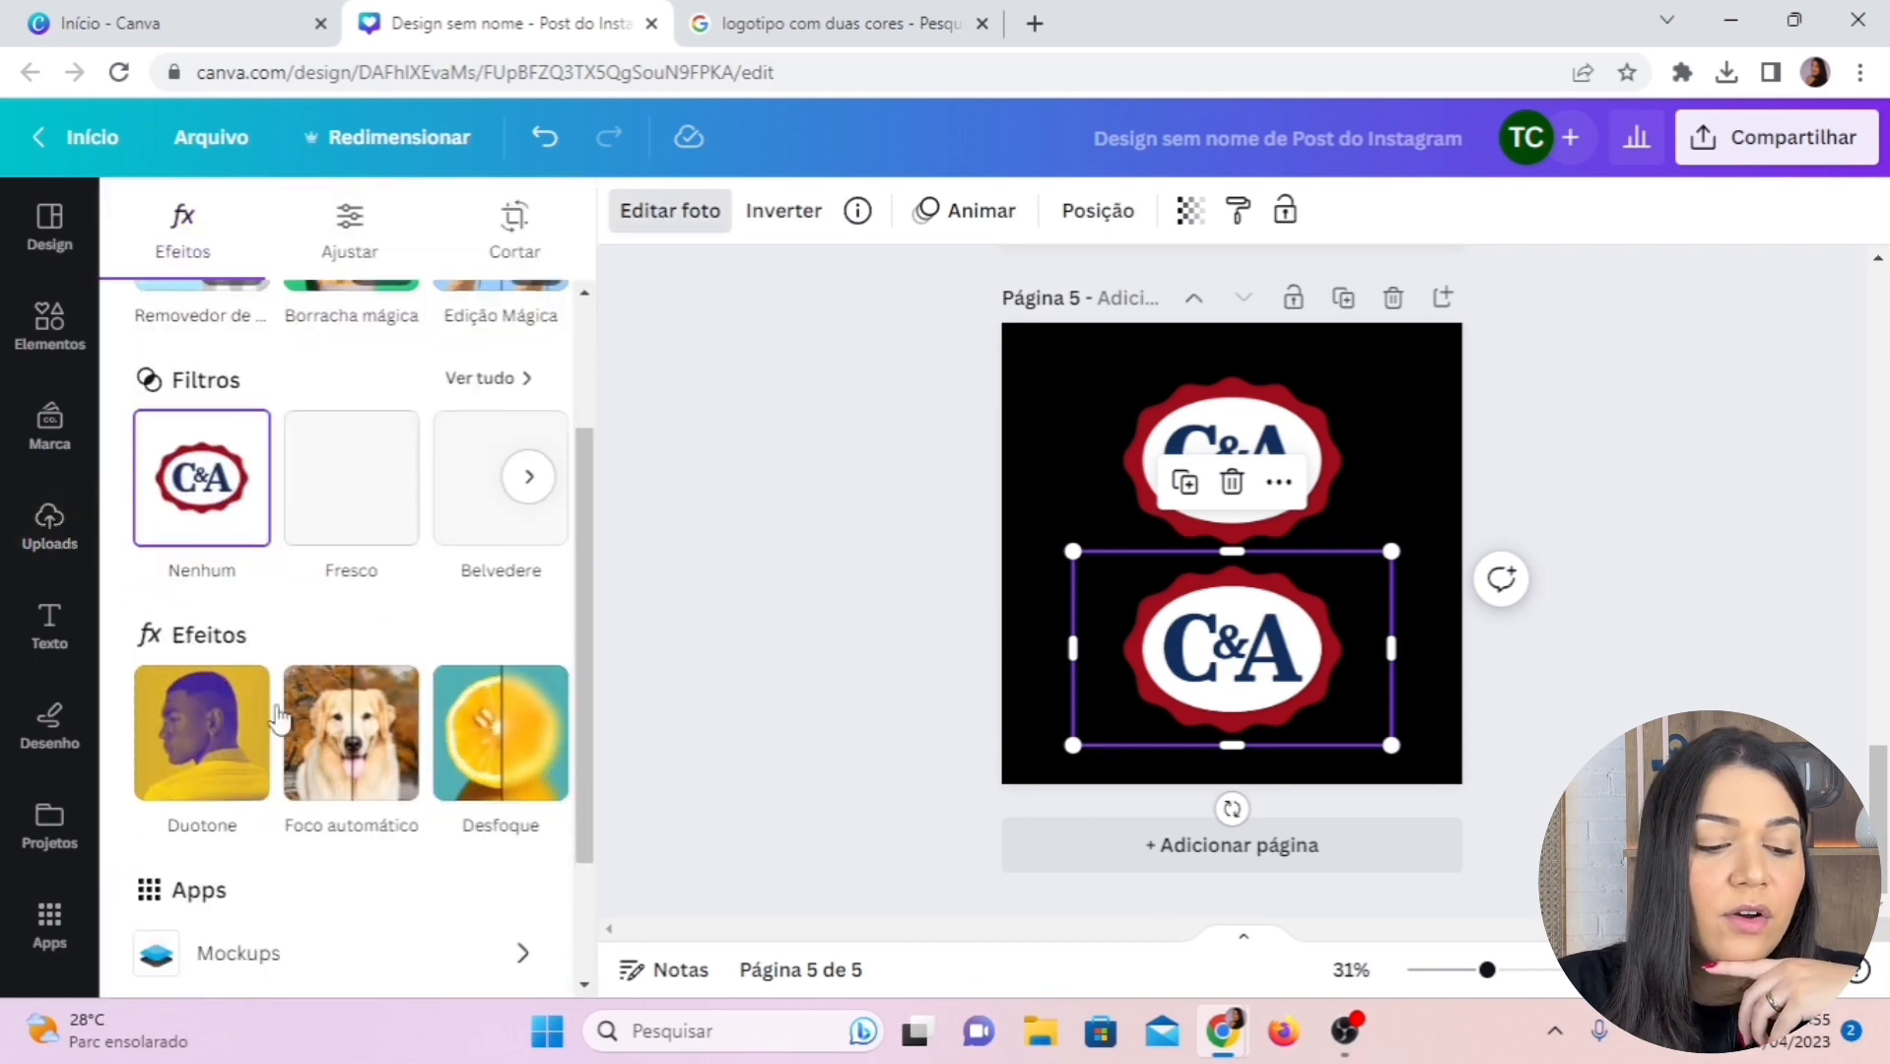
click(258, 724)
scroll(523, 854, down, 3)
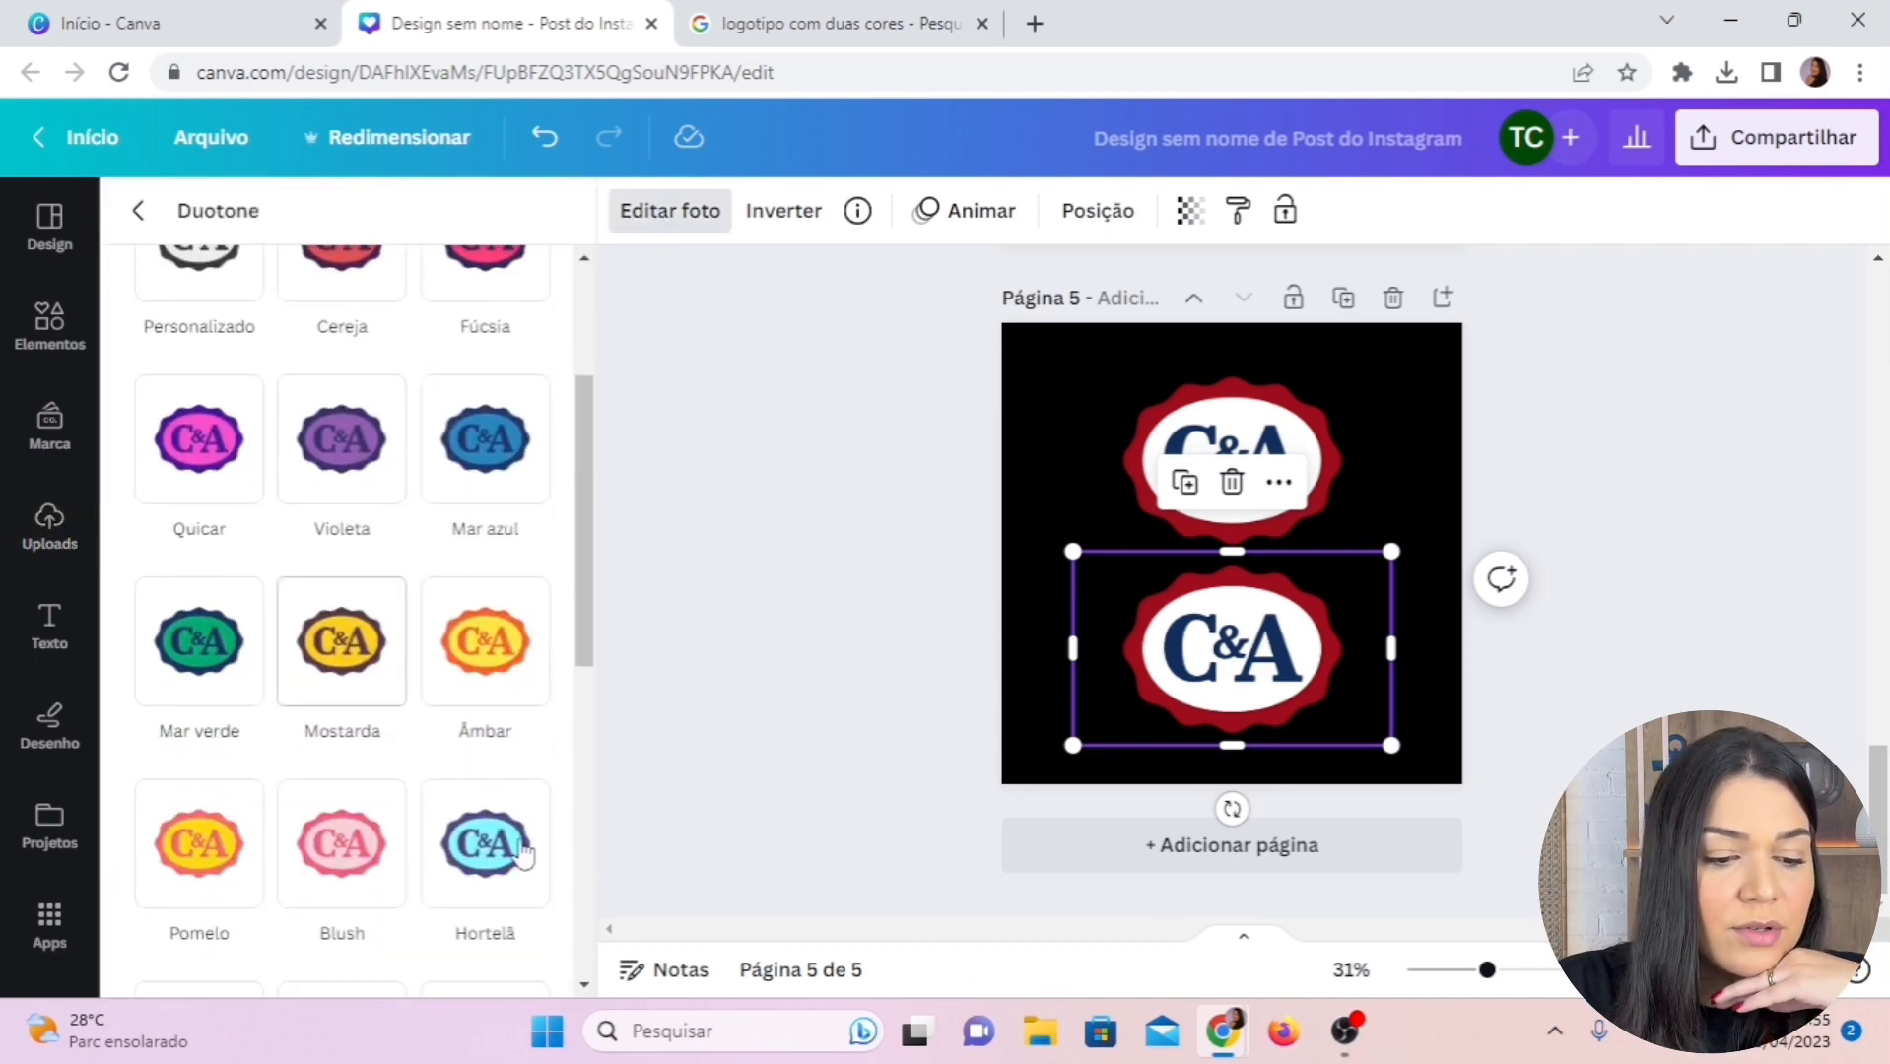
click(344, 651)
Set the lower C&A logo's duotone highlights to blue #1C00FF and its shadows to white #FFFFFF
scroll(345, 655, down, 1)
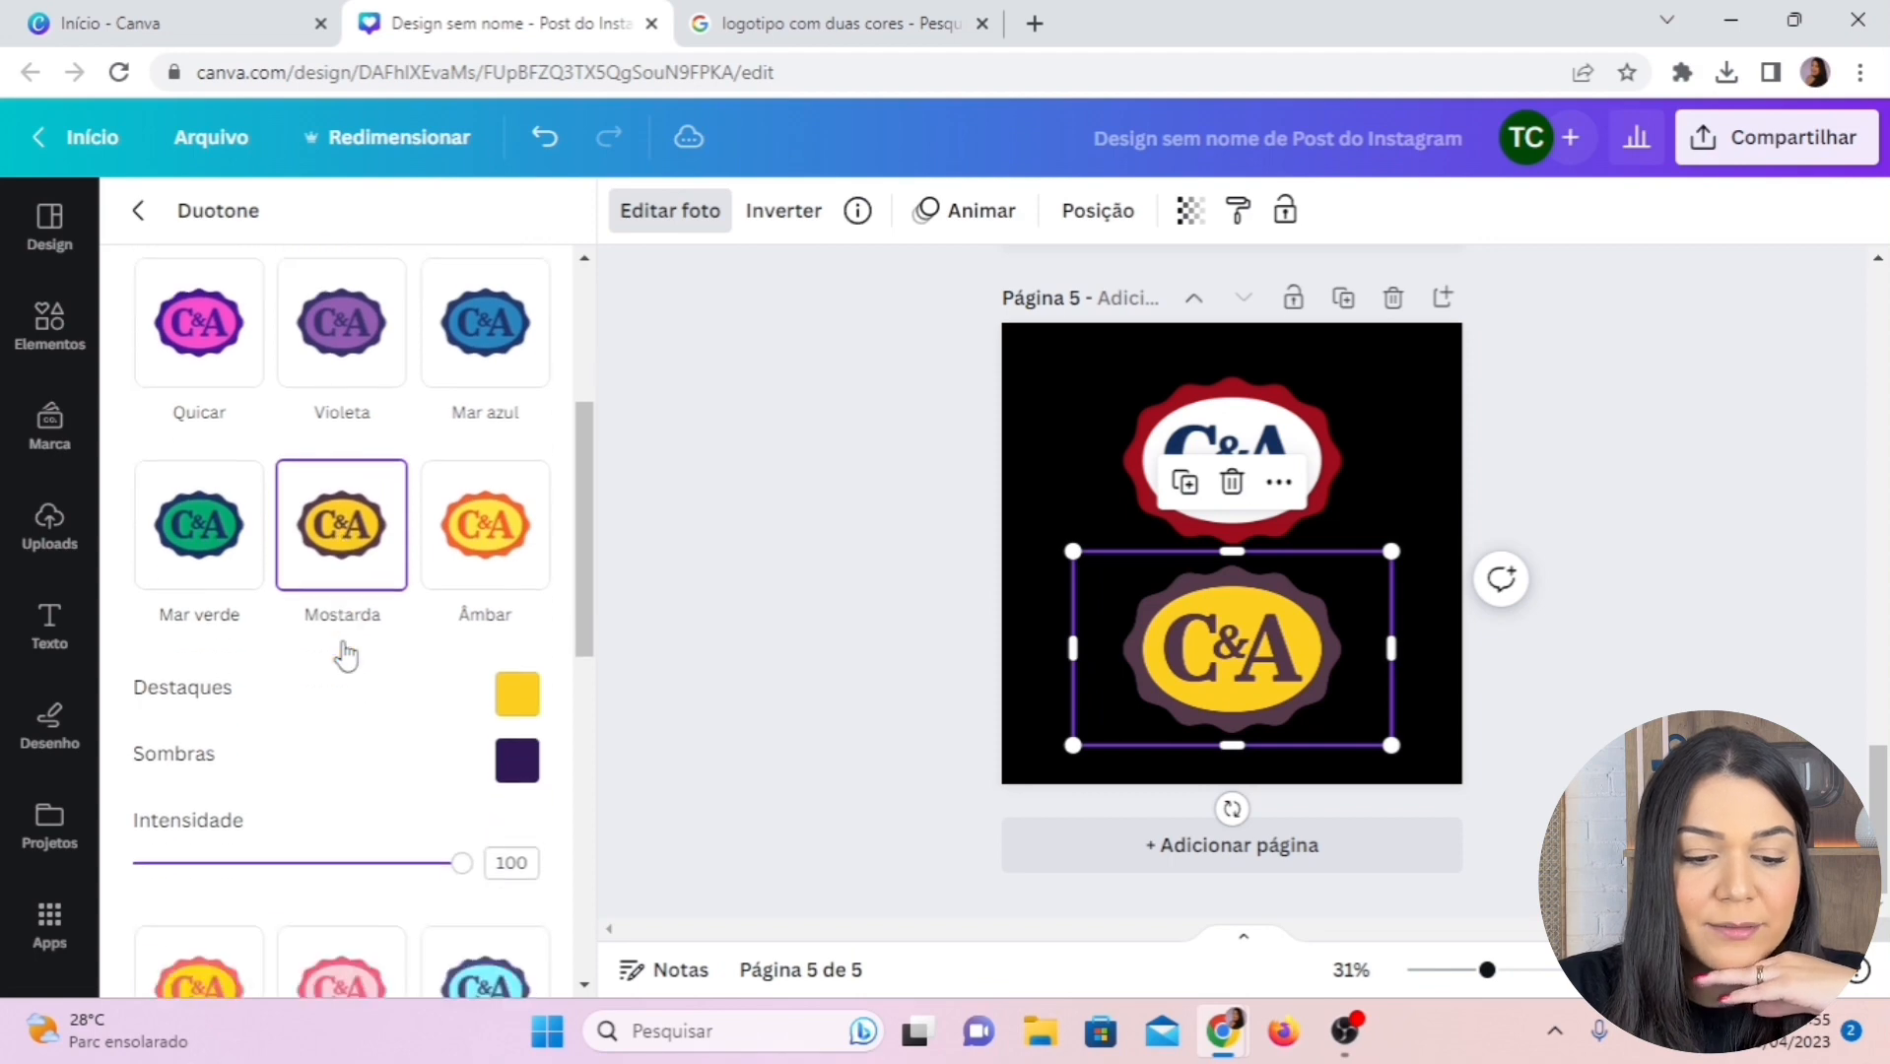
scroll(345, 655, down, 1)
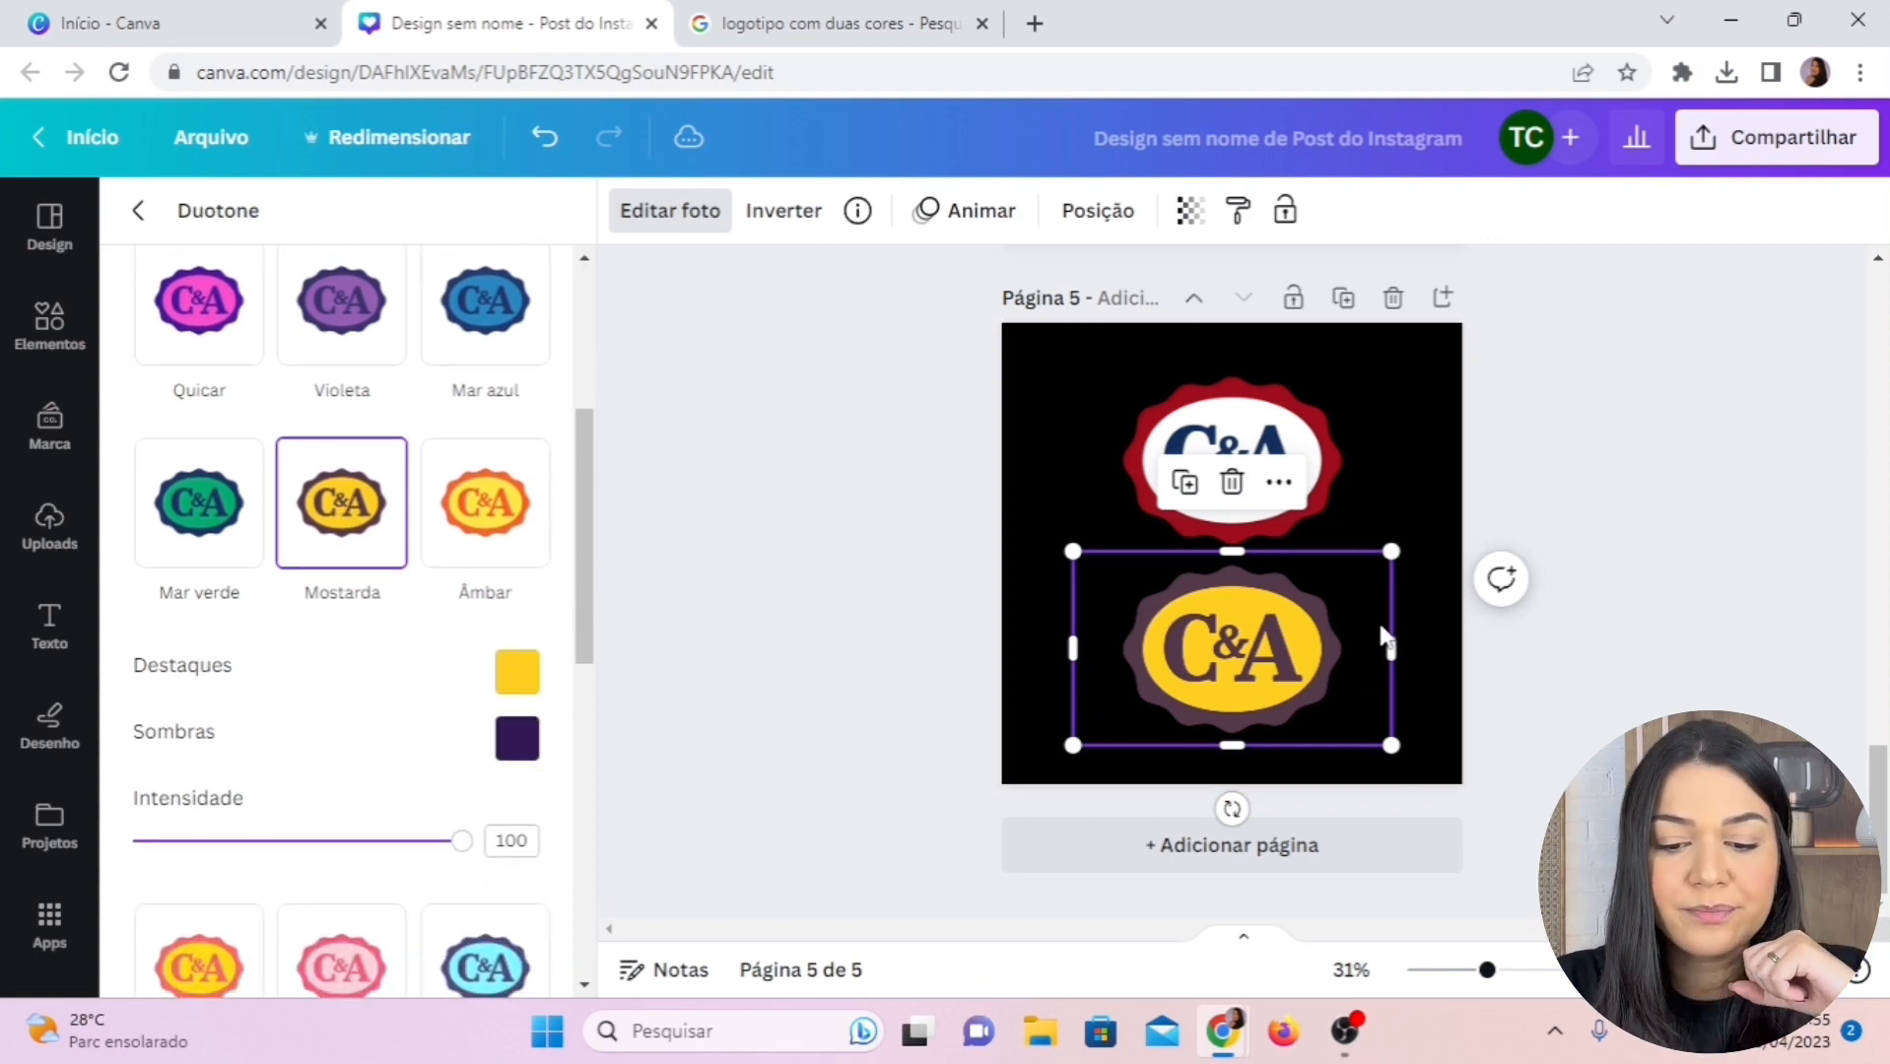
click(519, 672)
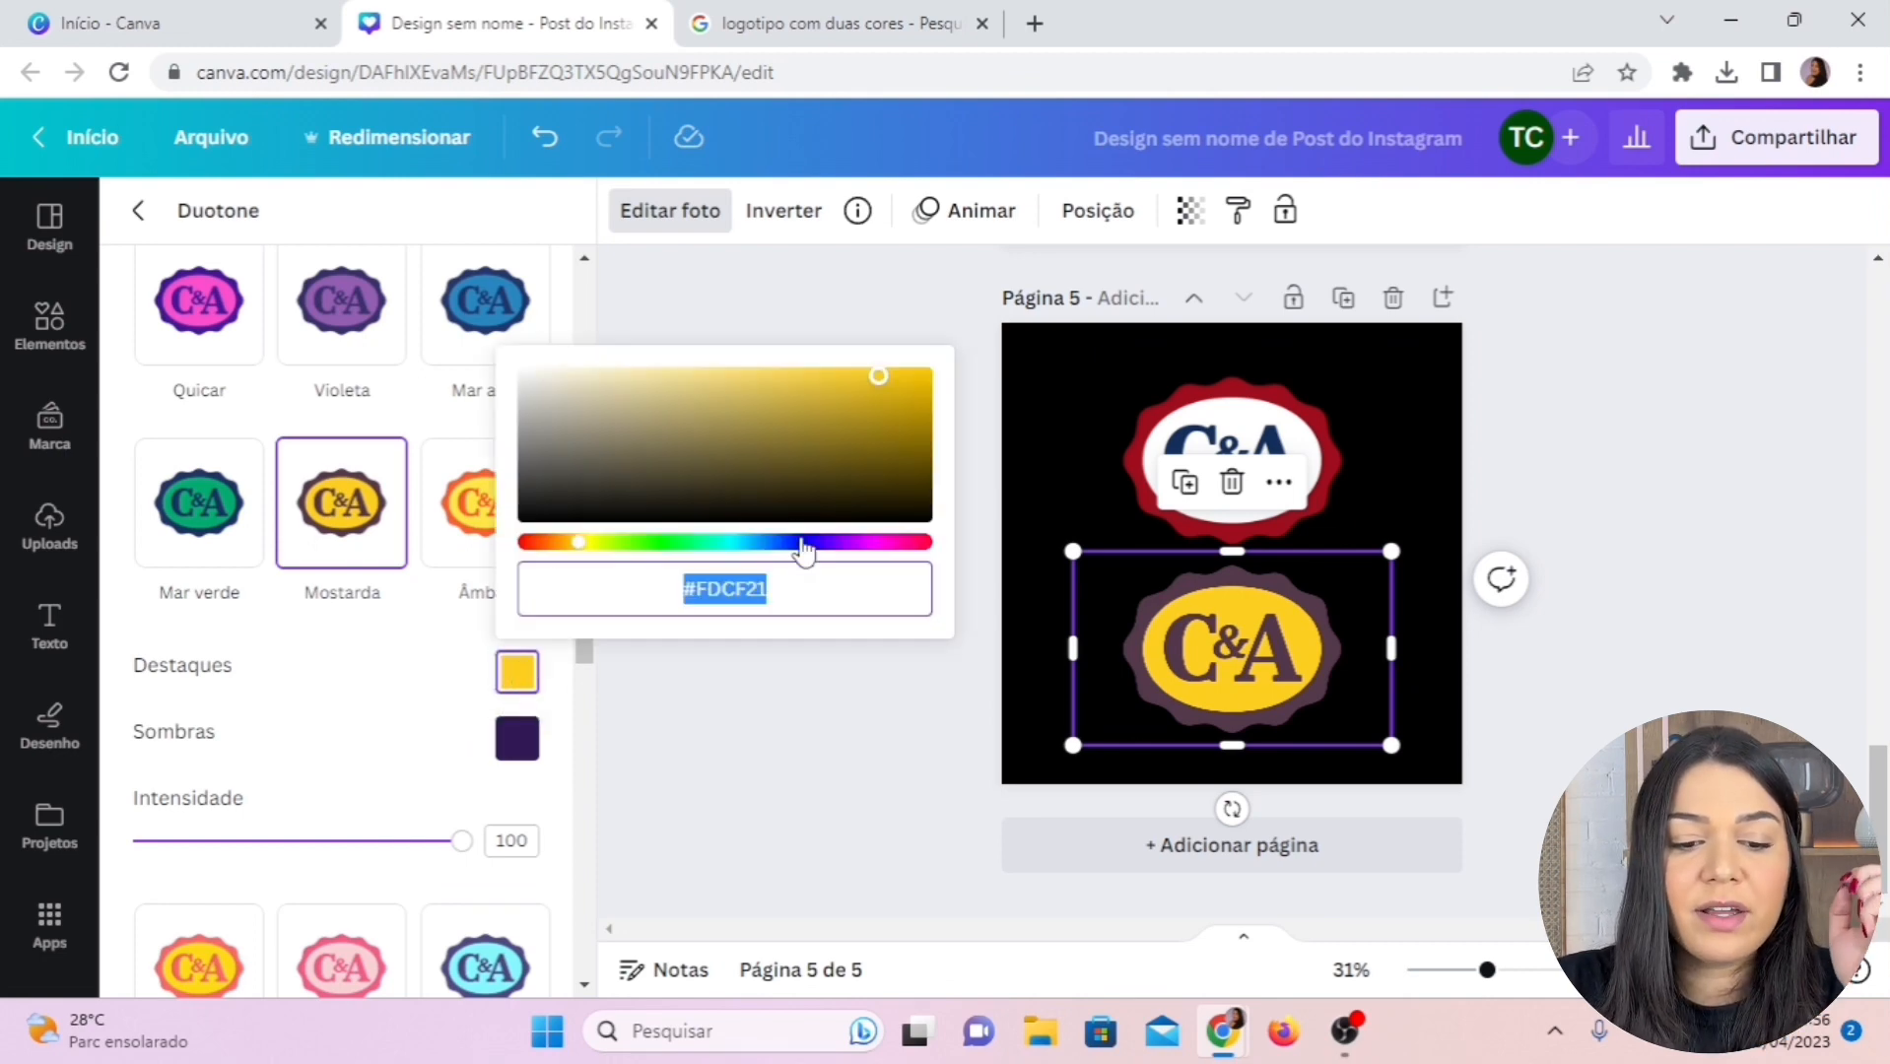
click(800, 542)
click(925, 376)
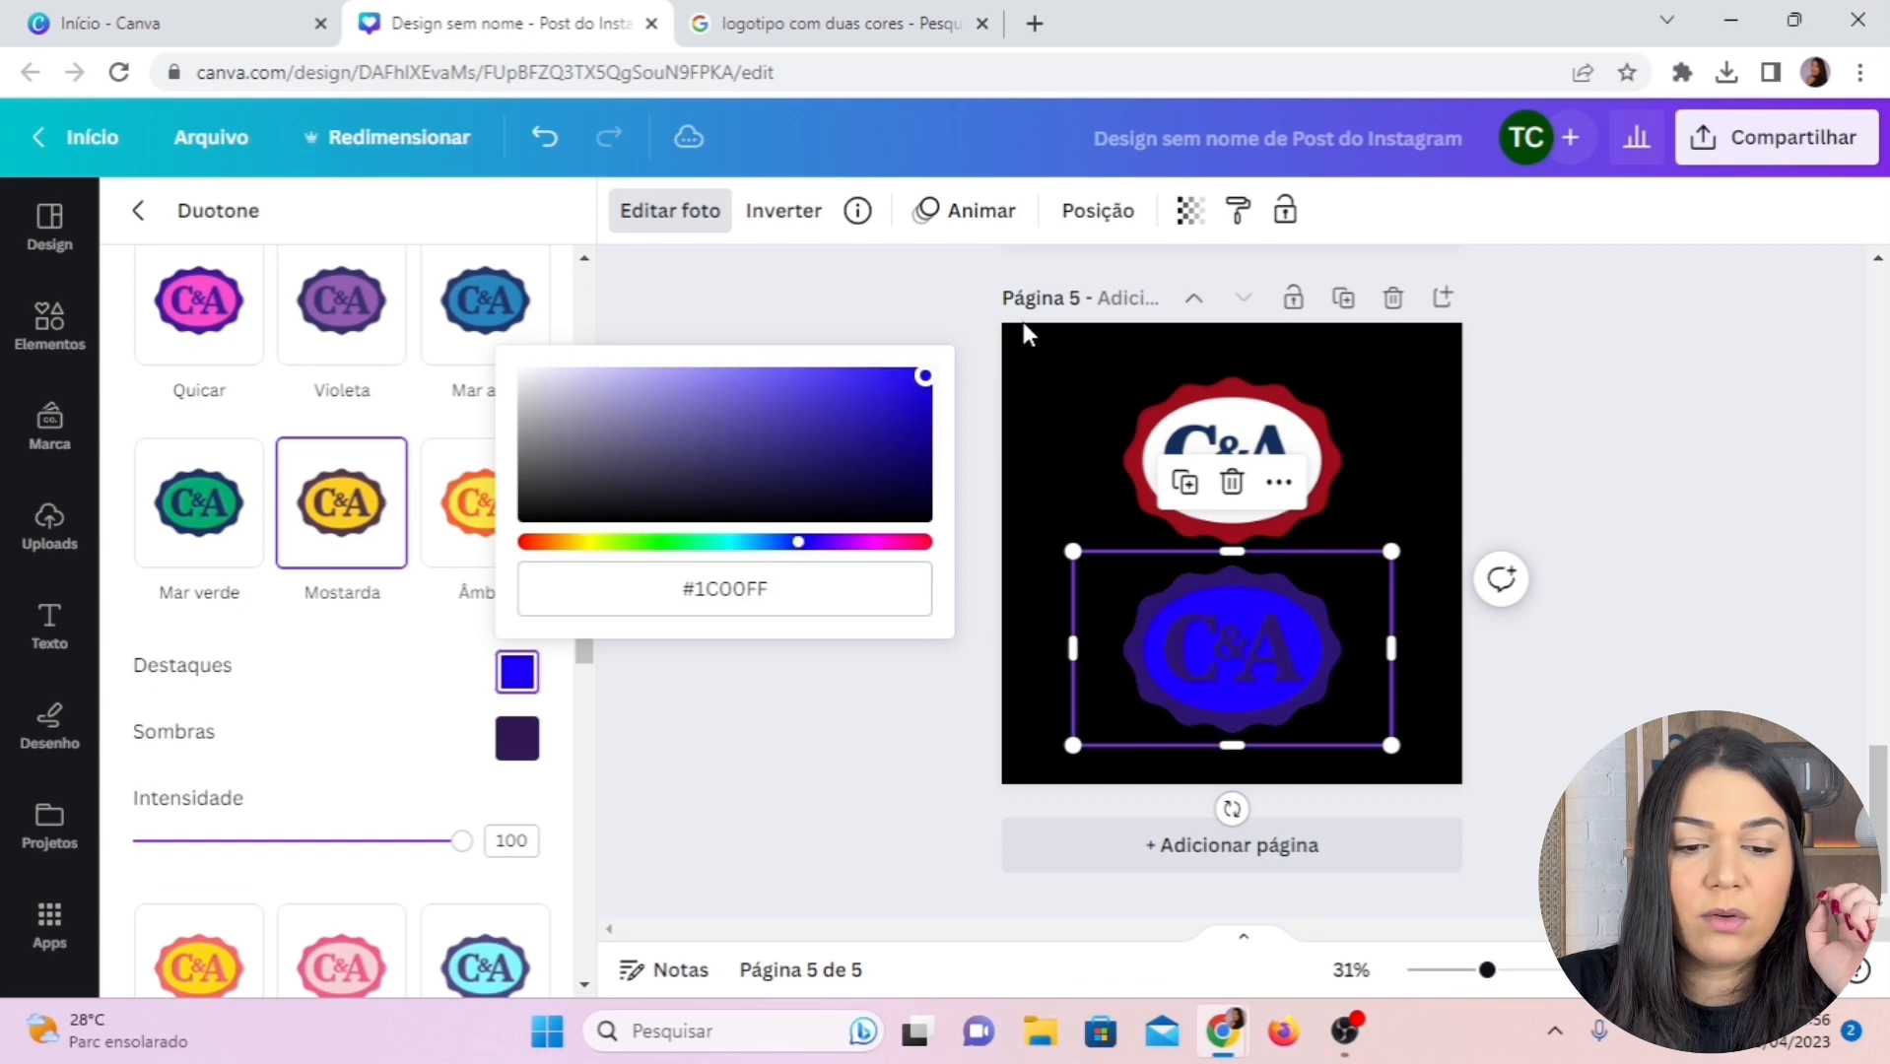
click(516, 739)
drag(810, 536, 469, 409)
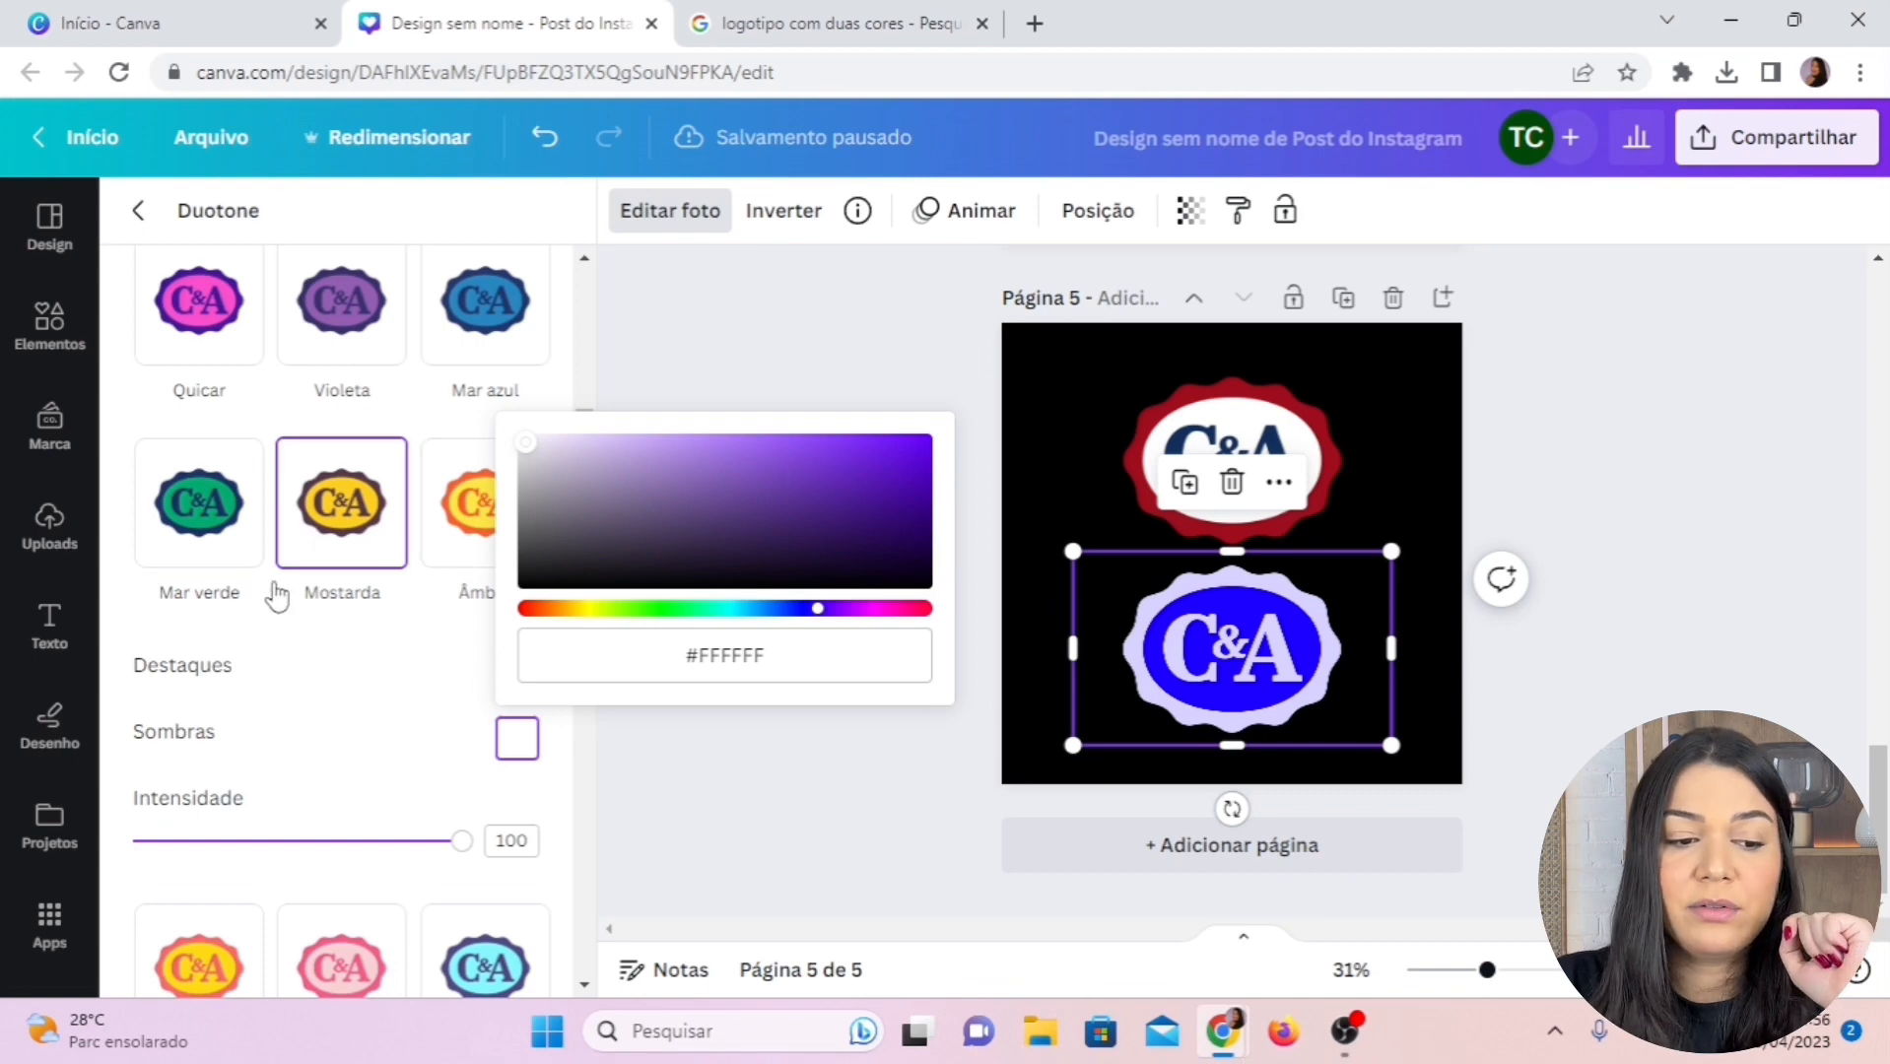
Try the Mar verde duotone preset on the lower C&A logo on page 5 and switch it to Blush
click(209, 525)
scroll(433, 789, down, 3)
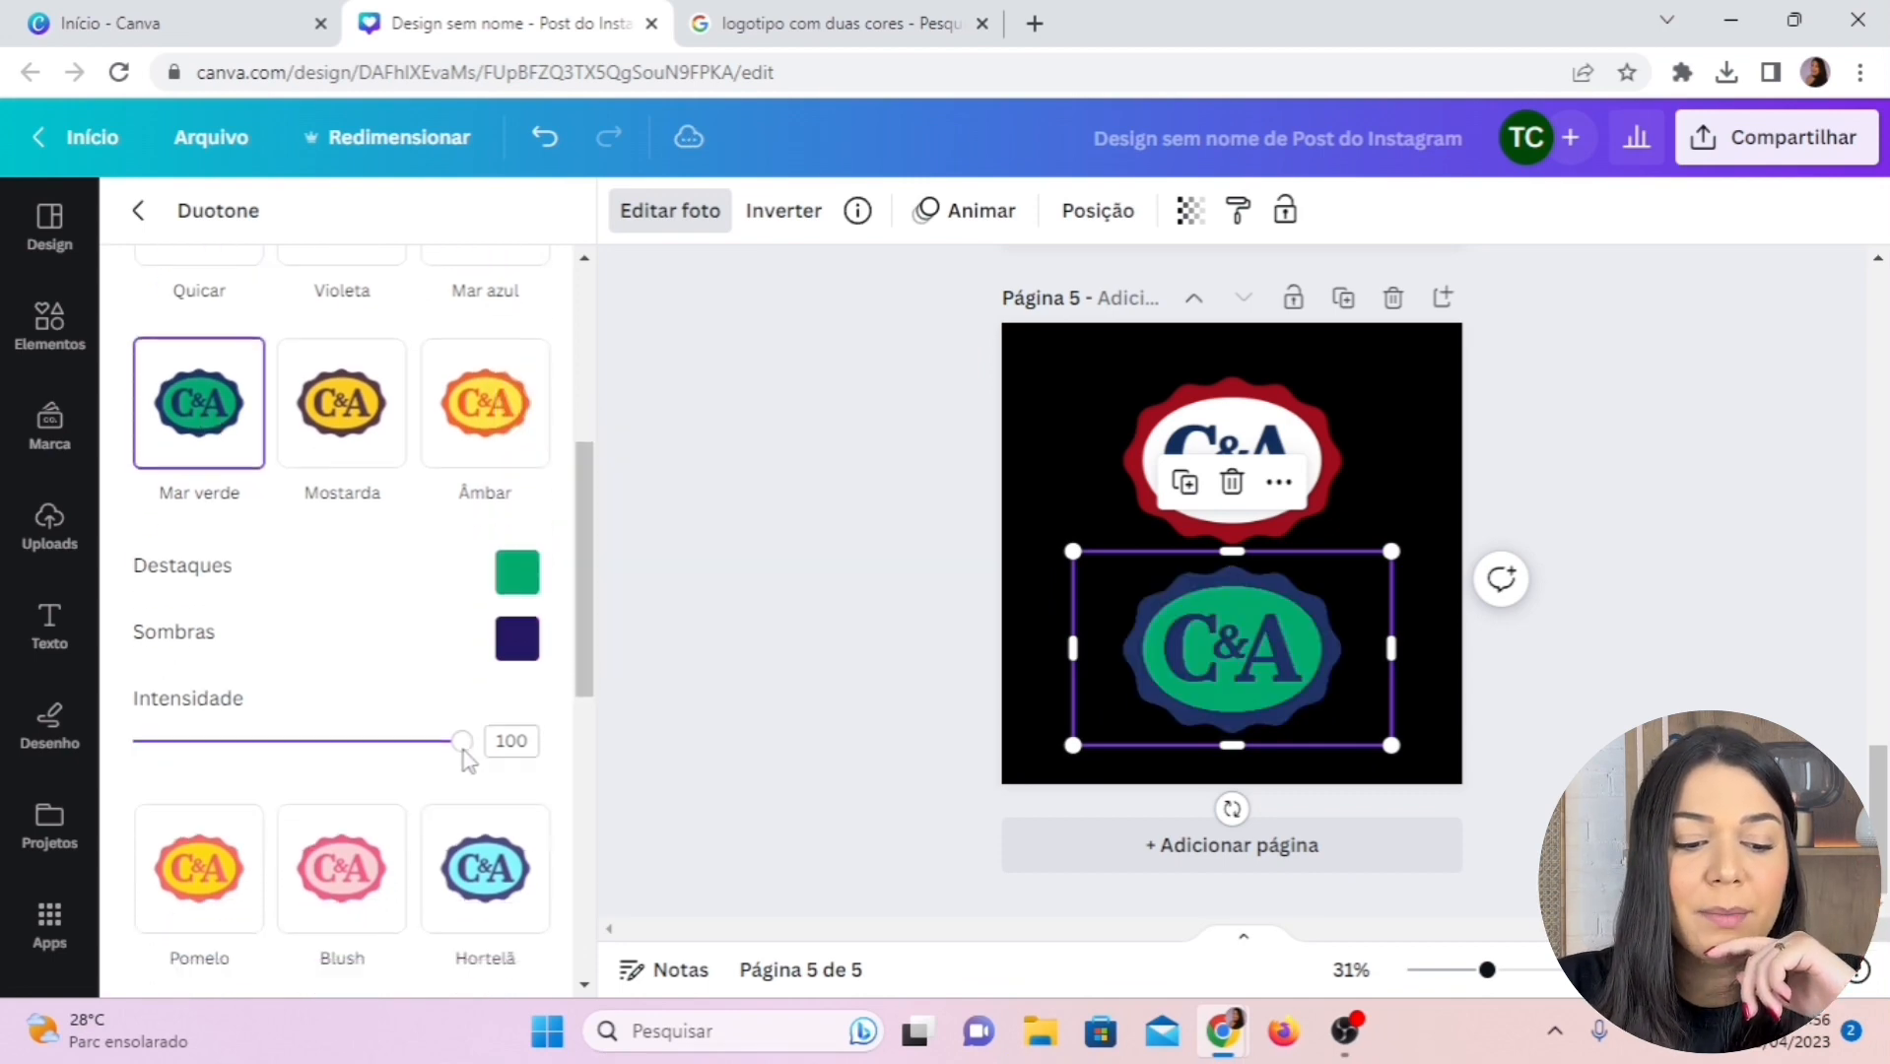
click(358, 846)
scroll(424, 641, down, 1)
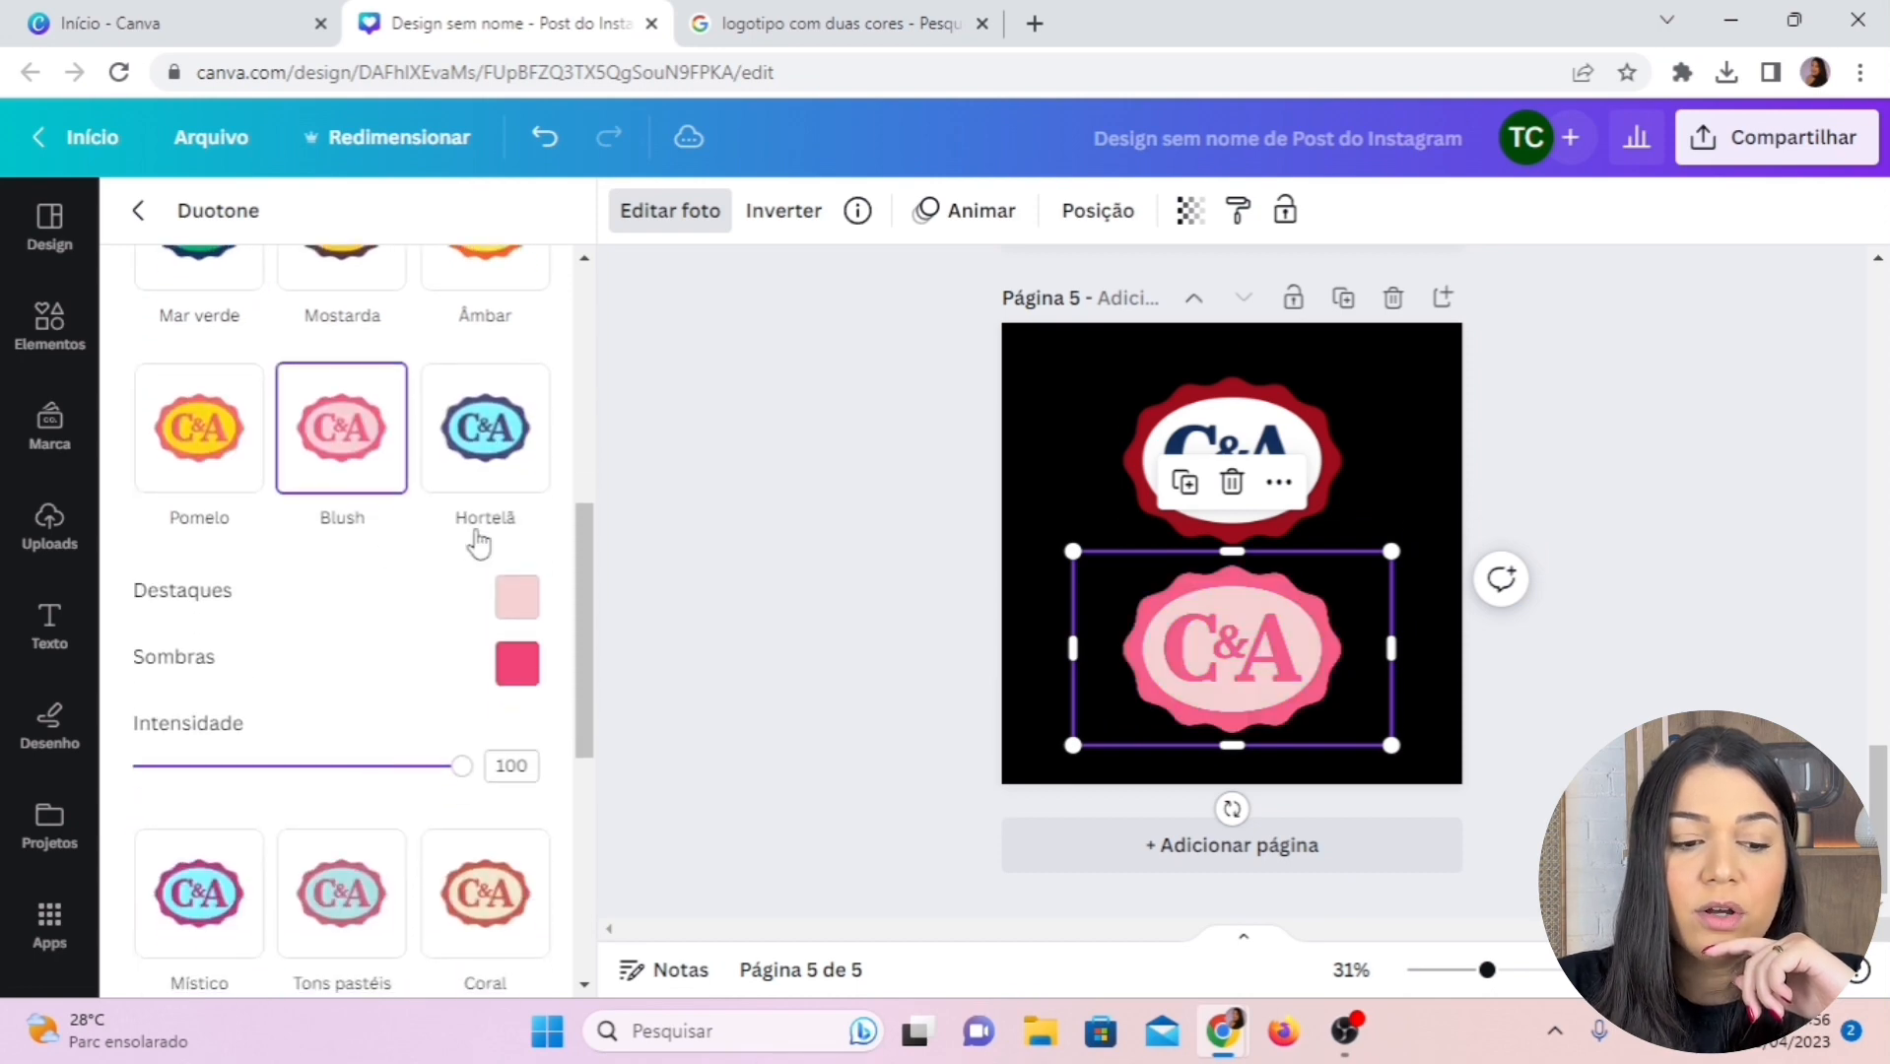
Set the lower C&A logo's duotone highlights to white #FFFFFF and shadows to pink-red #FF004B, and finish editing it
click(530, 591)
text(#FFFFFF)
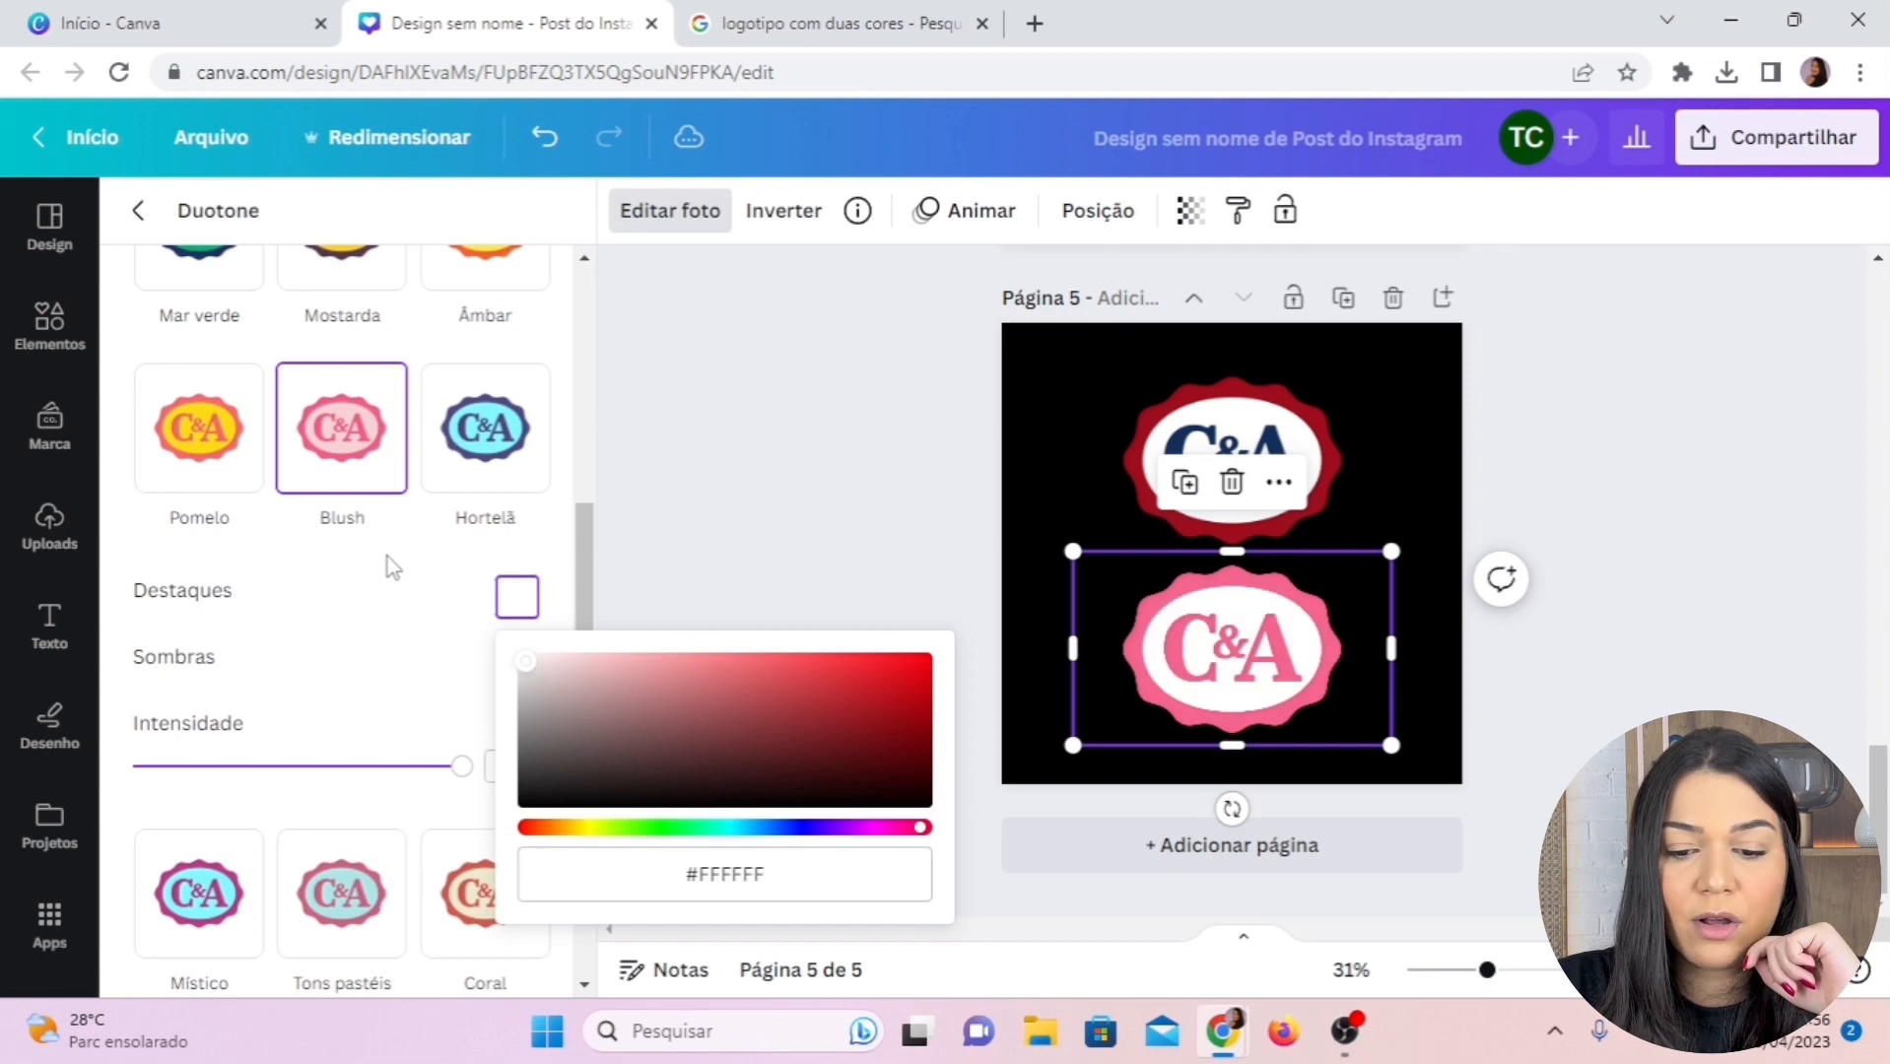
click(518, 667)
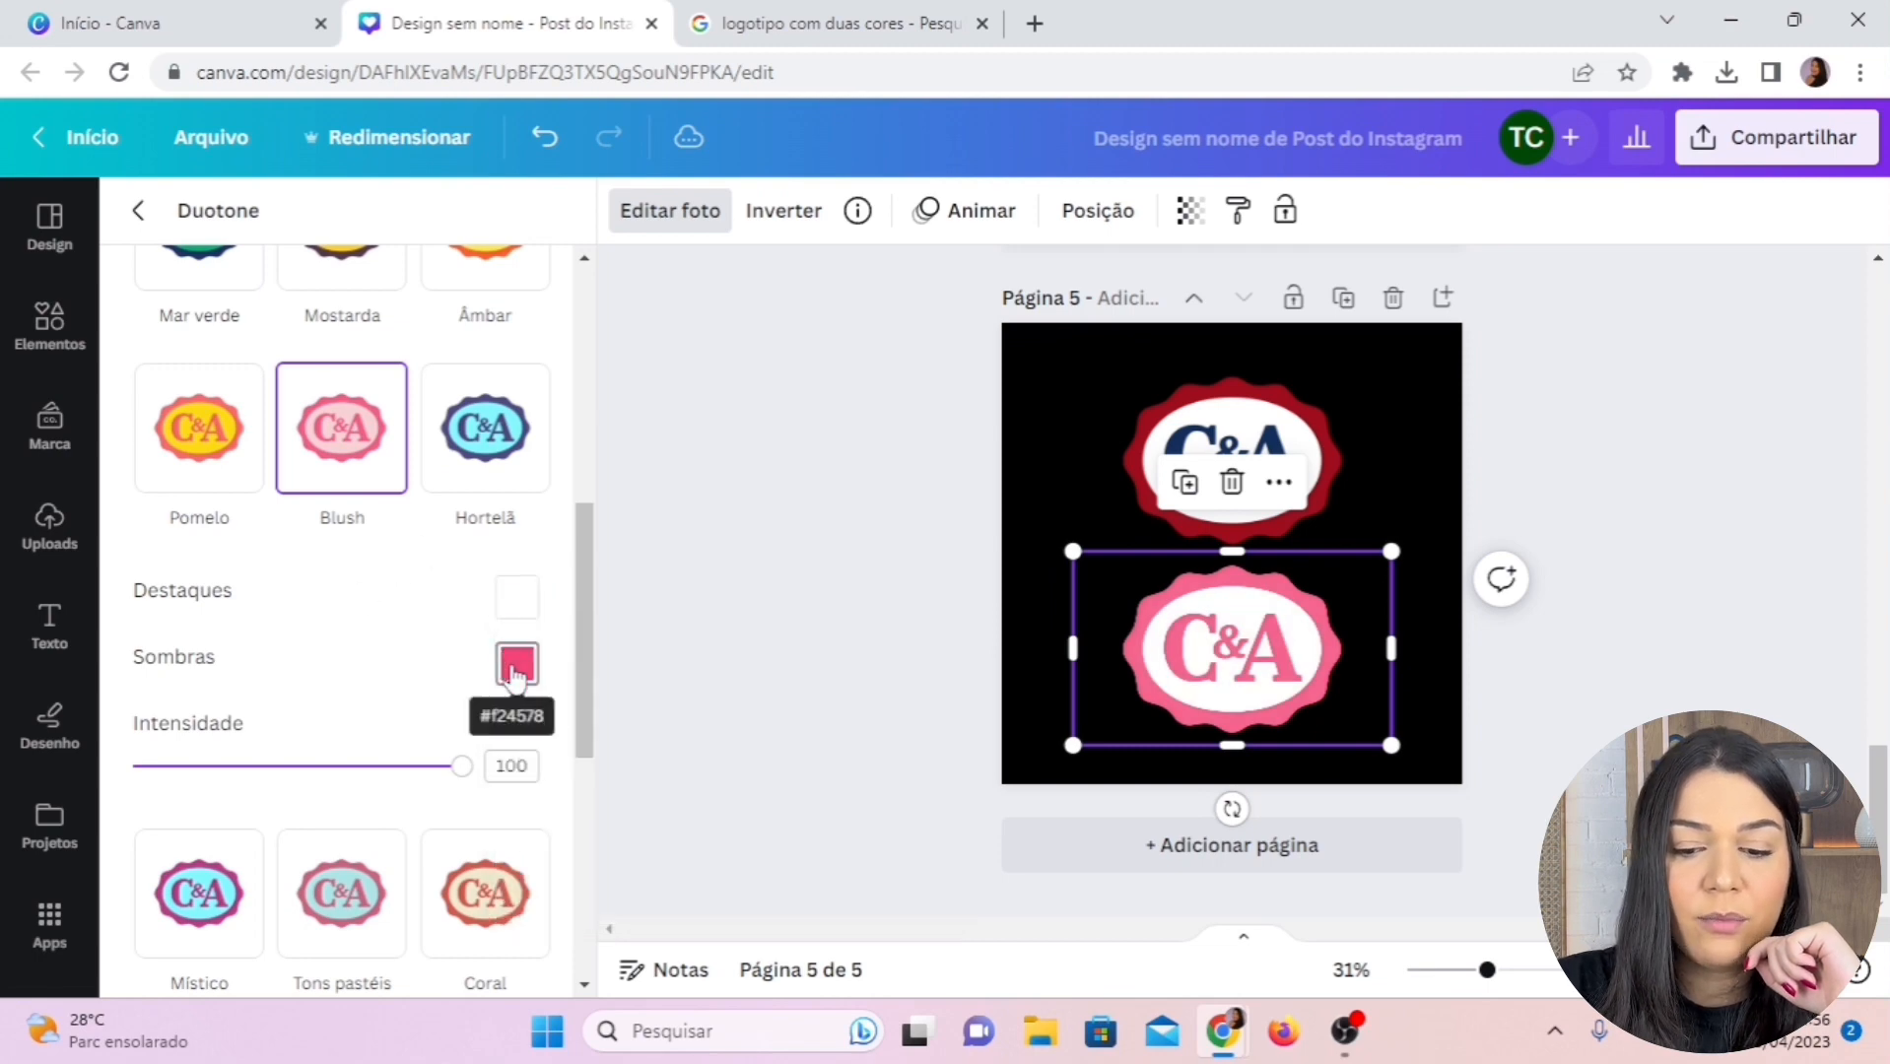
click(517, 667)
drag(867, 450, 956, 340)
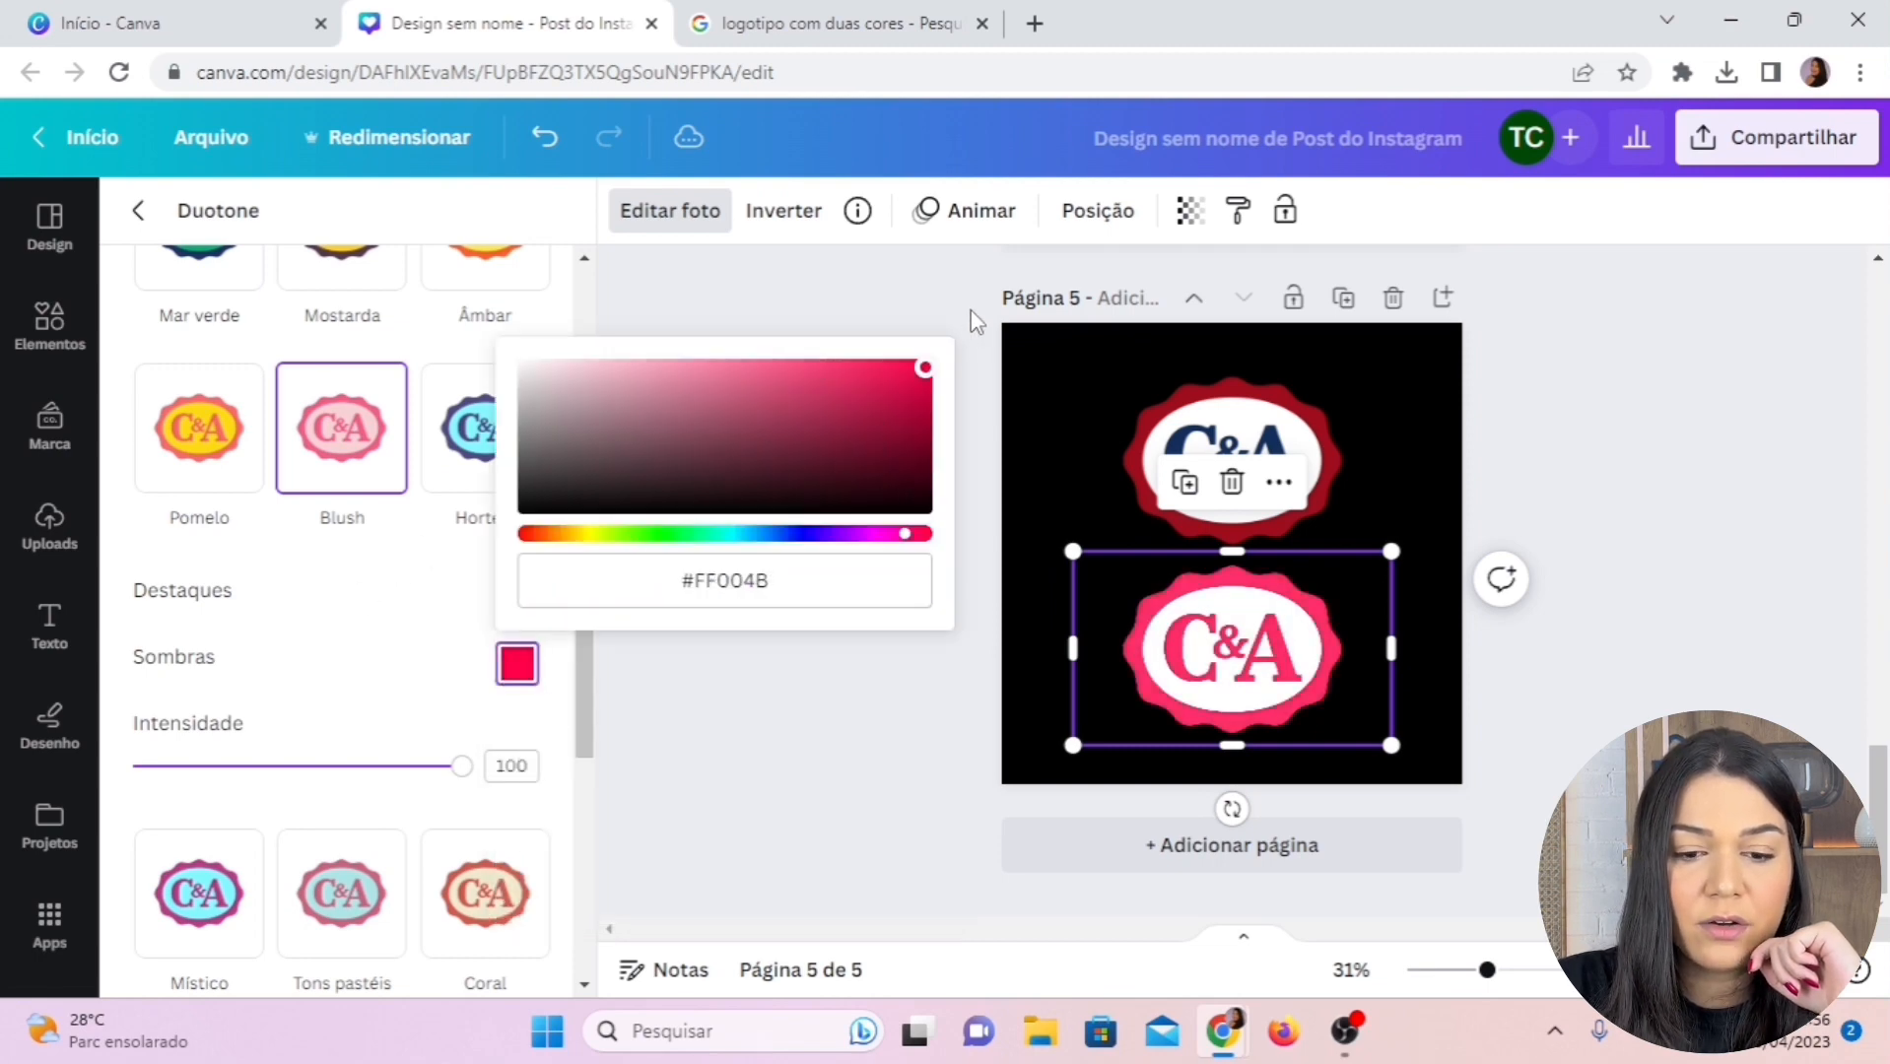
click(383, 617)
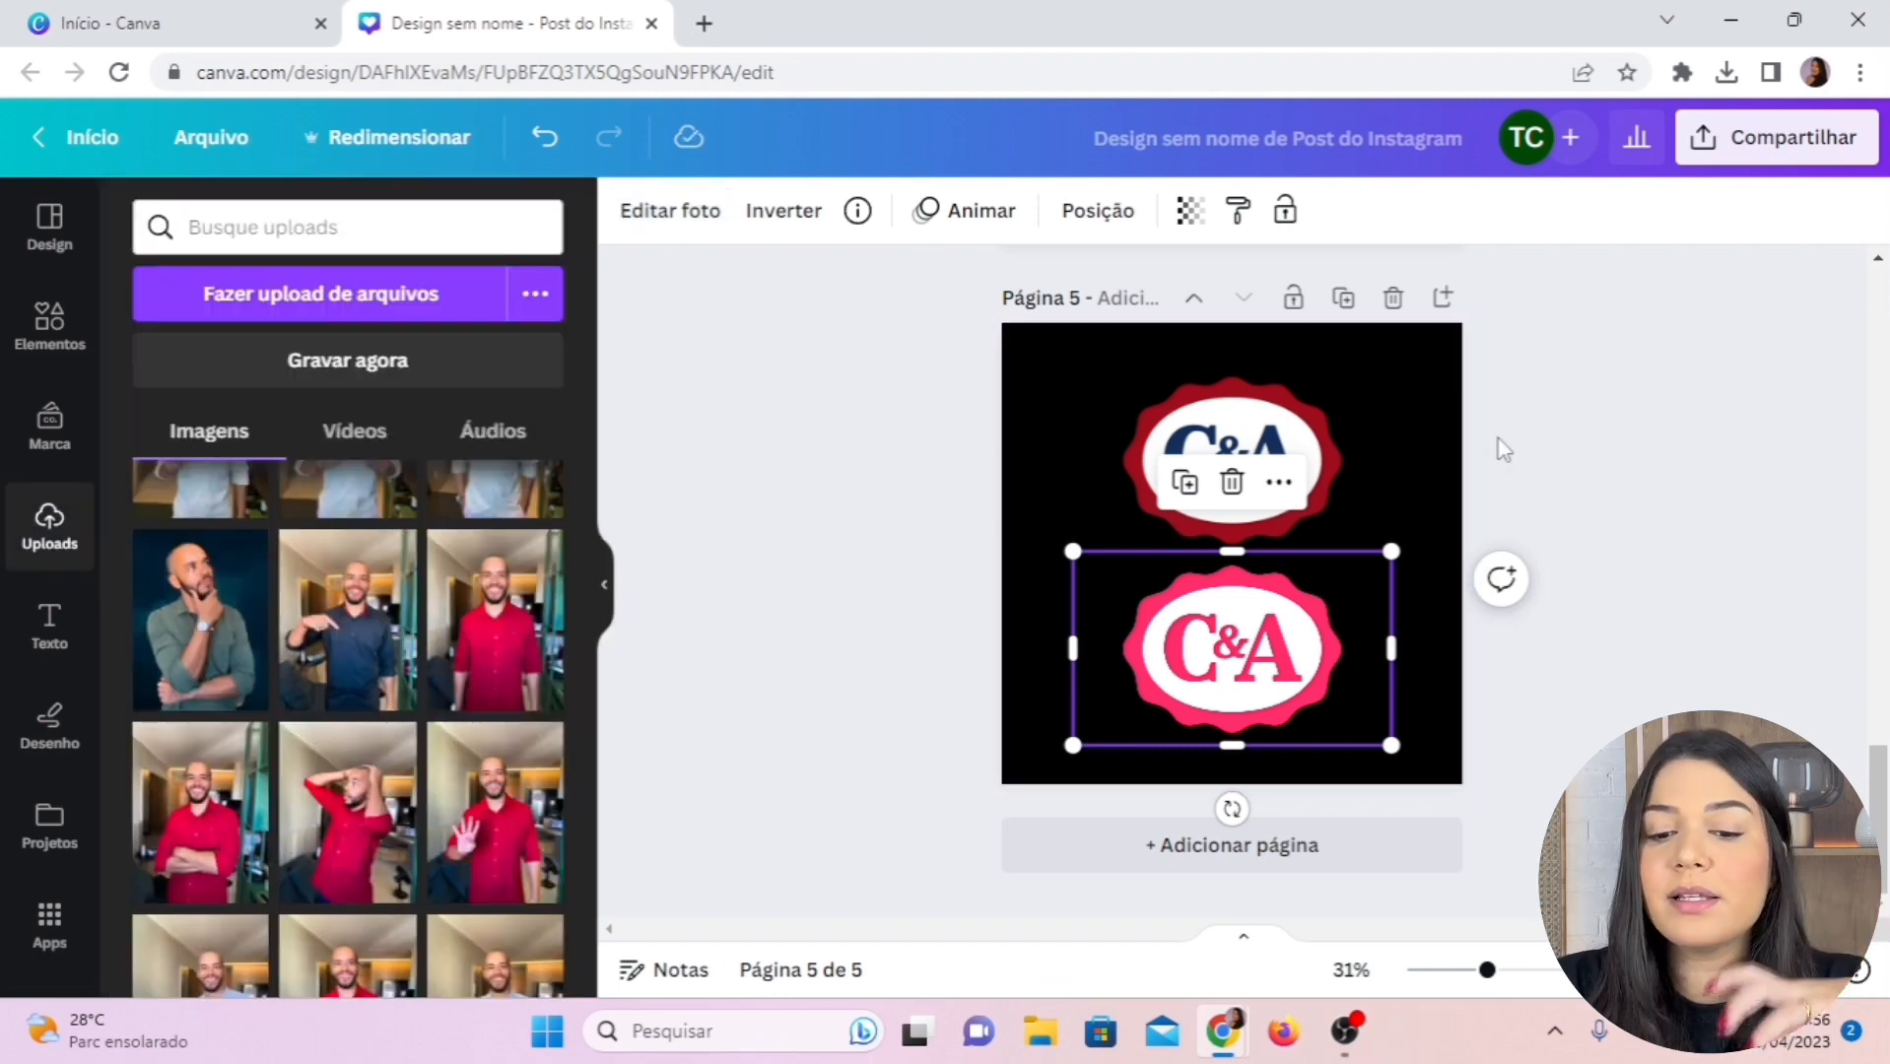
click(1498, 438)
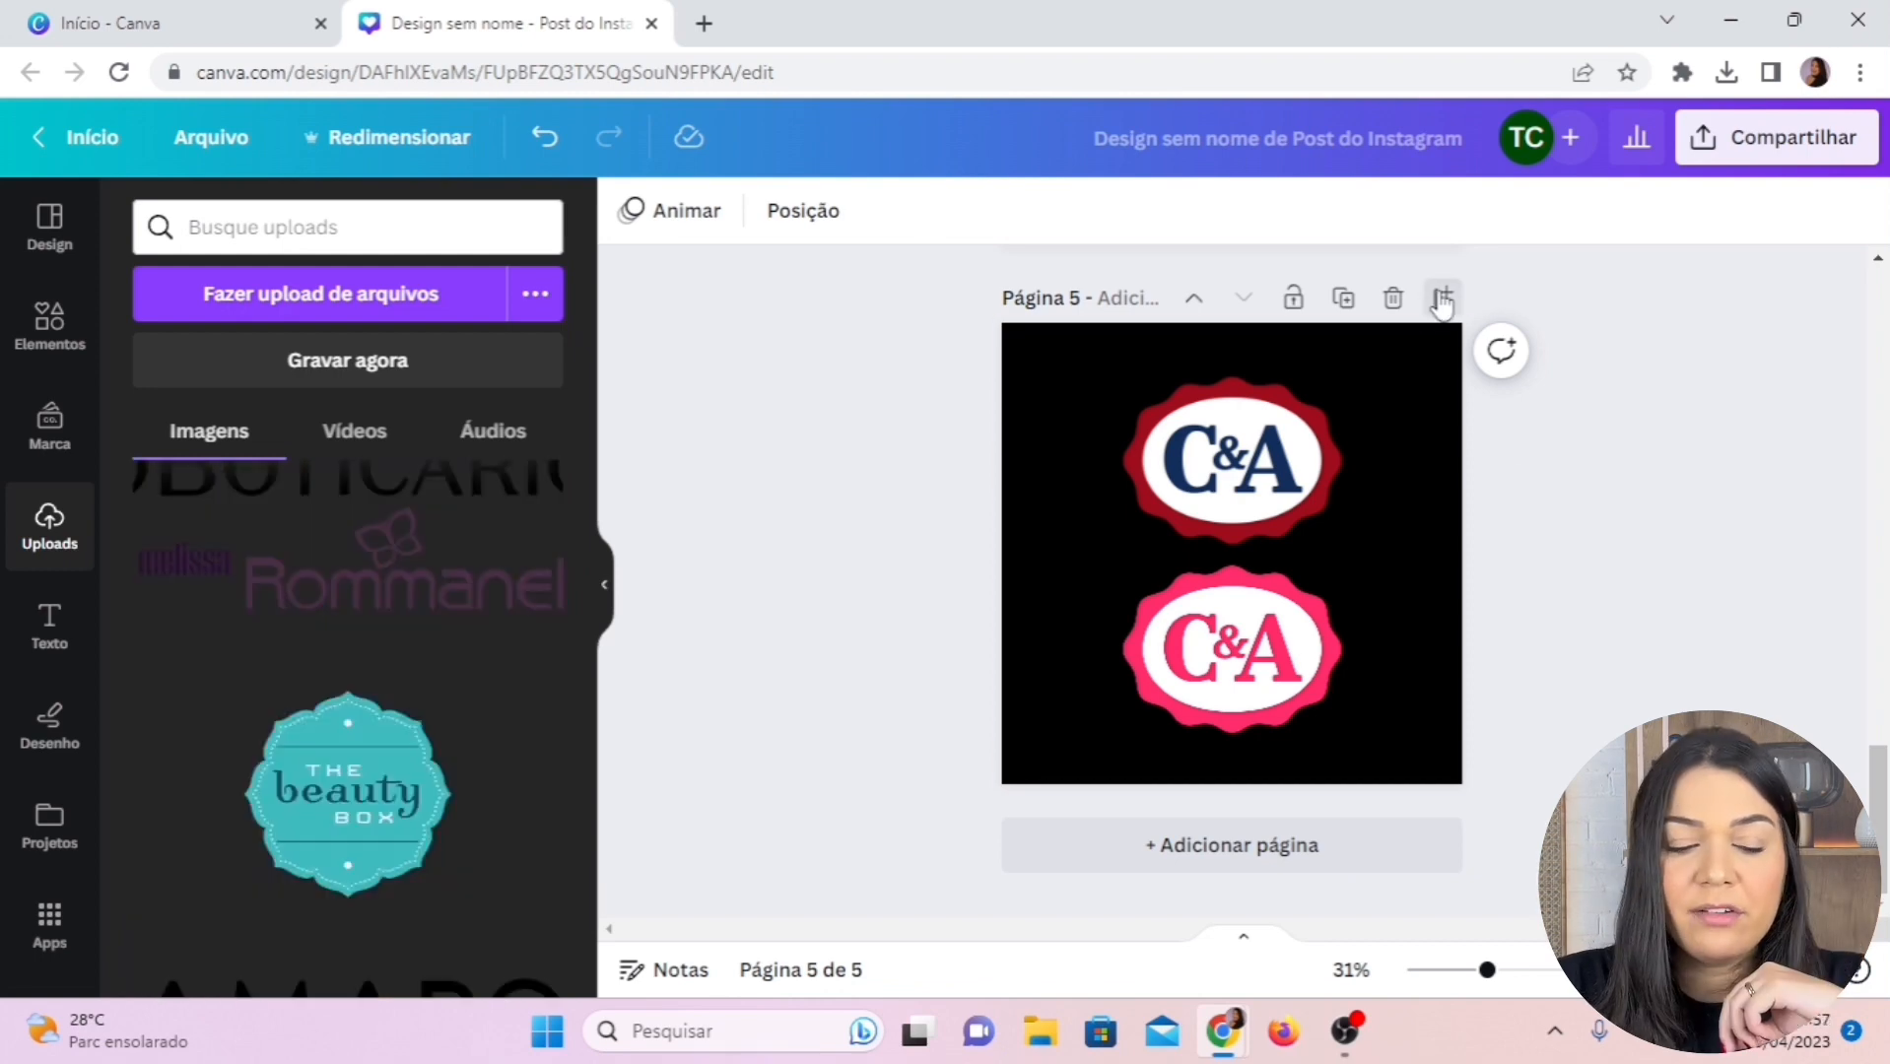
Add a new page after page 5 and place the uploaded The Beauty Box logo on it, enlarged to fill the page
click(1443, 296)
click(399, 791)
drag(1106, 426, 995, 335)
drag(1360, 679, 1457, 783)
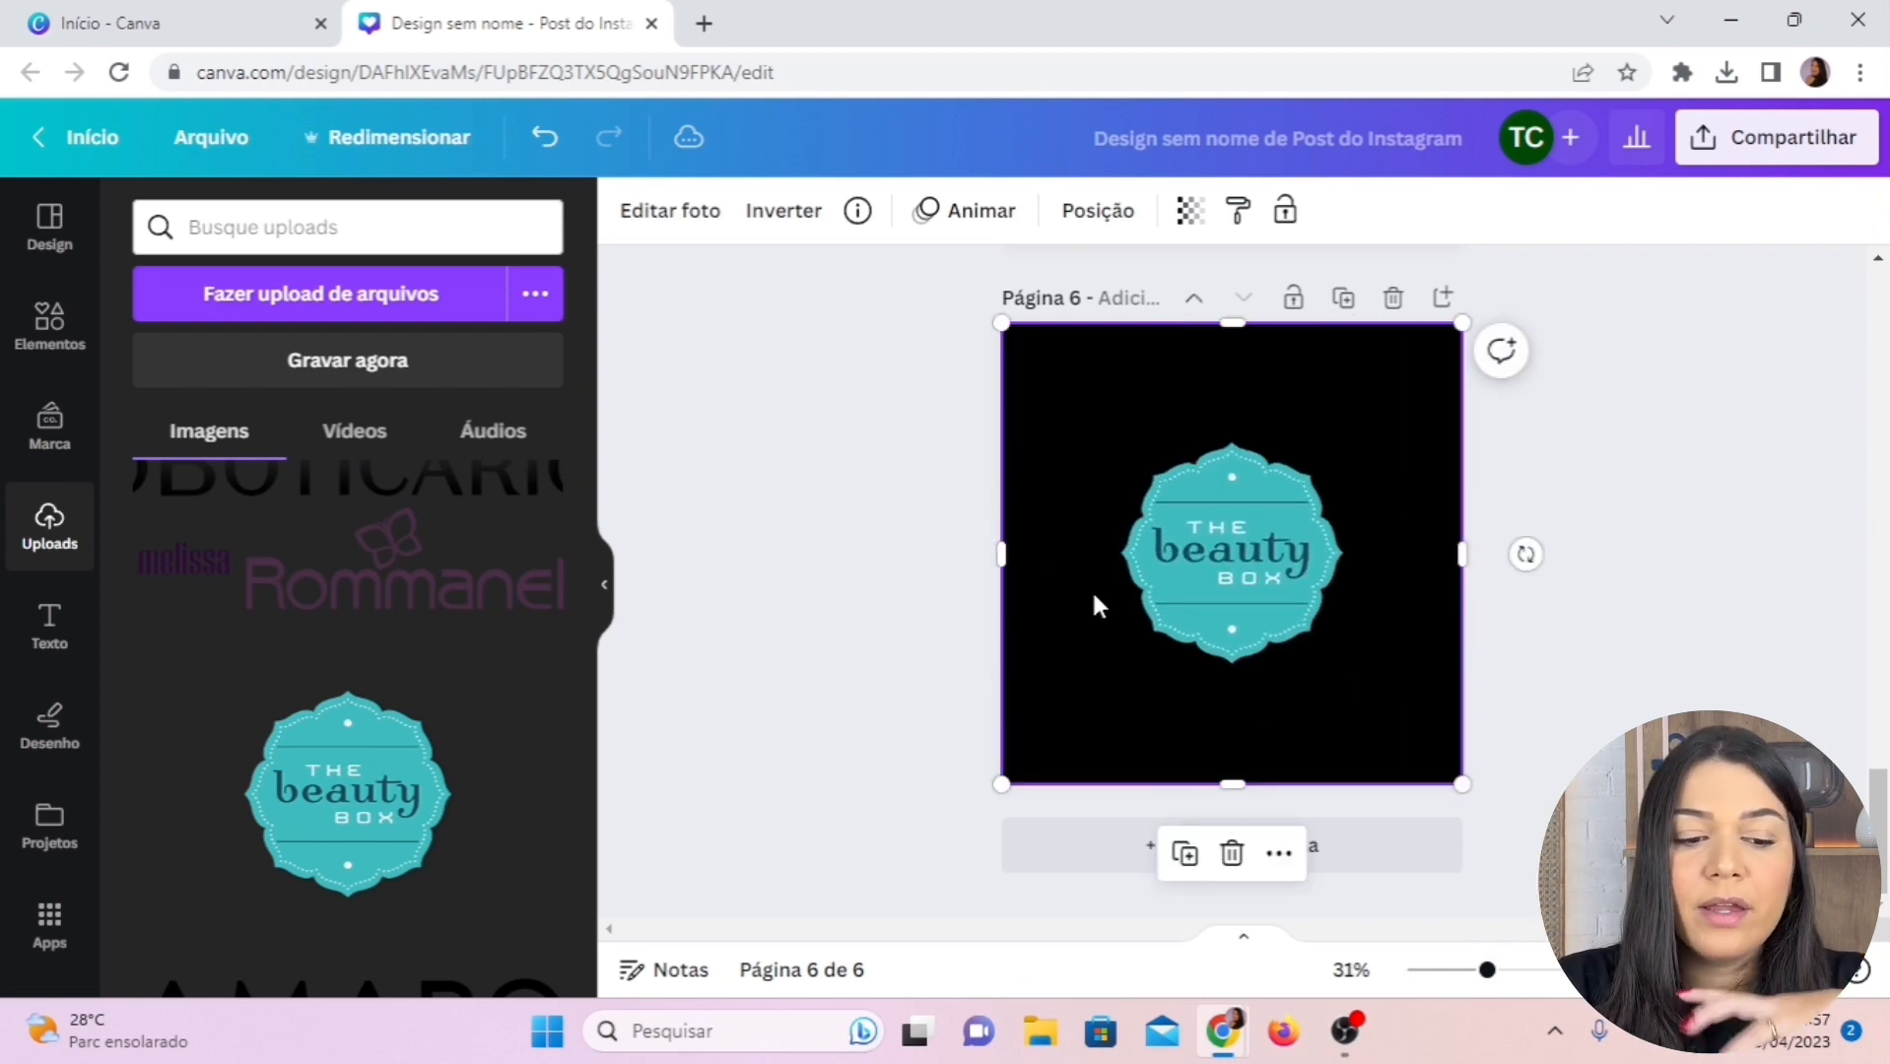
Apply the Violeta duotone effect to The Beauty Box logo on page 6
click(687, 224)
scroll(484, 730, down, 4)
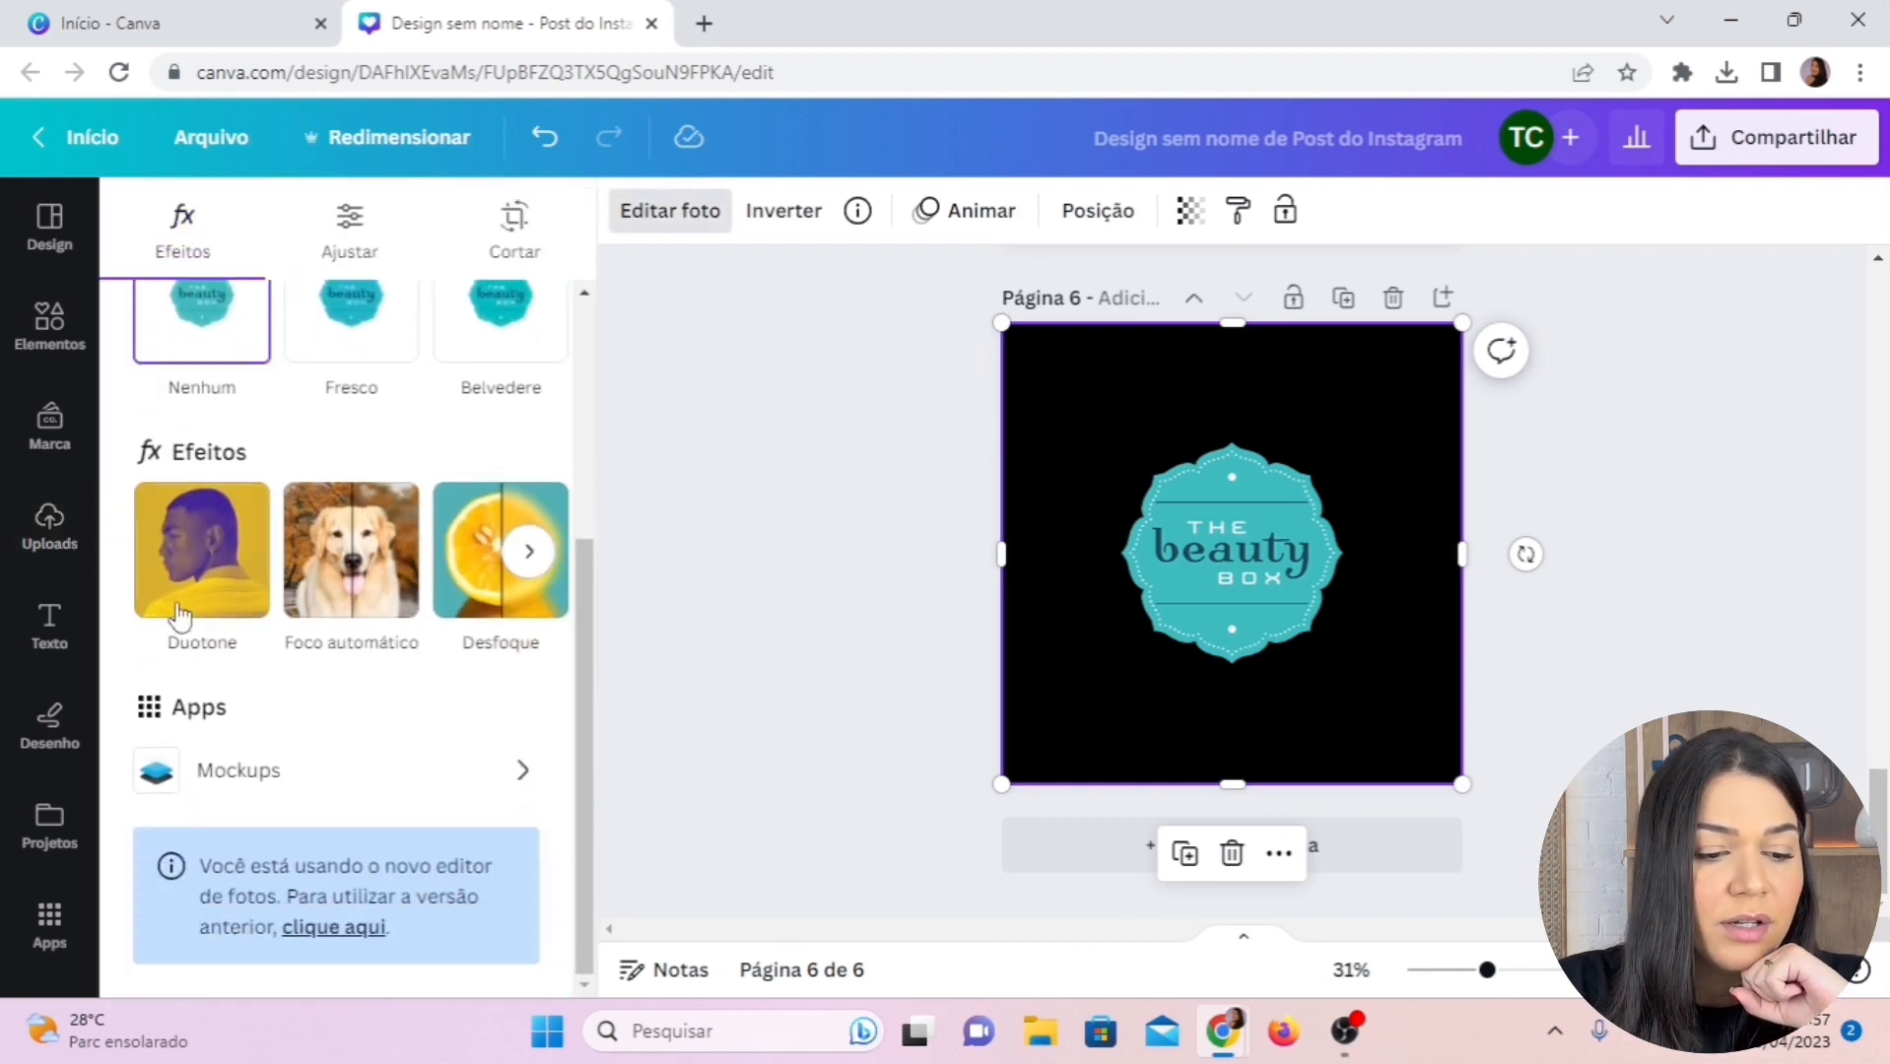
click(178, 616)
scroll(219, 591, down, 2)
click(333, 567)
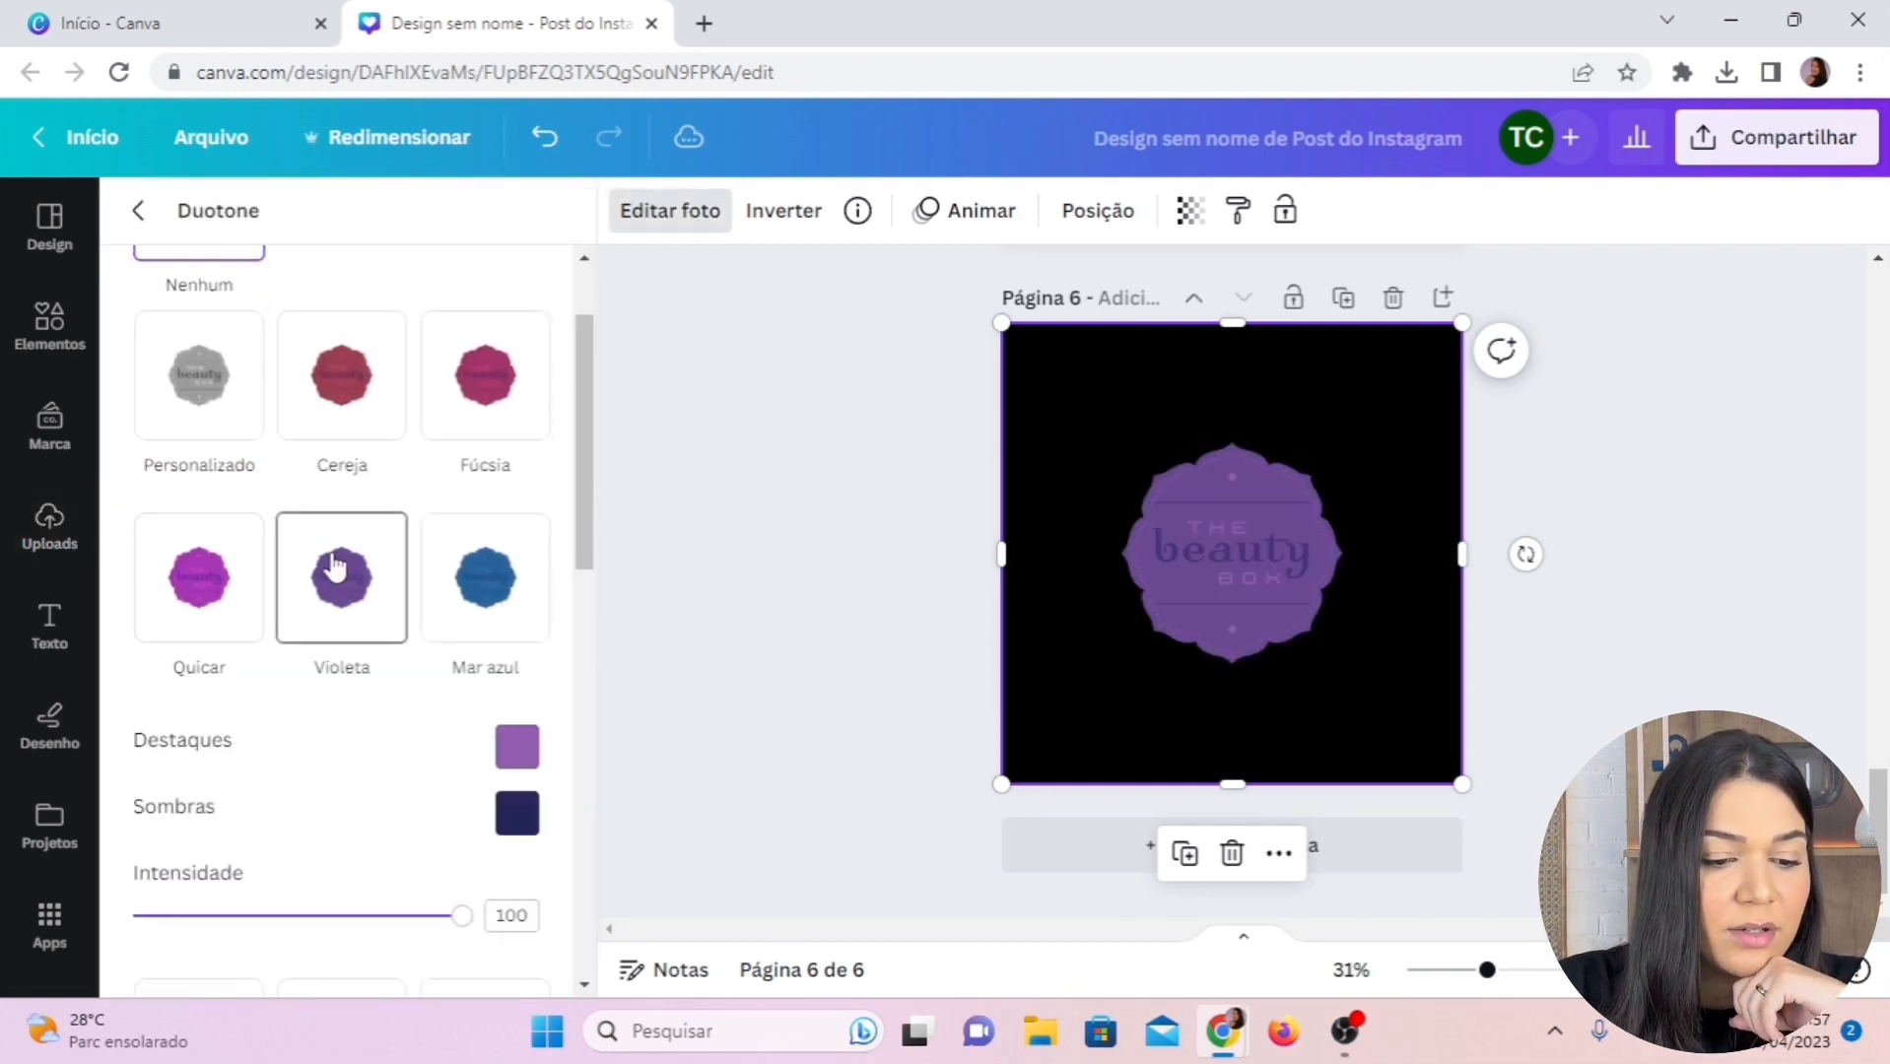
Try yellow #FFF500 as The Beauty Box logo's duotone highlights color
scroll(455, 710, down, 2)
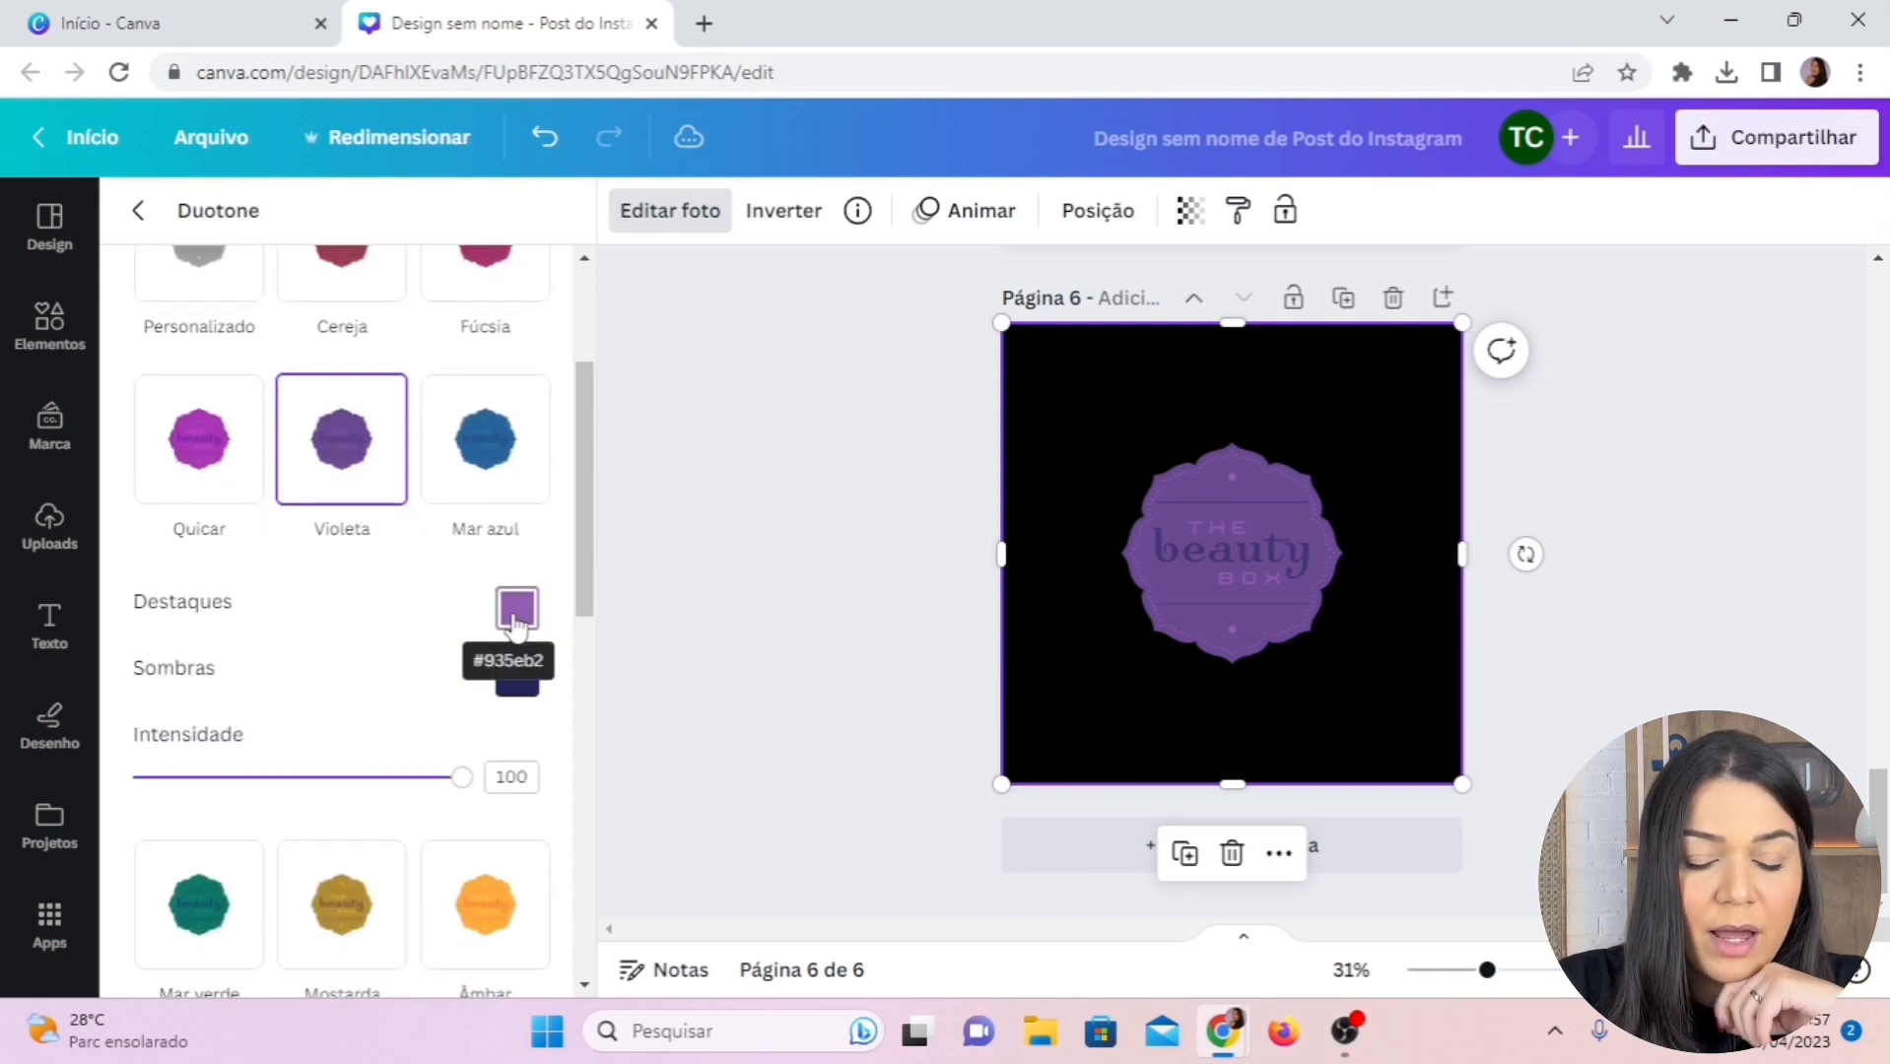
click(516, 613)
mouse_move(722, 846)
mouse_down()
mouse_move(676, 846)
mouse_move(729, 846)
mouse_up()
drag(565, 839, 589, 840)
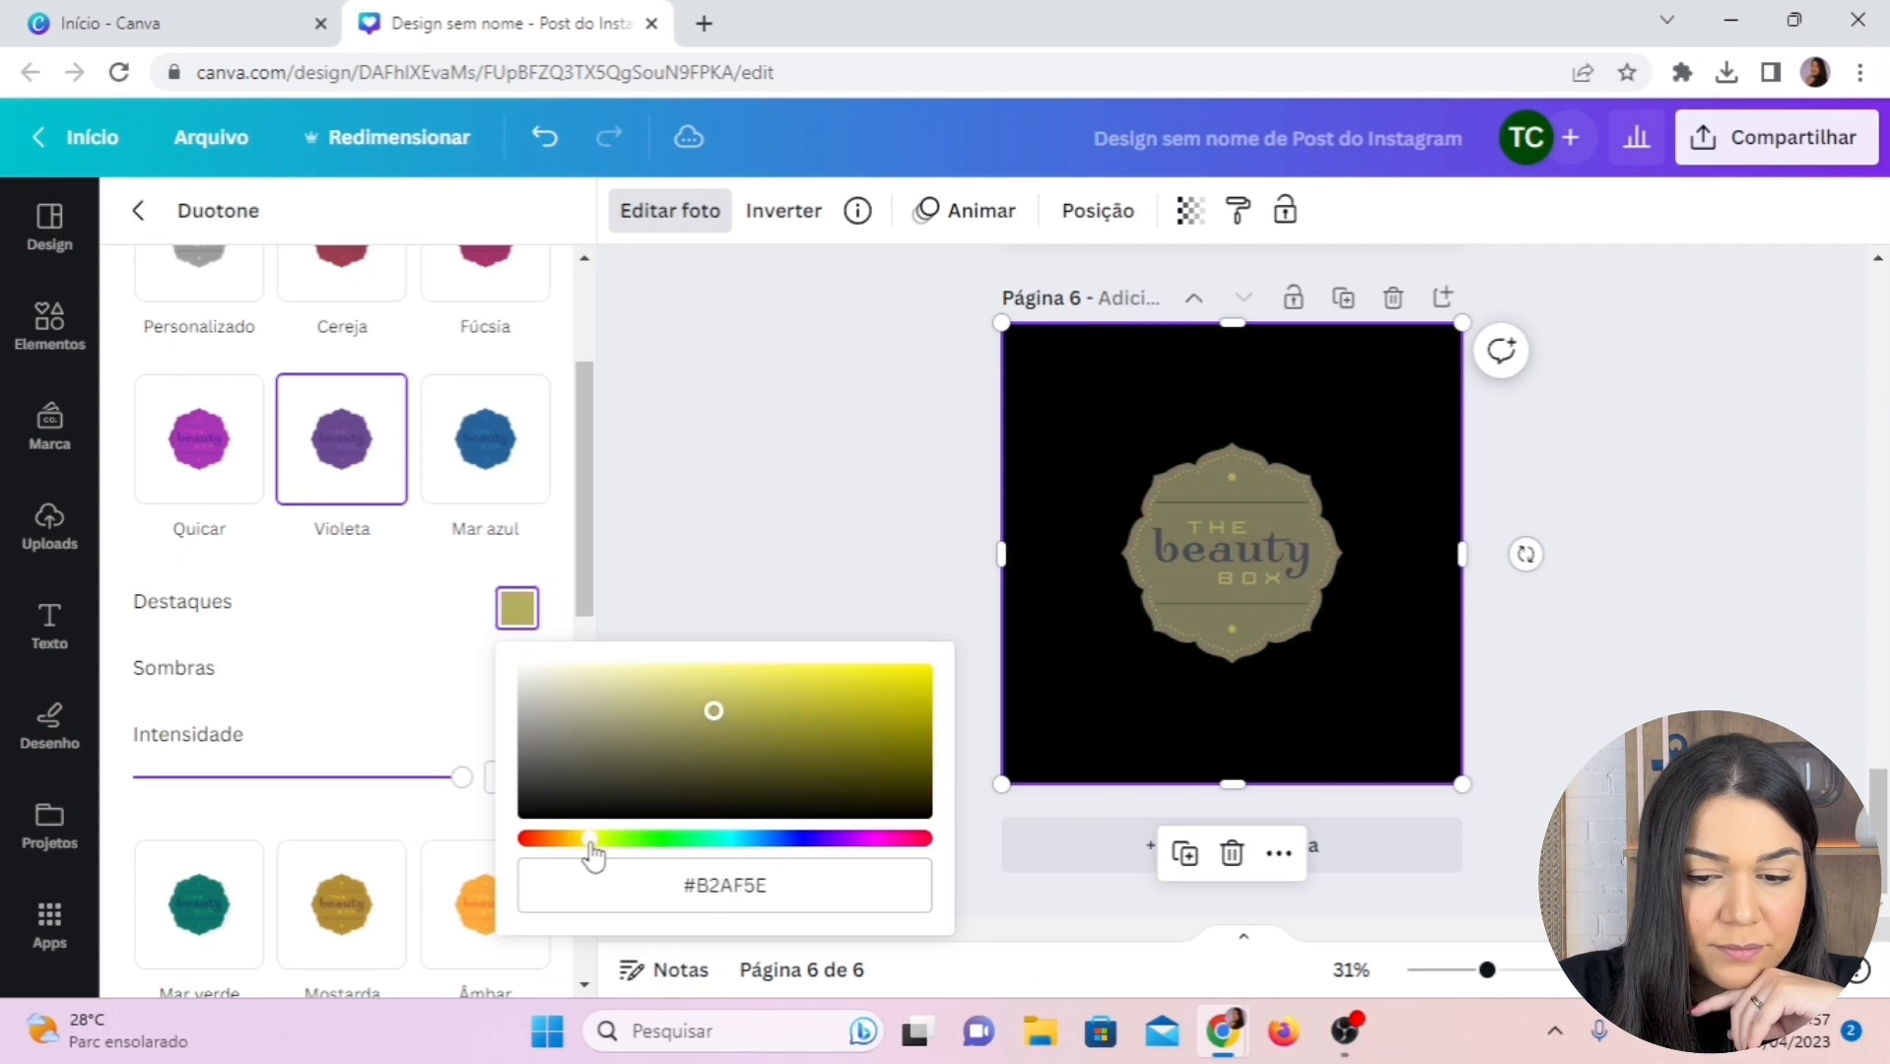
drag(708, 726, 1017, 601)
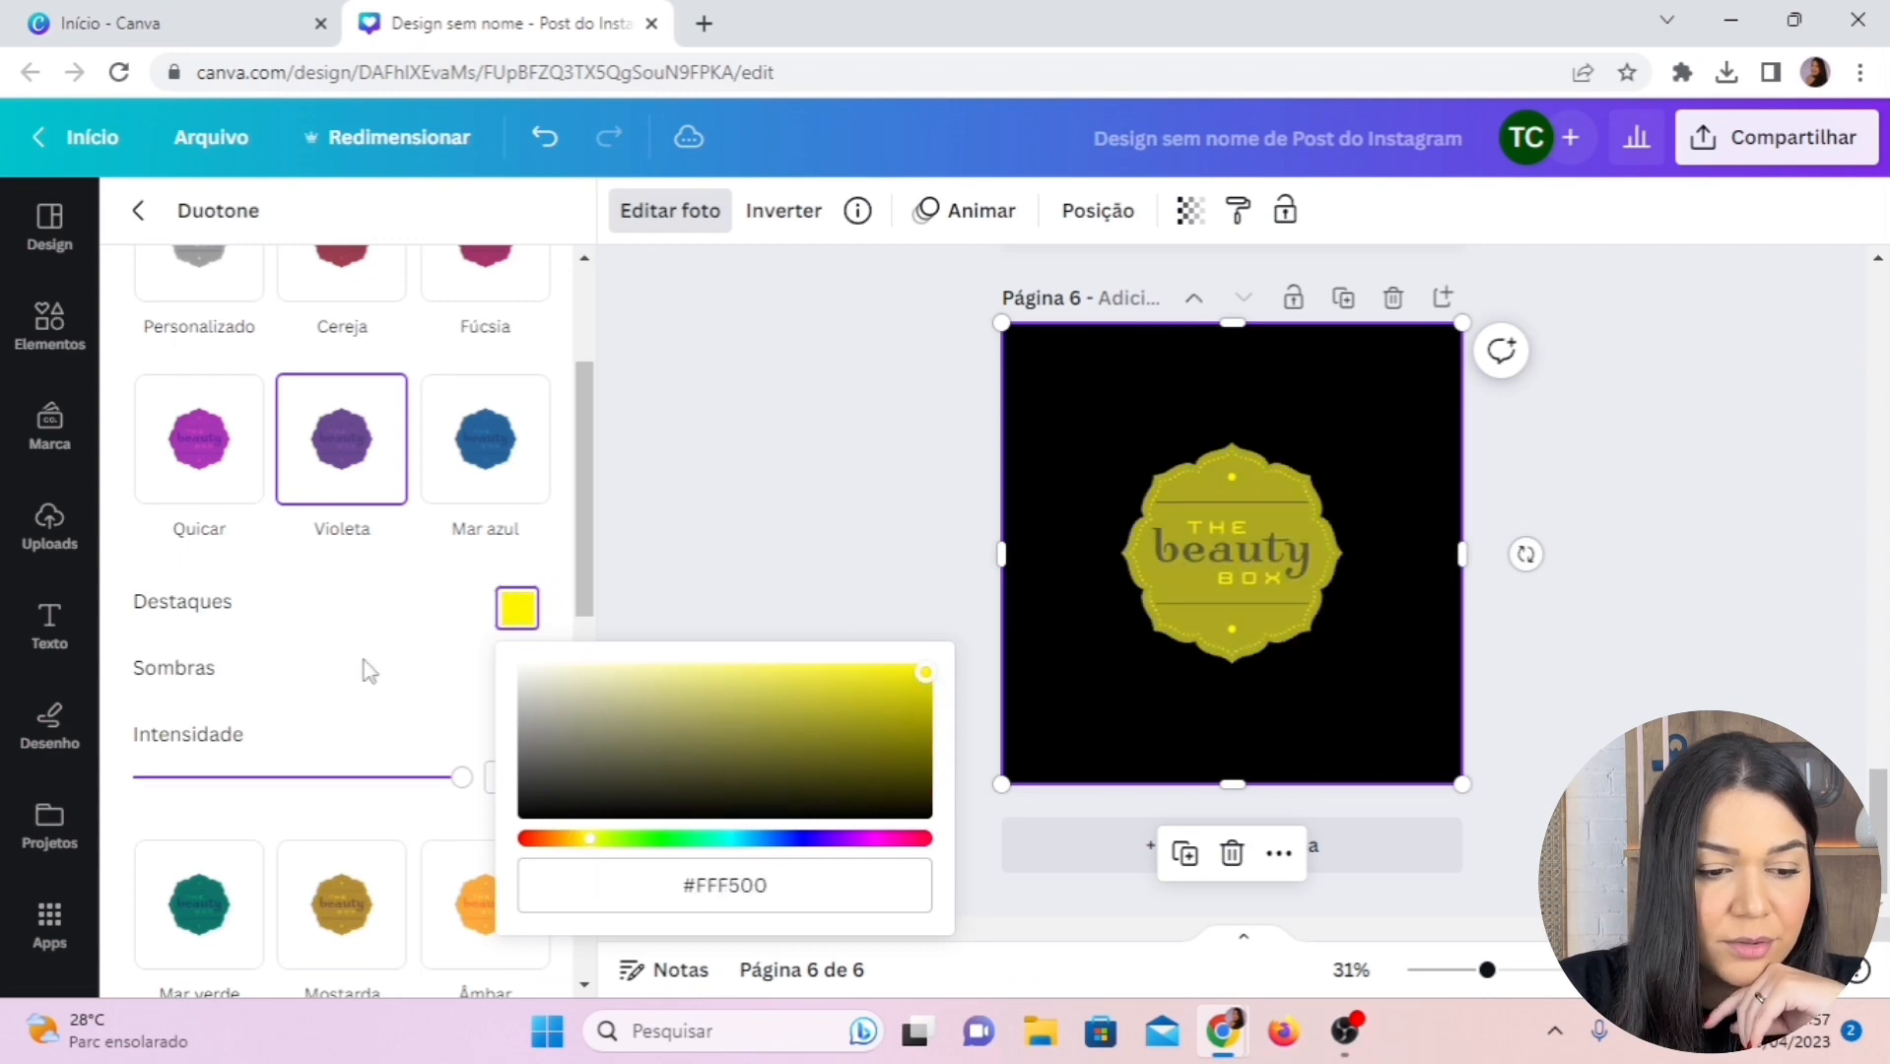
Try orange #FF5C00 and a muted brown as The Beauty Box logo's duotone shadows color
click(511, 680)
click(512, 680)
click(550, 547)
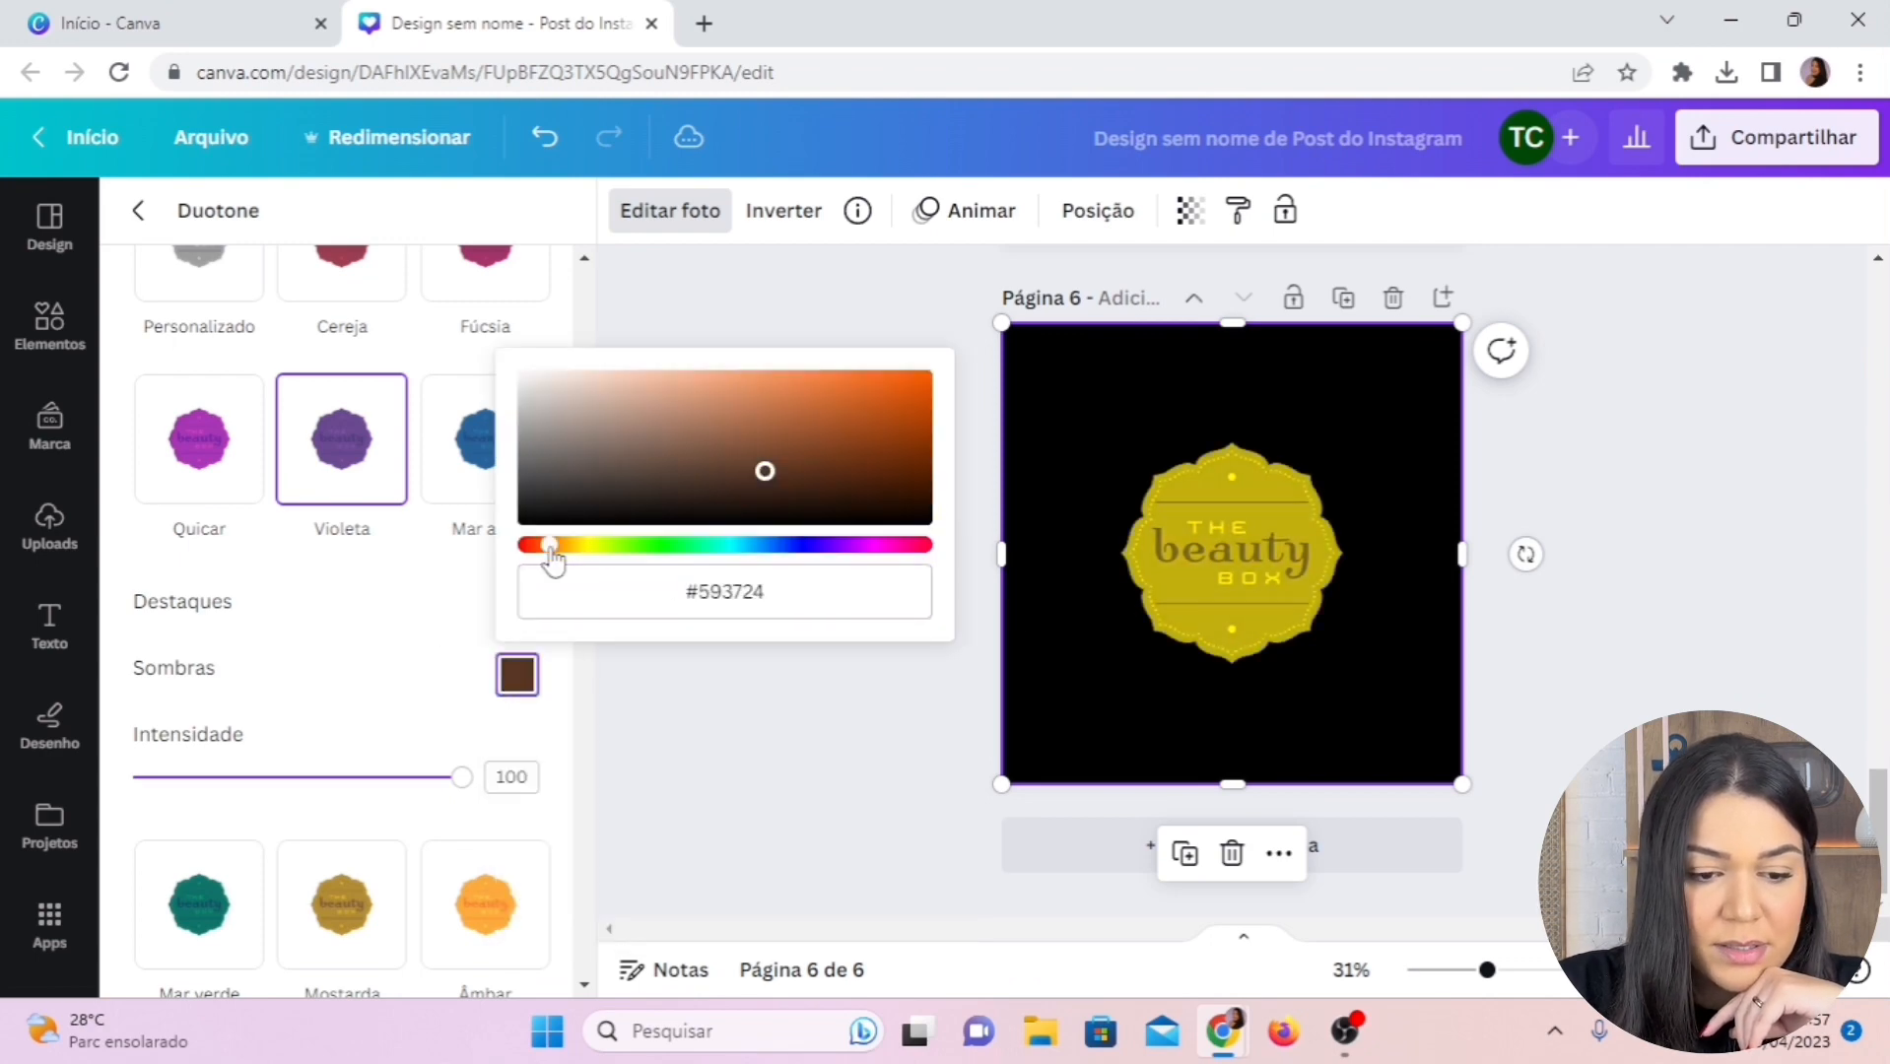
drag(765, 471, 1015, 320)
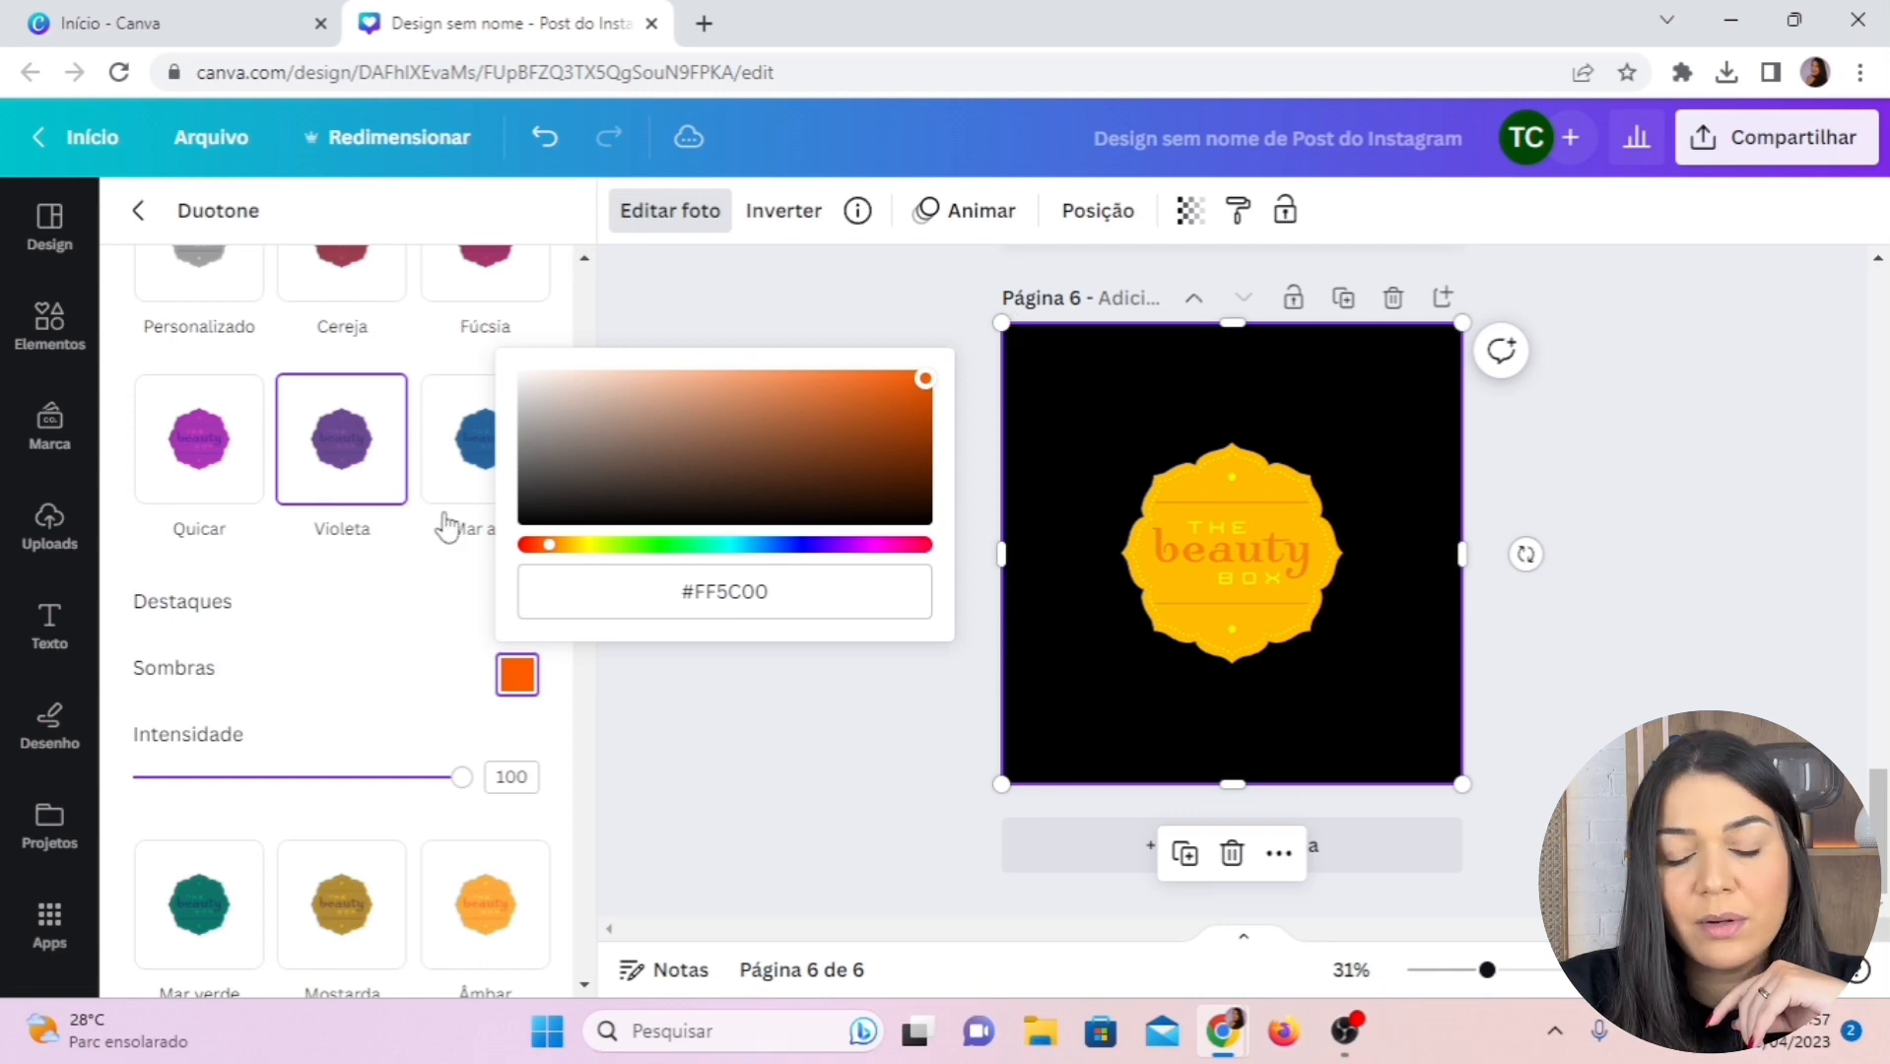
drag(806, 426, 449, 328)
drag(636, 425, 710, 423)
click(337, 611)
Set The Beauty Box logo's duotone highlights color to white
click(505, 621)
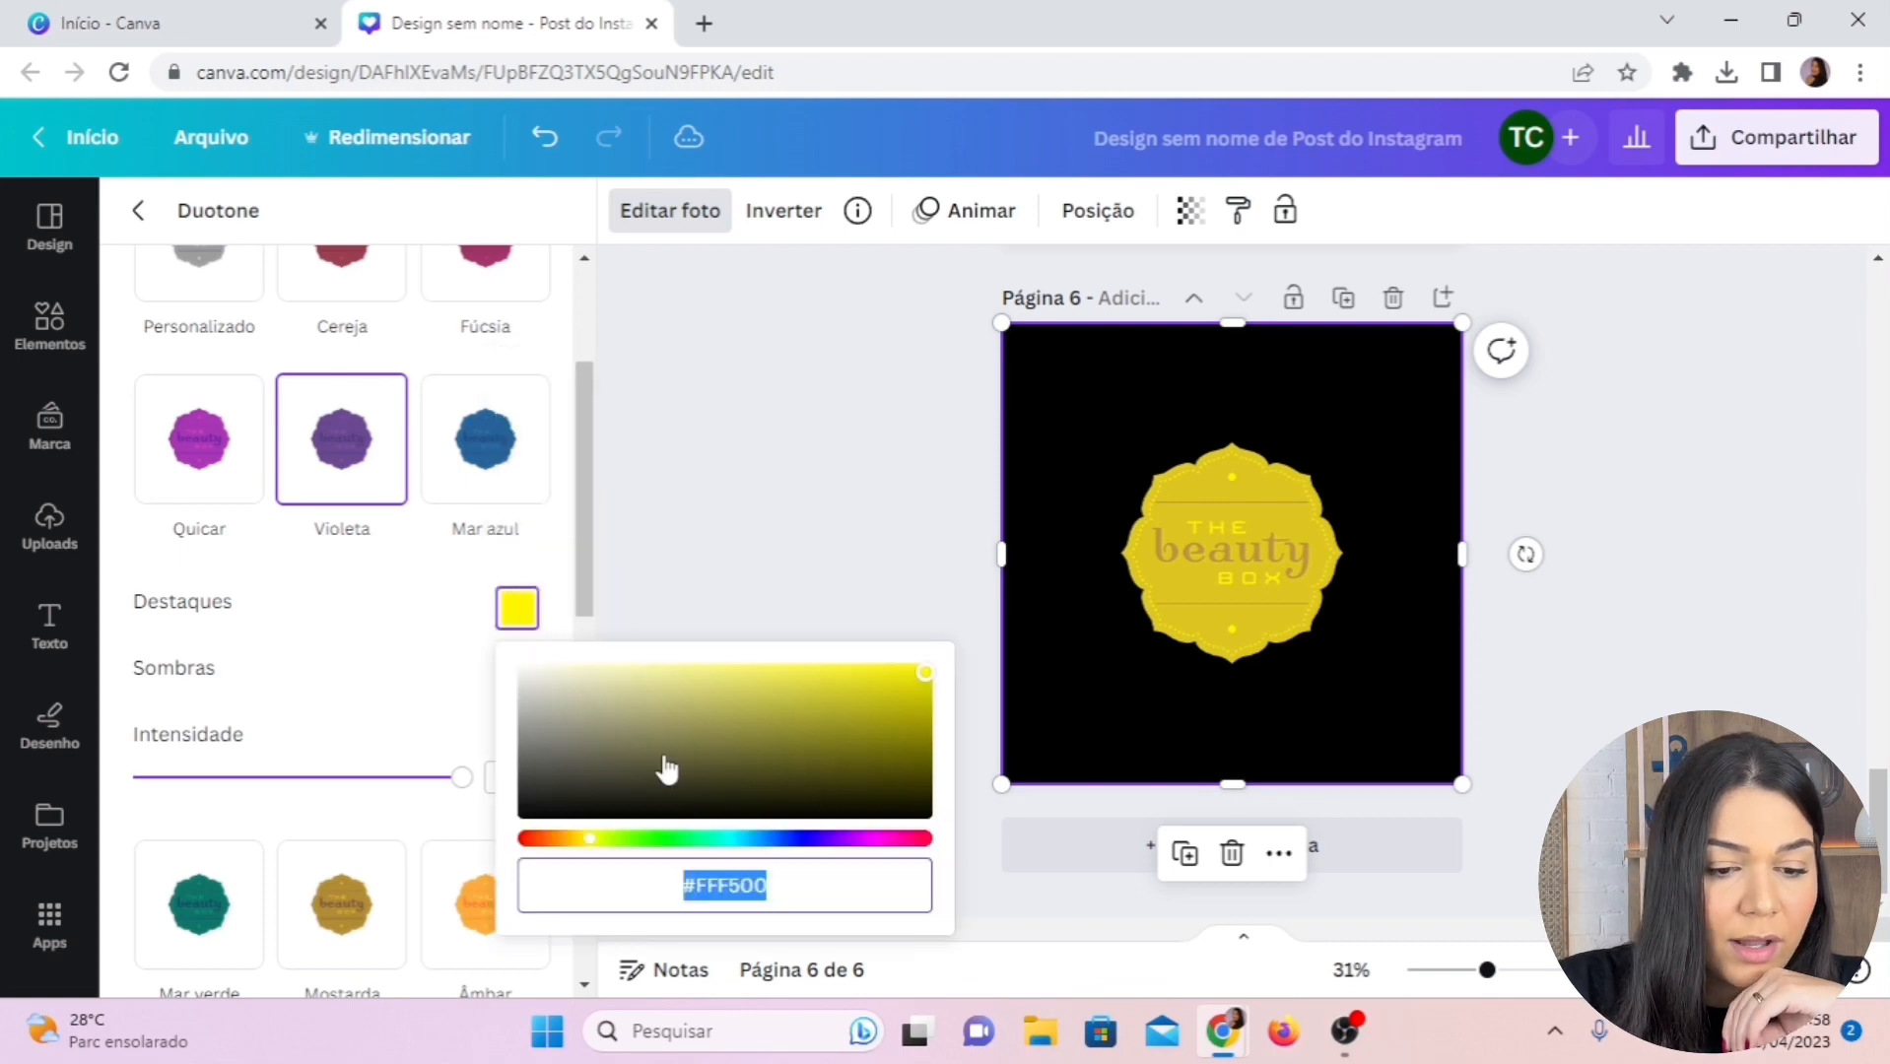
drag(663, 765, 499, 655)
click(430, 603)
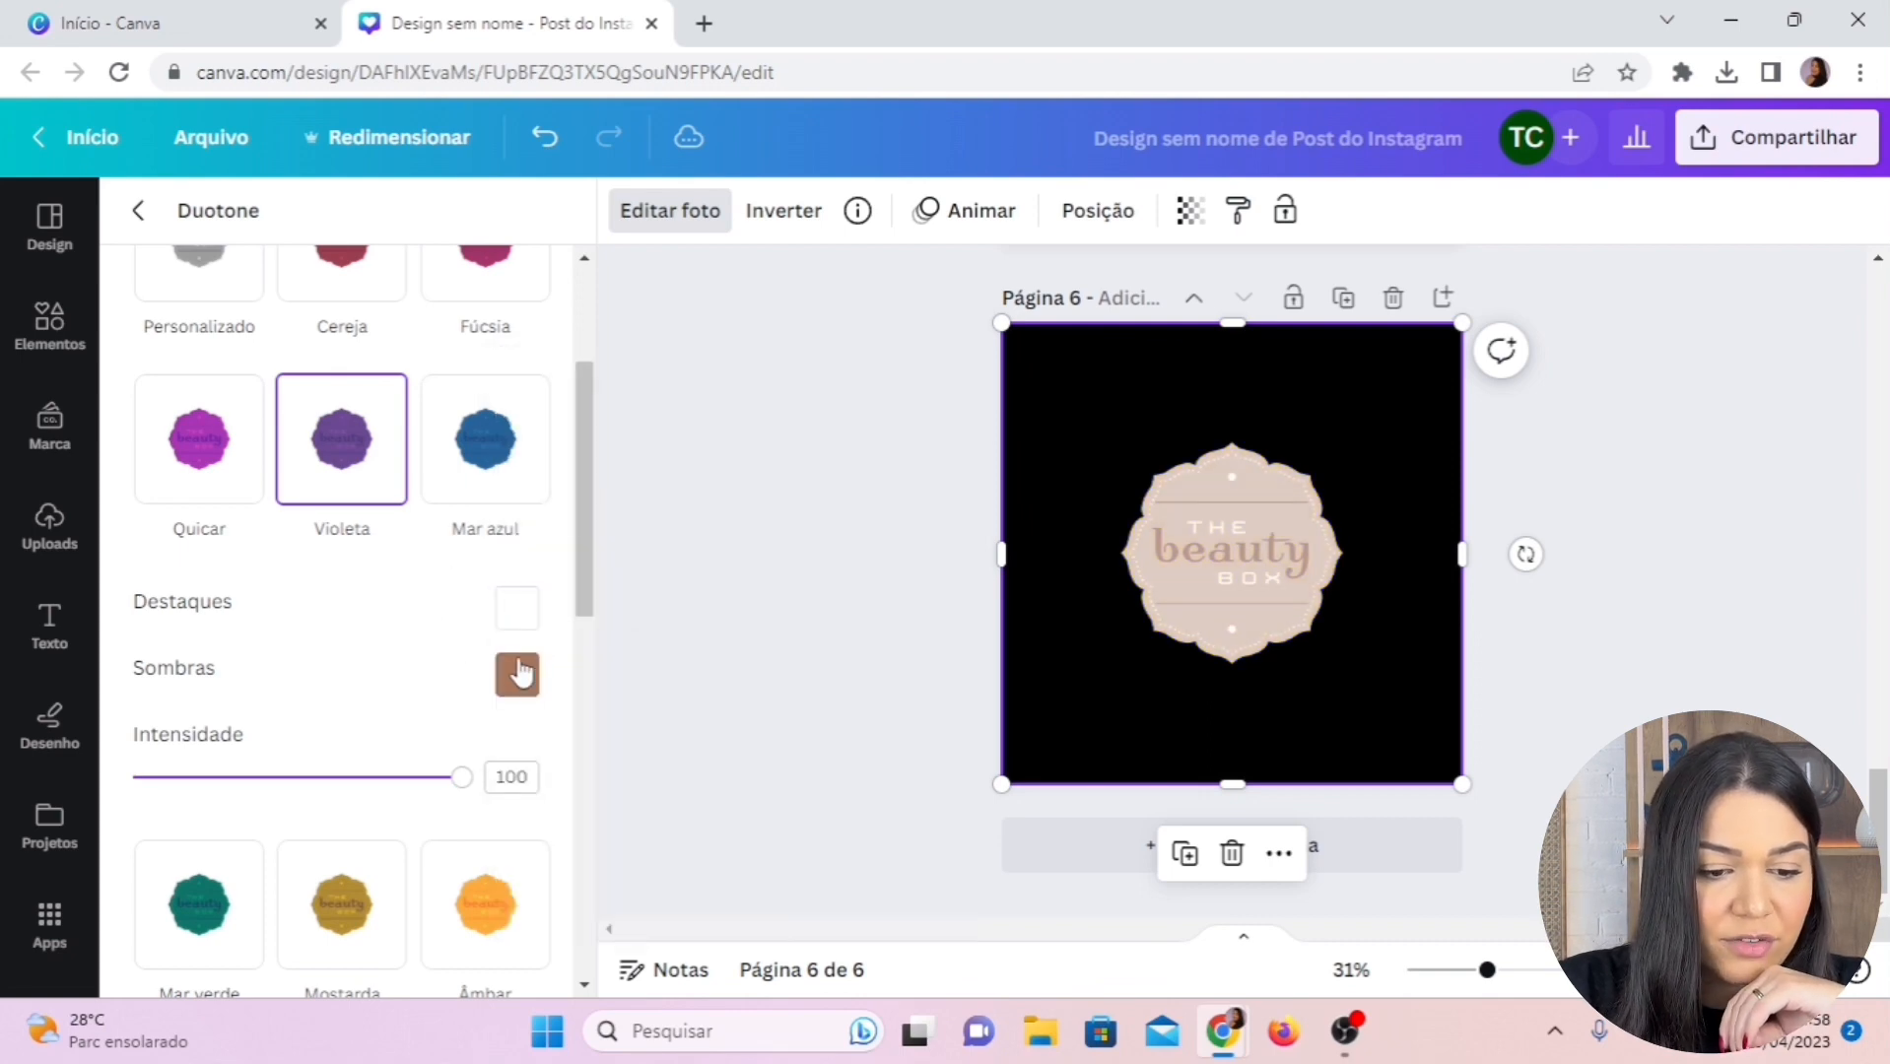
Try magenta #E300FF as The Beauty Box logo's duotone shadows color and change it to red #FF0000
click(518, 675)
click(845, 545)
drag(785, 506, 1023, 356)
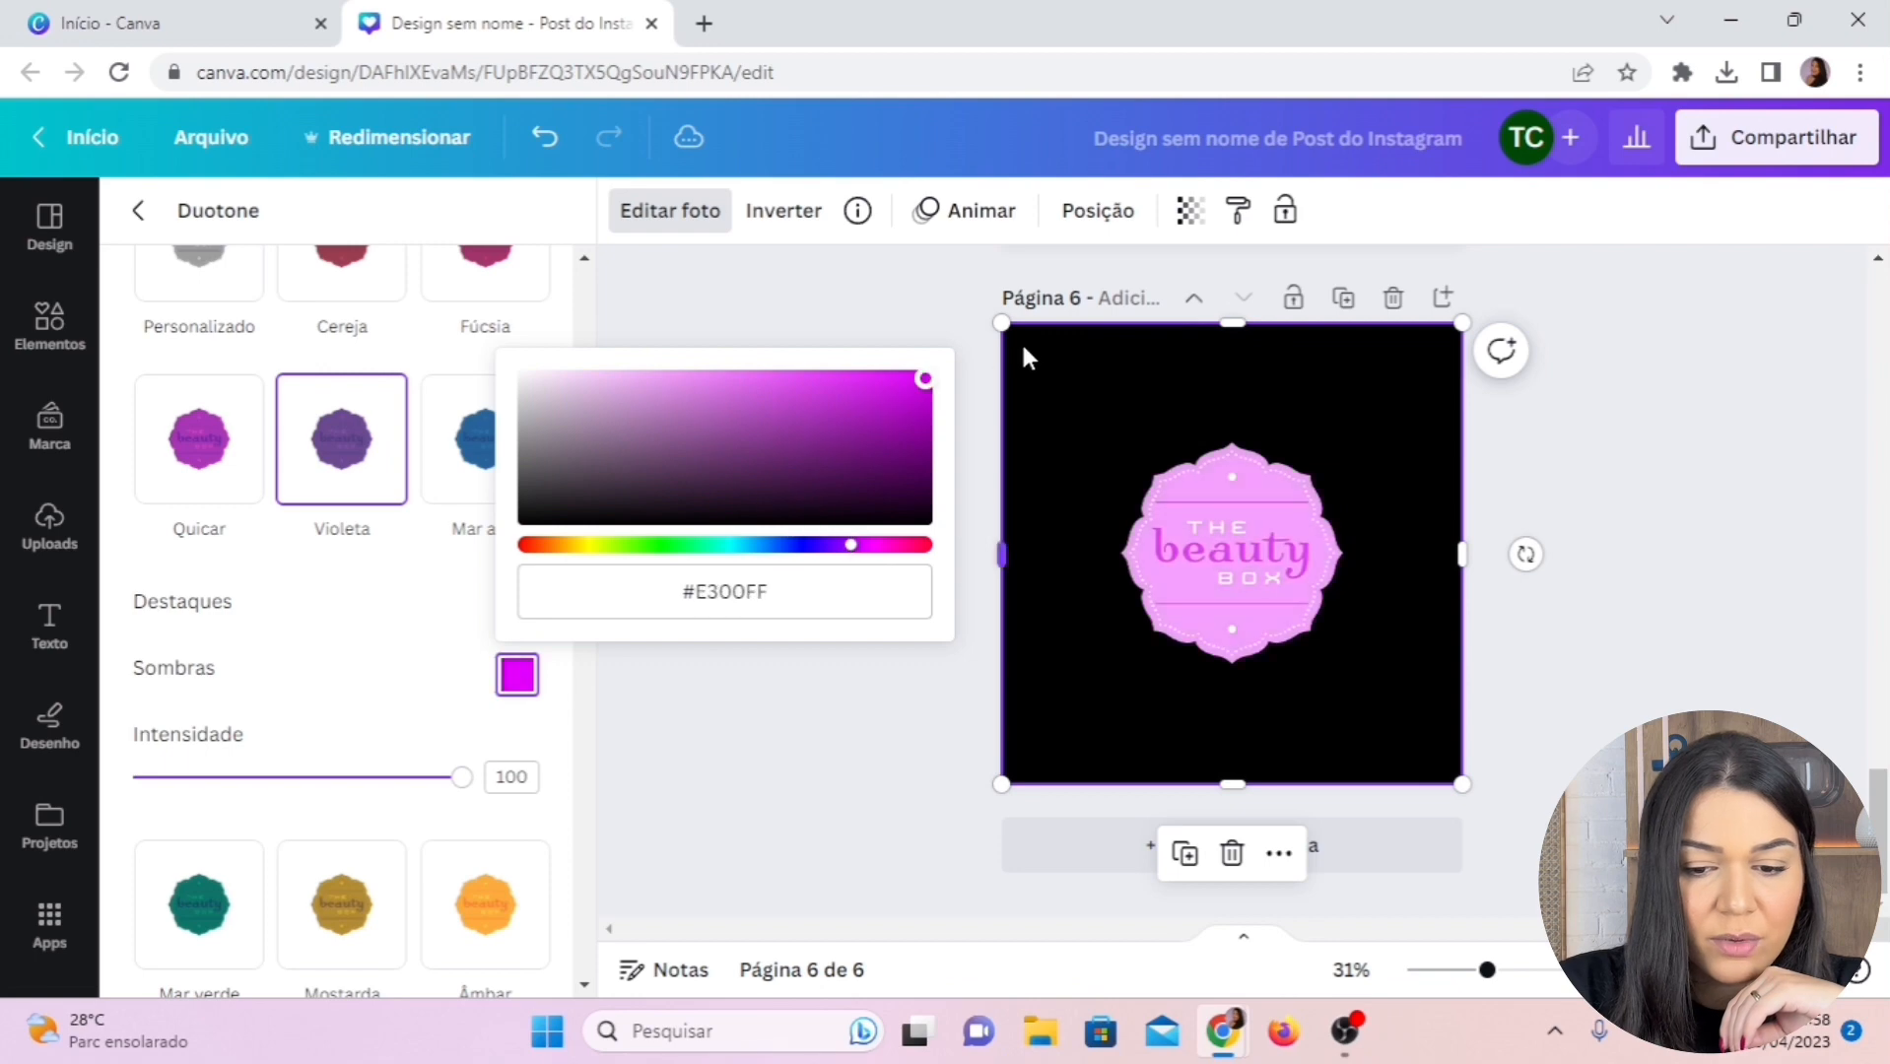
drag(912, 544, 968, 550)
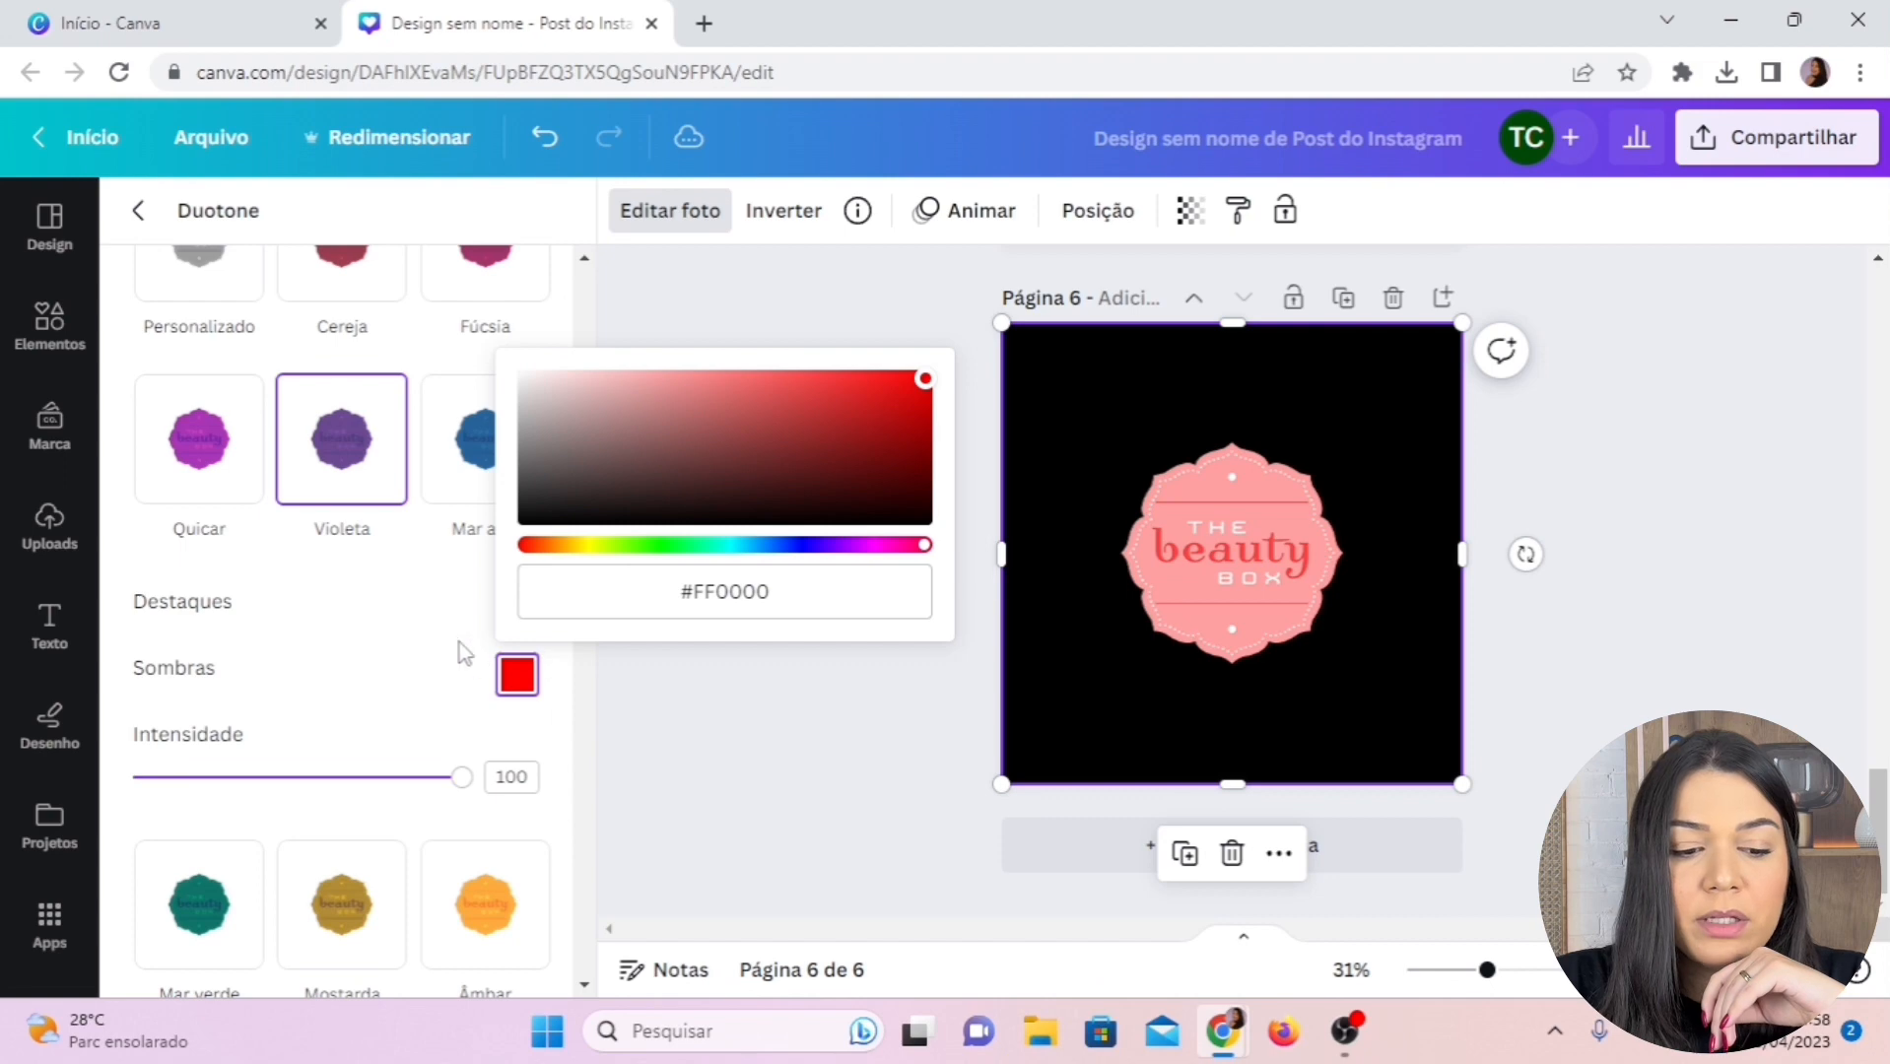
click(457, 643)
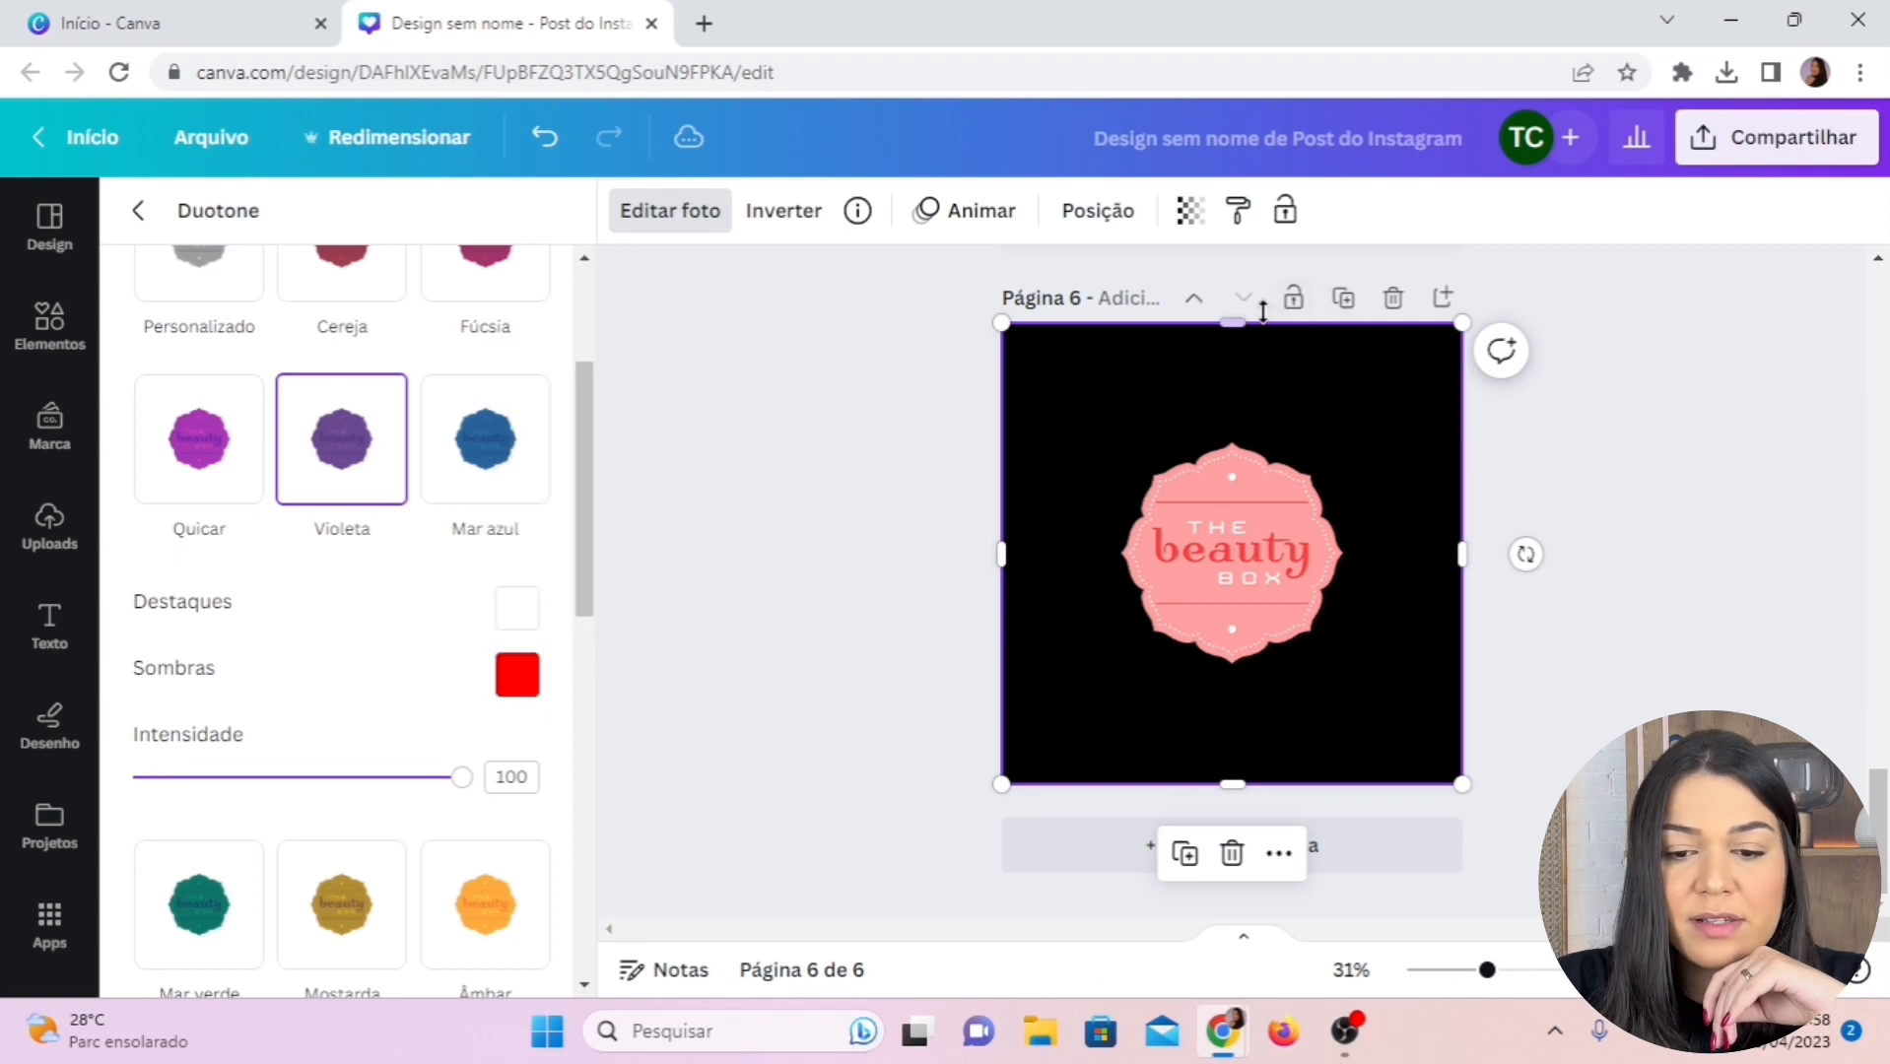
Crop The Beauty Box image on all four sides close to the logo's edges and deselect it
drag(1239, 343, 1251, 425)
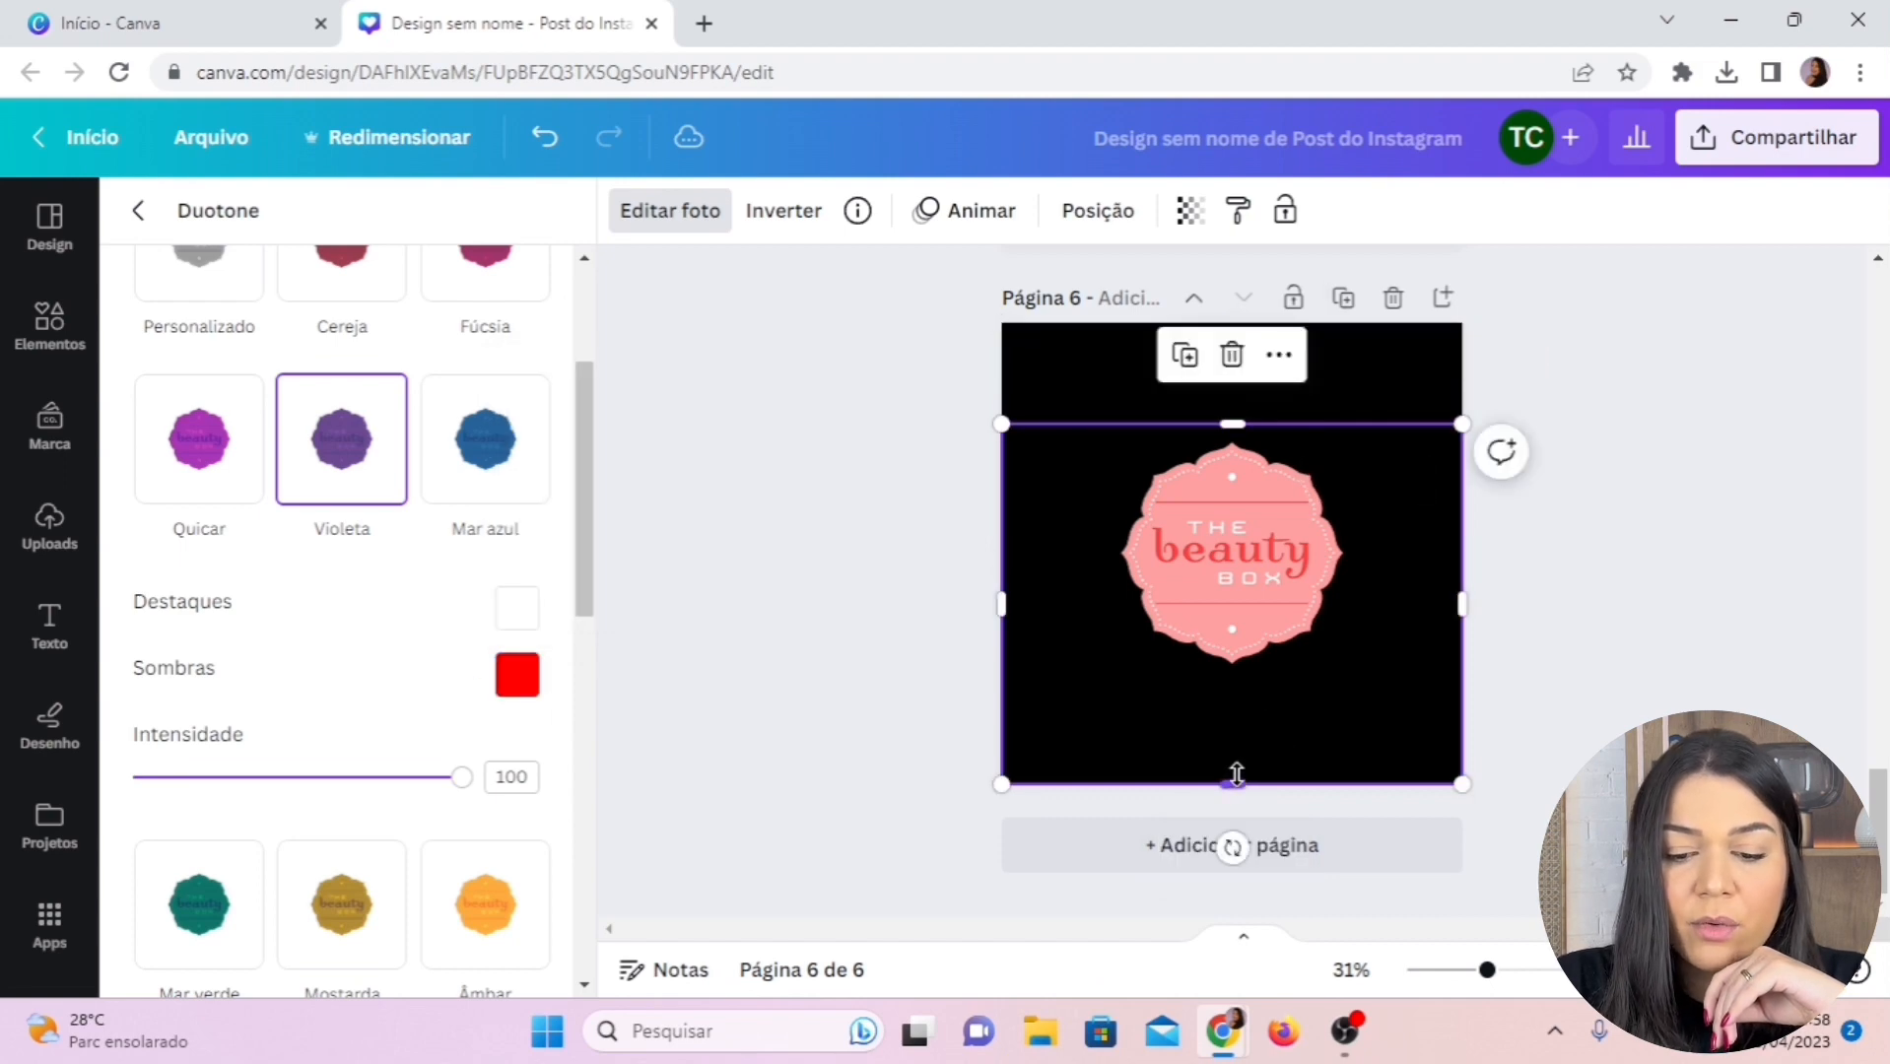
drag(1232, 784, 1265, 680)
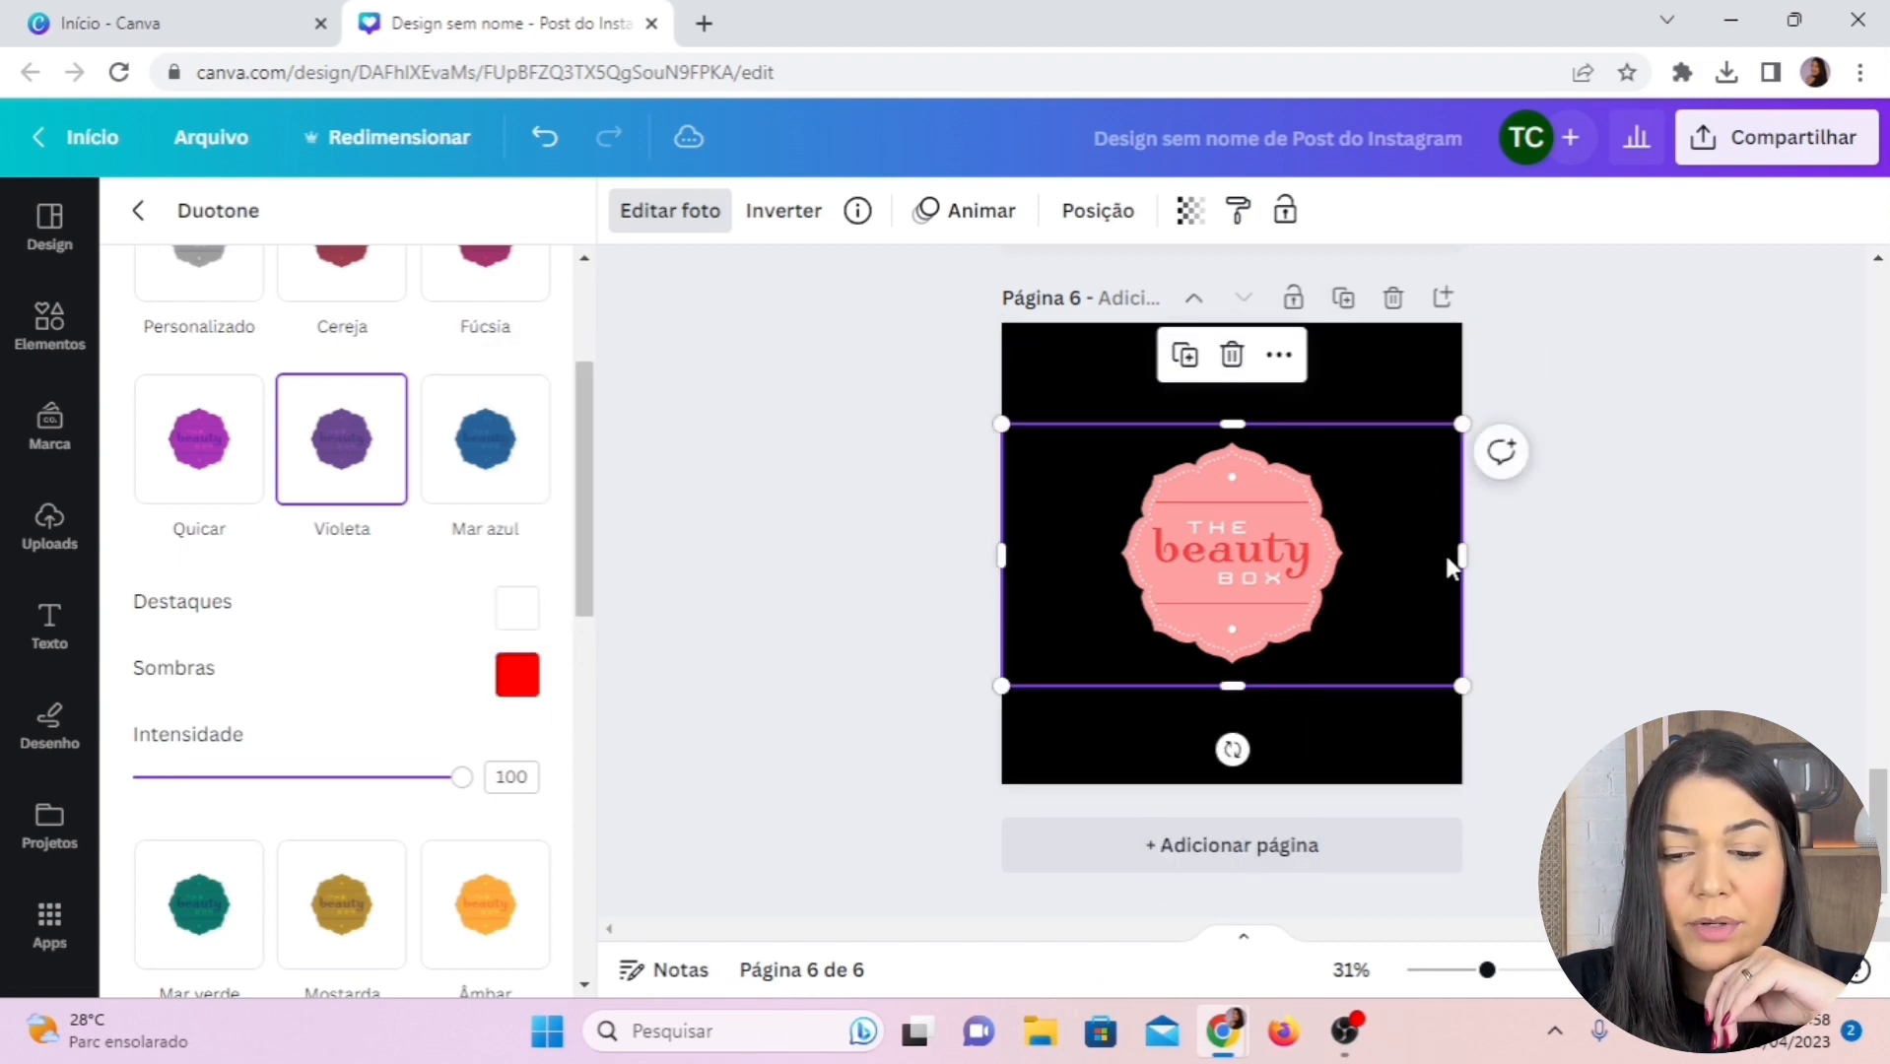
drag(1463, 557, 1367, 557)
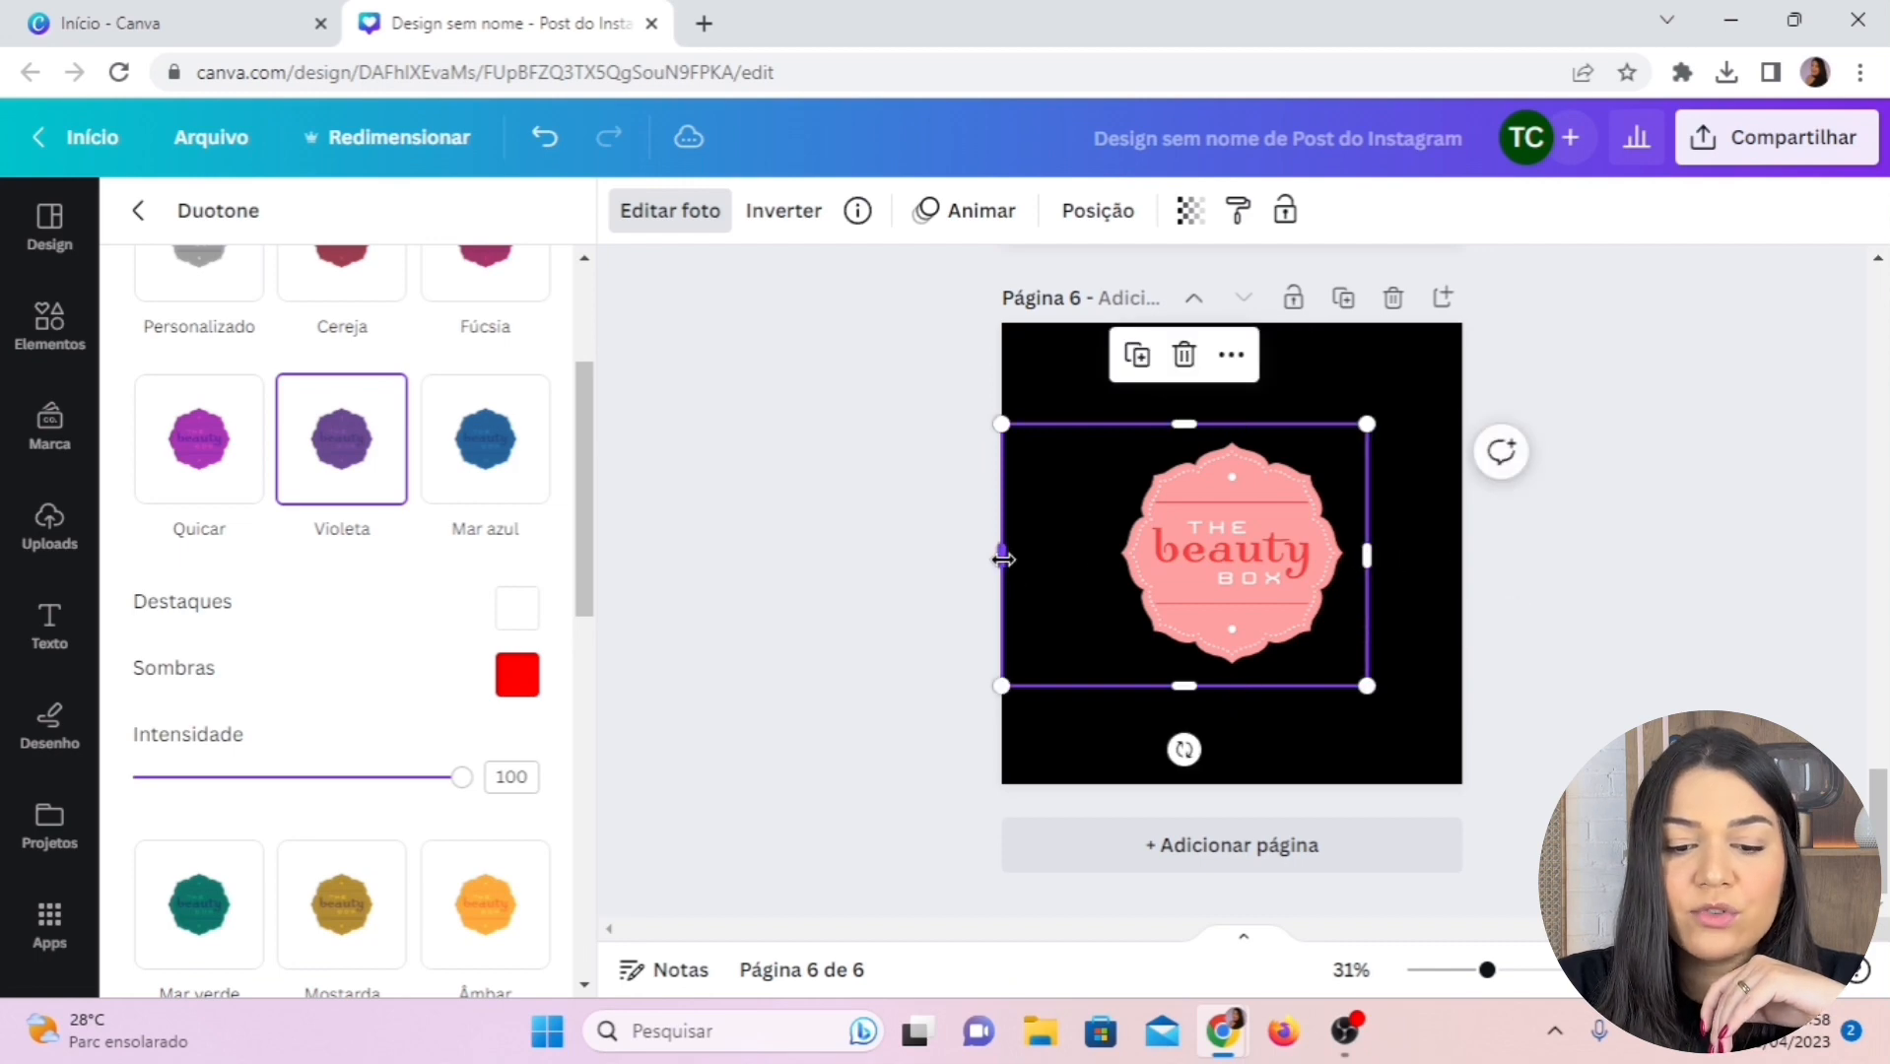
drag(1003, 558, 1100, 558)
click(1524, 496)
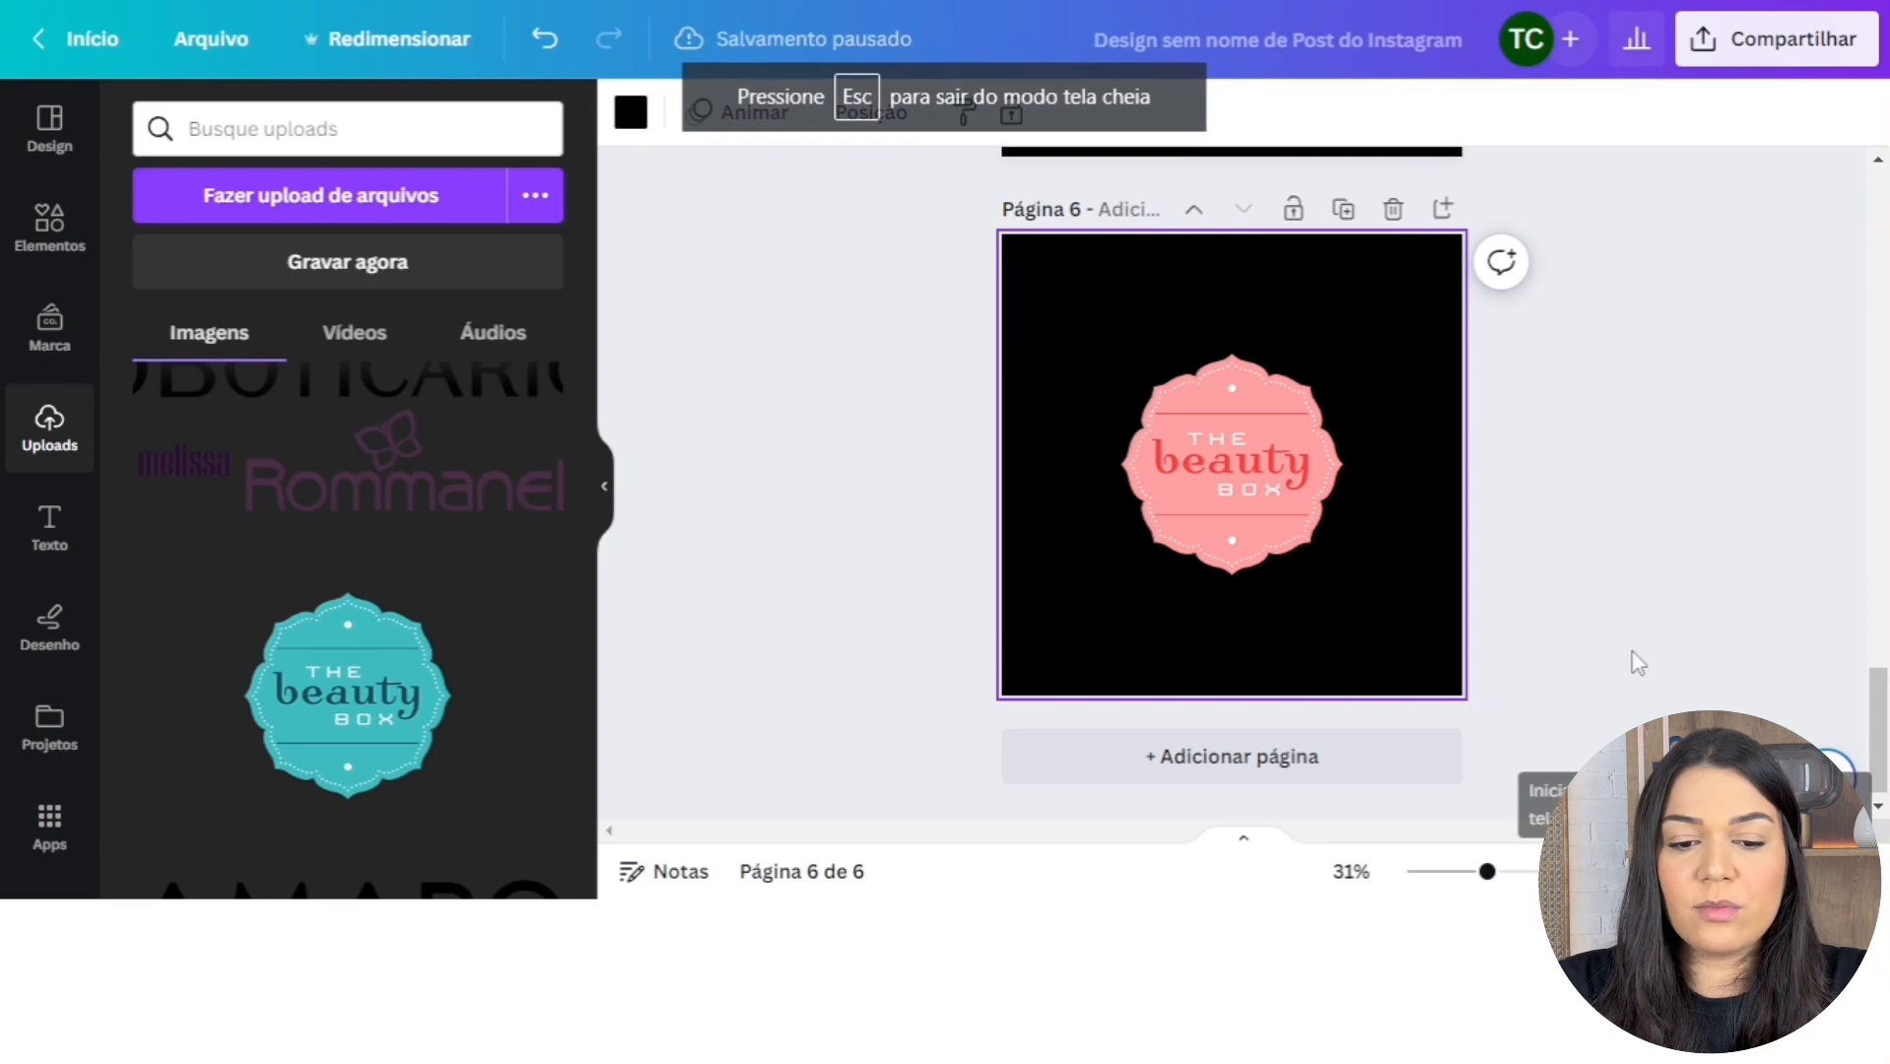
Compare the original and recolored C&A, Casa Bella and Eudora logos page by page in the full-screen presentation
key(Left)
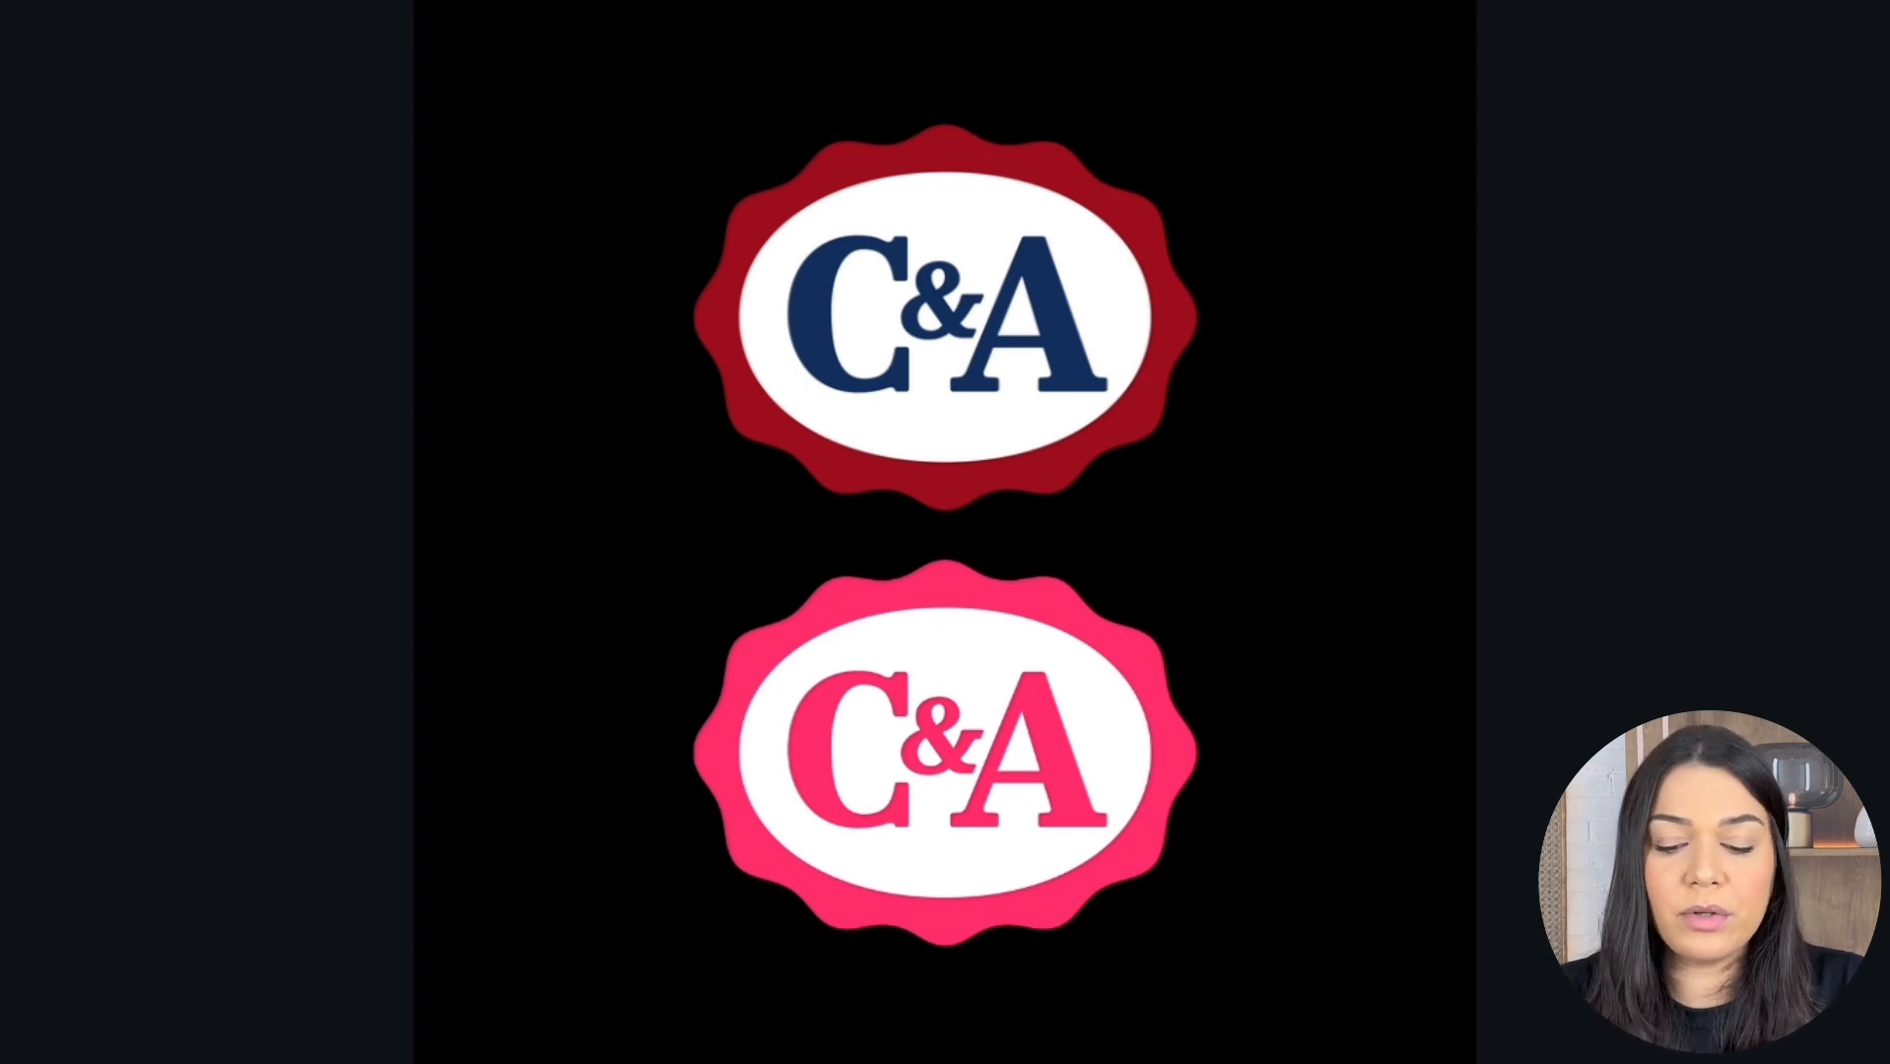
key(Right)
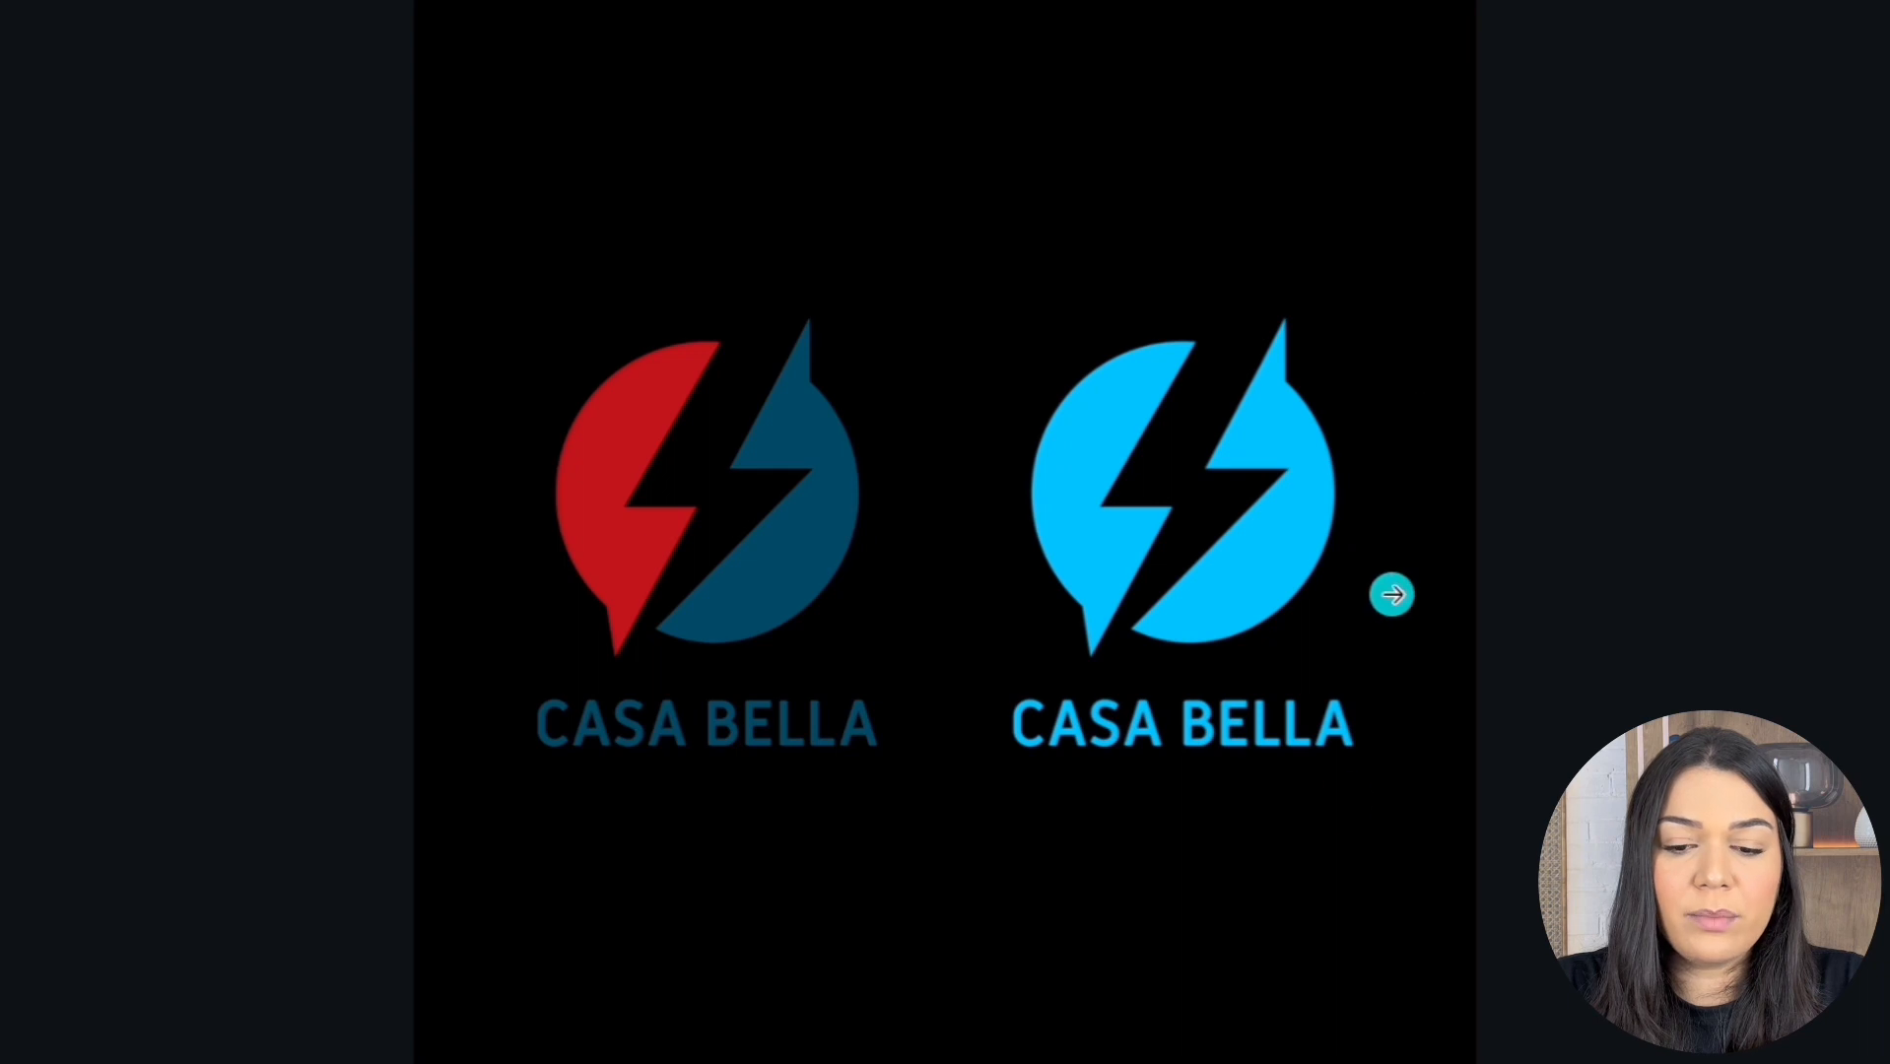
key(Right)
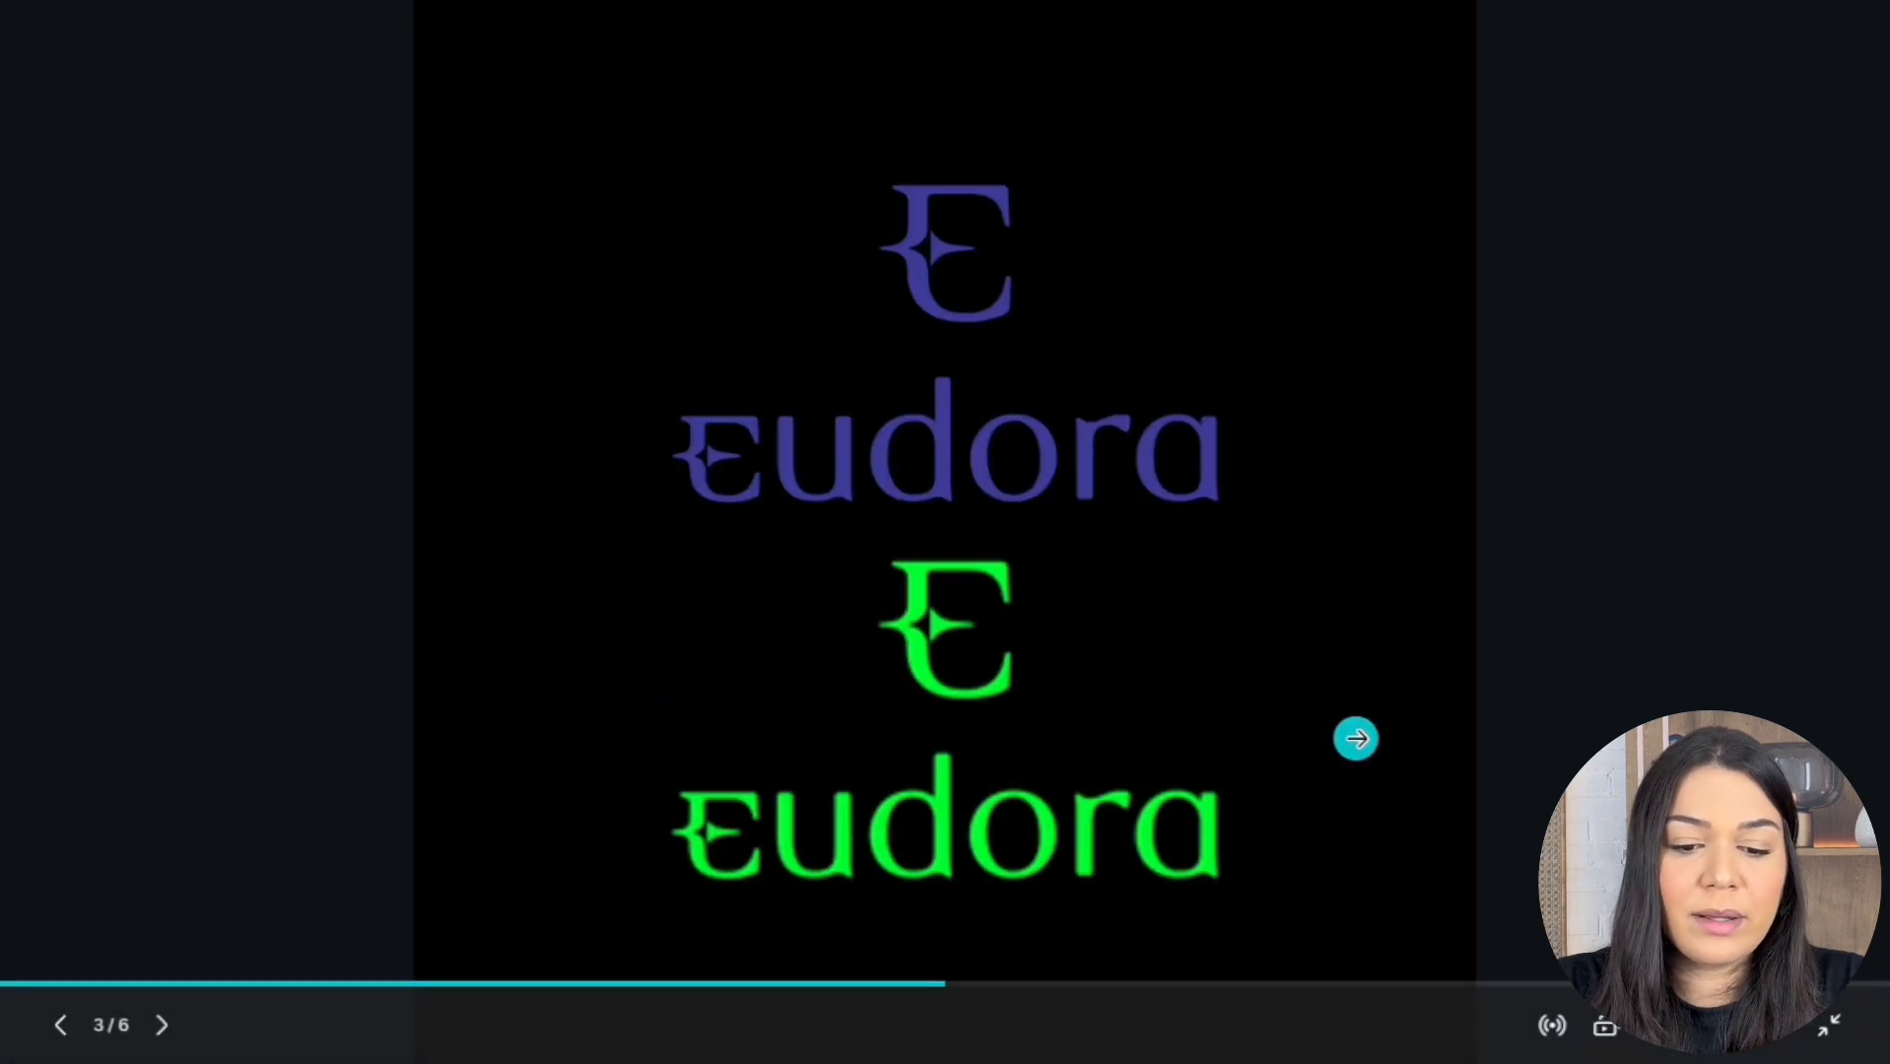